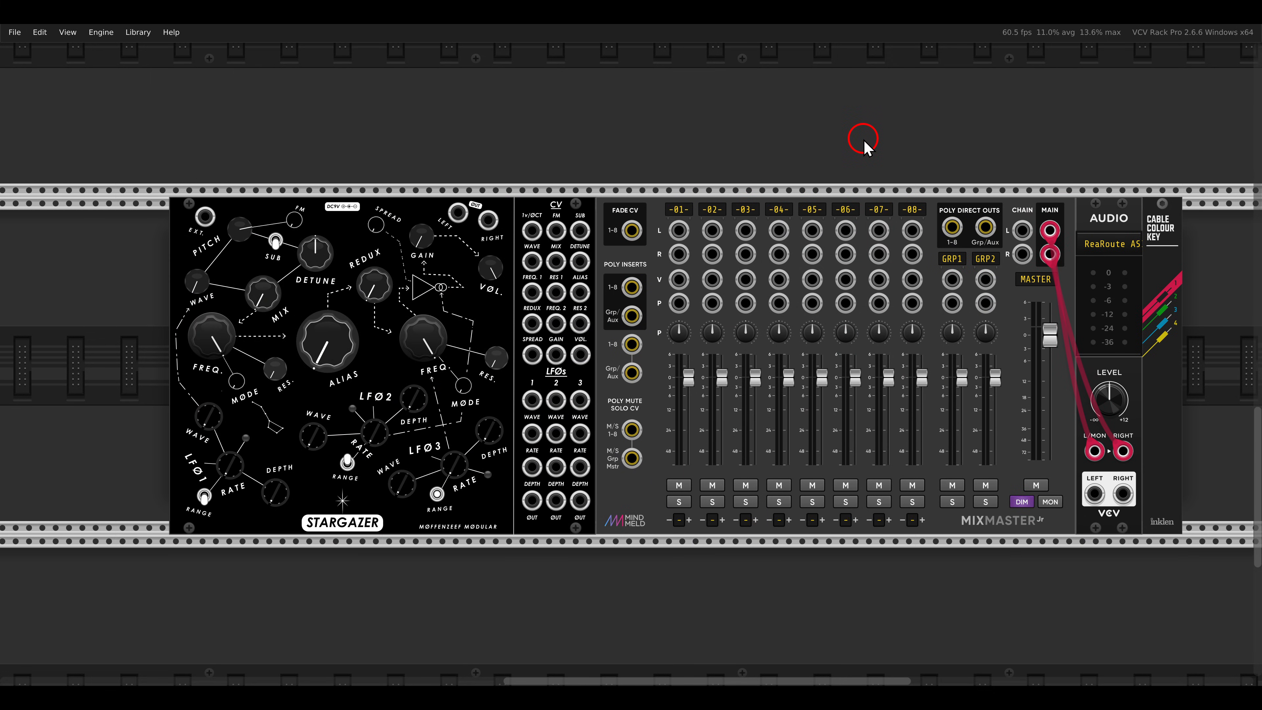
Step: Patch Stargazer's left and right outputs into the L and R inputs of MixMaster channel 1
{"action": "scroll", "coordinate": [449, 209], "scroll_direction": "up", "scroll_amount": 2}
{"action": "left_click_drag", "start_coordinate": [465, 214], "coordinate": [548, 173]}
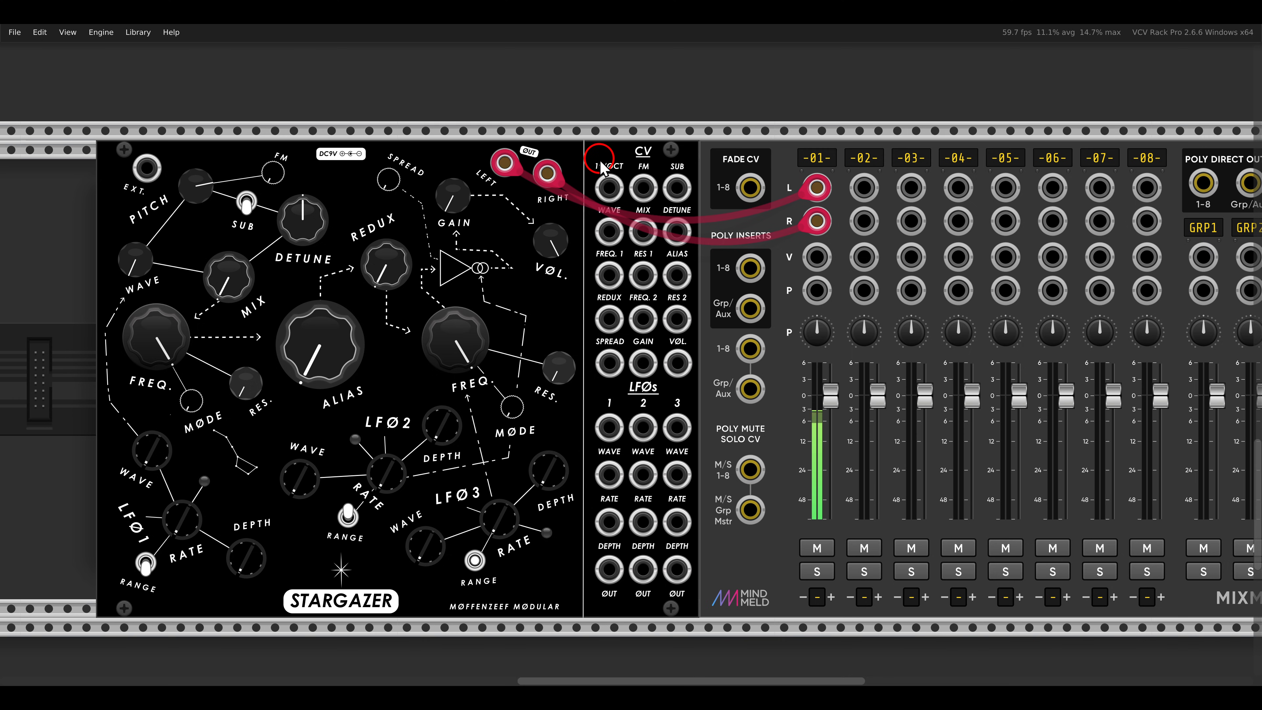
{"action": "left_click_drag", "start_coordinate": [449, 269], "coordinate": [711, 222]}
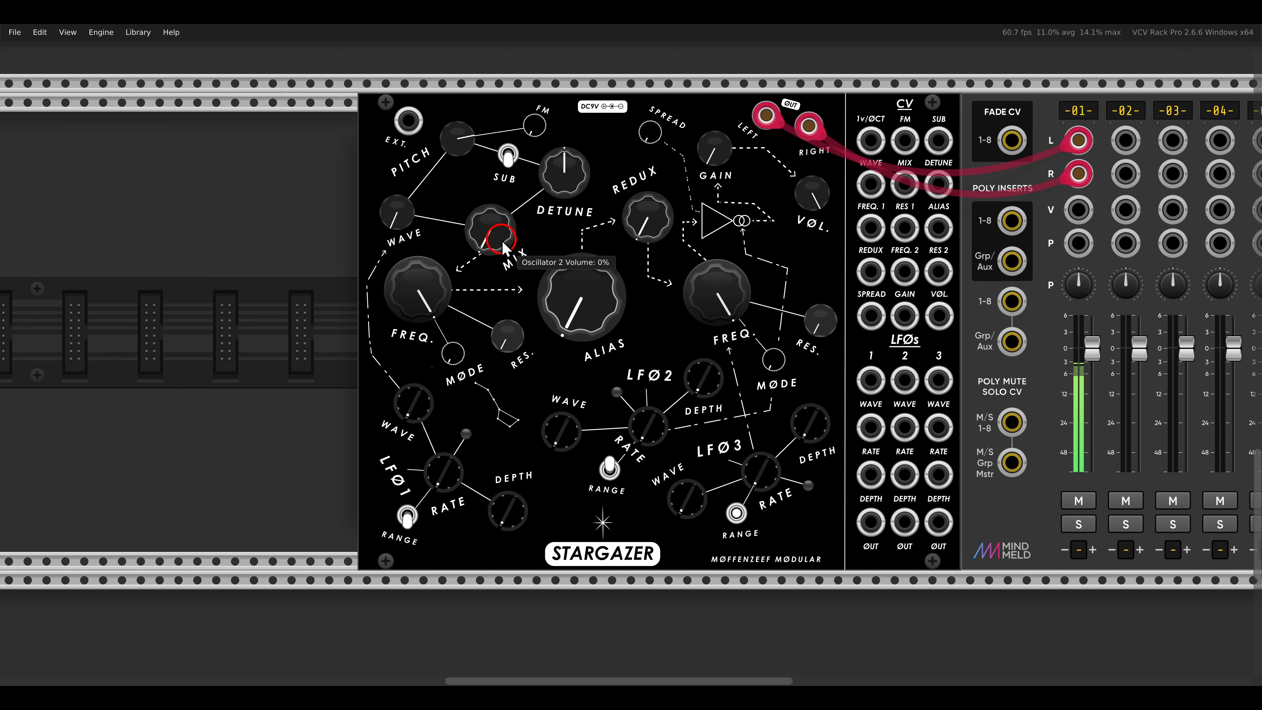
Step: Turn Stargazer's oscillator 2 volume fully up with Mix, detune the oscillator upward, and flip the Sub switch up
{"action": "left_click_drag", "start_coordinate": [503, 243], "coordinate": [493, 87]}
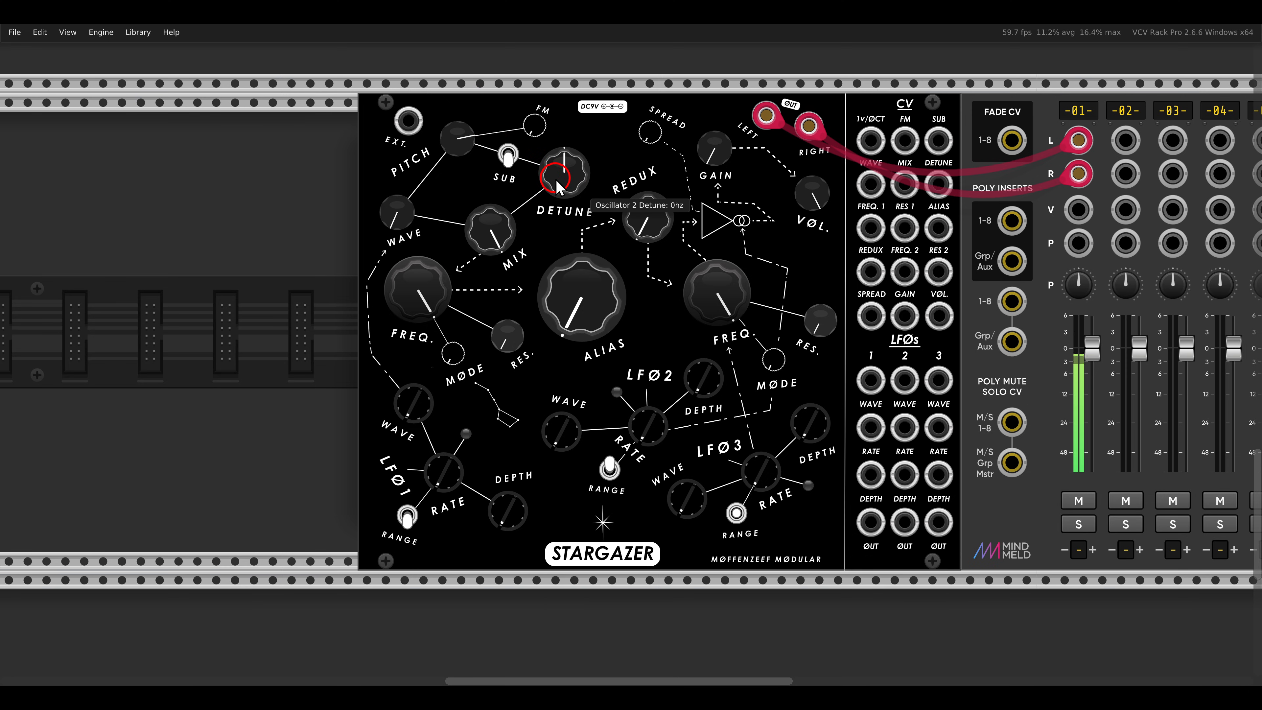
{"action": "mouse_move", "coordinate": [560, 188]}
{"action": "left_mouse_down"}
{"action": "mouse_move", "coordinate": [527, 125]}
{"action": "mouse_move", "coordinate": [521, 71]}
{"action": "mouse_move", "coordinate": [541, 190]}
{"action": "left_mouse_up"}
{"action": "left_click", "coordinate": [508, 157]}
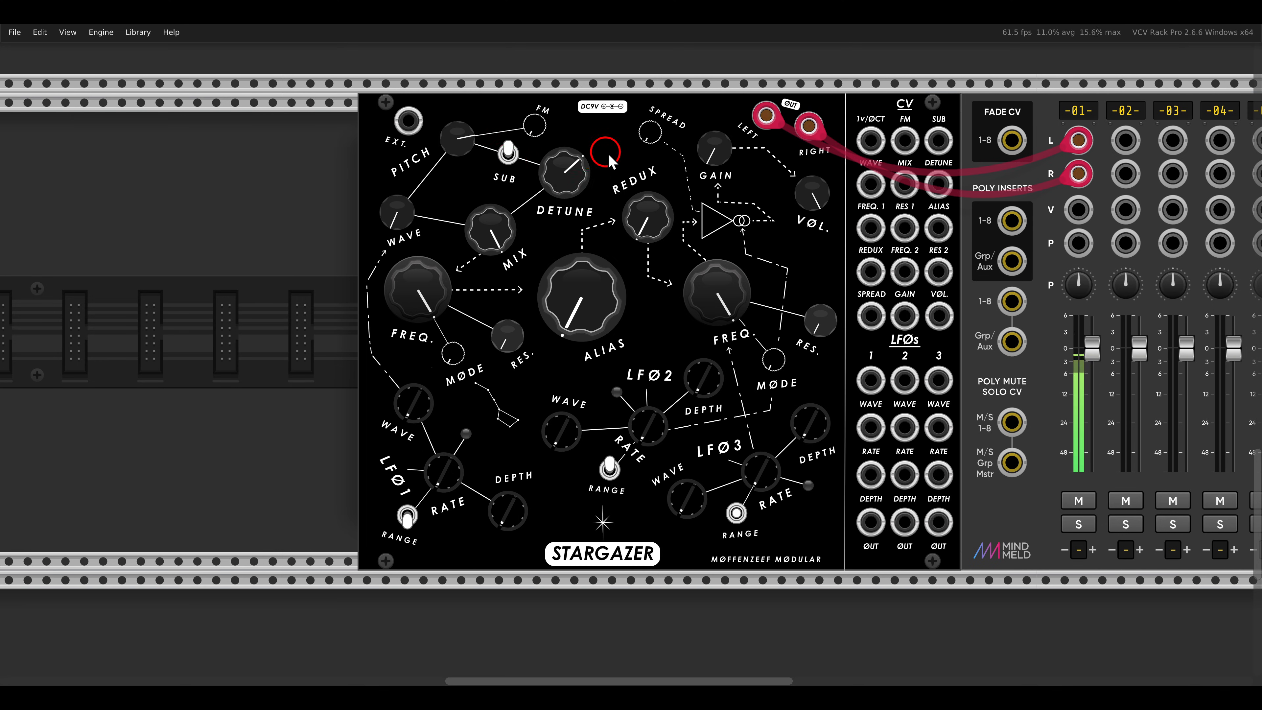
{"action": "left_click_drag", "start_coordinate": [650, 138], "coordinate": [611, 132]}
Step: Raise Stargazer's Alias sample rate to just past mid-range and lower mixer channel 1 to about -21.4 dB
{"action": "left_click_drag", "start_coordinate": [515, 251], "coordinate": [646, 360]}
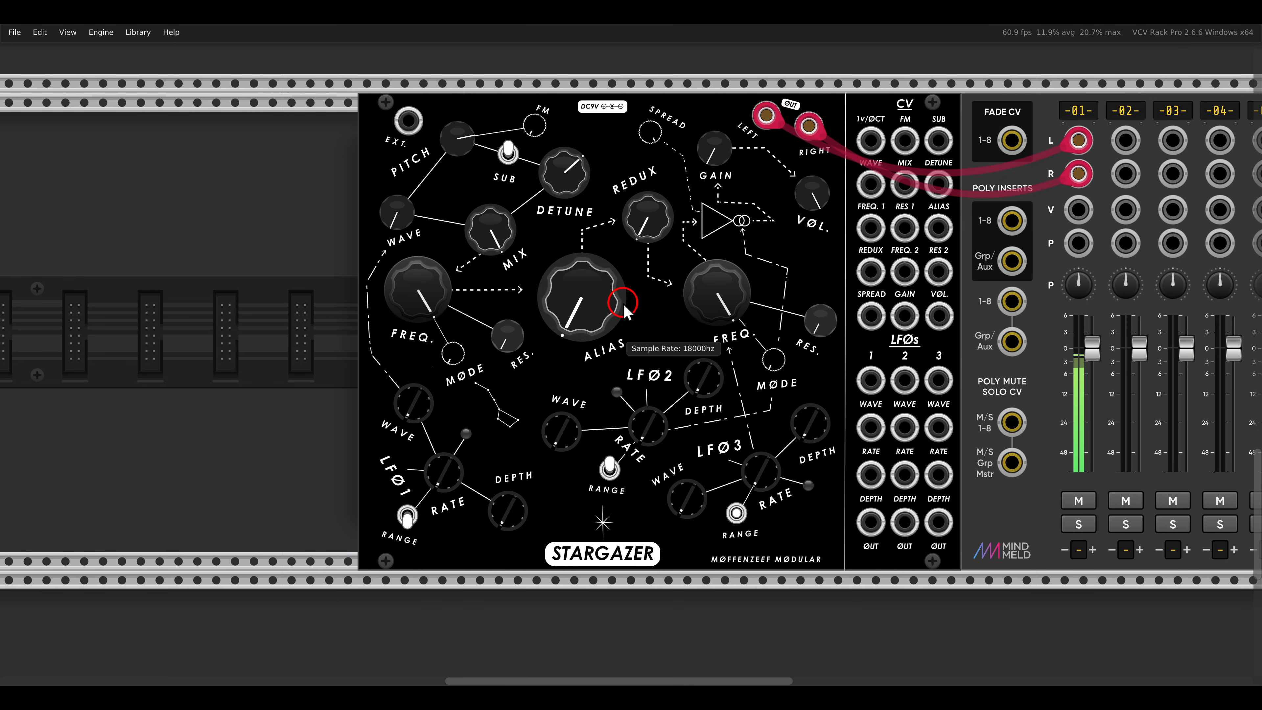
{"action": "mouse_move", "coordinate": [625, 304]}
{"action": "left_mouse_down"}
{"action": "mouse_move", "coordinate": [606, 282]}
{"action": "mouse_move", "coordinate": [614, 242]}
{"action": "left_mouse_up"}
{"action": "left_click_drag", "start_coordinate": [585, 298], "coordinate": [573, 270]}
{"action": "left_click_drag", "start_coordinate": [1092, 349], "coordinate": [1092, 416]}
{"action": "left_click_drag", "start_coordinate": [355, 239], "coordinate": [486, 346]}
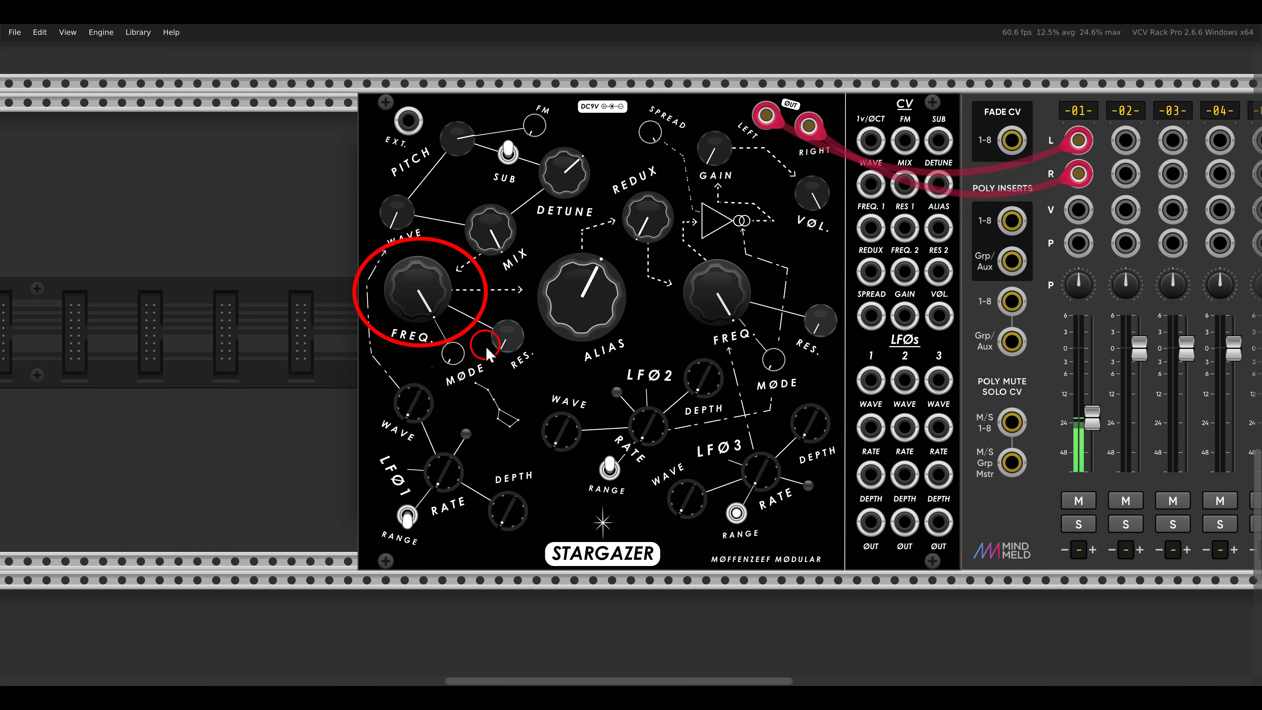
{"action": "mouse_move", "coordinate": [649, 238]}
{"action": "left_mouse_down"}
{"action": "mouse_move", "coordinate": [731, 304]}
{"action": "mouse_move", "coordinate": [788, 300]}
{"action": "left_mouse_up"}
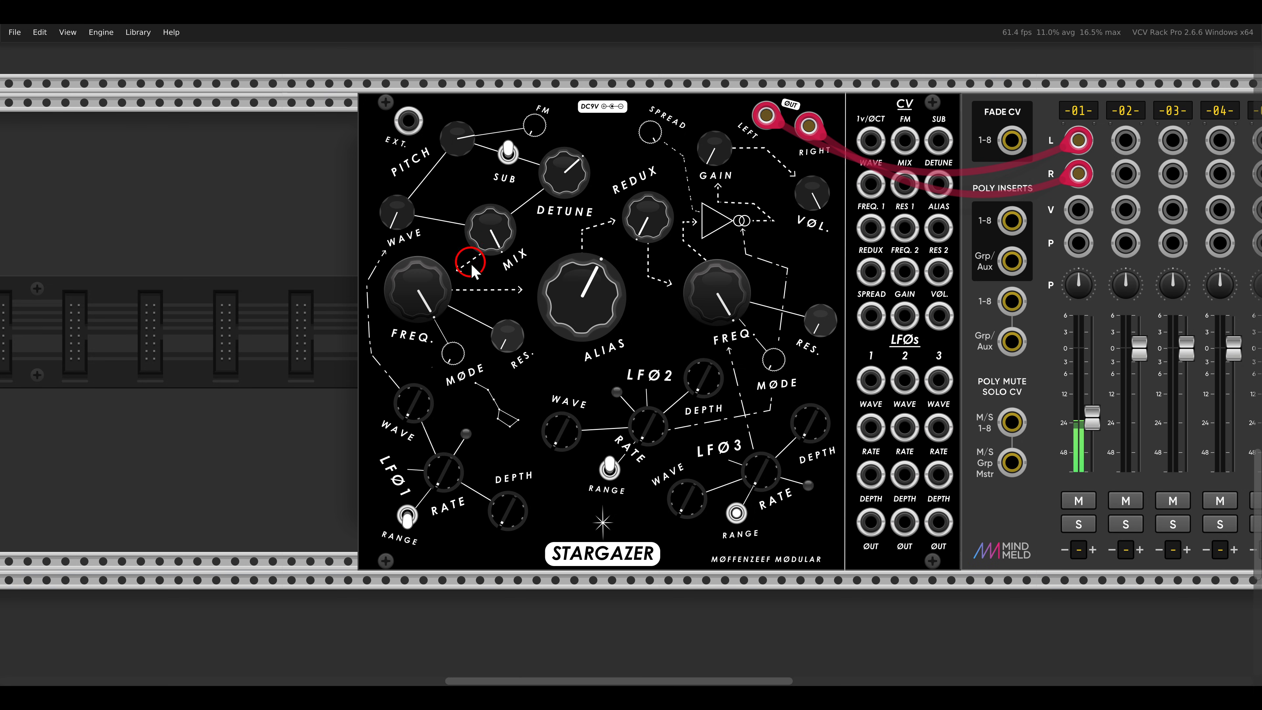
{"action": "mouse_move", "coordinate": [358, 250]}
{"action": "left_mouse_down"}
{"action": "mouse_move", "coordinate": [481, 339]}
{"action": "mouse_move", "coordinate": [517, 314]}
{"action": "mouse_move", "coordinate": [522, 332]}
{"action": "left_mouse_up"}
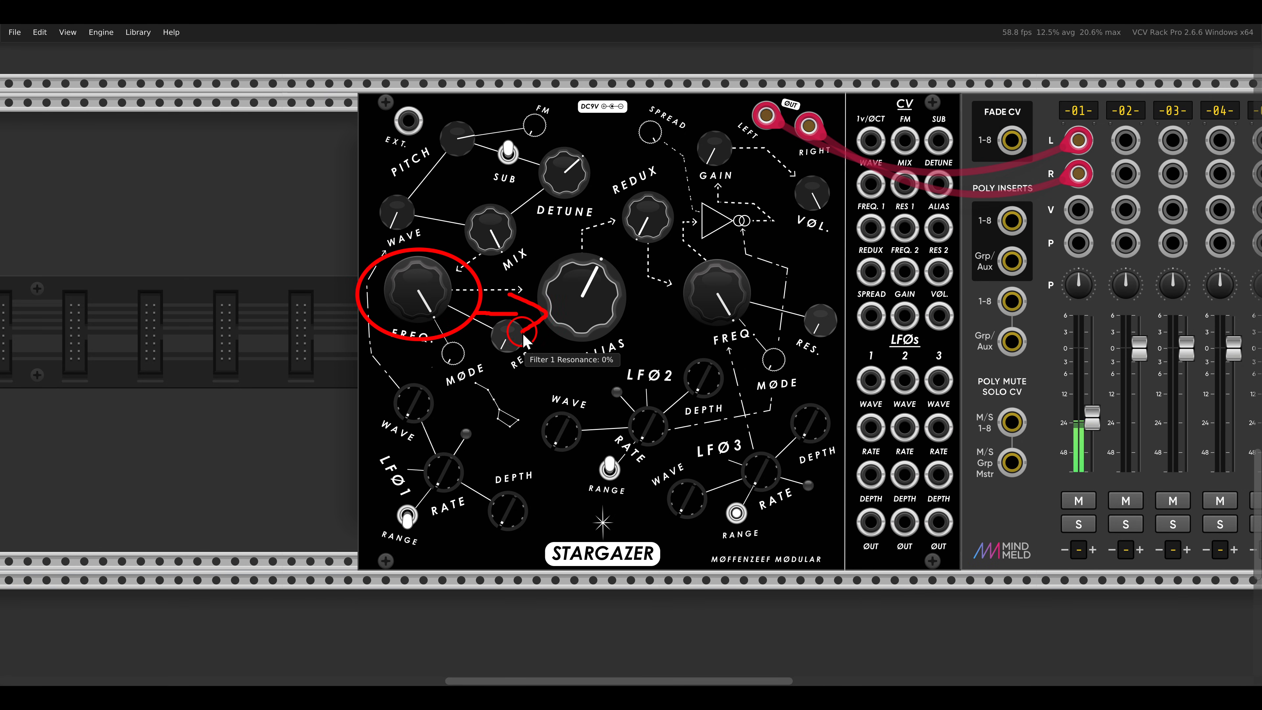
{"action": "left_click_drag", "start_coordinate": [642, 247], "coordinate": [809, 330]}
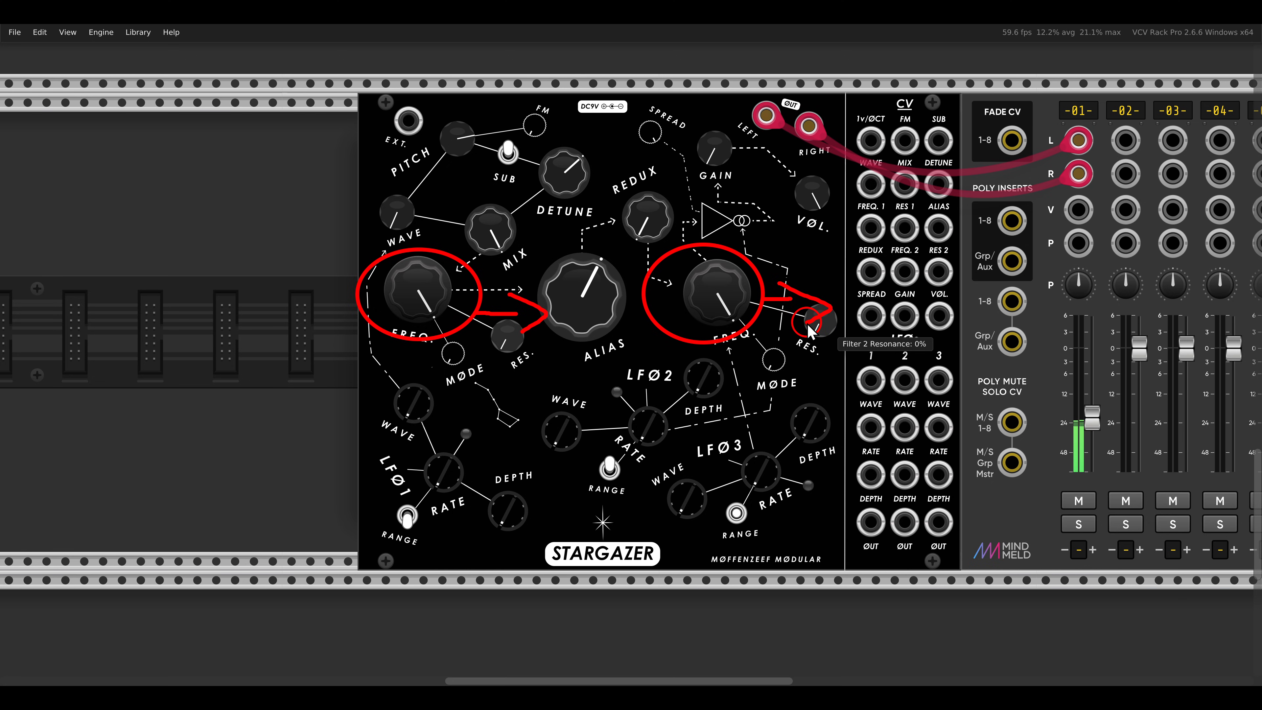
{"action": "key", "text": "Escape"}
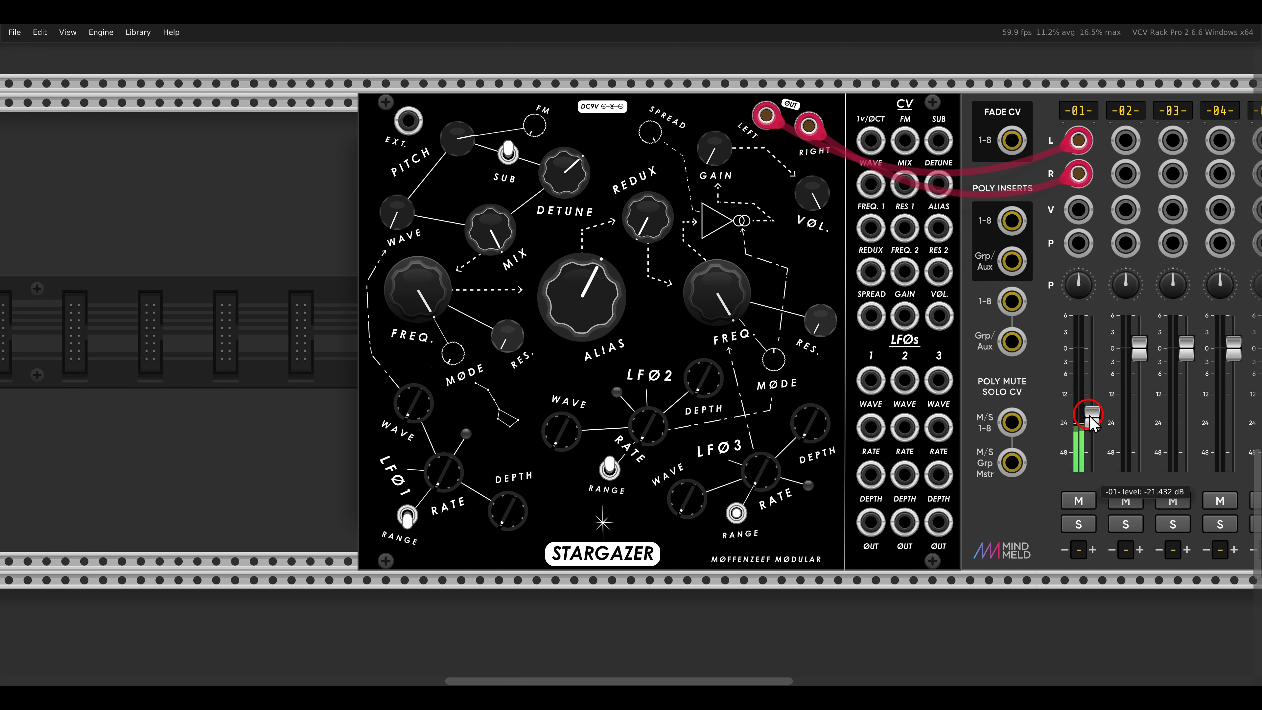
Step: Raise mixer channel 1 back to about 0 dB and lower Stargazer's filter 2 frequency to about mid-range
{"action": "left_click_drag", "start_coordinate": [1092, 418], "coordinate": [1093, 386]}
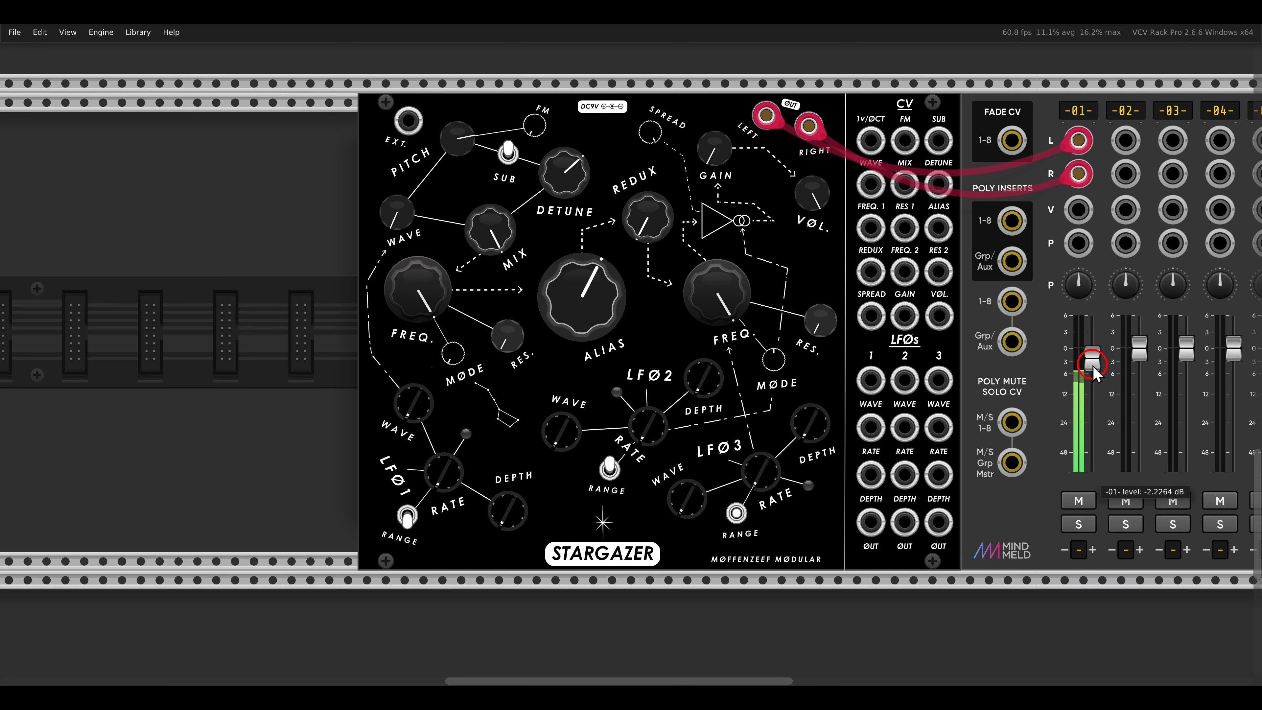
{"action": "left_click_drag", "start_coordinate": [1093, 372], "coordinate": [1093, 361]}
{"action": "left_click_drag", "start_coordinate": [719, 282], "coordinate": [741, 371]}
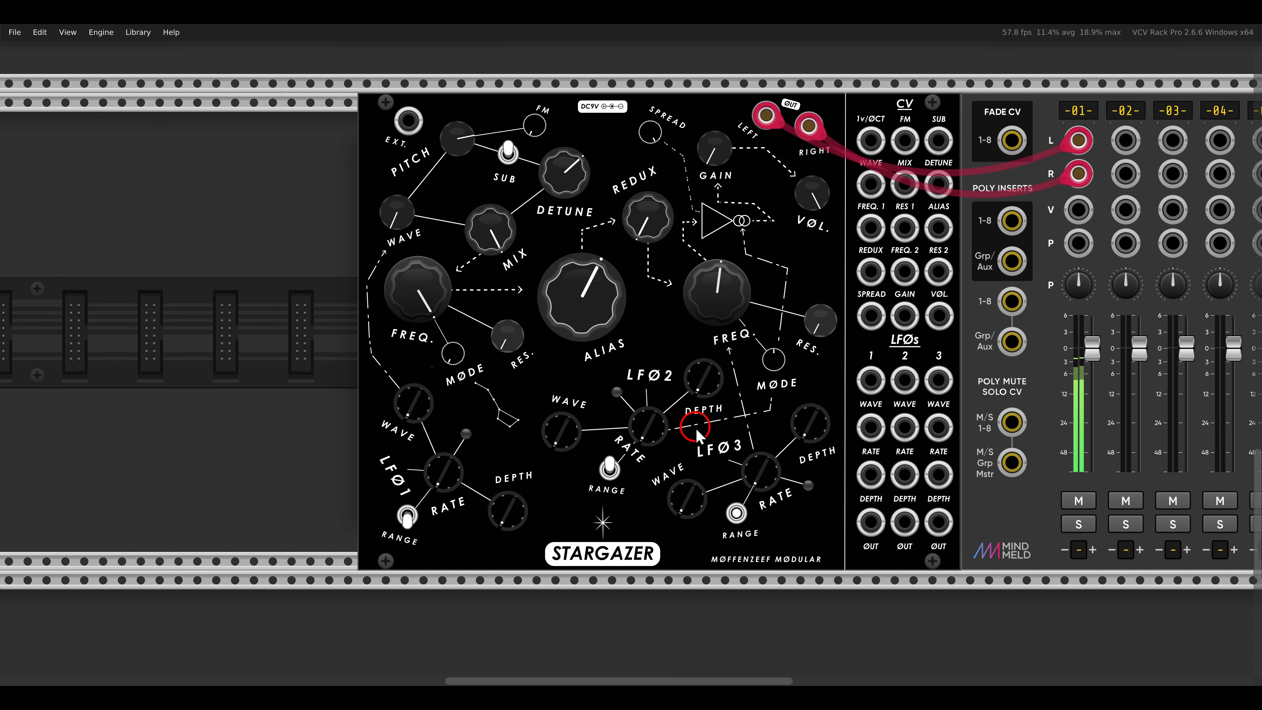
Step: Turn up LFO 3's depth and rate to modulate filter 2, and trim the filter 2 frequency slightly lower
{"action": "left_click_drag", "start_coordinate": [680, 422], "coordinate": [816, 523]}
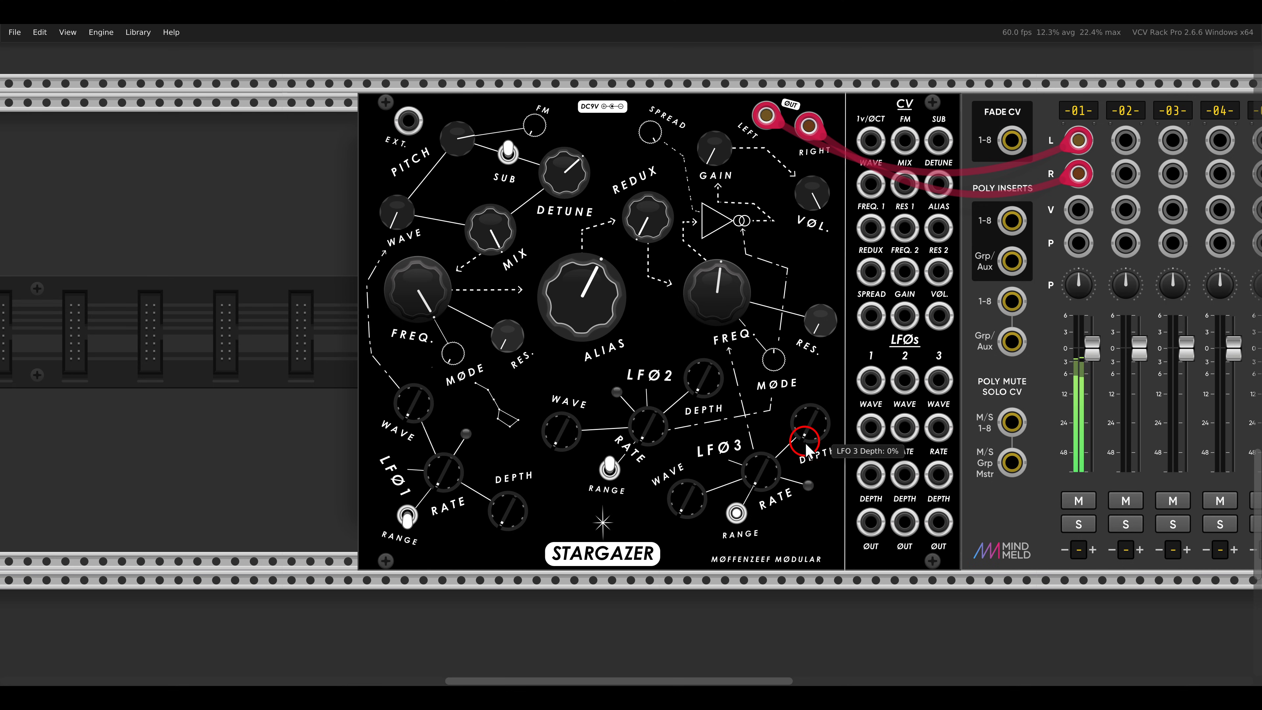
{"action": "left_click_drag", "start_coordinate": [808, 437], "coordinate": [780, 174]}
{"action": "left_click_drag", "start_coordinate": [758, 463], "coordinate": [746, 382]}
{"action": "left_click_drag", "start_coordinate": [733, 316], "coordinate": [734, 328]}
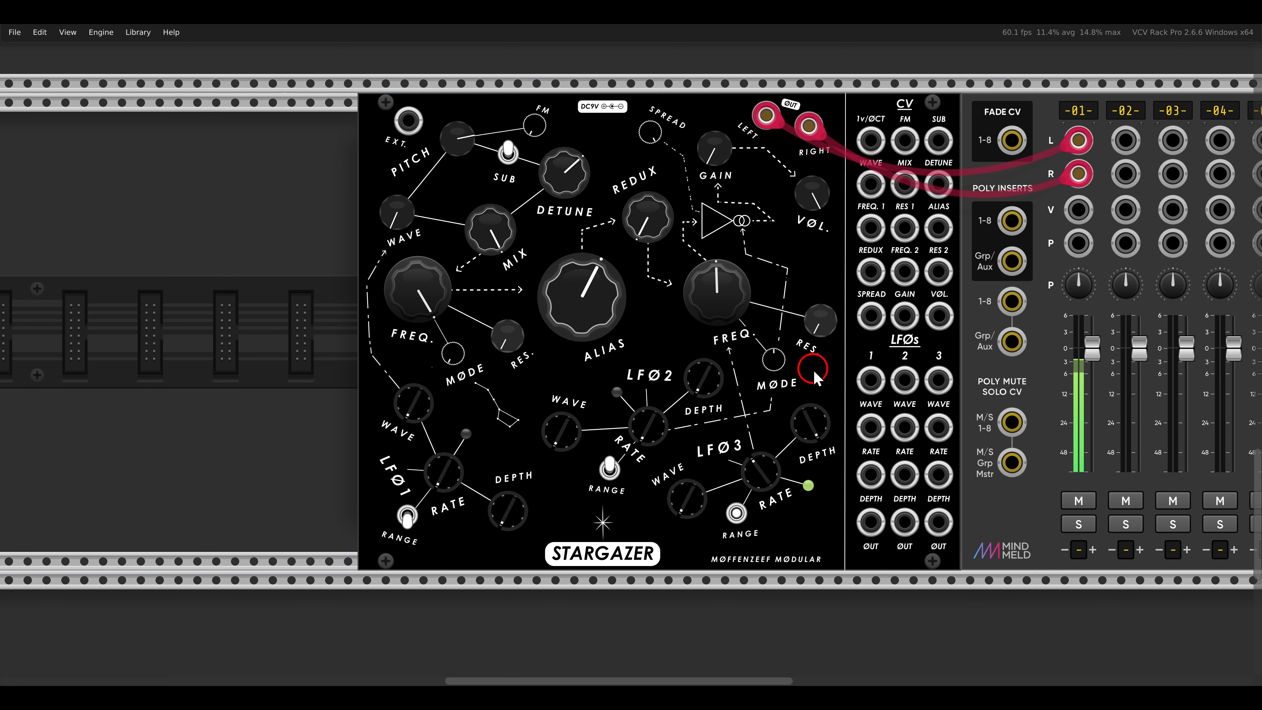
Step: Move the Stargazer module to the left and add a sickoSampler module between it and the mixer
{"action": "scroll", "coordinate": [824, 344], "scroll_direction": "down", "scroll_amount": 1}
{"action": "left_click_drag", "start_coordinate": [830, 305], "coordinate": [888, 324]}
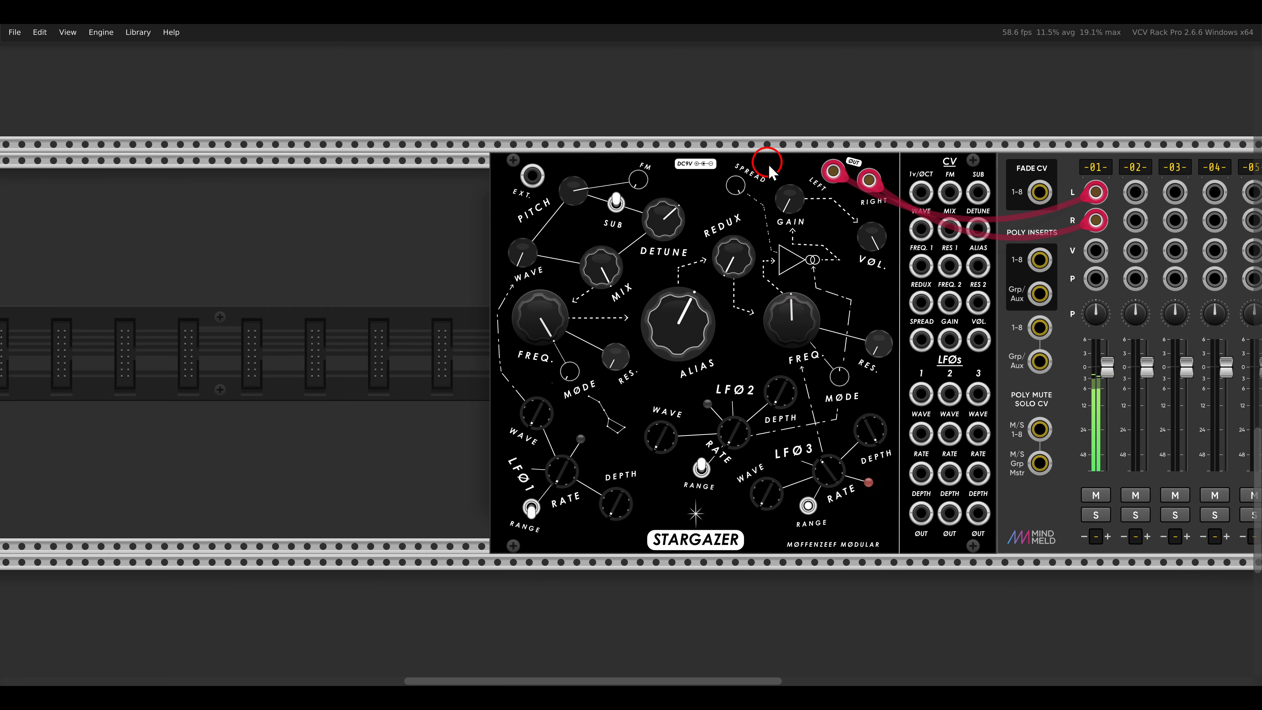
{"action": "left_click_drag", "start_coordinate": [770, 170], "coordinate": [380, 187]}
{"action": "right_click", "coordinate": [666, 289]}
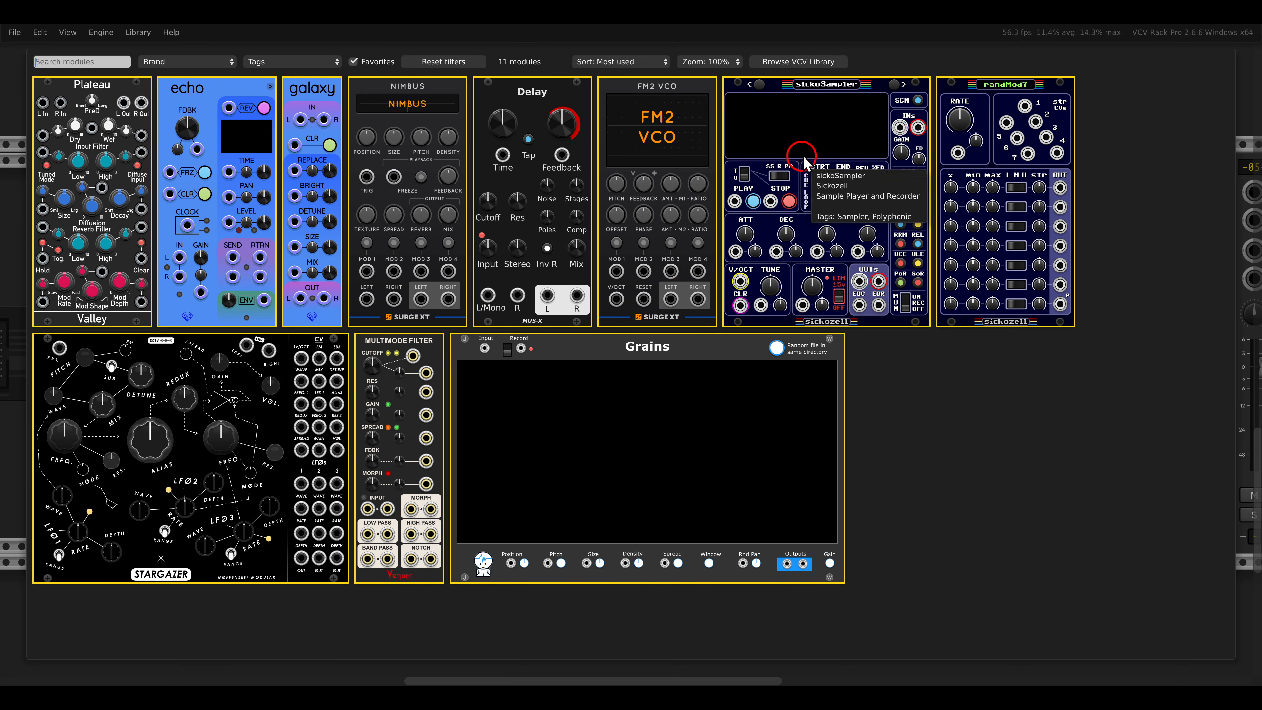
{"action": "left_click_drag", "start_coordinate": [797, 158], "coordinate": [768, 246]}
Step: Pull mixer channel 1 down to -inf dB and patch Stargazer's left and right outputs into sickoSampler's two inputs
{"action": "left_click_drag", "start_coordinate": [1105, 369], "coordinate": [1106, 537]}
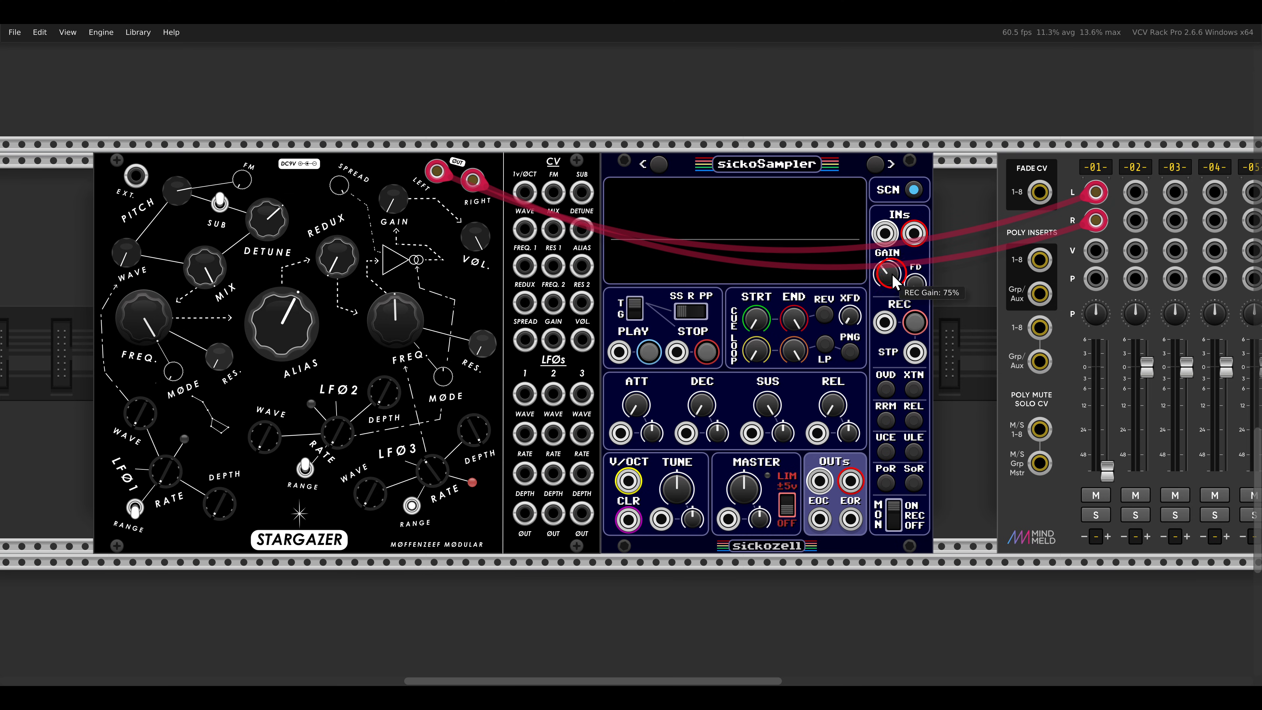
{"action": "left_click_drag", "start_coordinate": [886, 234], "coordinate": [437, 171]}
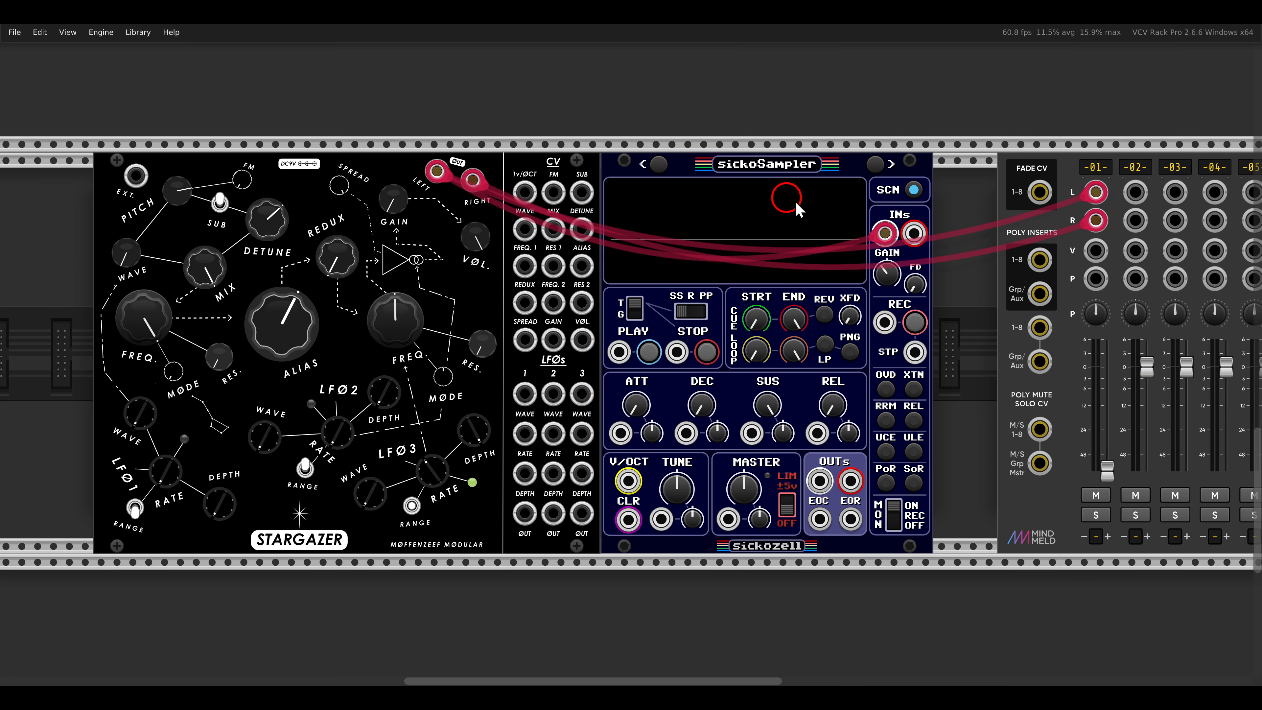
{"action": "left_click_drag", "start_coordinate": [913, 233], "coordinate": [472, 179]}
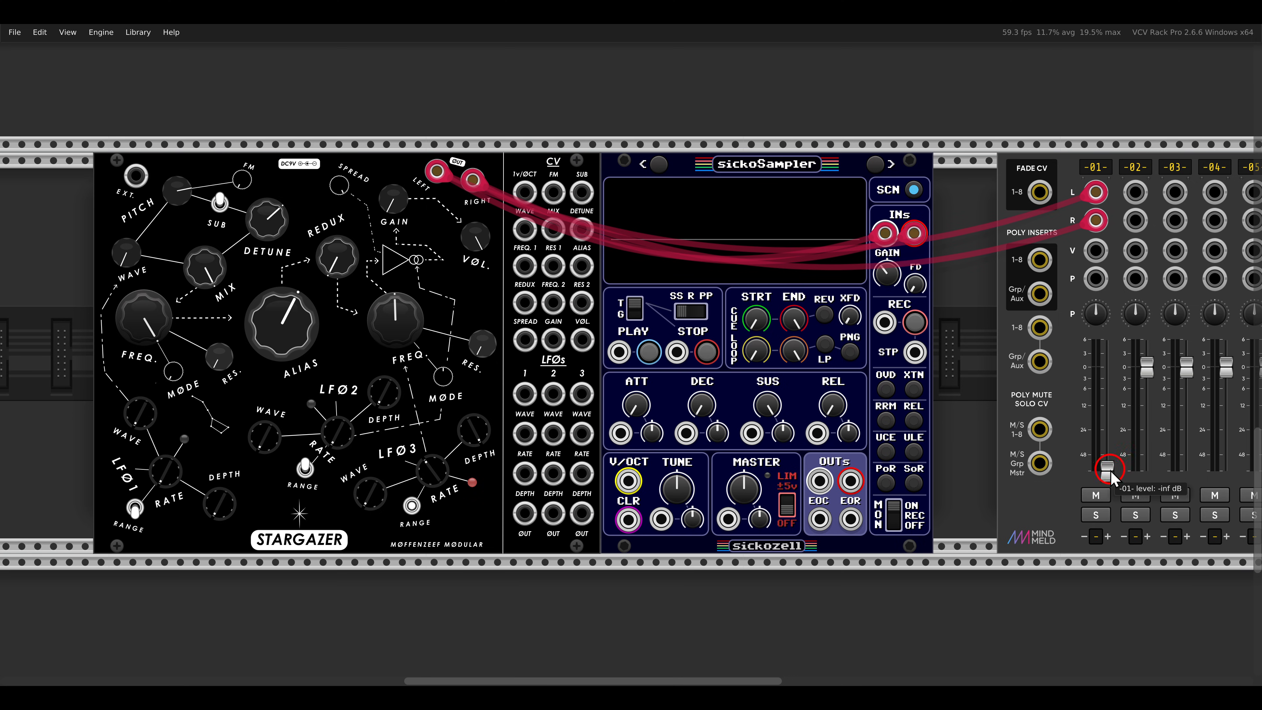
Step: Raise mixer channel 1 to about -2.9 dB and set Stargazer's pitch to the note A
{"action": "left_click_drag", "start_coordinate": [1108, 472], "coordinate": [1107, 378]}
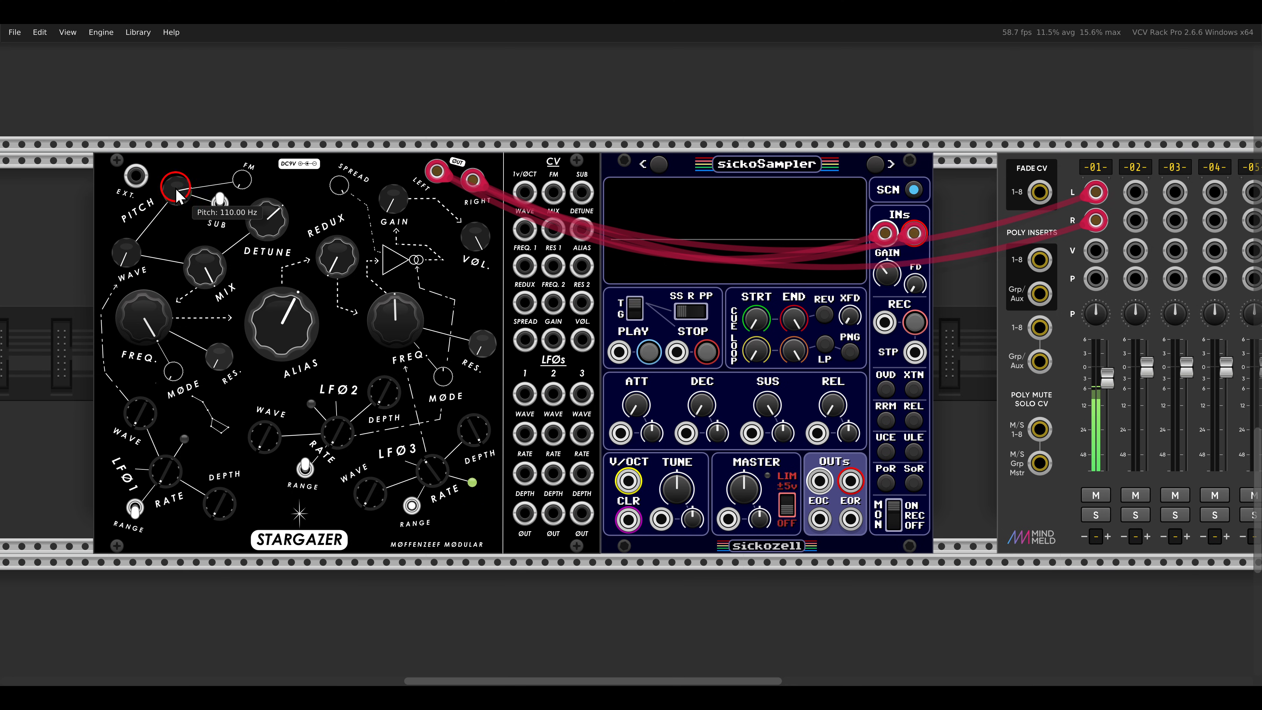
{"action": "right_click", "coordinate": [182, 197]}
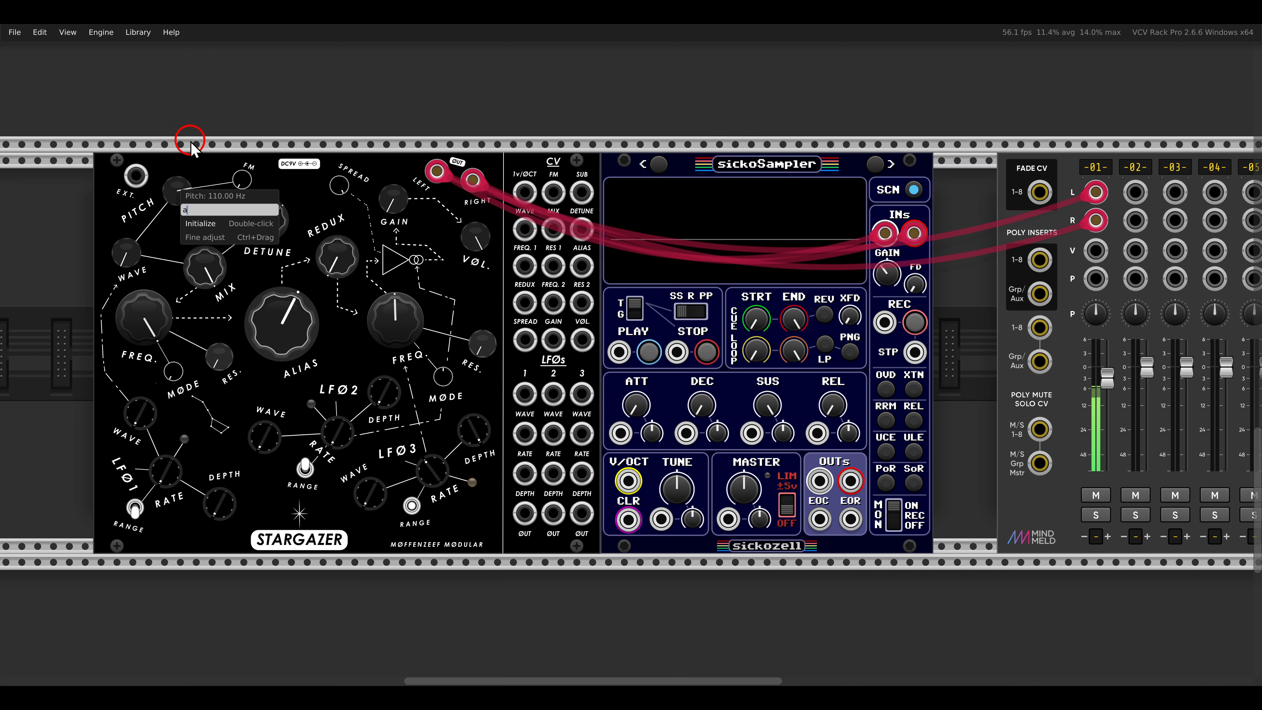
{"action": "key", "text": "Return"}
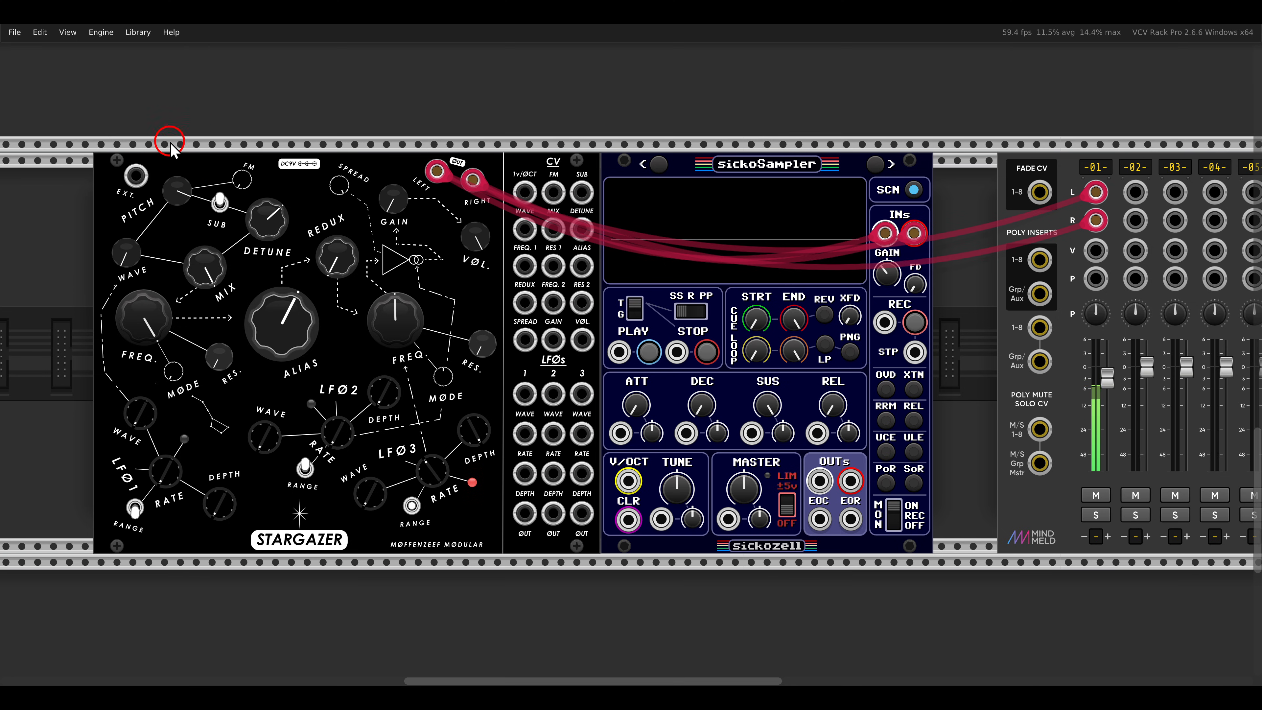
Step: Record about 11 seconds of Stargazer into sickoSampler, silence mixer channel 1, and unplug both sampler input cables
{"action": "left_click", "coordinate": [916, 322]}
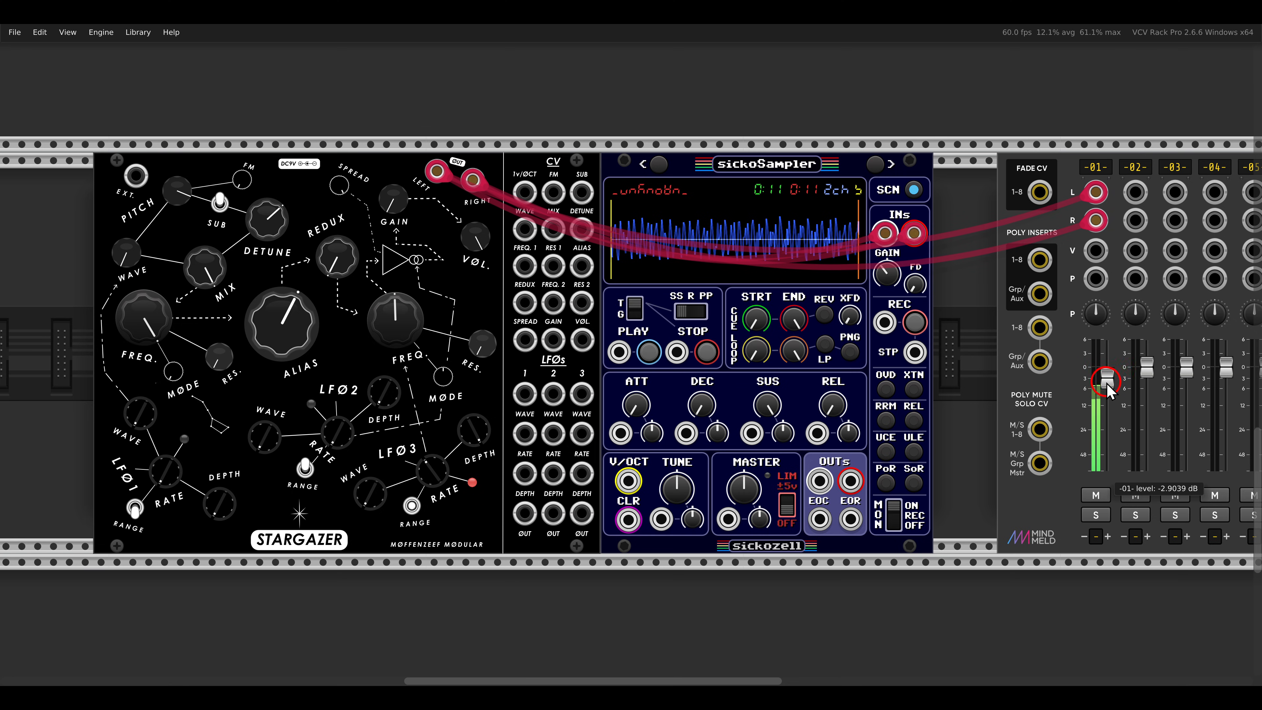
{"action": "left_click_drag", "start_coordinate": [1107, 379], "coordinate": [1107, 470]}
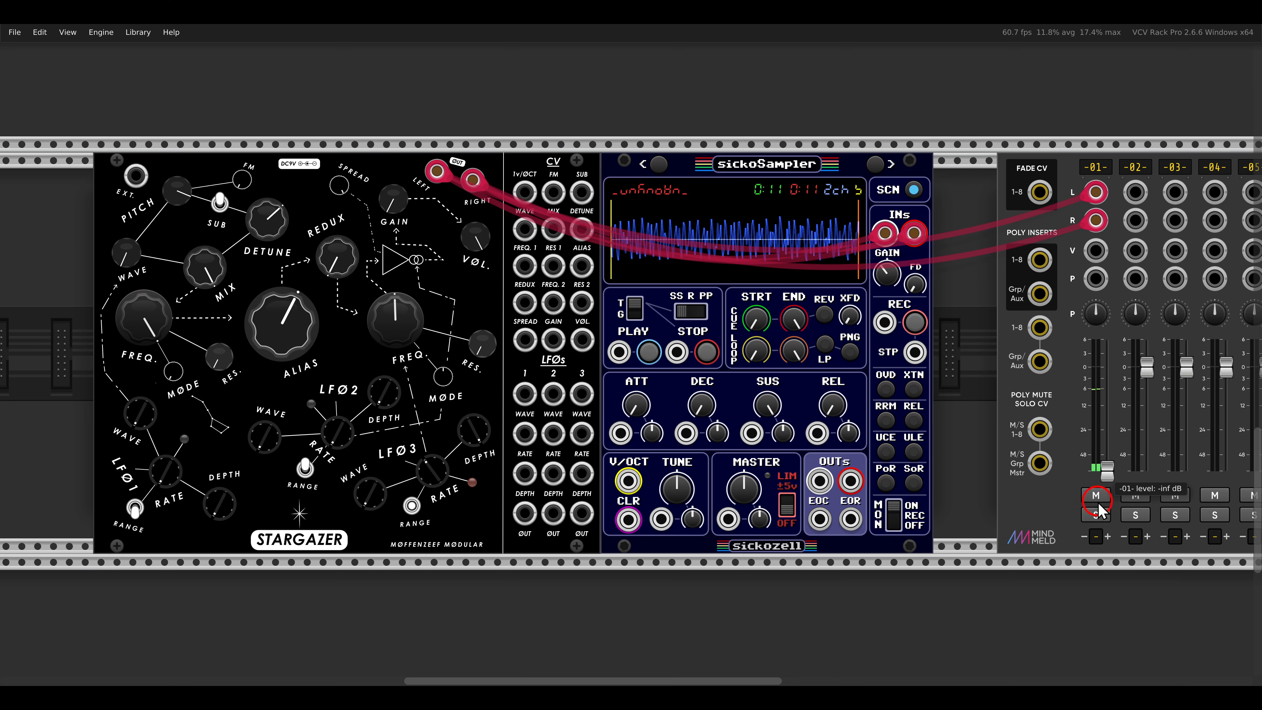
{"action": "left_click", "coordinate": [916, 229], "text": "shift"}
{"action": "left_click", "coordinate": [888, 230], "text": "shift"}
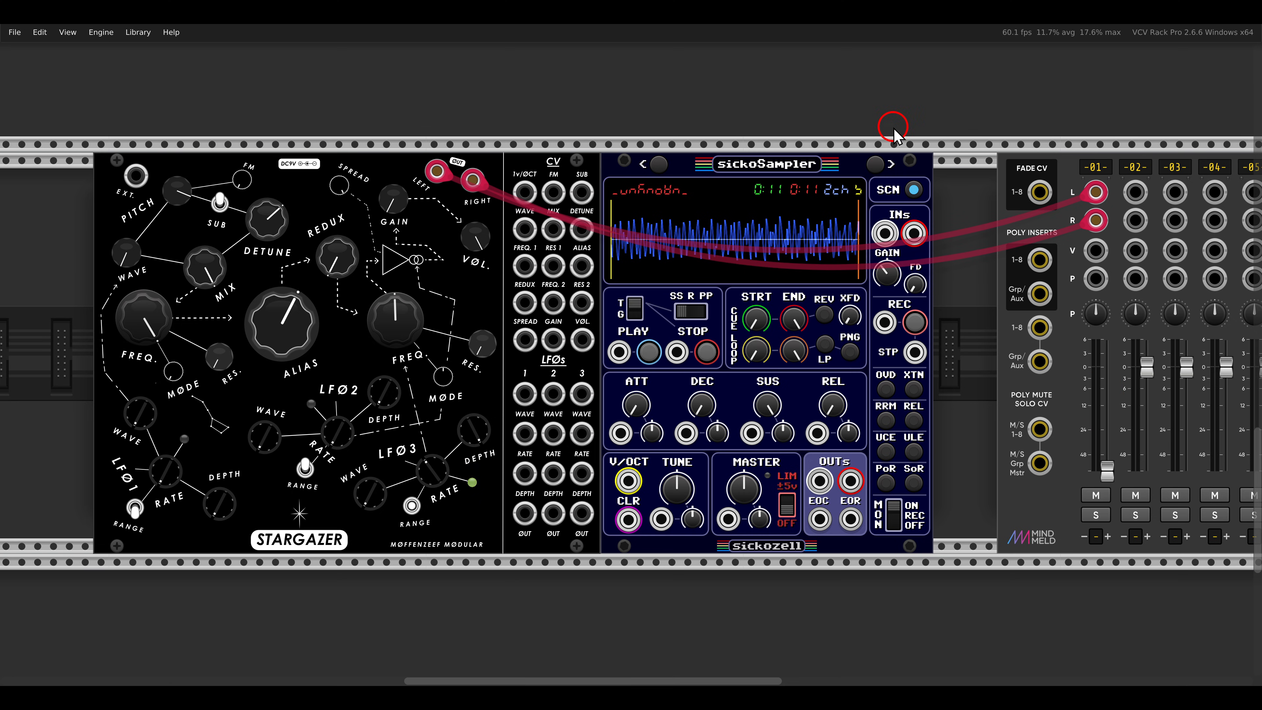
Step: Patch sickoSampler's left and right outputs into mixer channel 2, solo that channel, and reset channel 1's fader to its default
{"action": "left_click_drag", "start_coordinate": [822, 482], "coordinate": [1135, 194]}
{"action": "left_click_drag", "start_coordinate": [1136, 221], "coordinate": [850, 481]}
{"action": "left_click", "coordinate": [1135, 515]}
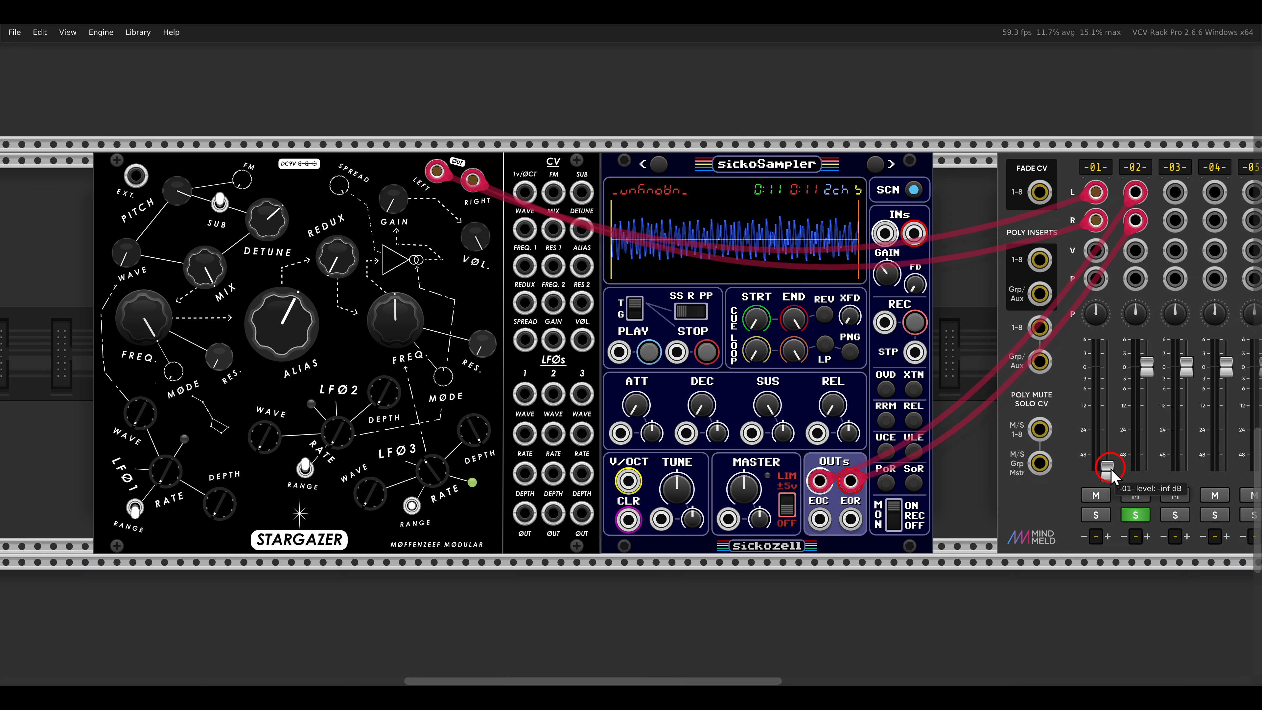
{"action": "double_click", "coordinate": [1108, 470]}
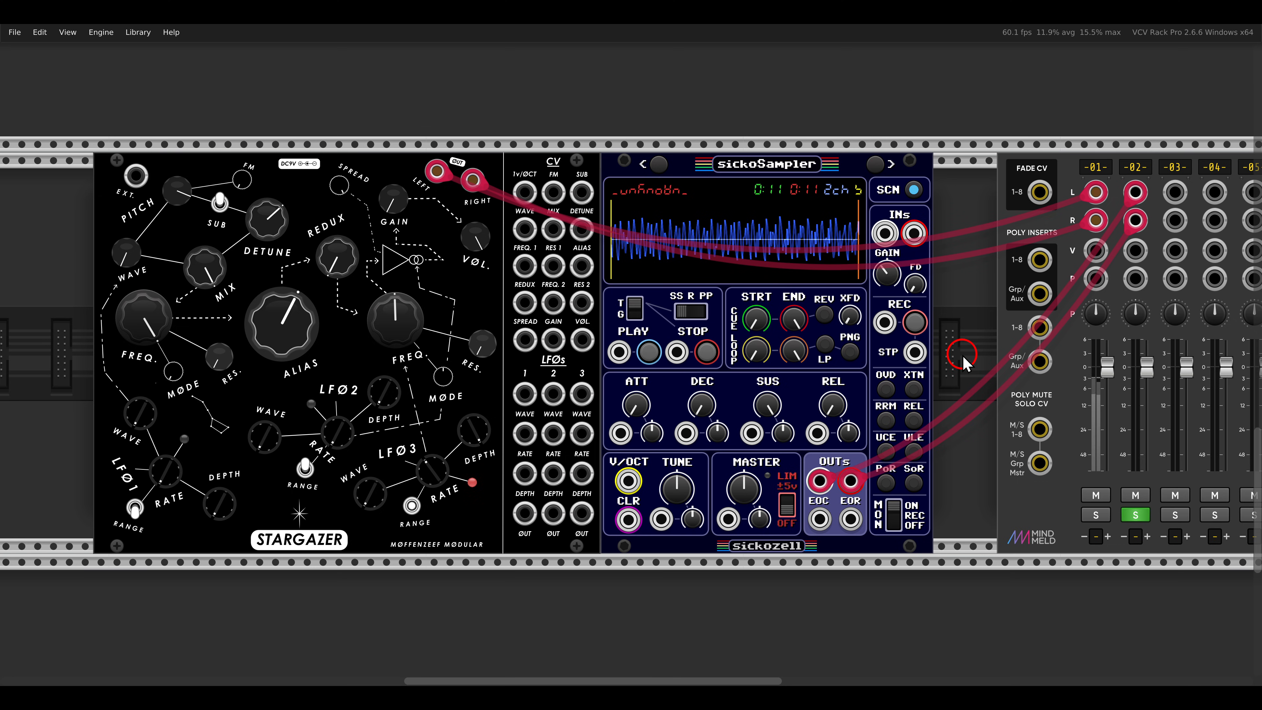
Step: Play the recording looped, with the loop start and end moved inward and a crossfade of about 18 ms
{"action": "left_click", "coordinate": [652, 359]}
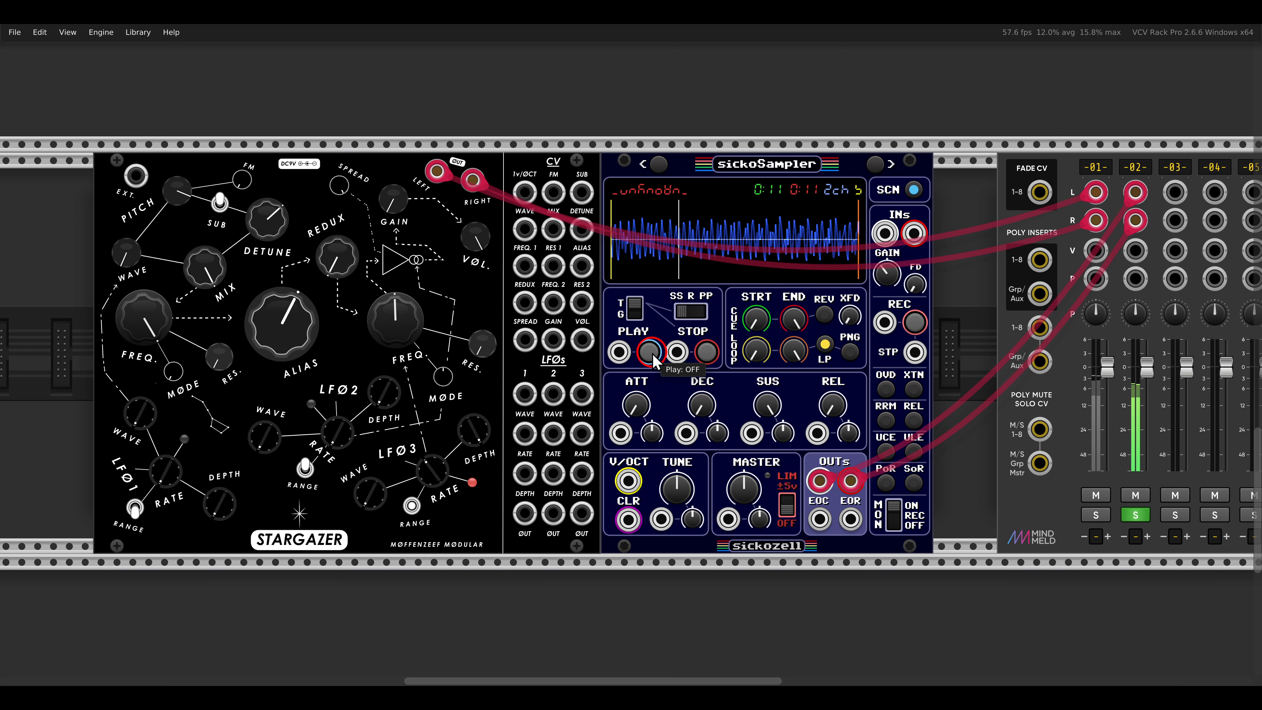
{"action": "scroll", "coordinate": [742, 357], "scroll_direction": "up", "scroll_amount": 2}
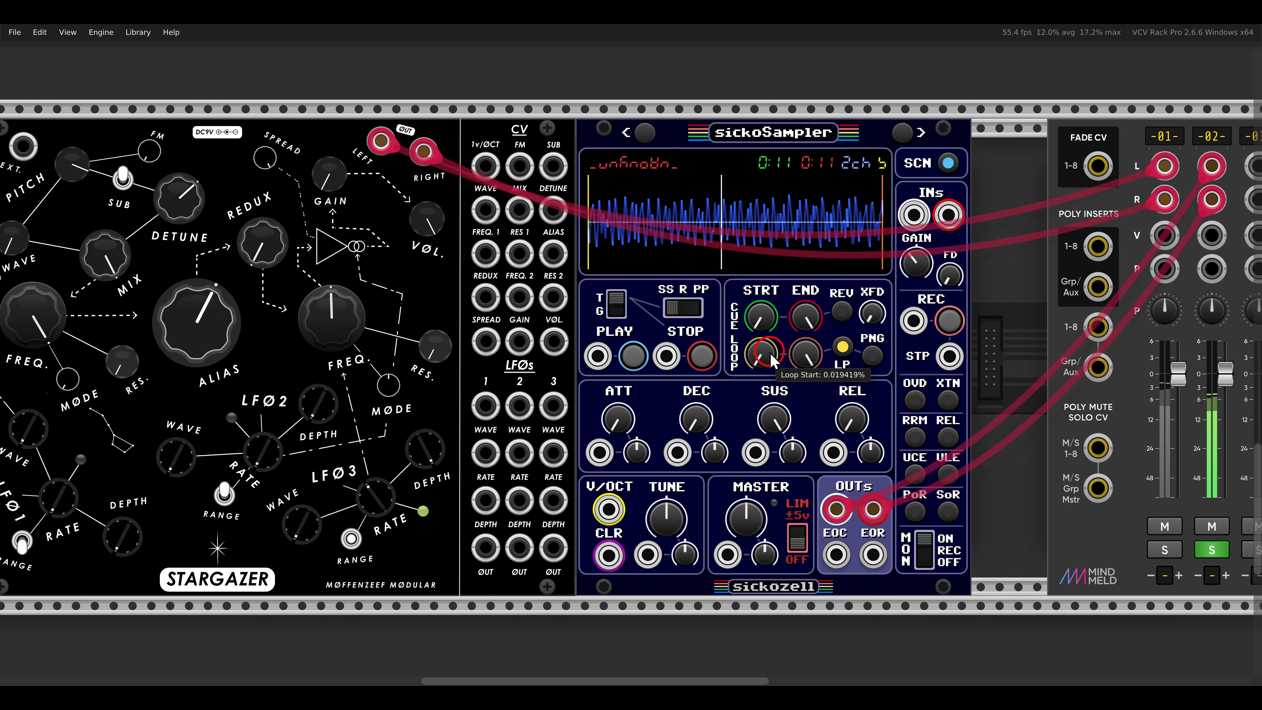
{"action": "mouse_move", "coordinate": [742, 357]}
{"action": "left_mouse_down"}
{"action": "mouse_move", "coordinate": [741, 326]}
{"action": "mouse_move", "coordinate": [778, 365]}
{"action": "left_mouse_up"}
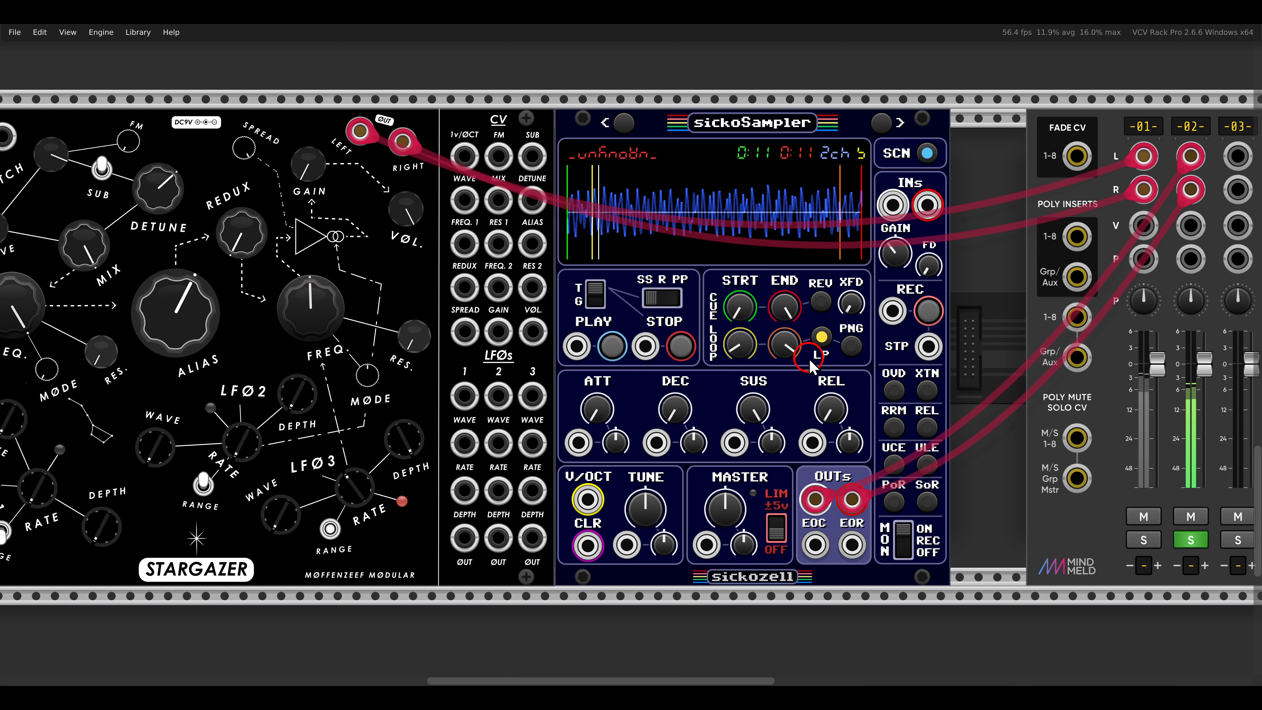
{"action": "left_click_drag", "start_coordinate": [855, 305], "coordinate": [858, 266]}
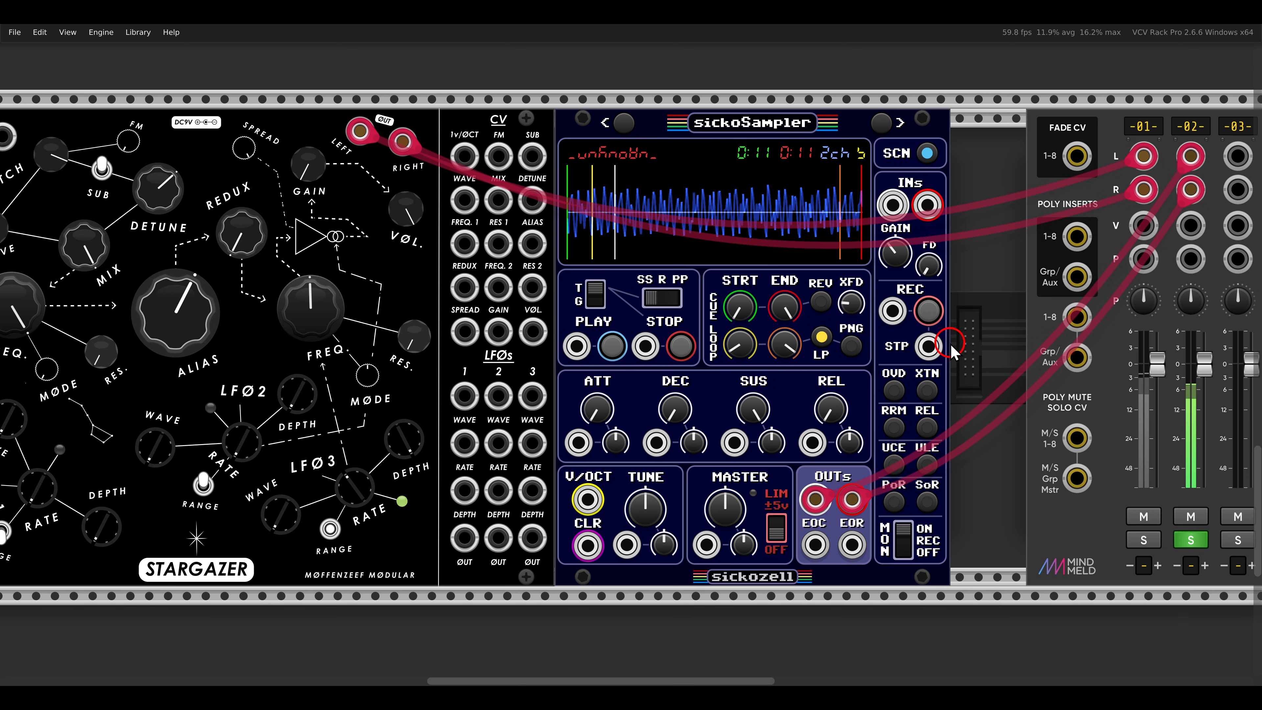
{"action": "left_click_drag", "start_coordinate": [858, 307], "coordinate": [860, 283]}
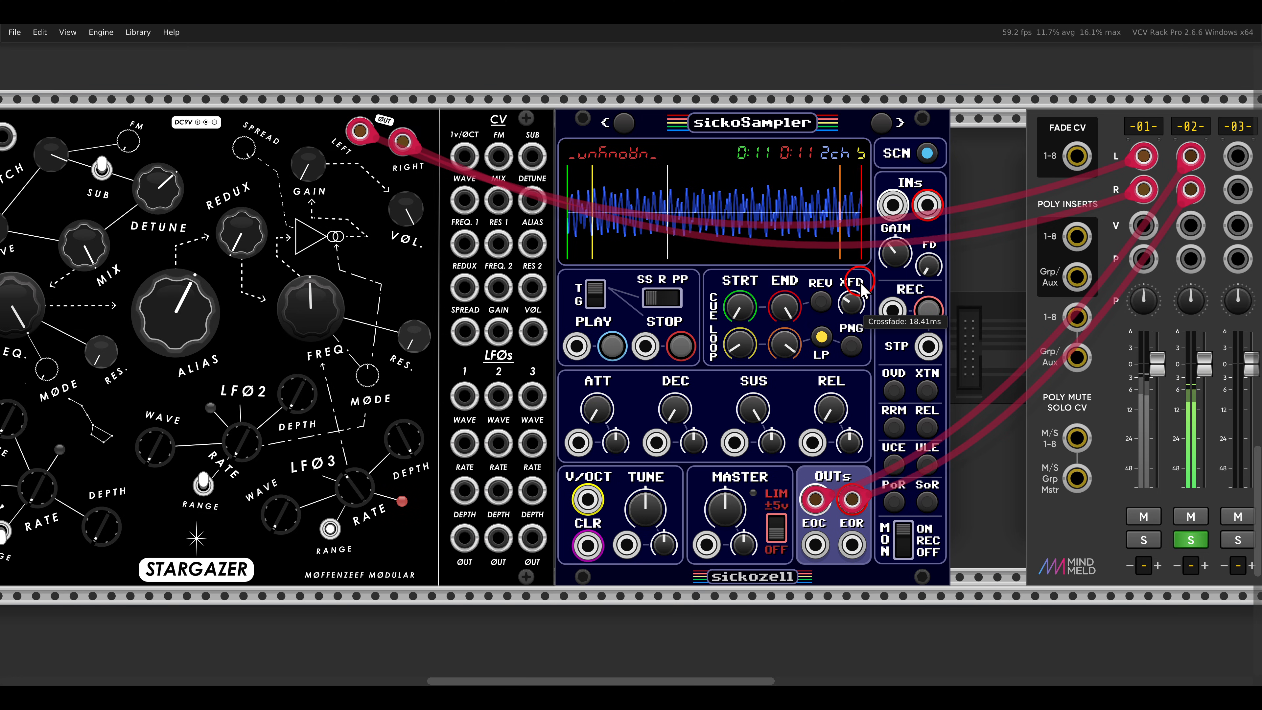
Step: Set sickoSampler's tuning to -12 semitones
{"action": "right_click", "coordinate": [649, 506]}
{"action": "type", "text": "-"}
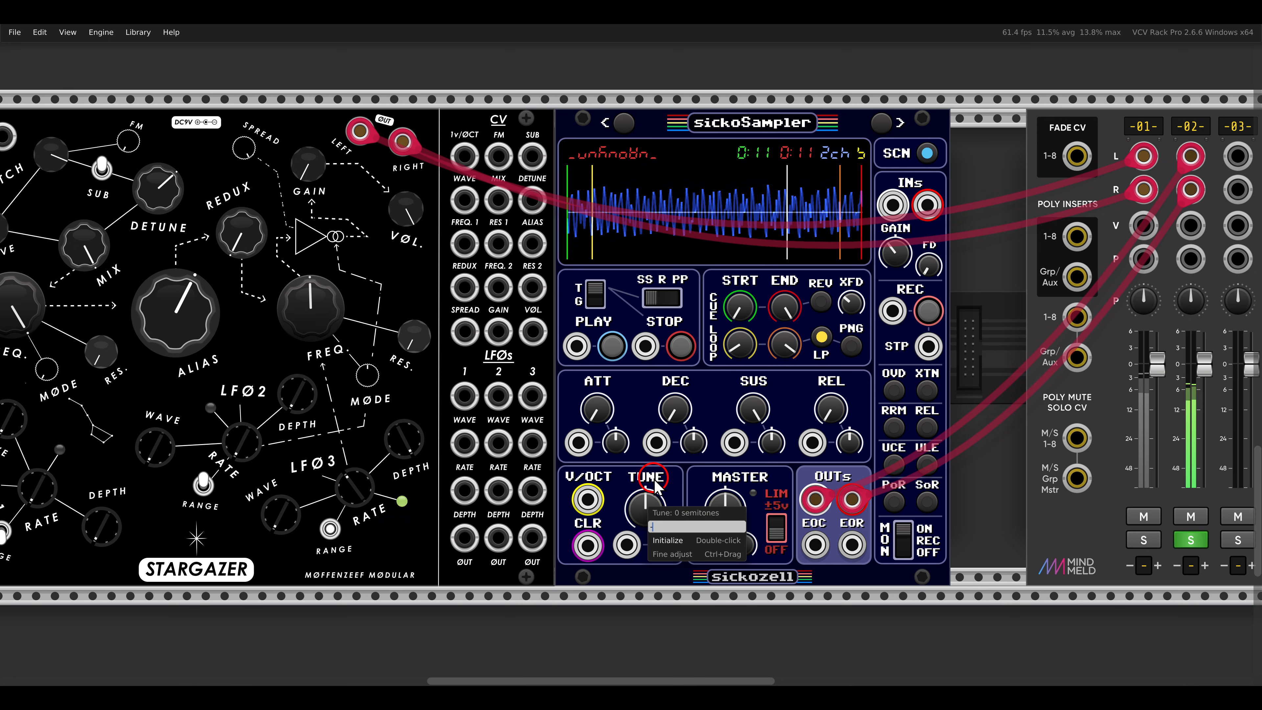
{"action": "type", "text": "12"}
{"action": "key", "text": "Return"}
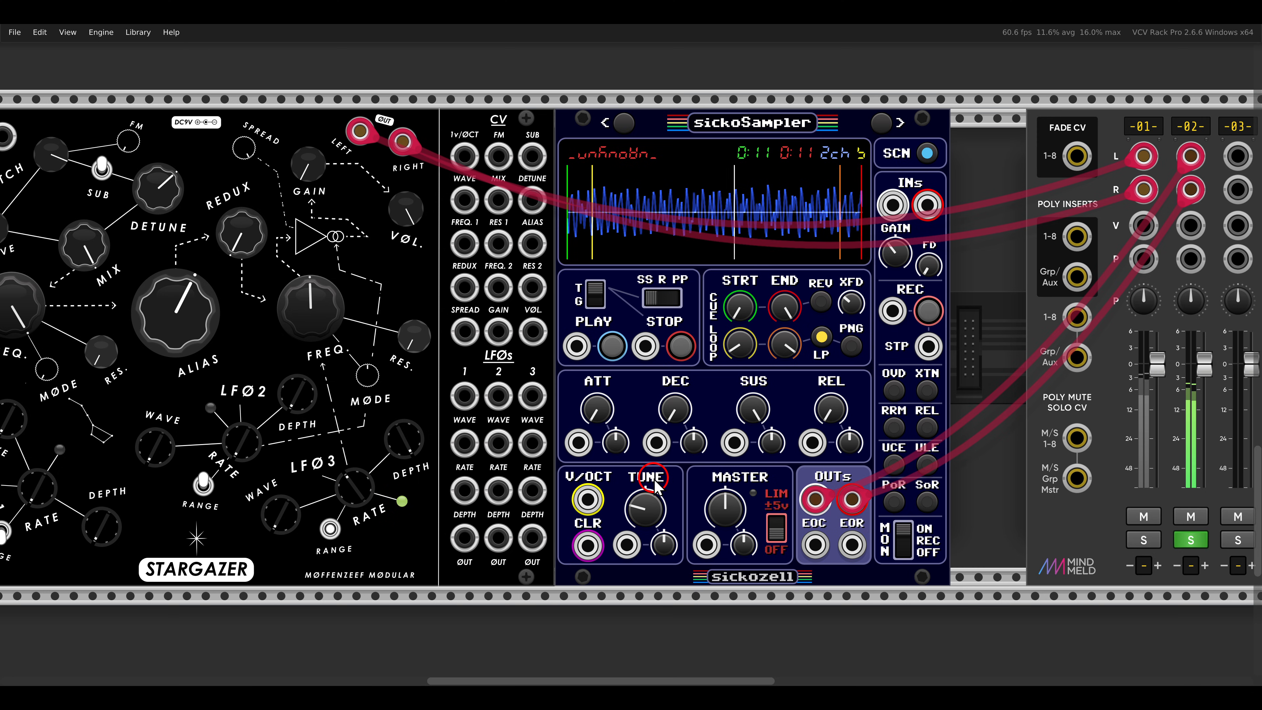
{"action": "scroll", "coordinate": [658, 432], "scroll_direction": "down", "scroll_amount": 2}
{"action": "left_click_drag", "start_coordinate": [688, 401], "coordinate": [715, 408]}
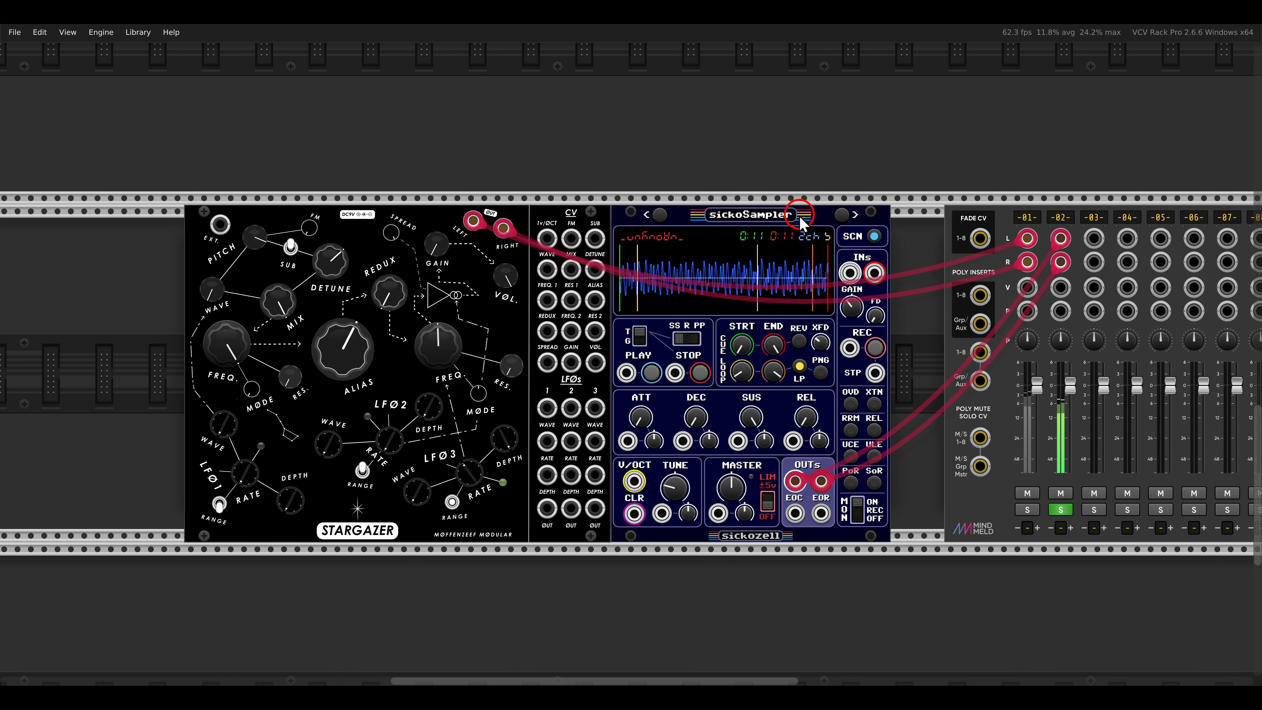
Step: Add a Delay module and patch it in stereo between sickoSampler's outputs and mixer channel 2
{"action": "scroll", "coordinate": [801, 222], "scroll_direction": "down", "scroll_amount": 3}
{"action": "right_click", "coordinate": [795, 265]}
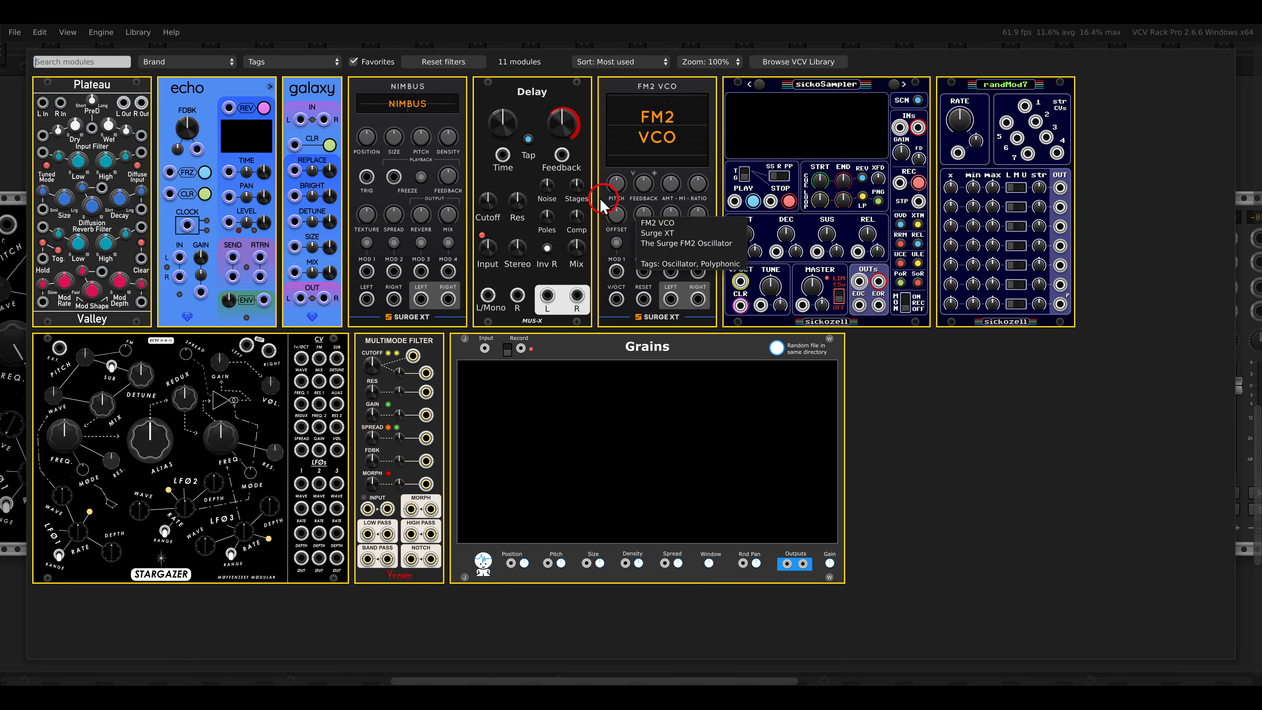
{"action": "left_click", "coordinate": [541, 177]}
{"action": "left_click_drag", "start_coordinate": [1061, 238], "coordinate": [698, 499]}
{"action": "mouse_move", "coordinate": [1060, 262]}
{"action": "left_mouse_down"}
{"action": "mouse_move", "coordinate": [737, 499]}
{"action": "mouse_move", "coordinate": [1060, 239]}
{"action": "mouse_move", "coordinate": [979, 363]}
{"action": "mouse_move", "coordinate": [818, 500]}
{"action": "left_mouse_up"}
{"action": "scroll", "coordinate": [815, 348], "scroll_direction": "up", "scroll_amount": 3}
{"action": "left_click_drag", "start_coordinate": [813, 329], "coordinate": [818, 487]}
Step: Set the Delay's time to about 30 ms, raise its feedback slightly, and make its mix fully wet
{"action": "mouse_move", "coordinate": [663, 232]}
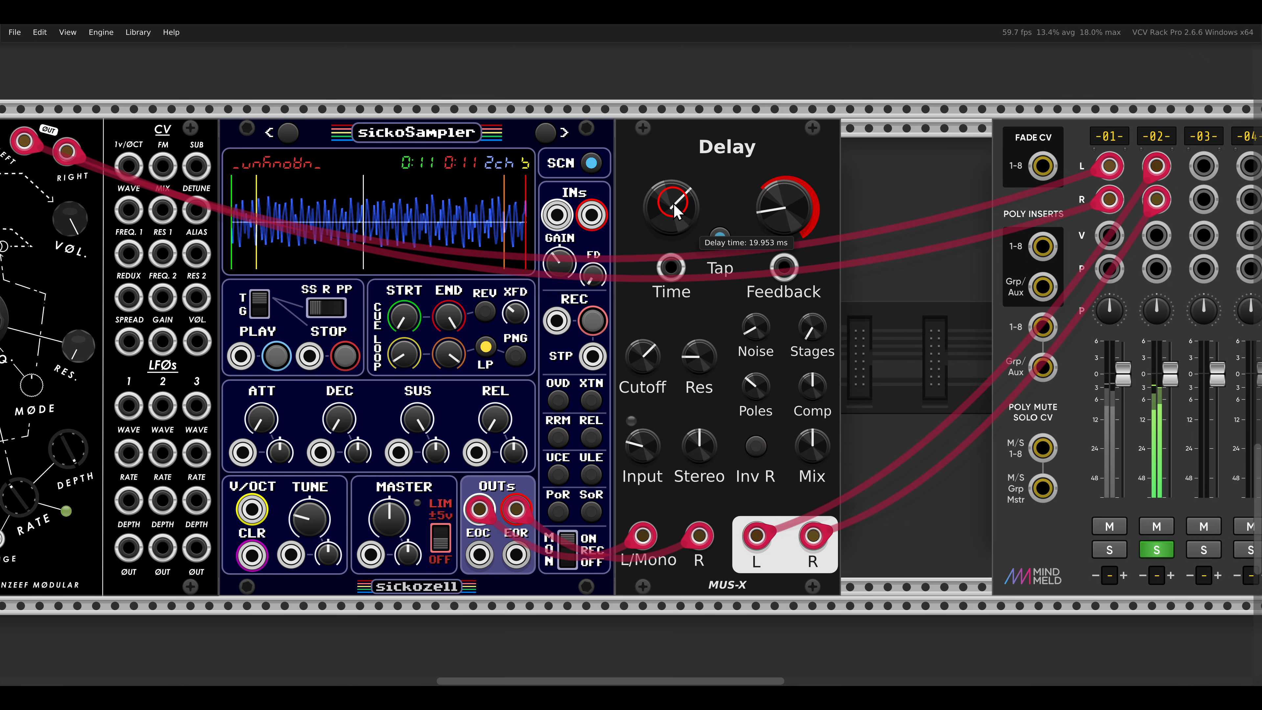
{"action": "left_click_drag", "start_coordinate": [677, 229], "coordinate": [671, 206]}
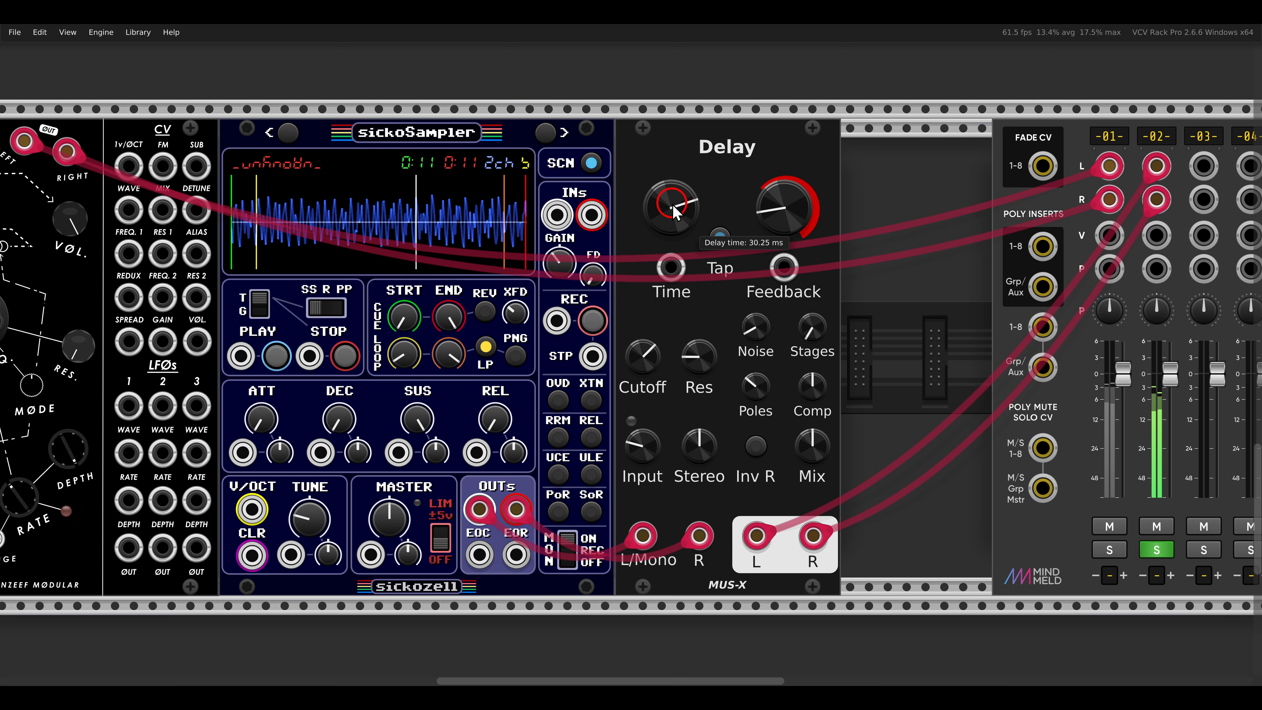
{"action": "left_click_drag", "start_coordinate": [781, 215], "coordinate": [781, 203]}
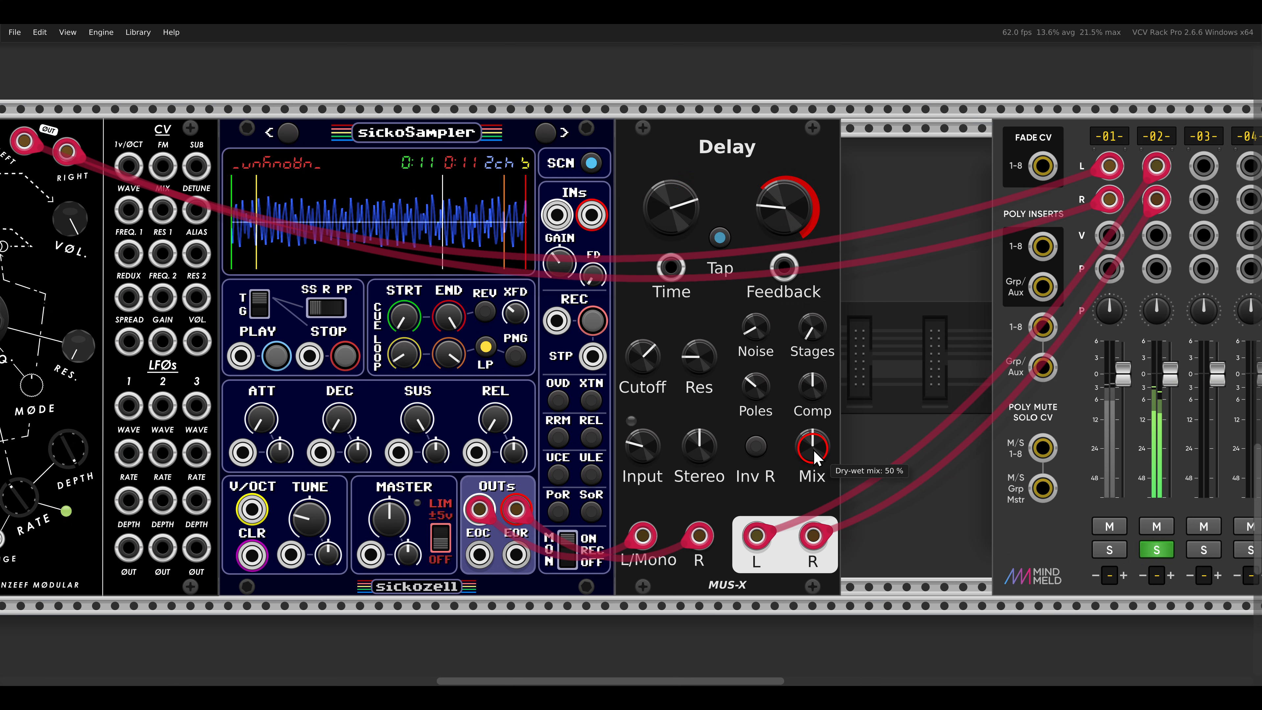
{"action": "left_click_drag", "start_coordinate": [814, 450], "coordinate": [772, 252]}
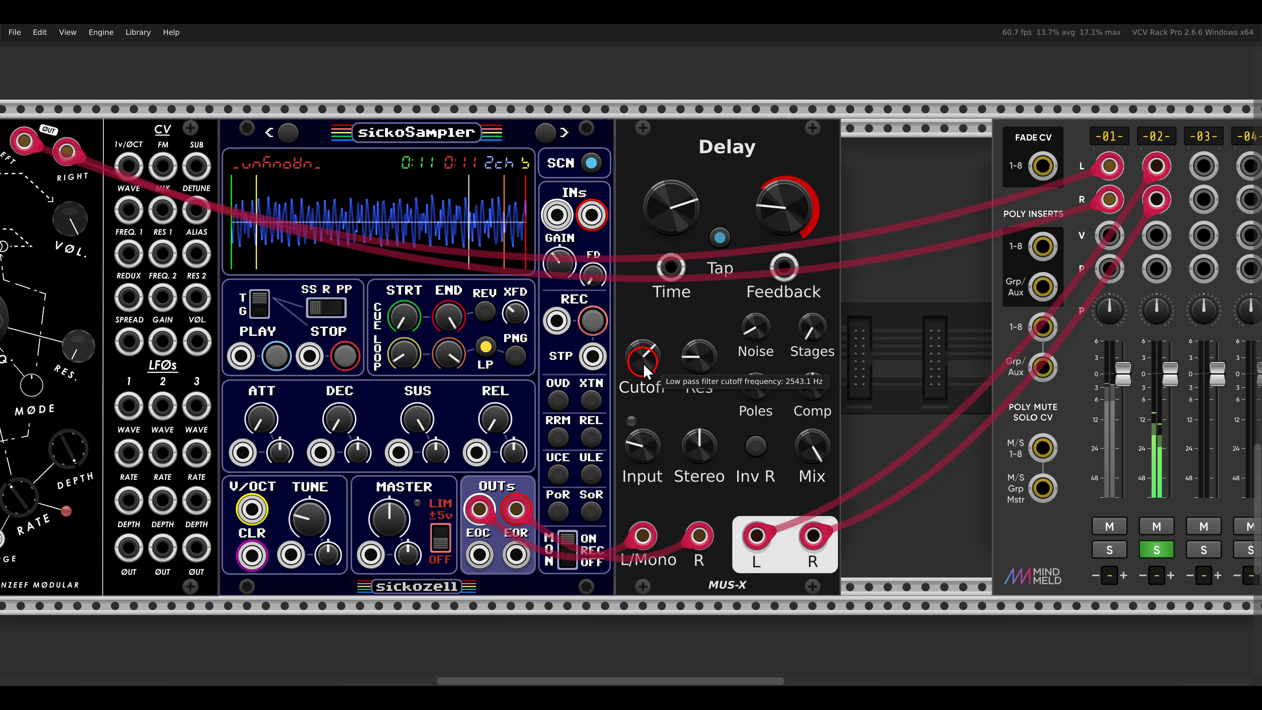
Step: Open the Delay's low-pass cutoff fully, minimise its resonance, set noise to 35 %, and turn its input level to maximum
{"action": "left_click_drag", "start_coordinate": [644, 364], "coordinate": [647, 224]}
{"action": "left_click_drag", "start_coordinate": [695, 357], "coordinate": [703, 412]}
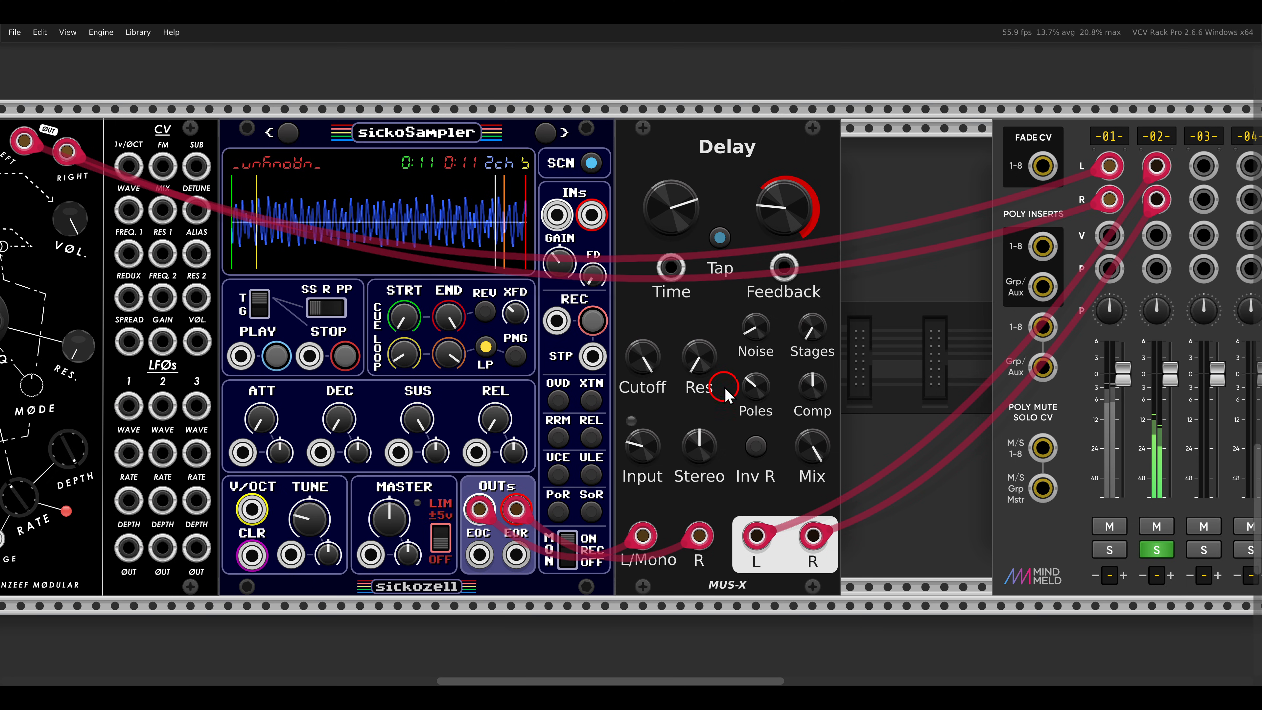
{"action": "left_click_drag", "start_coordinate": [756, 326], "coordinate": [765, 288]}
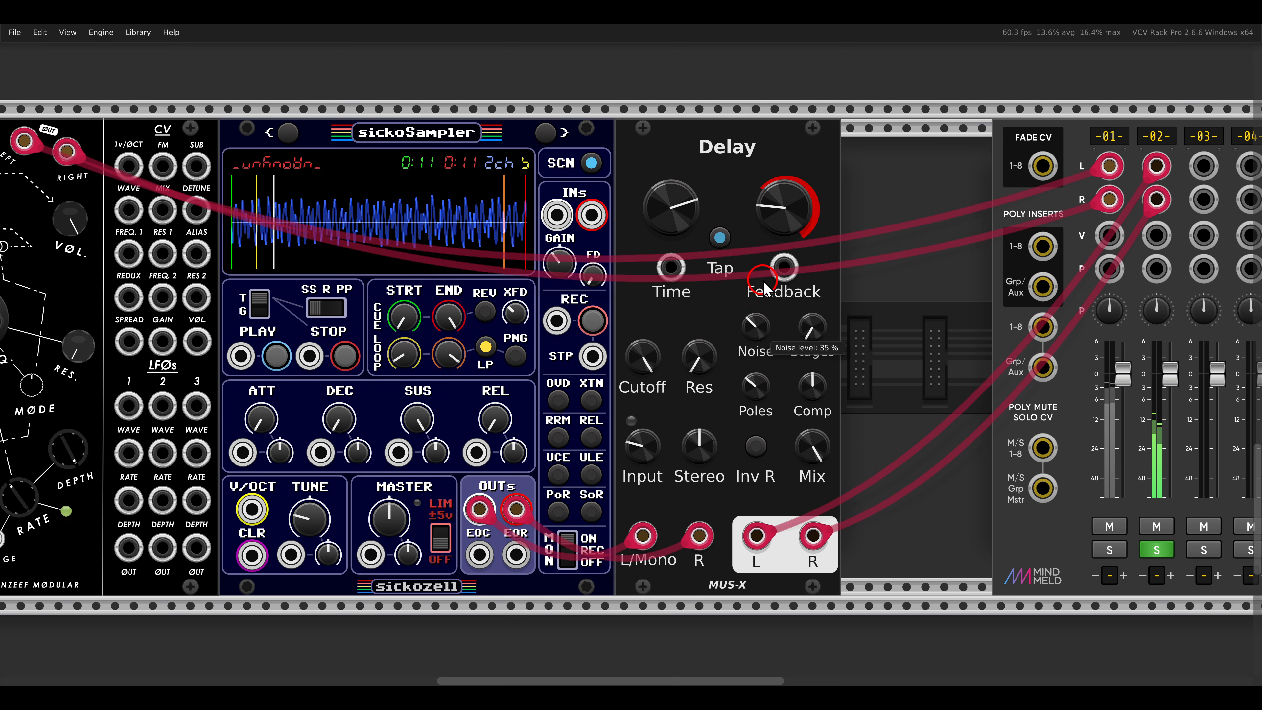
{"action": "left_click_drag", "start_coordinate": [643, 444], "coordinate": [645, 318]}
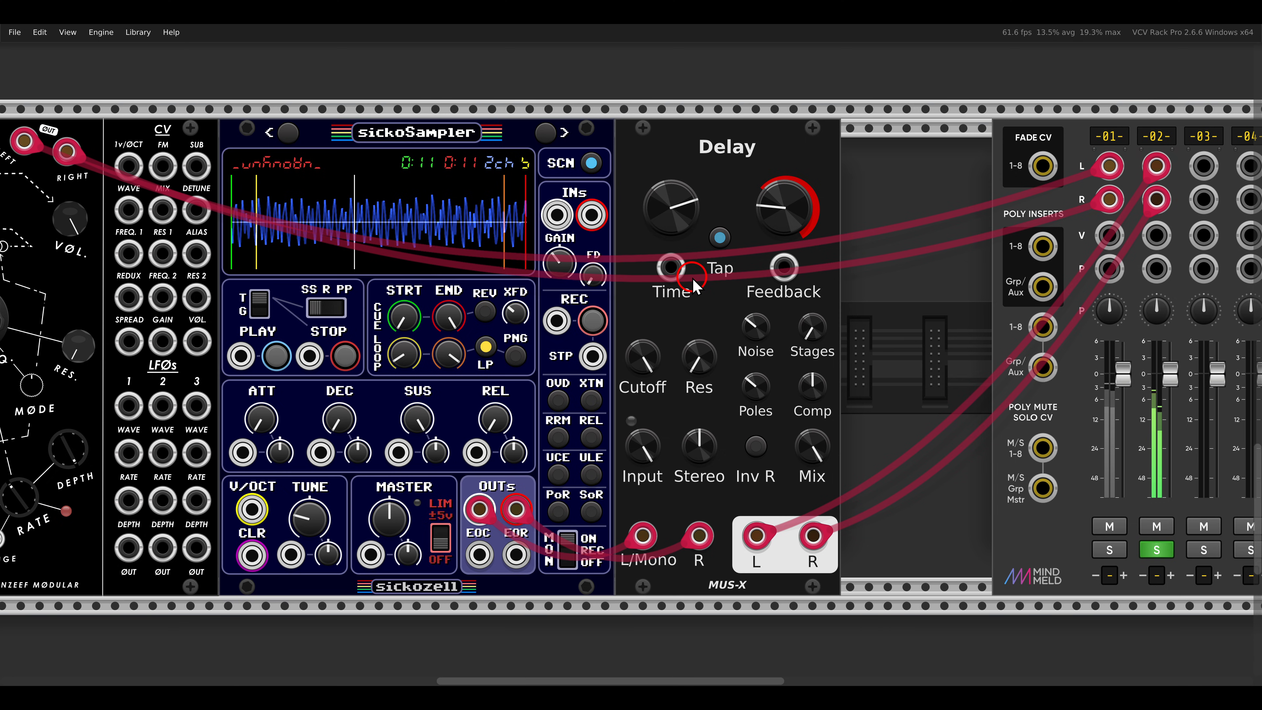
Step: Move the Delay away from sickoSampler and add a randMod7 module between them
{"action": "mouse_move", "coordinate": [674, 216]}
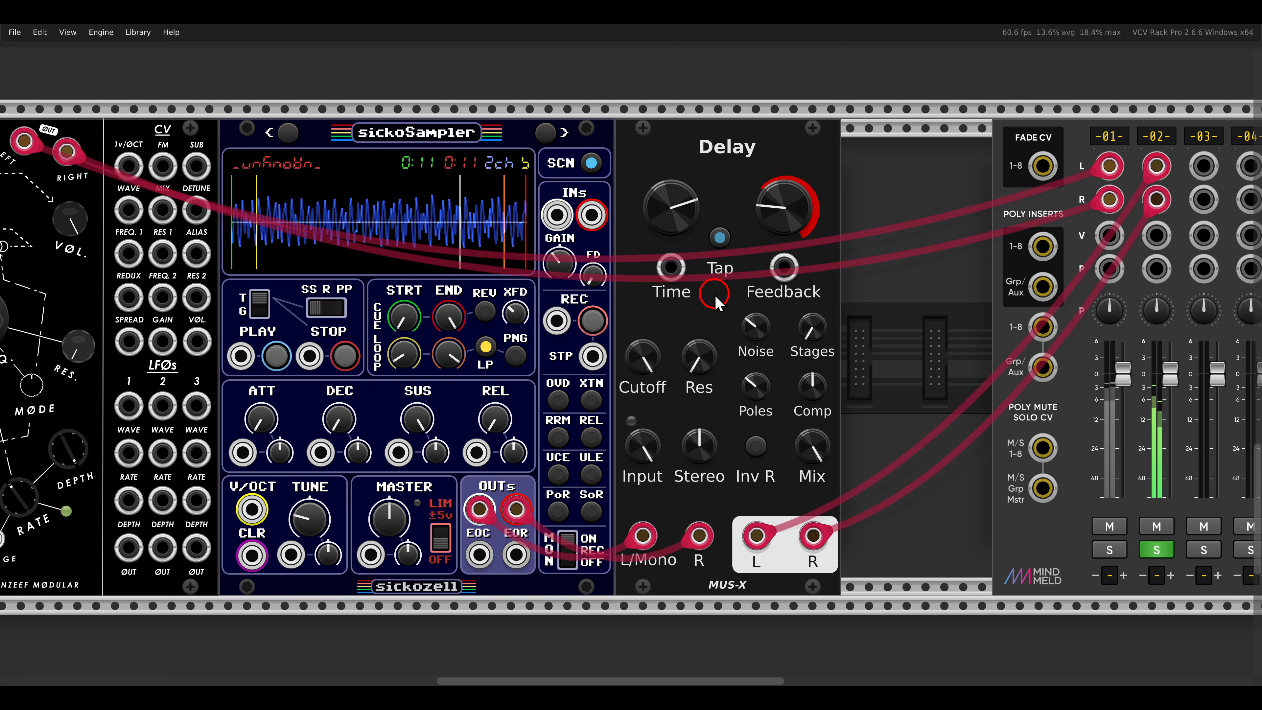
{"action": "scroll", "coordinate": [715, 294], "scroll_direction": "down", "scroll_amount": 2}
{"action": "left_click_drag", "start_coordinate": [715, 295], "coordinate": [834, 279]}
{"action": "left_click_drag", "start_coordinate": [671, 174], "coordinate": [456, 164]}
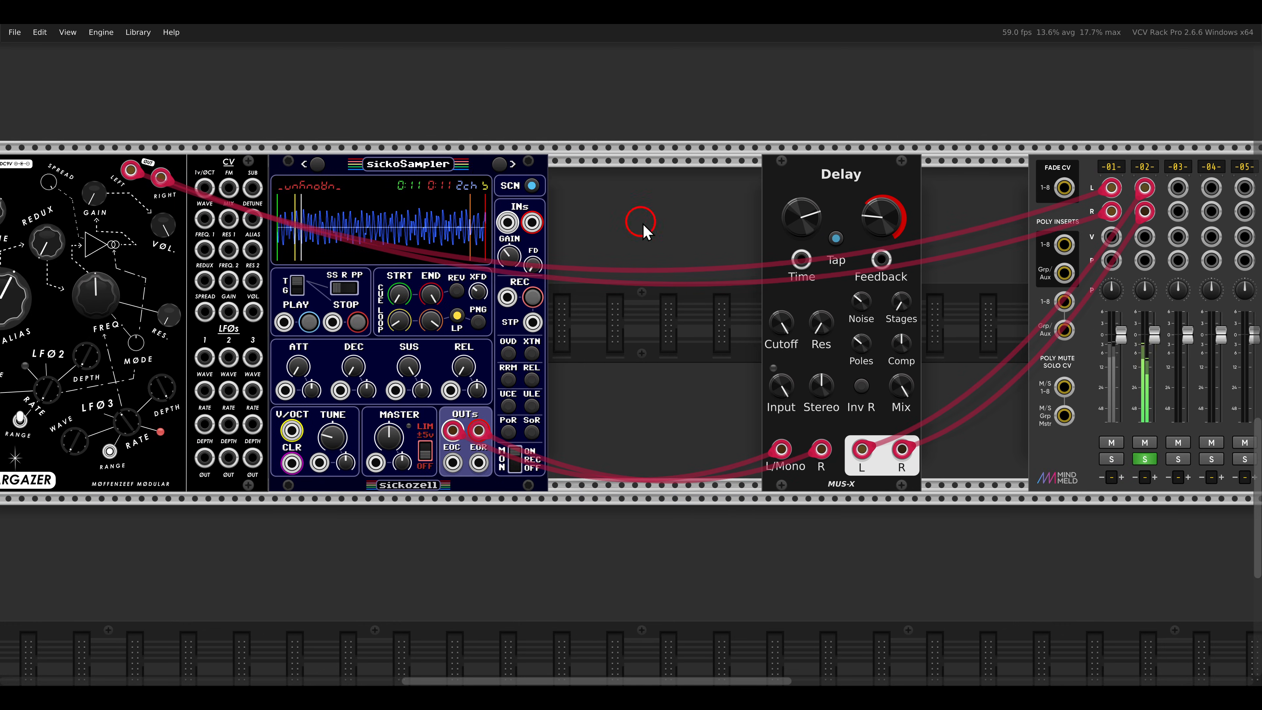
{"action": "right_click", "coordinate": [646, 228]}
{"action": "left_click", "coordinate": [959, 174]}
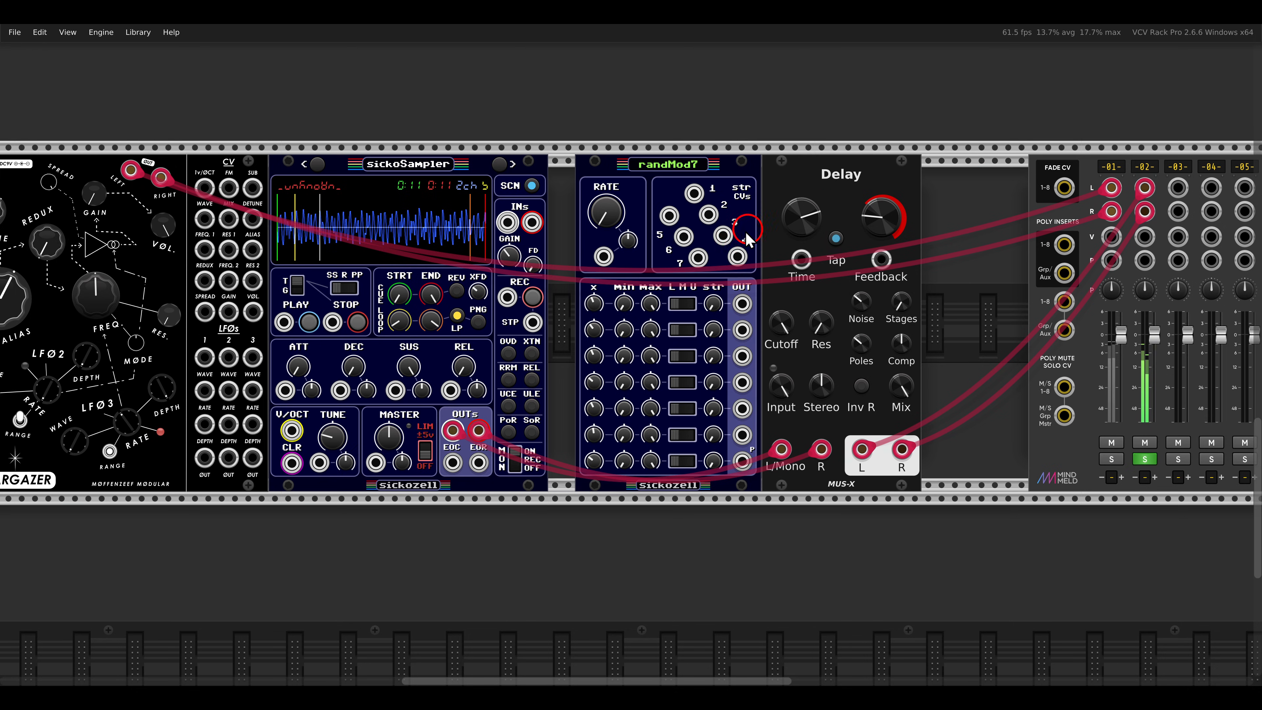
Step: Patch randMod7's first output into the Delay's time input, with its minimum at 0 V and maximum at about 0.18 V
{"action": "scroll", "coordinate": [791, 338], "scroll_direction": "up", "scroll_amount": 3}
{"action": "left_click_drag", "start_coordinate": [839, 297], "coordinate": [785, 332]}
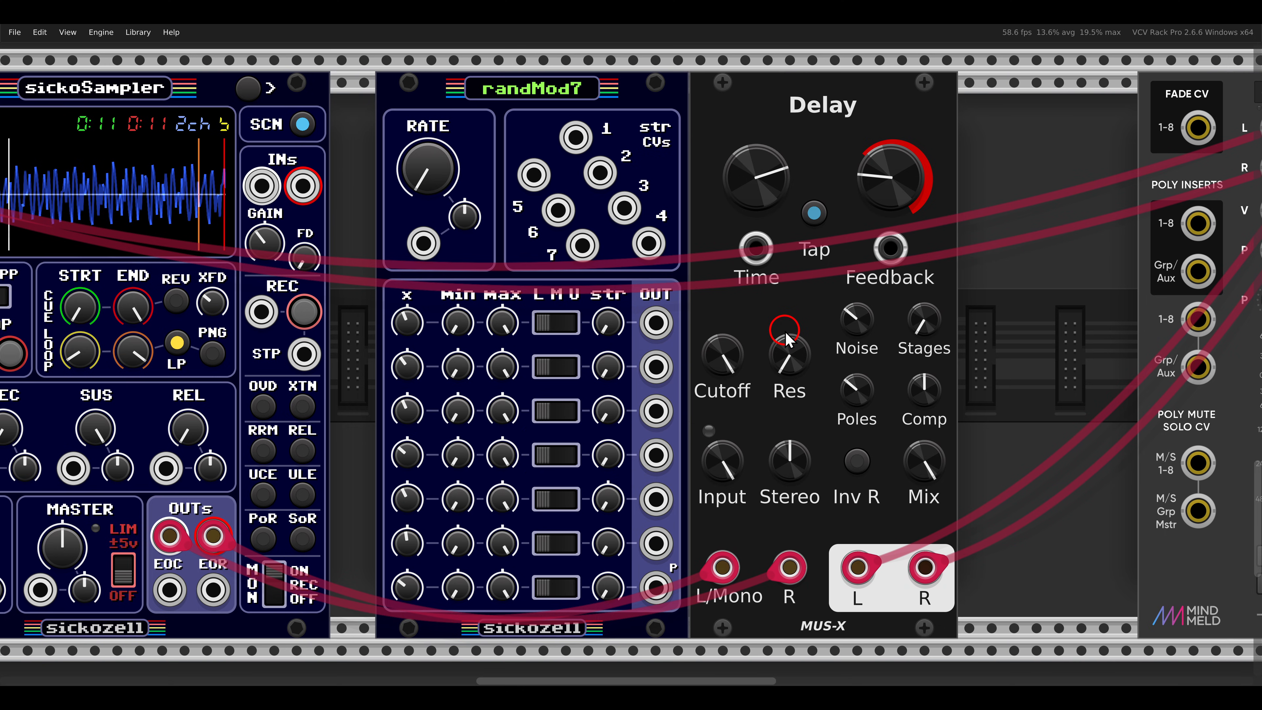
{"action": "mouse_move", "coordinate": [471, 329]}
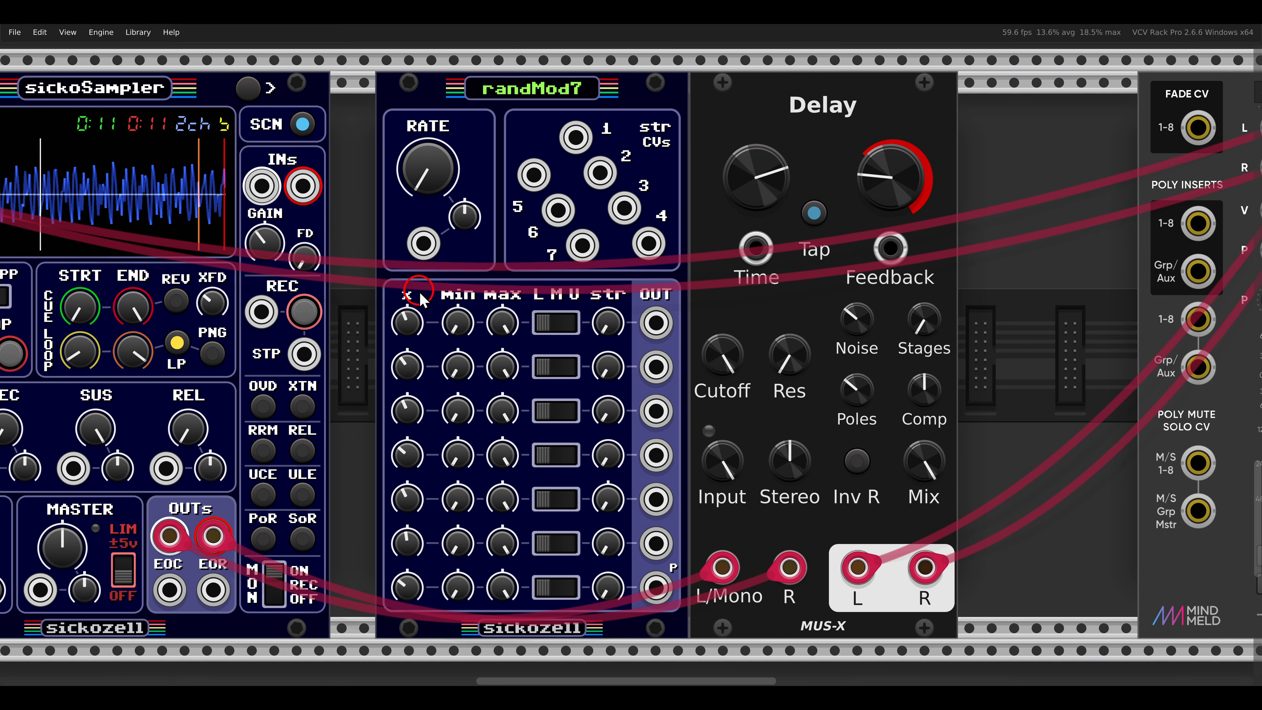
{"action": "double_click", "coordinate": [466, 332]}
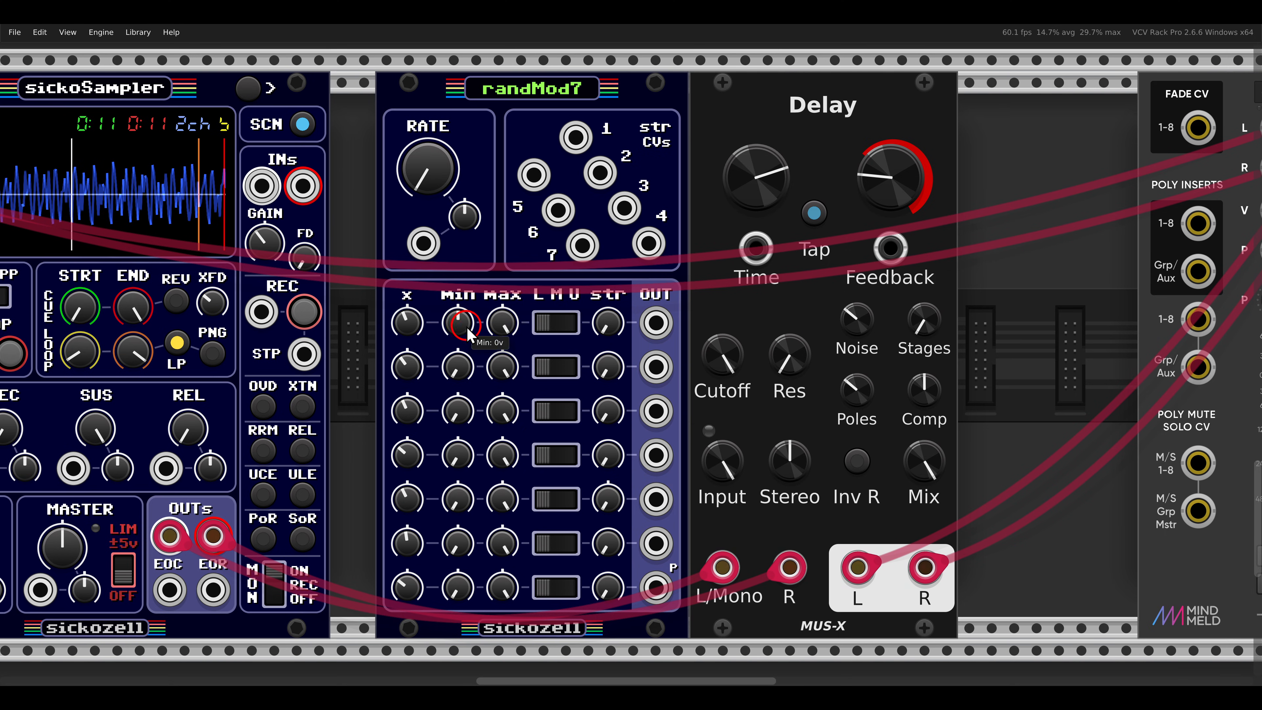
{"action": "left_click_drag", "start_coordinate": [507, 325], "coordinate": [511, 434]}
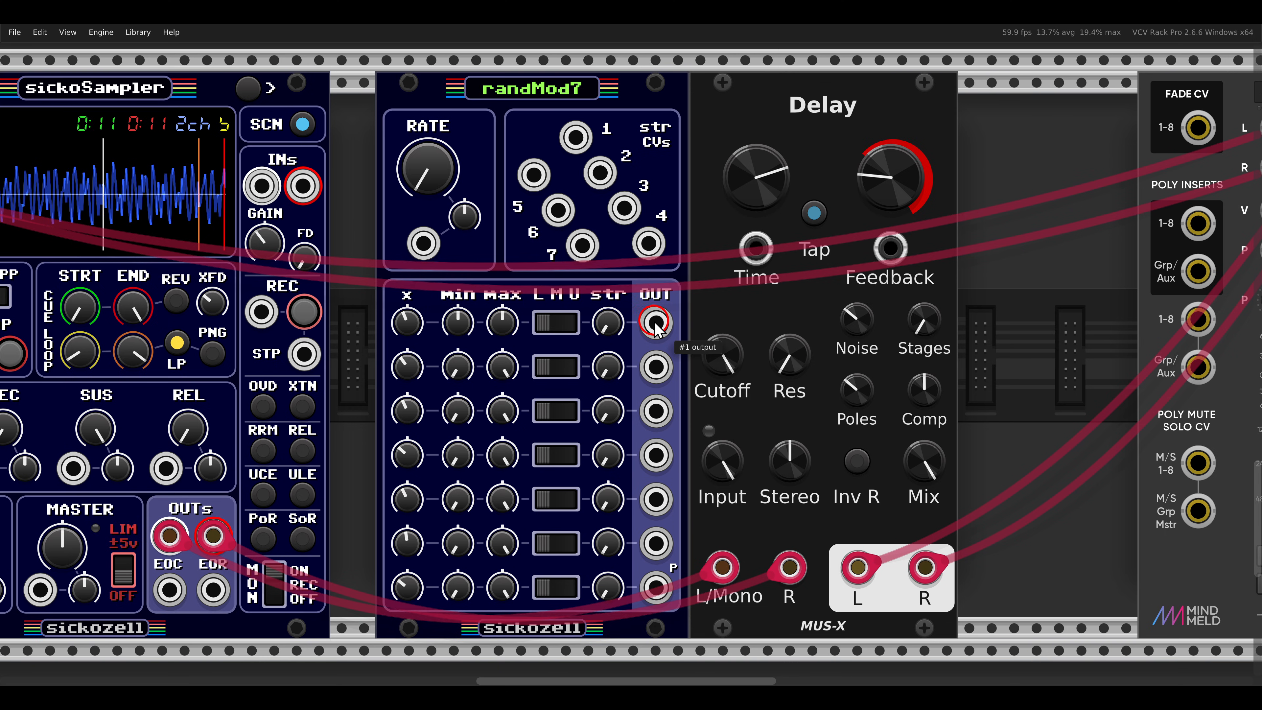
{"action": "left_click_drag", "start_coordinate": [656, 322], "coordinate": [751, 246]}
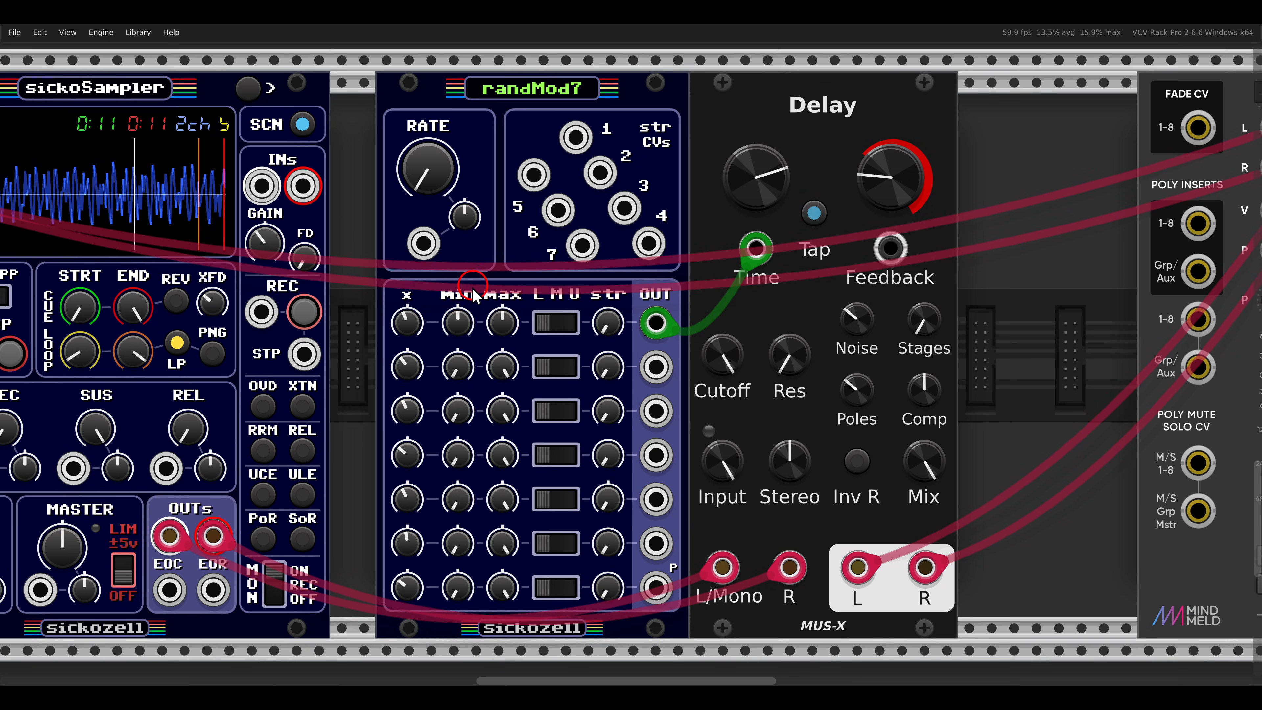
Step: Lower the first randMod7 row's rate multiplier, raise its maximum slightly, and set the Delay's dry-wet mix to about 68 %
{"action": "left_click_drag", "start_coordinate": [414, 324], "coordinate": [412, 344]}
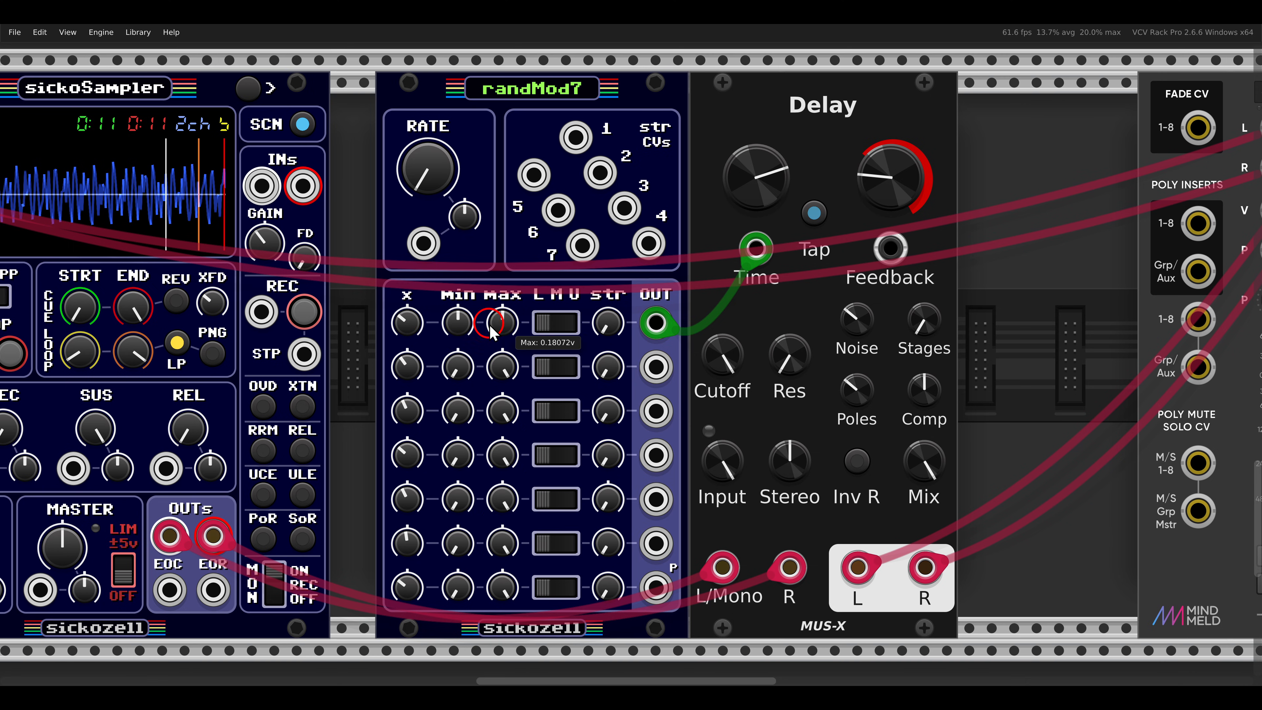
{"action": "left_click_drag", "start_coordinate": [502, 322], "coordinate": [497, 334]}
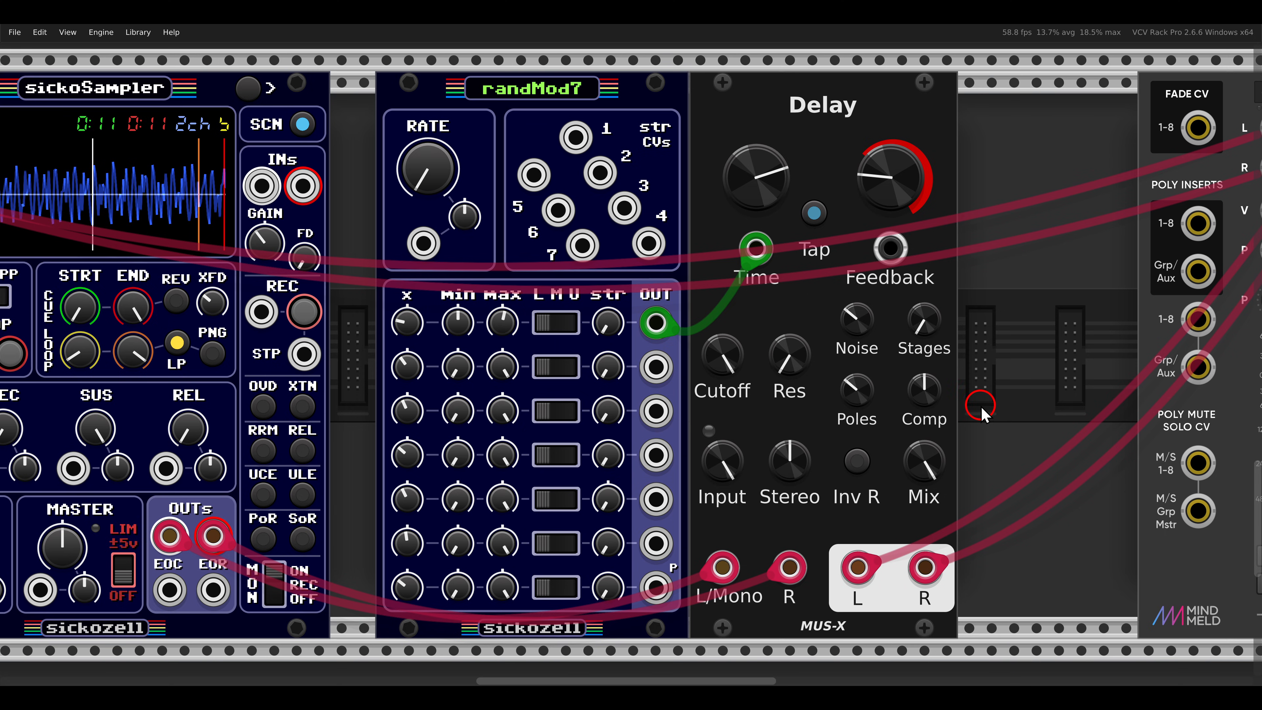
{"action": "mouse_move", "coordinate": [925, 470]}
{"action": "left_click_drag", "start_coordinate": [925, 470], "coordinate": [922, 535]}
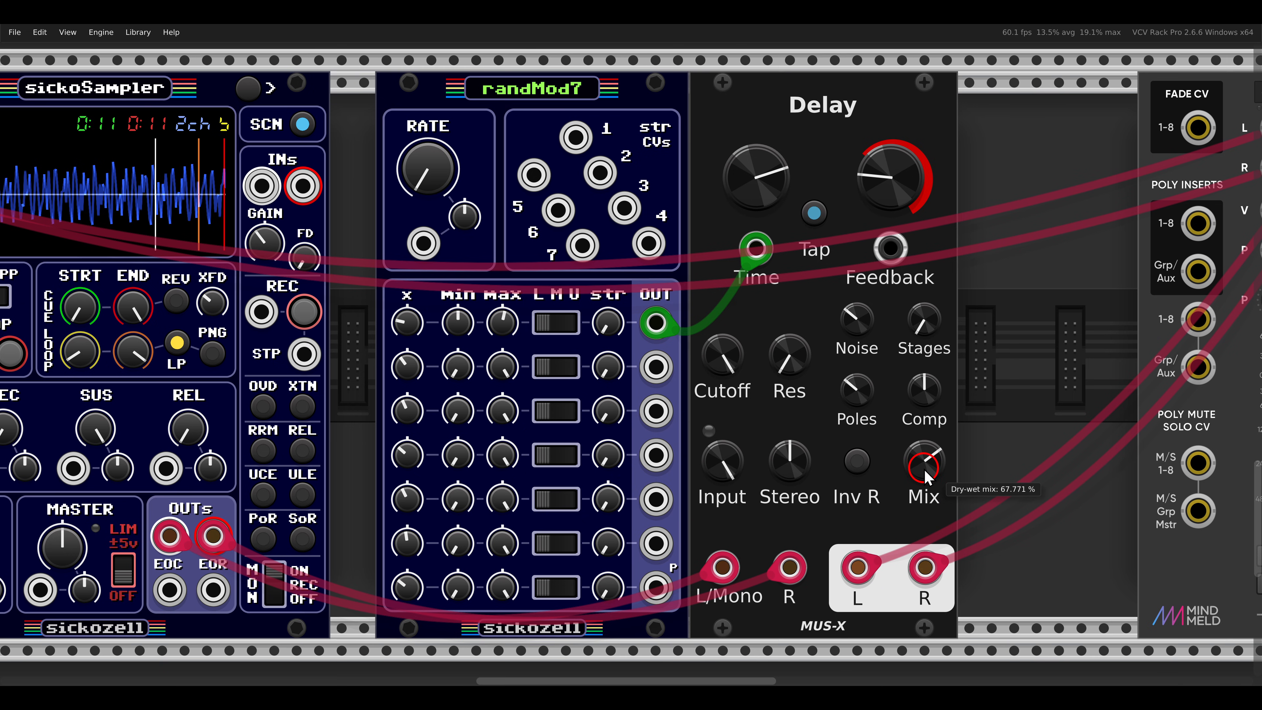
Step: Add a galaxy reverb beside the Delay and patch it in stereo between the Delay's outputs and mixer channel 2
{"action": "scroll", "coordinate": [919, 457], "scroll_direction": "down", "scroll_amount": 4}
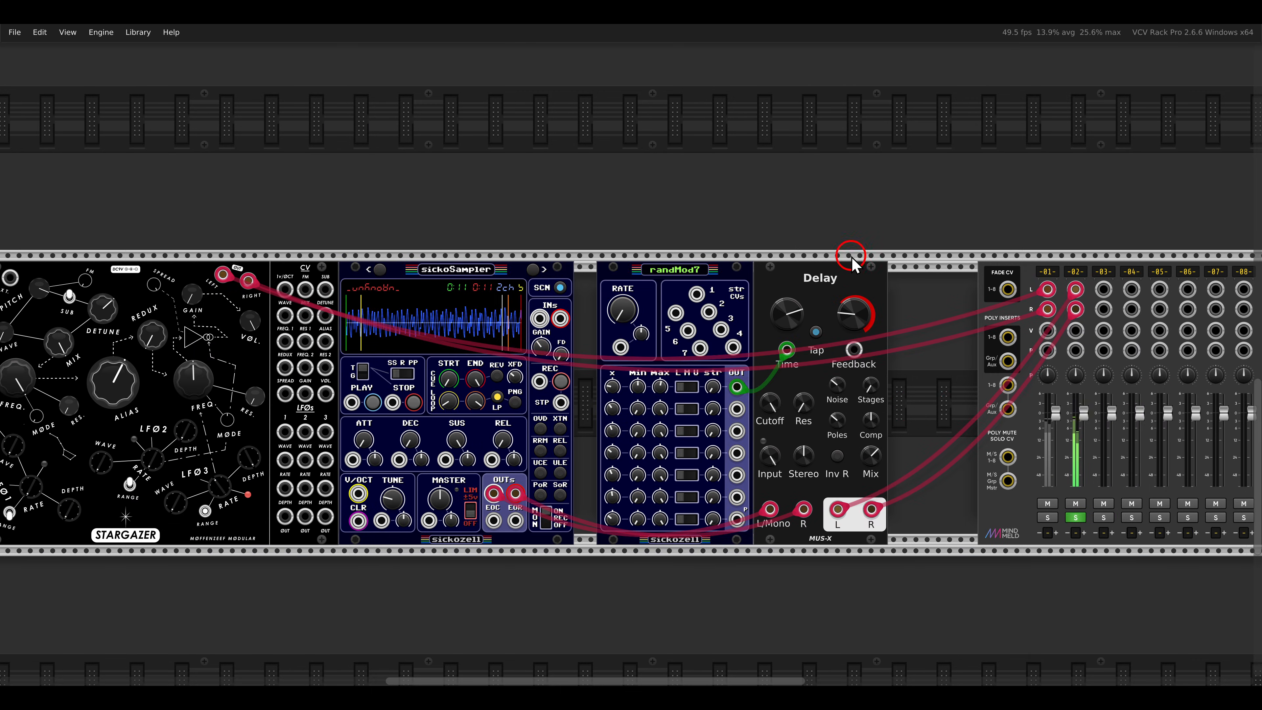
{"action": "right_click", "coordinate": [818, 307]}
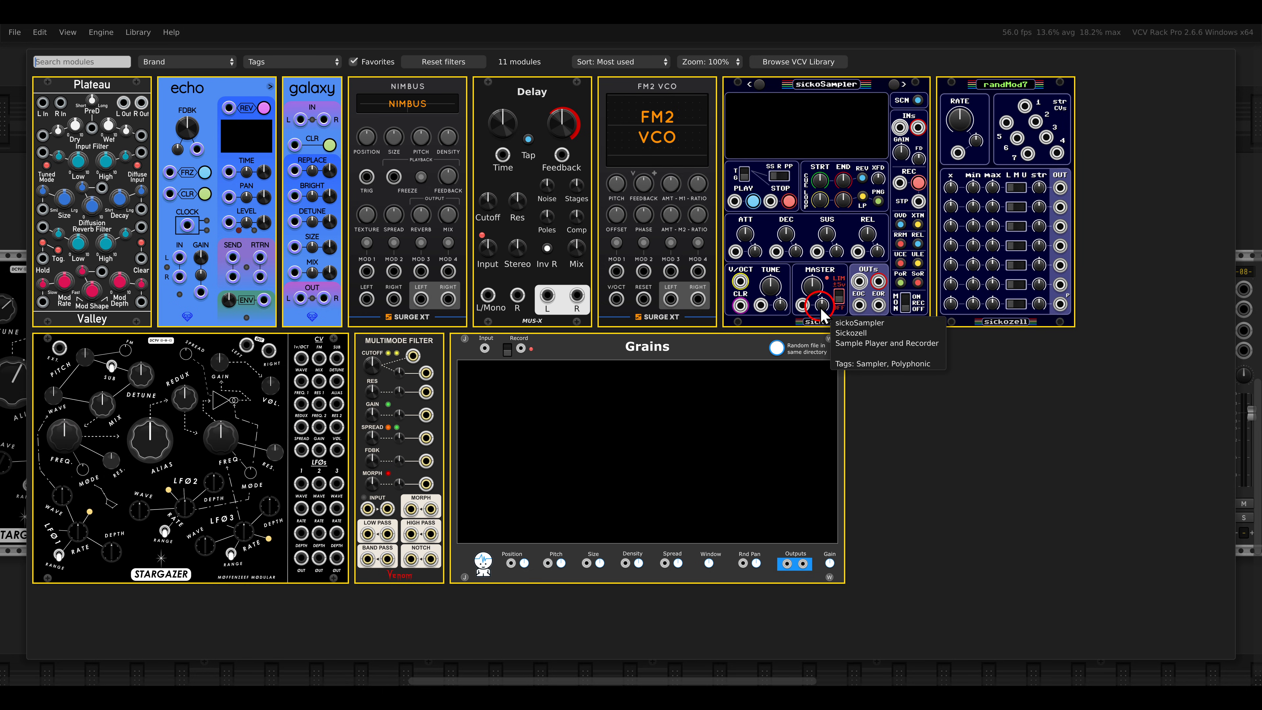
{"action": "left_click", "coordinate": [314, 106]}
{"action": "scroll", "coordinate": [919, 420], "scroll_direction": "up", "scroll_amount": 2}
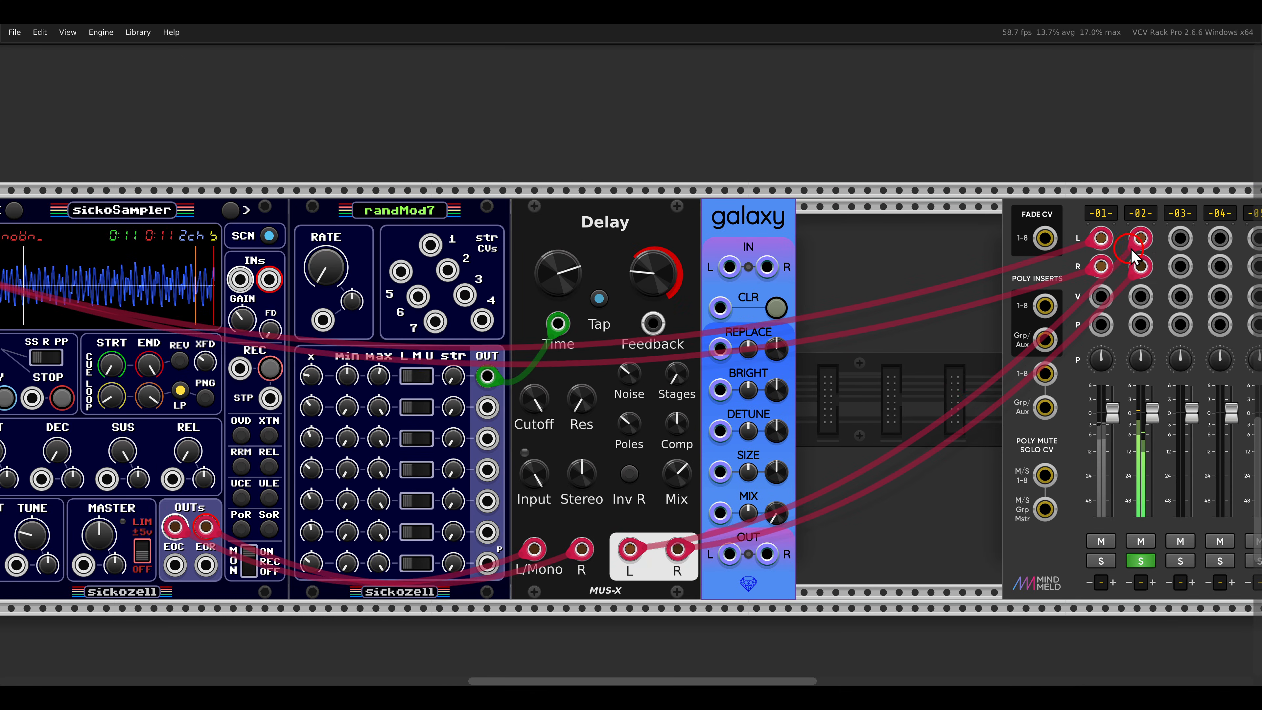
{"action": "left_click_drag", "start_coordinate": [1142, 237], "coordinate": [730, 267]}
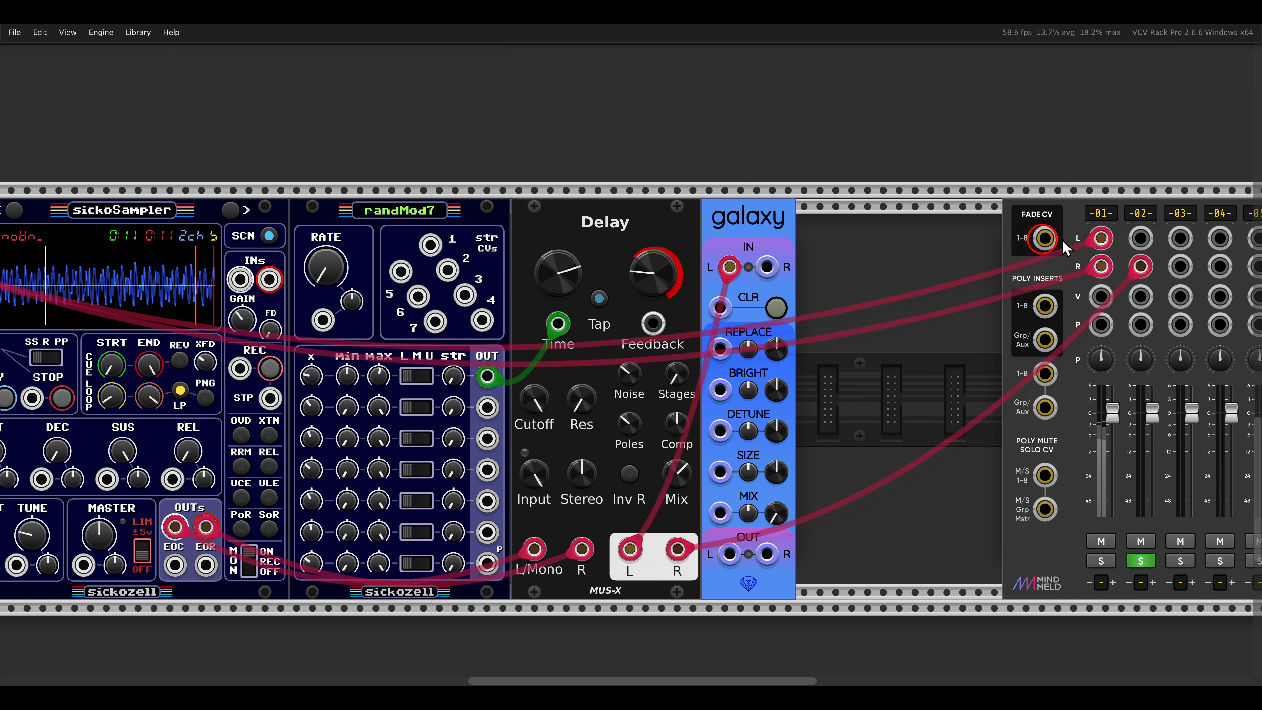
{"action": "left_click_drag", "start_coordinate": [1141, 267], "coordinate": [767, 267]}
{"action": "left_click_drag", "start_coordinate": [729, 554], "coordinate": [767, 554]}
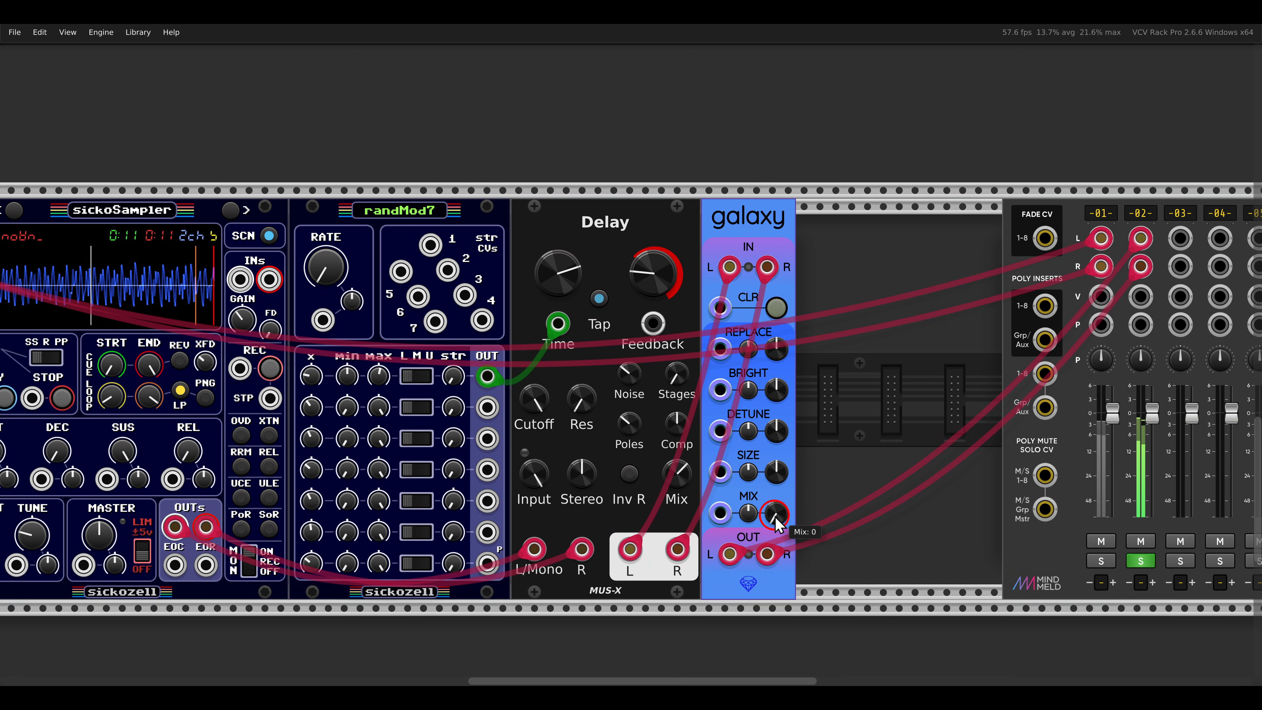
Step: Raise galaxy's mix to a moderate amount, increase its brightness, and turn its detune up slightly
{"action": "left_click_drag", "start_coordinate": [775, 499], "coordinate": [743, 438]}
{"action": "left_click_drag", "start_coordinate": [776, 390], "coordinate": [761, 356]}
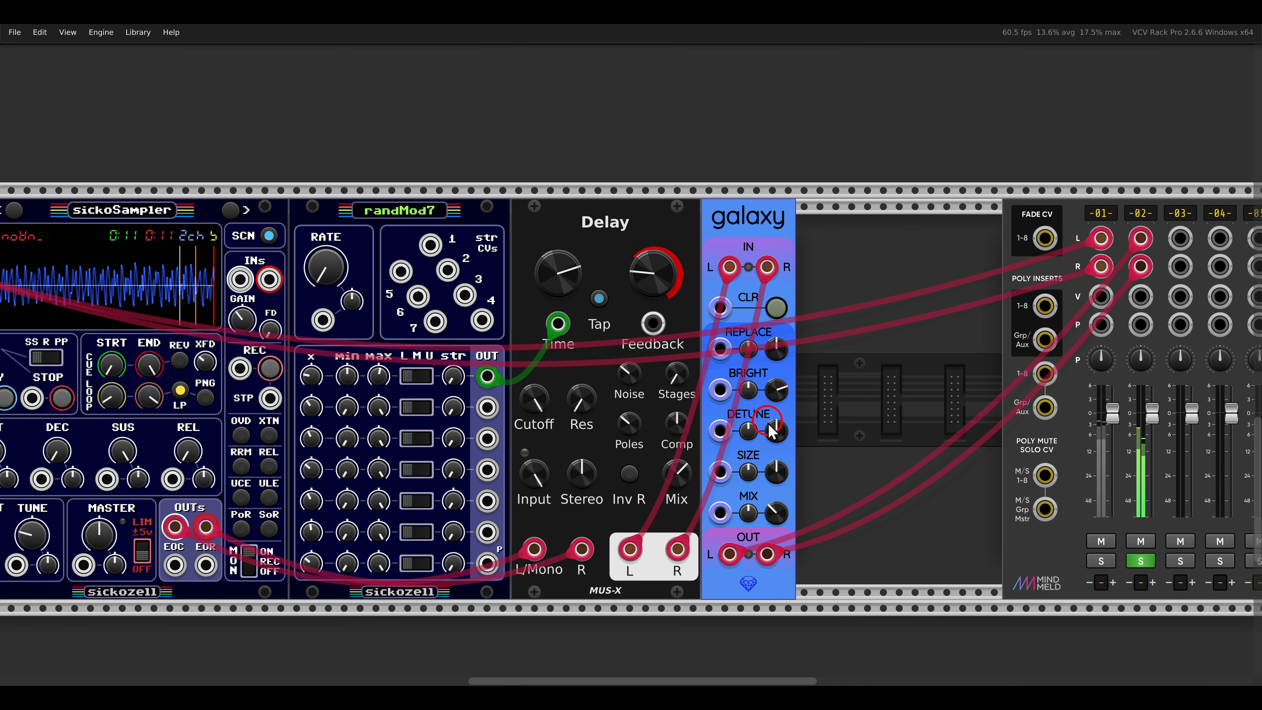
{"action": "left_click_drag", "start_coordinate": [775, 438], "coordinate": [764, 428]}
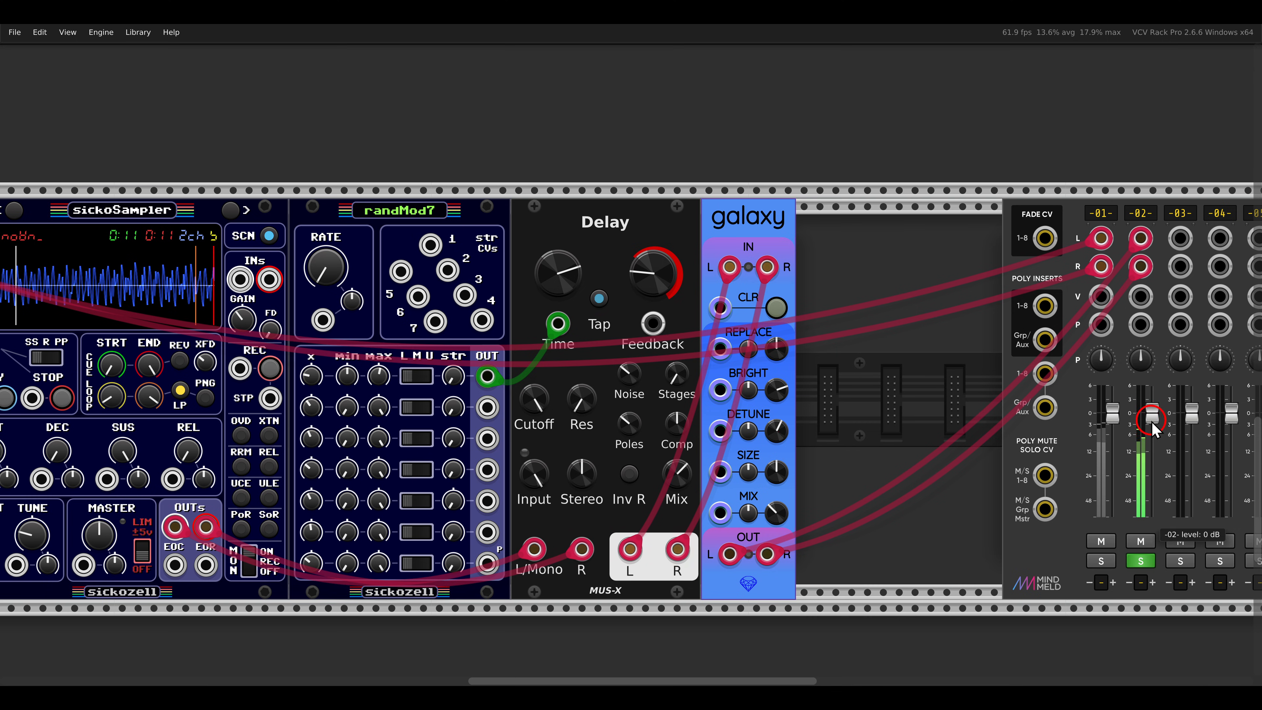
Step: Boost mixer channel 2's gain by a few decibels, then pull its fader fully down and take it off solo
{"action": "right_click", "coordinate": [1146, 215]}
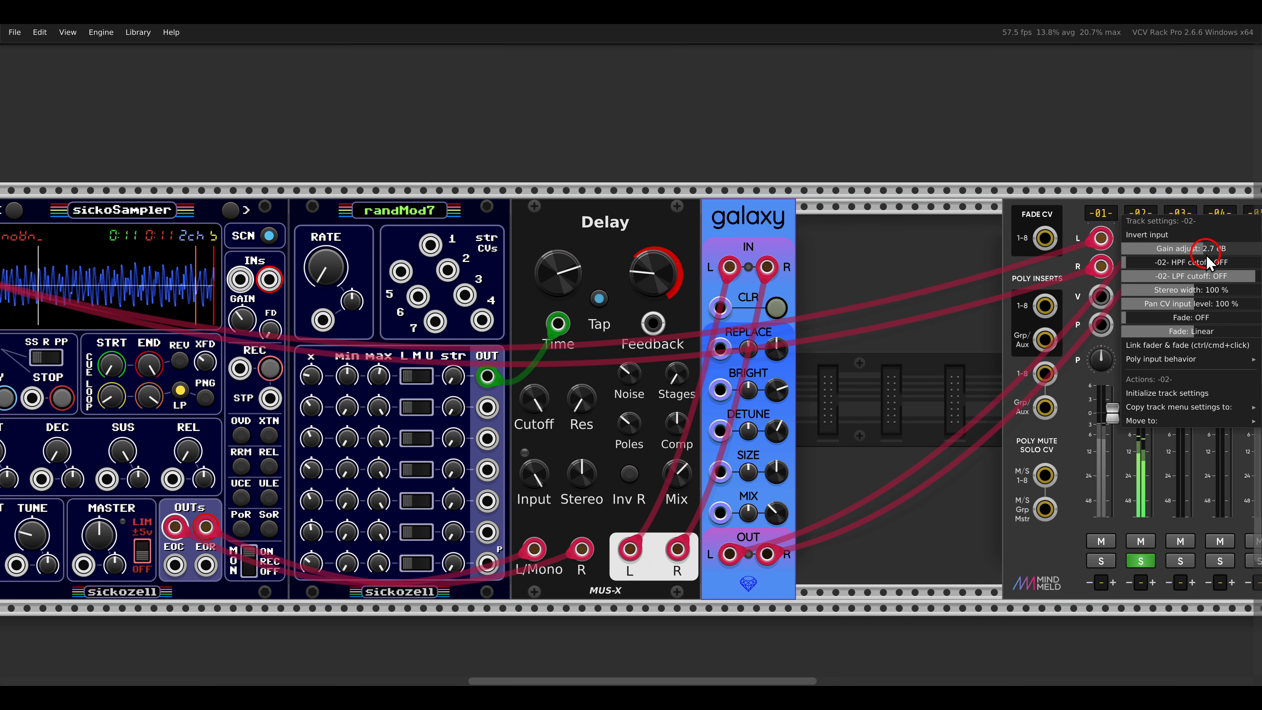
{"action": "left_click_drag", "start_coordinate": [1229, 258], "coordinate": [1192, 249]}
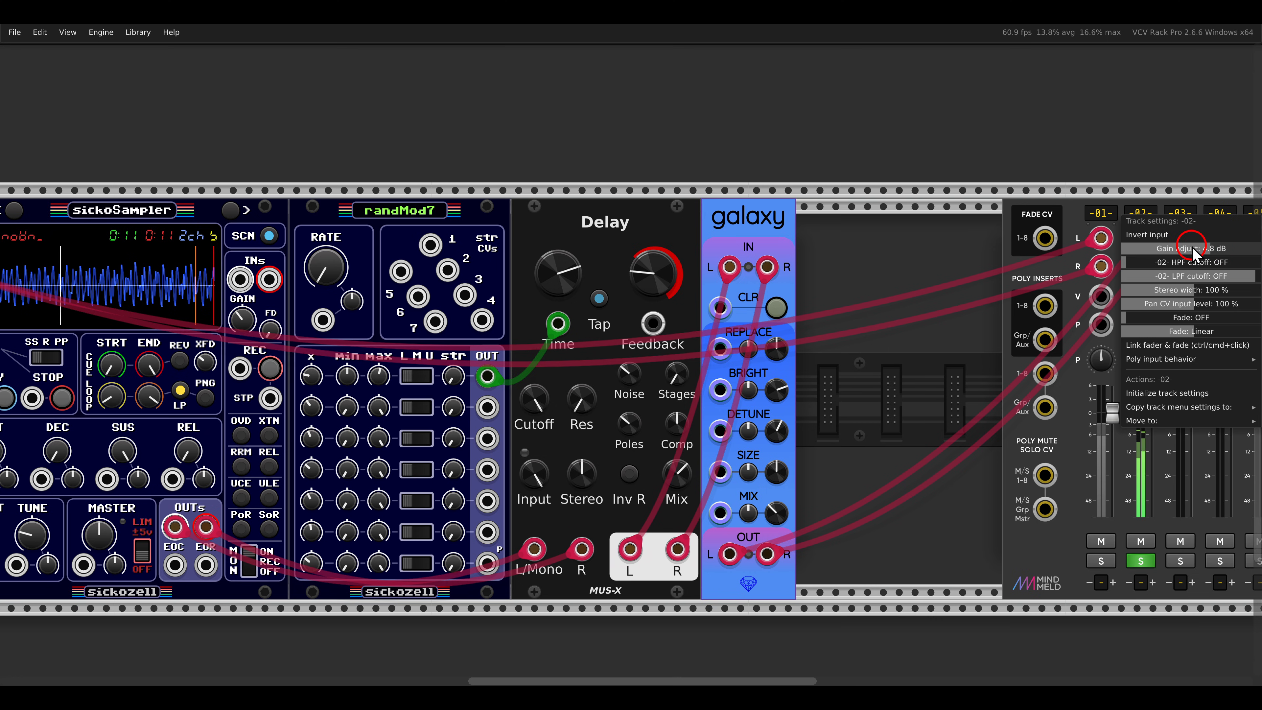
{"action": "left_click", "coordinate": [1079, 169]}
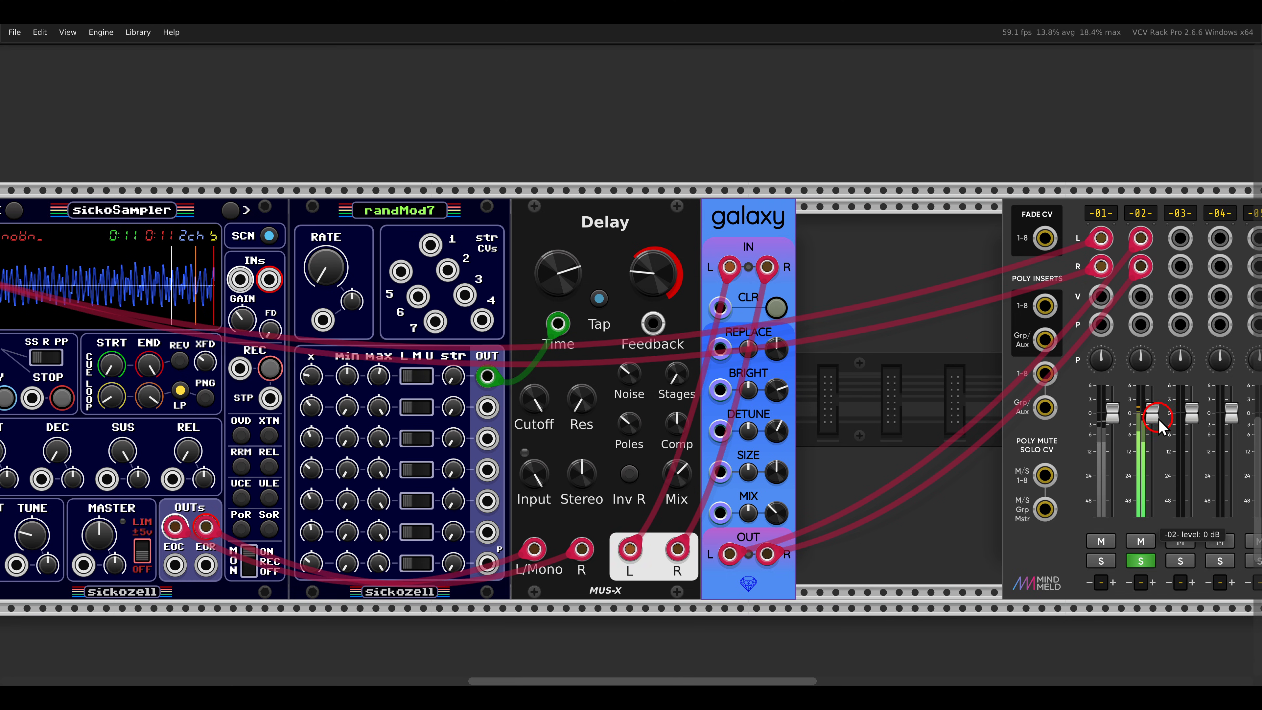
{"action": "left_click_drag", "start_coordinate": [1152, 413], "coordinate": [1142, 577]}
{"action": "left_click", "coordinate": [1140, 564]}
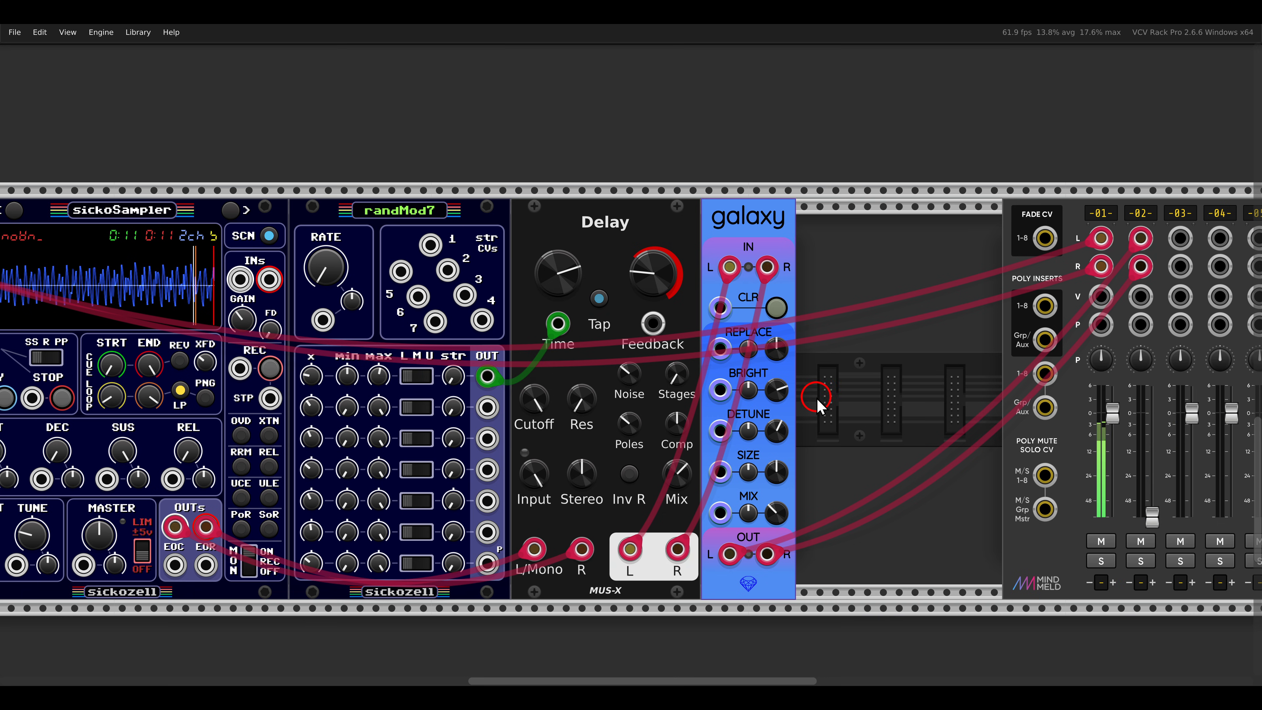
Step: Set Stargazer's pitch to A2
{"action": "scroll", "coordinate": [817, 400], "scroll_direction": "down", "scroll_amount": 1}
{"action": "left_click_drag", "start_coordinate": [819, 401], "coordinate": [1212, 398]}
{"action": "scroll", "coordinate": [636, 393], "scroll_direction": "left", "scroll_amount": 5}
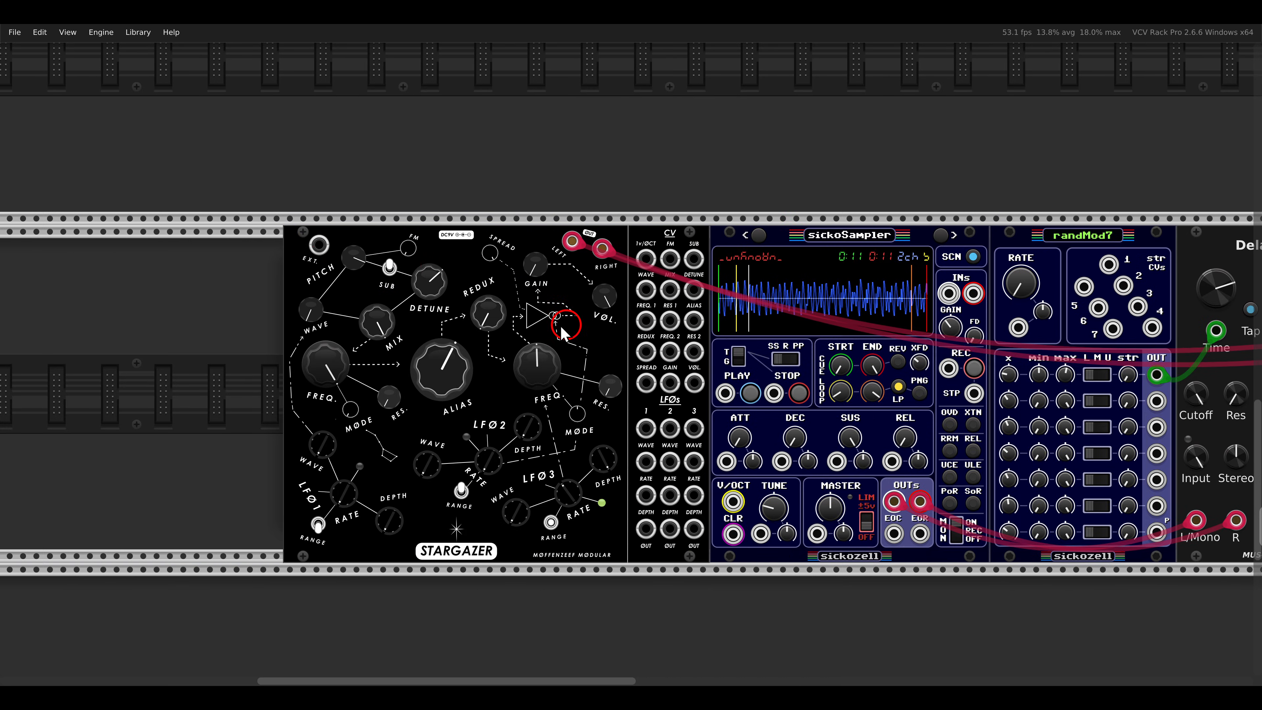
{"action": "right_click", "coordinate": [355, 264]}
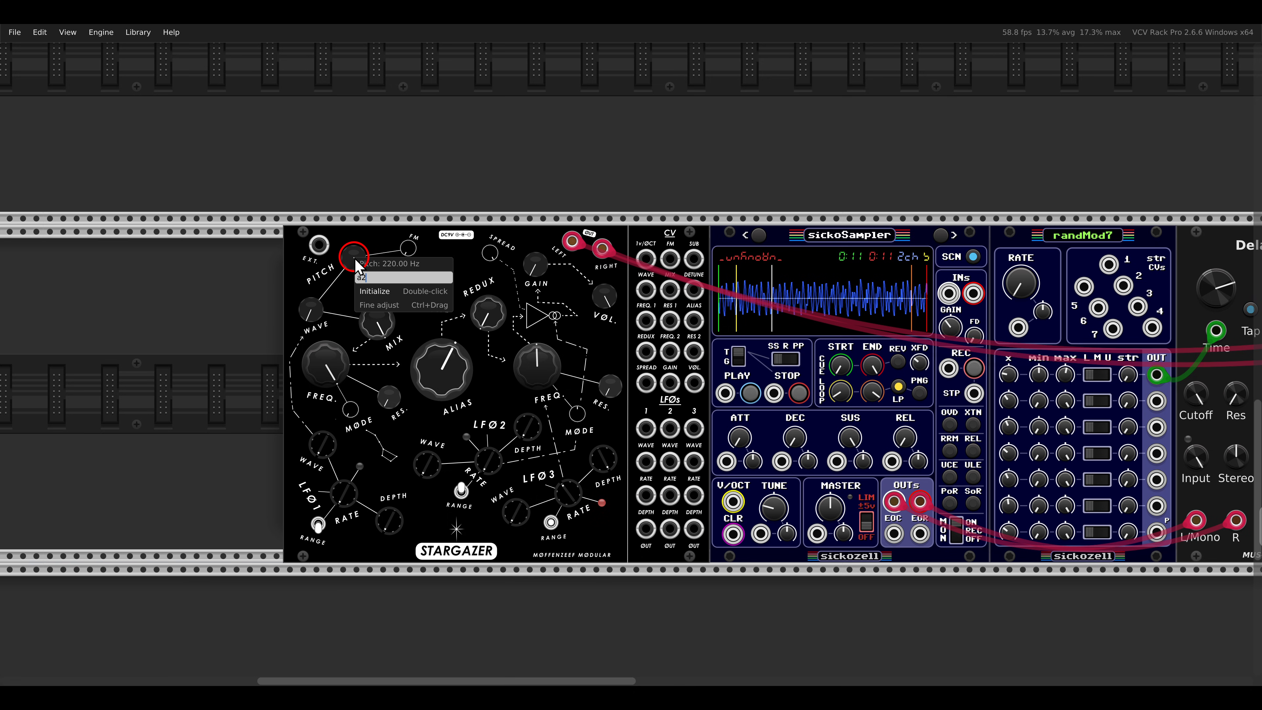
{"action": "type", "text": "a2"}
{"action": "key", "text": "Return"}
Step: Fade mixer channel 2 back in to the same level as channel 1, and toggle channel 1's mute
{"action": "scroll", "coordinate": [544, 418], "scroll_direction": "right", "scroll_amount": 12}
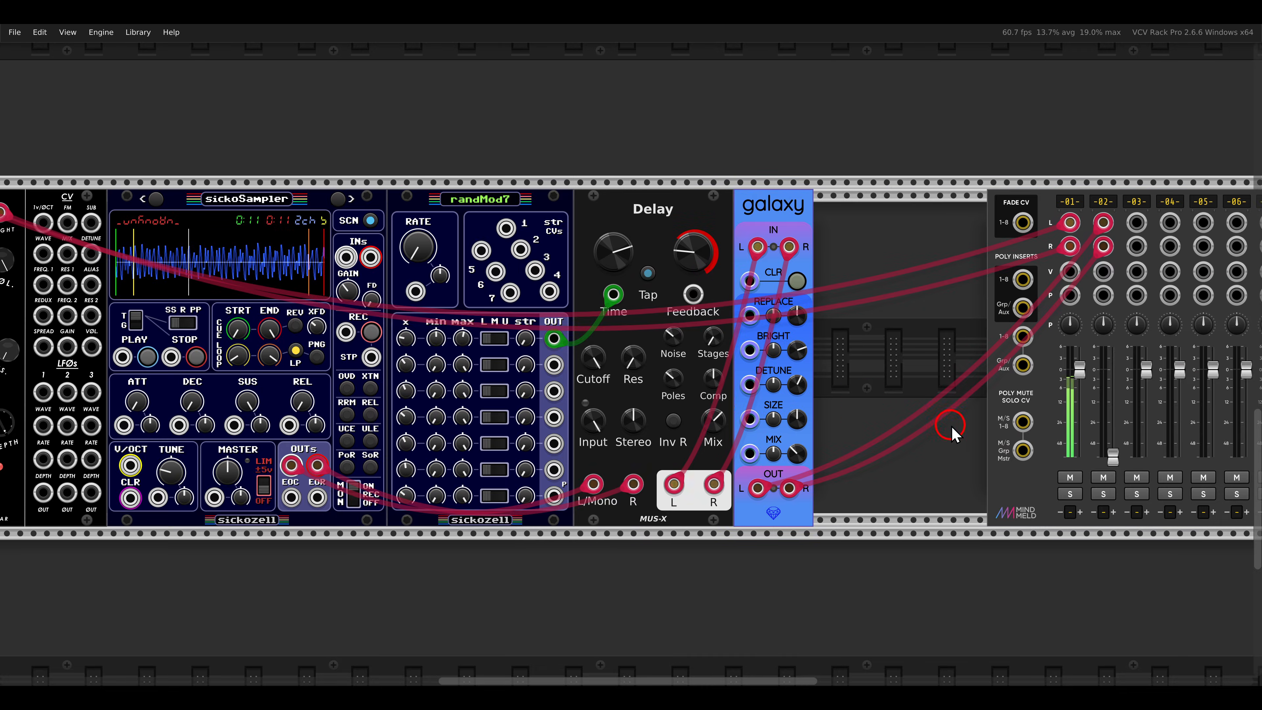
{"action": "scroll", "coordinate": [951, 433], "scroll_direction": "right", "scroll_amount": 2}
{"action": "left_click_drag", "start_coordinate": [1031, 463], "coordinate": [1037, 386]}
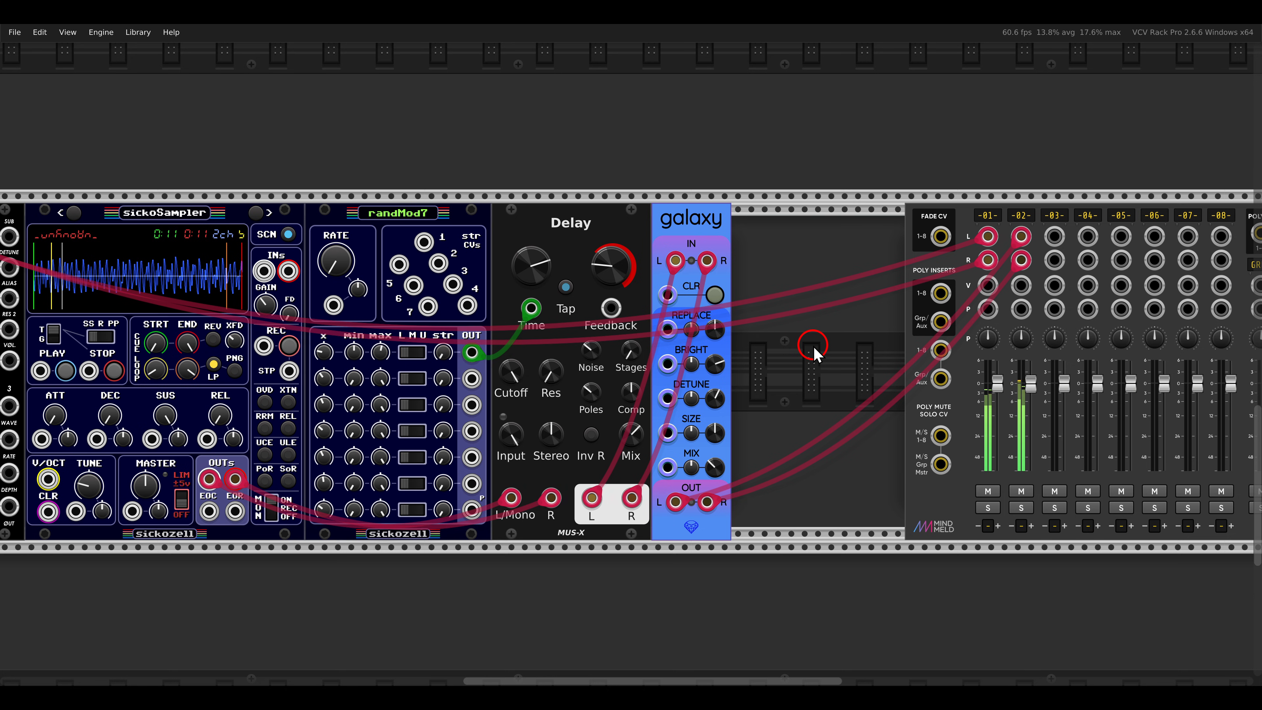
{"action": "left_click", "coordinate": [988, 491]}
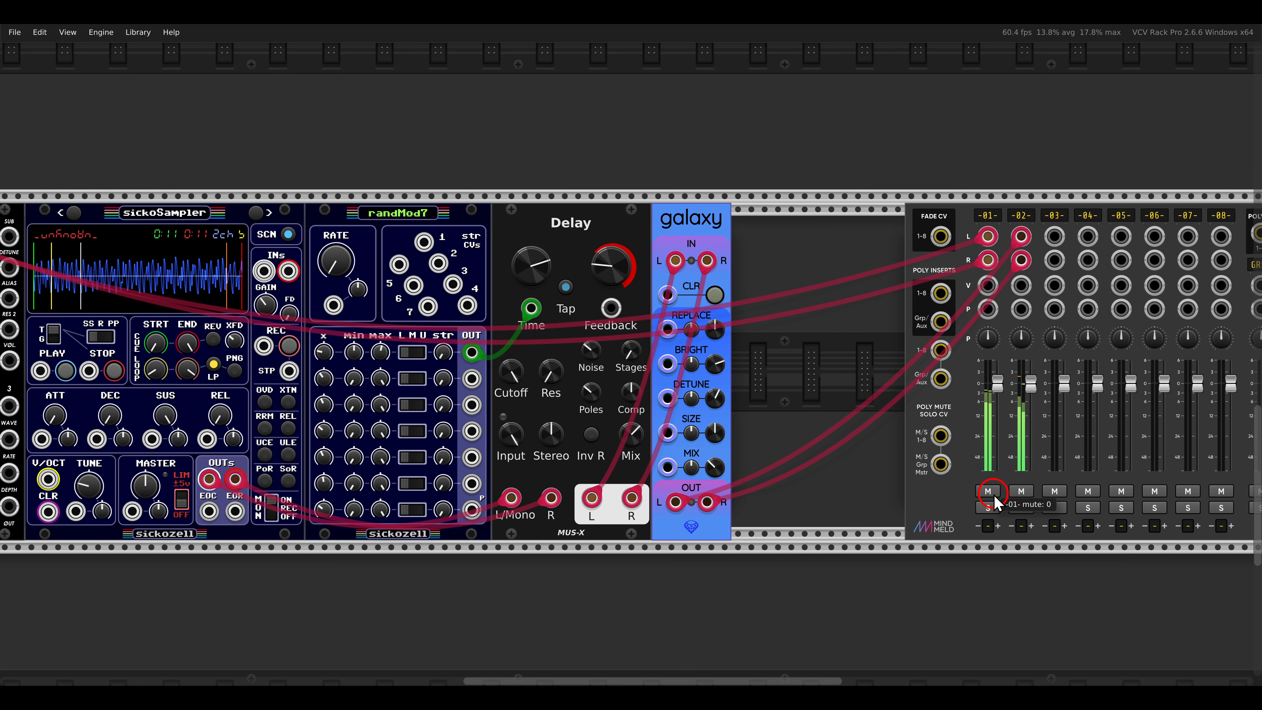
Step: Mute mixer channels 1 and 2, and move the MixMaster and audio modules down to the row below
{"action": "left_click", "coordinate": [1021, 491]}
{"action": "scroll", "coordinate": [840, 383], "scroll_direction": "down", "scroll_amount": 3}
{"action": "left_click_drag", "start_coordinate": [815, 379], "coordinate": [871, 380]}
{"action": "left_click_drag", "start_coordinate": [870, 378], "coordinate": [437, 167]}
Step: Add a second Stargazer beside the mixer and patch its left output to mixer channel 3's left input
{"action": "left_click", "coordinate": [629, 387]}
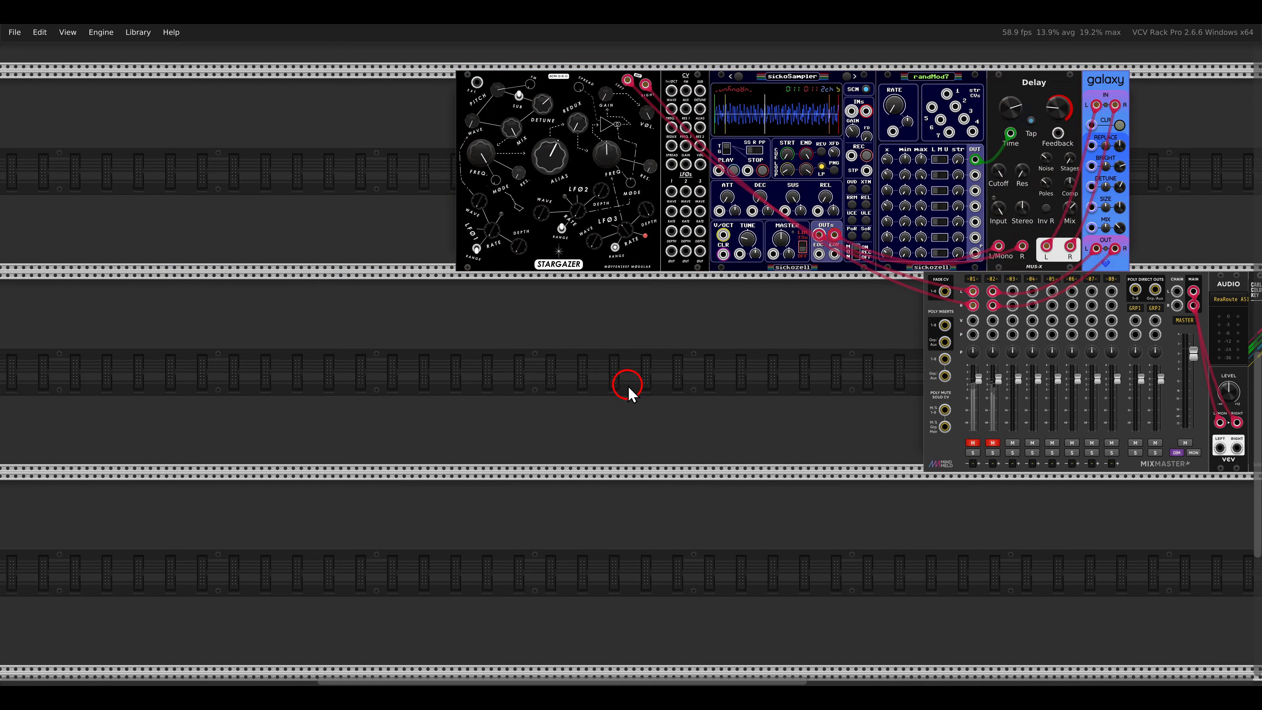
{"action": "right_click", "coordinate": [628, 388]}
{"action": "left_click", "coordinate": [201, 383]}
{"action": "scroll", "coordinate": [596, 390], "scroll_direction": "up", "scroll_amount": 5}
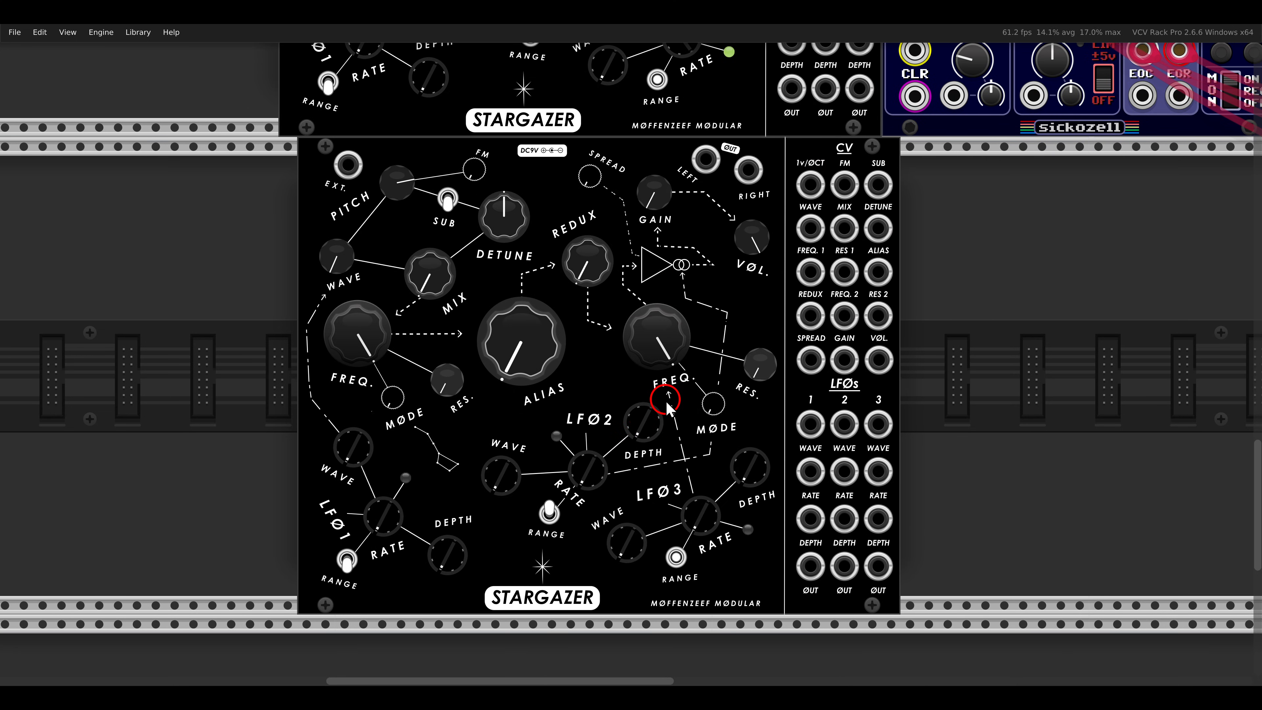
{"action": "scroll", "coordinate": [666, 401], "scroll_direction": "down", "scroll_amount": 1}
{"action": "left_click_drag", "start_coordinate": [884, 402], "coordinate": [440, 376]}
{"action": "left_click_drag", "start_coordinate": [224, 170], "coordinate": [556, 227]}
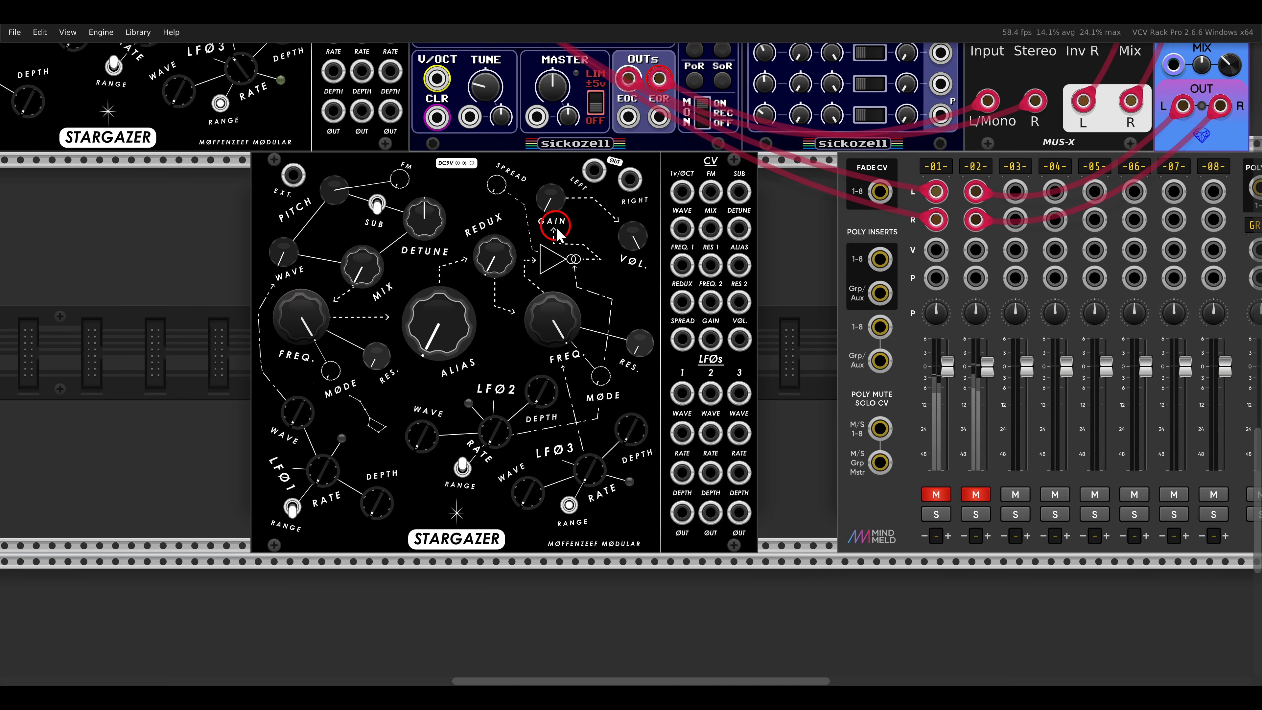
{"action": "left_click_drag", "start_coordinate": [594, 170], "coordinate": [1016, 191]}
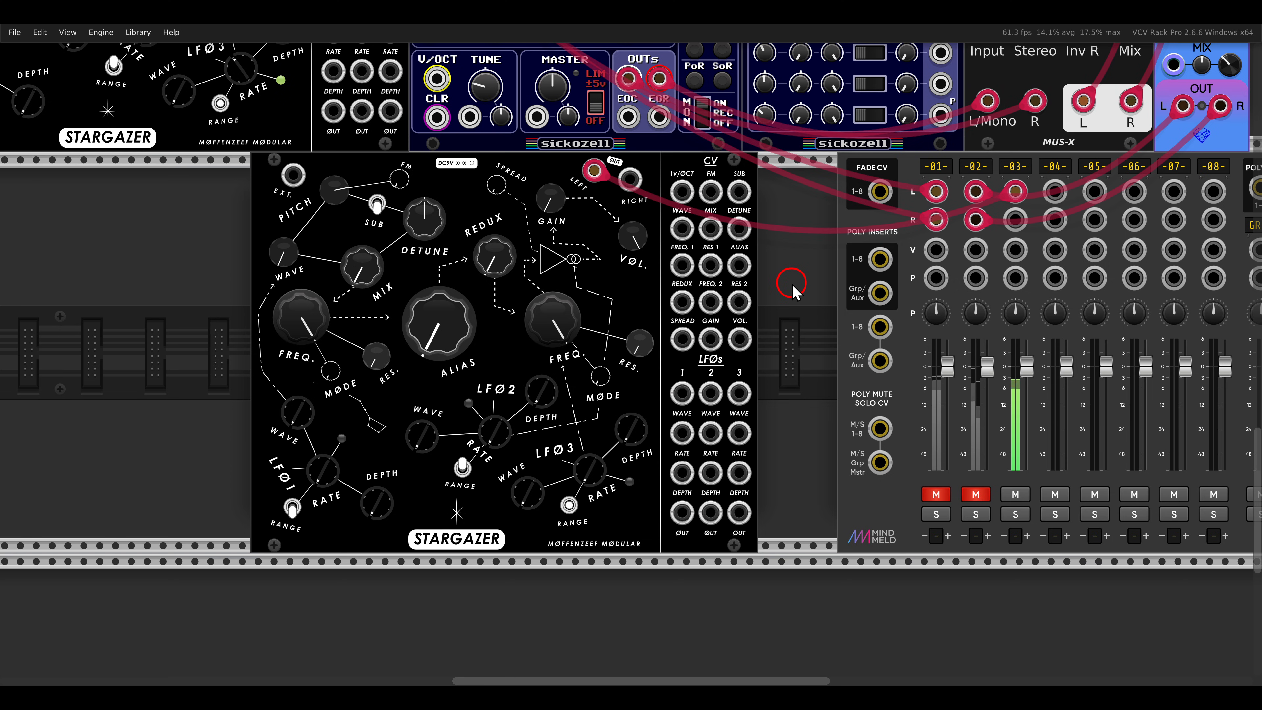
Step: Raise the second Stargazer's Wave setting to a higher wavetable position
{"action": "left_click_drag", "start_coordinate": [792, 298], "coordinate": [974, 298]}
{"action": "scroll", "coordinate": [499, 329], "scroll_direction": "up", "scroll_amount": 2}
{"action": "left_click_drag", "start_coordinate": [520, 291], "coordinate": [553, 323]}
{"action": "mouse_move", "coordinate": [499, 259]}
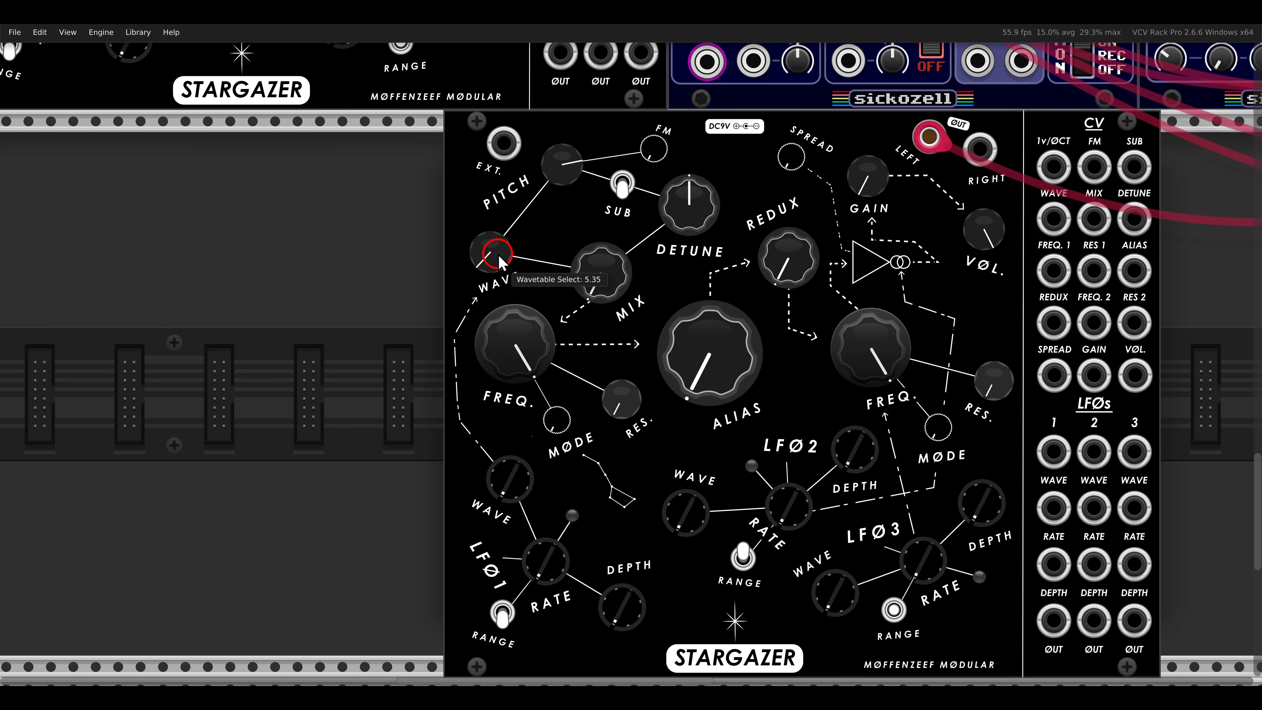
{"action": "left_click_drag", "start_coordinate": [499, 240], "coordinate": [502, 169]}
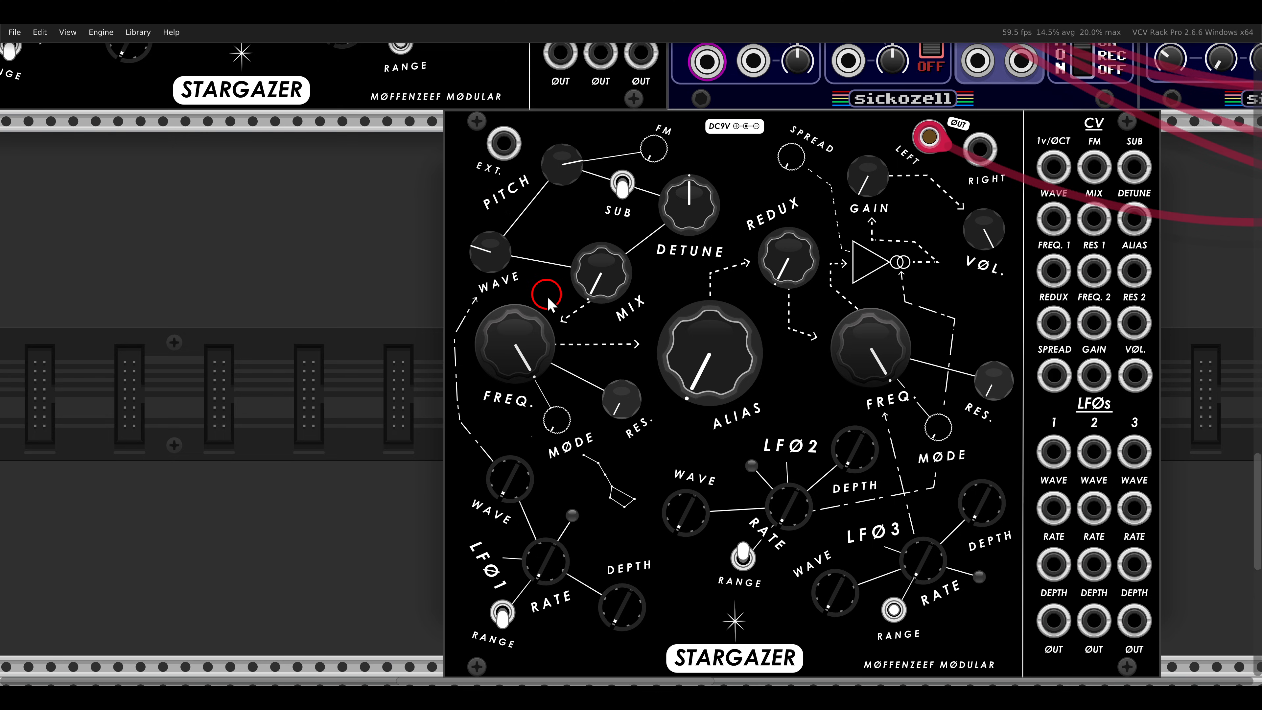
{"action": "scroll", "coordinate": [544, 278], "scroll_direction": "down", "scroll_amount": 2}
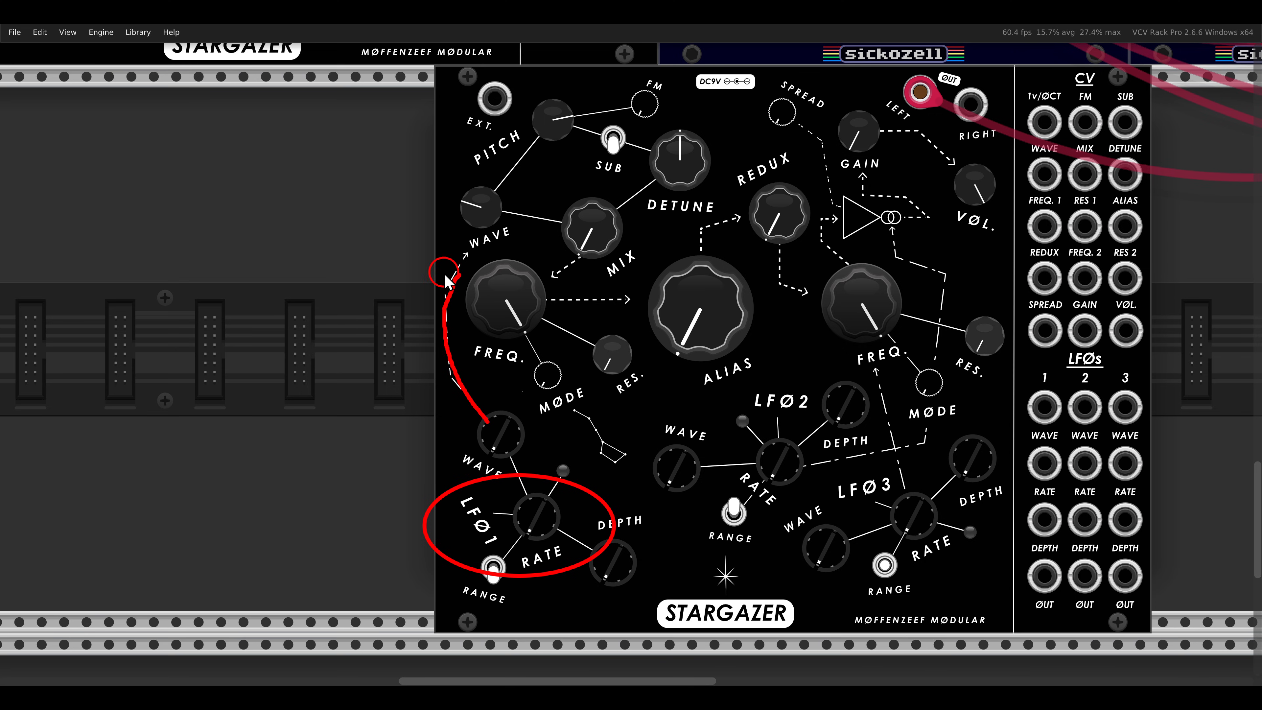
{"action": "left_click_drag", "start_coordinate": [910, 484], "coordinate": [863, 383]}
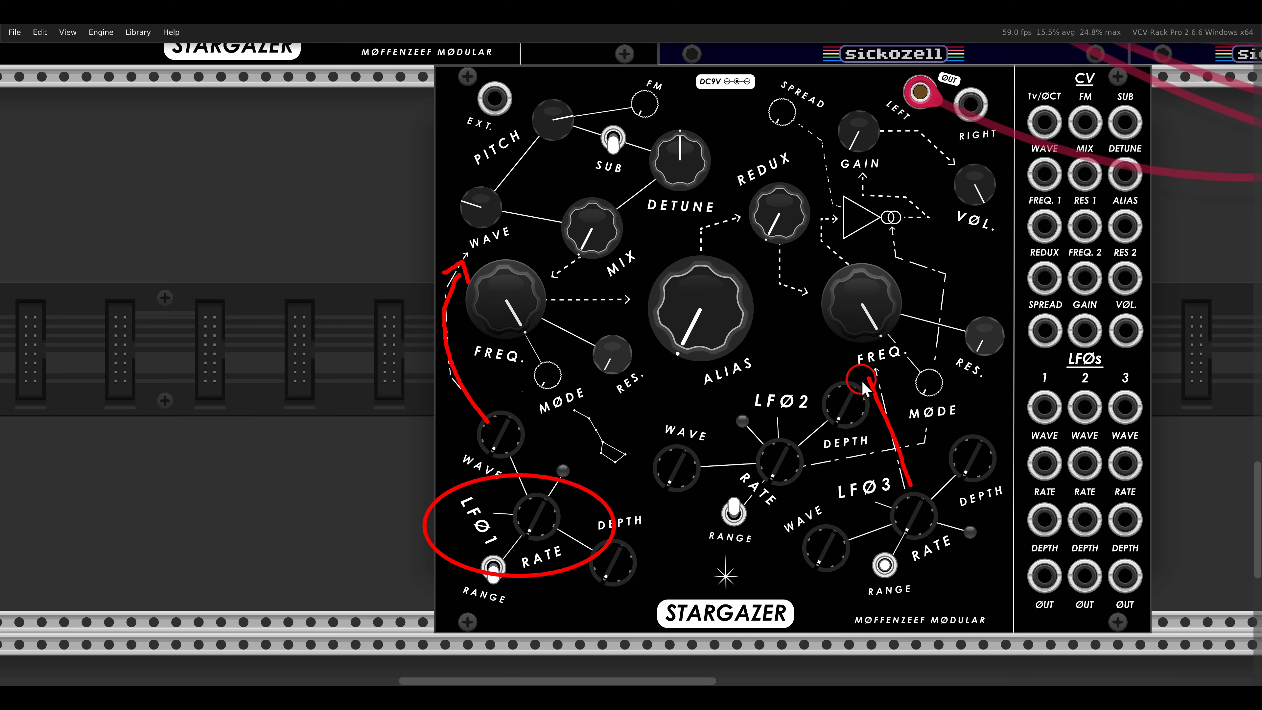
{"action": "key", "text": "Escape"}
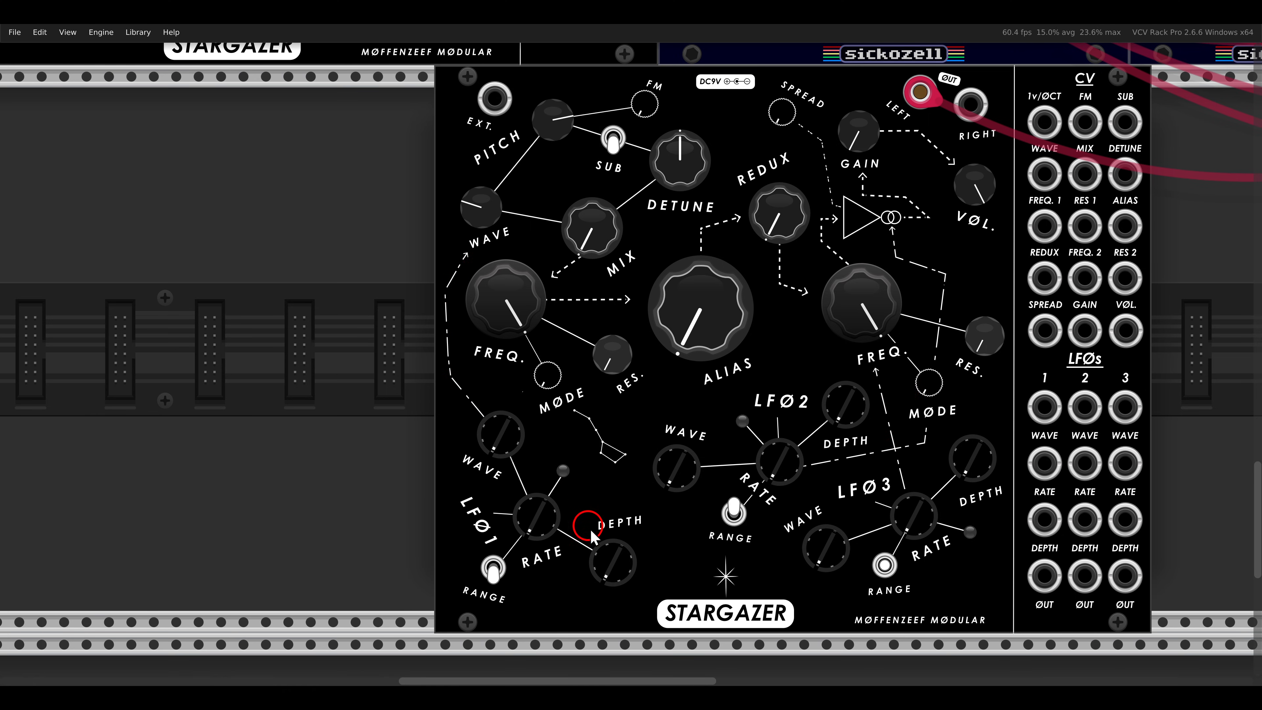
Step: Set the second Stargazer's LFO 1 depth to about 17% and adjust LFO 1's waveform
{"action": "left_click_drag", "start_coordinate": [611, 555], "coordinate": [606, 534]}
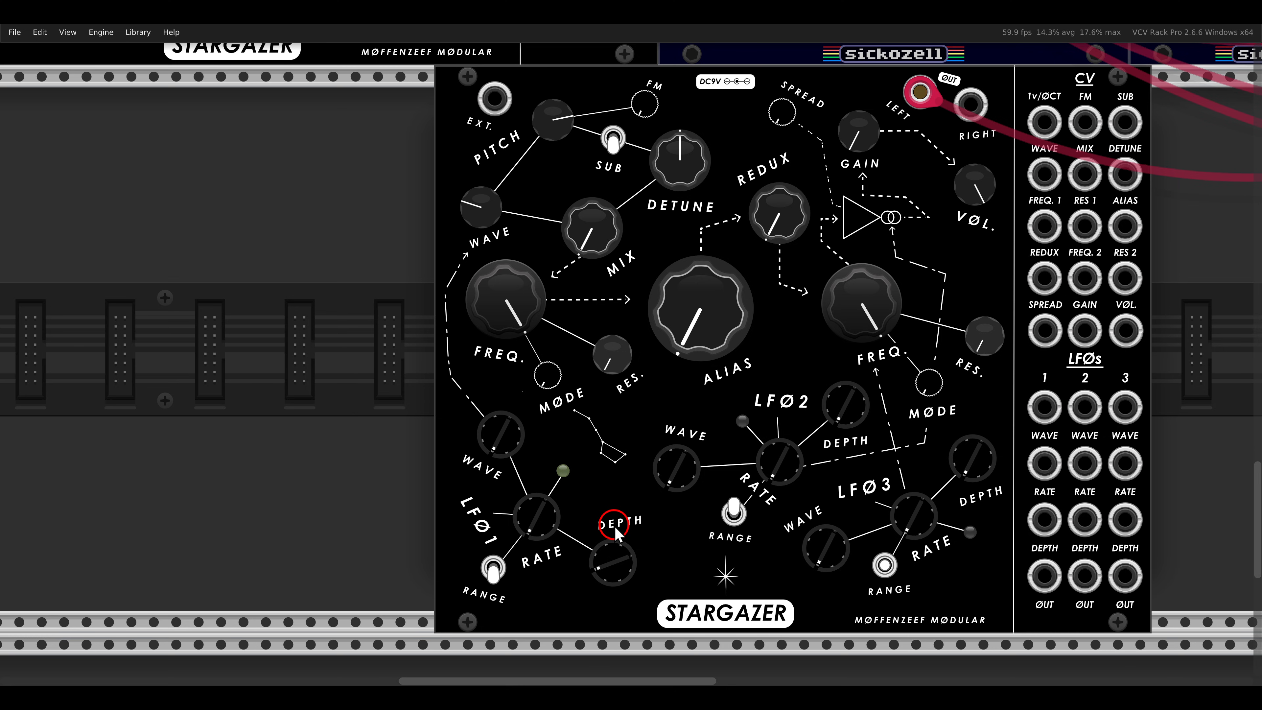
{"action": "left_click_drag", "start_coordinate": [616, 533], "coordinate": [618, 545]}
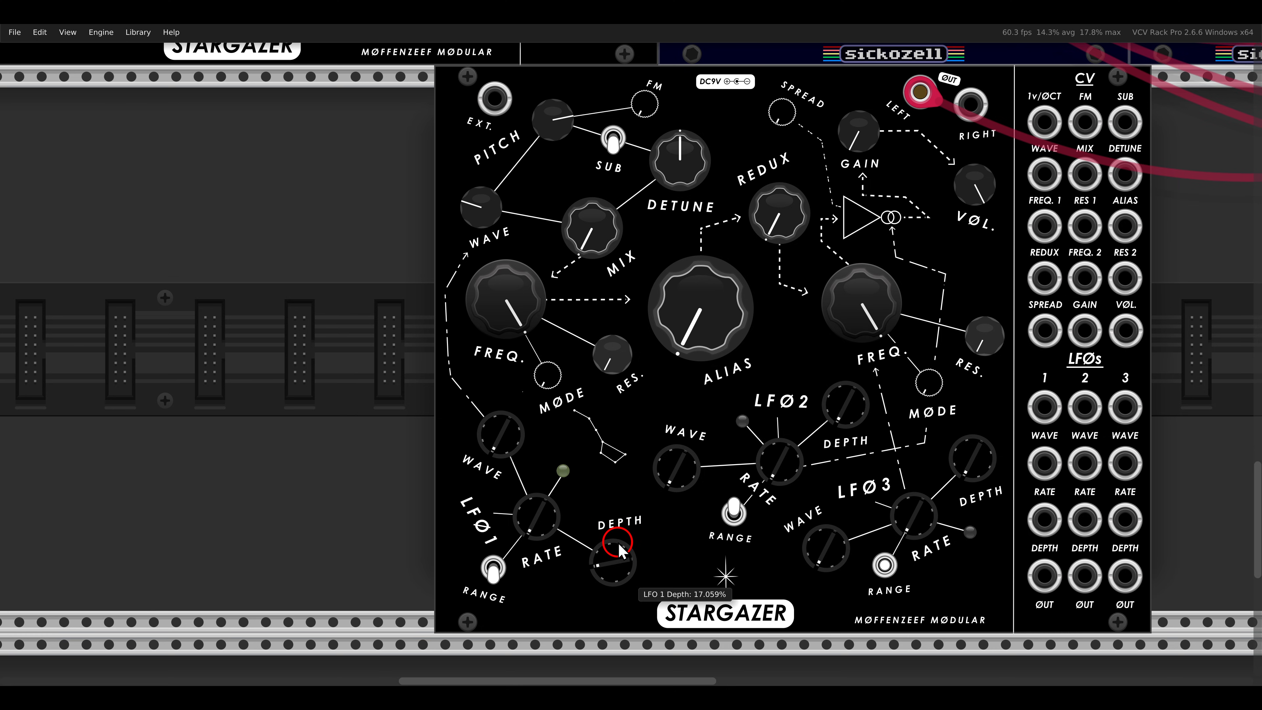
{"action": "left_click_drag", "start_coordinate": [505, 444], "coordinate": [502, 339]}
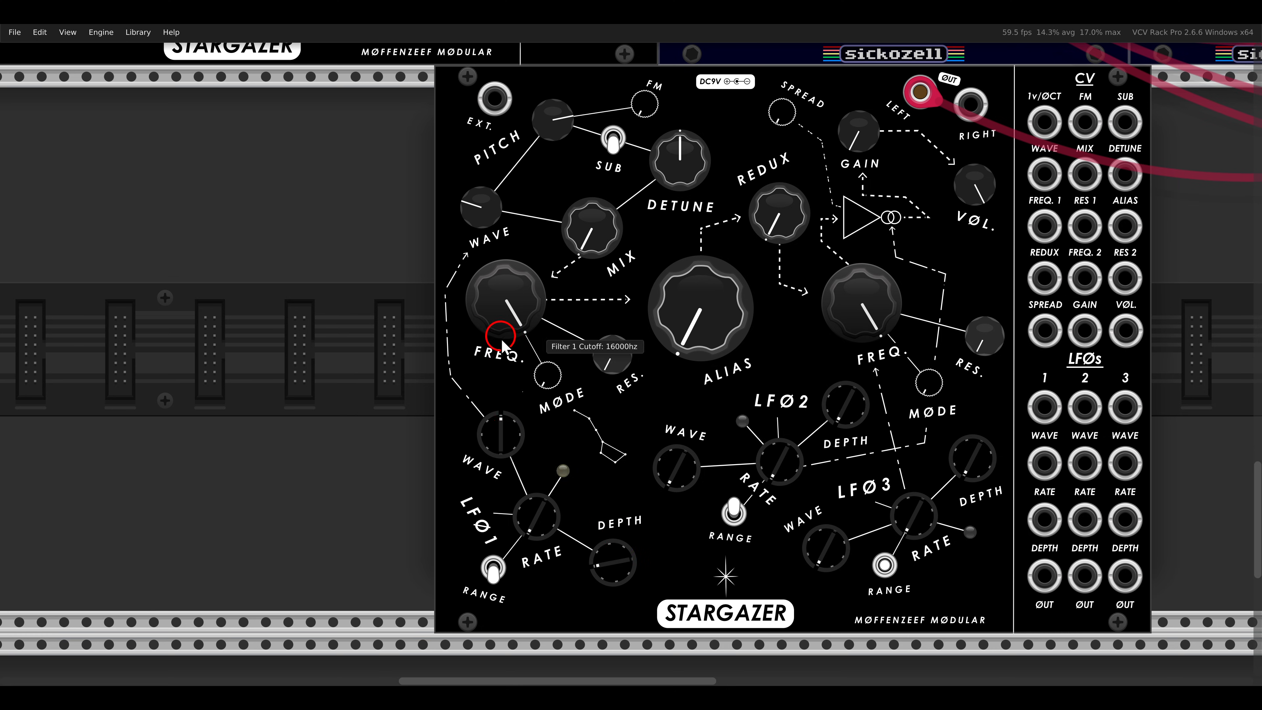
{"action": "left_click_drag", "start_coordinate": [503, 440], "coordinate": [486, 303]}
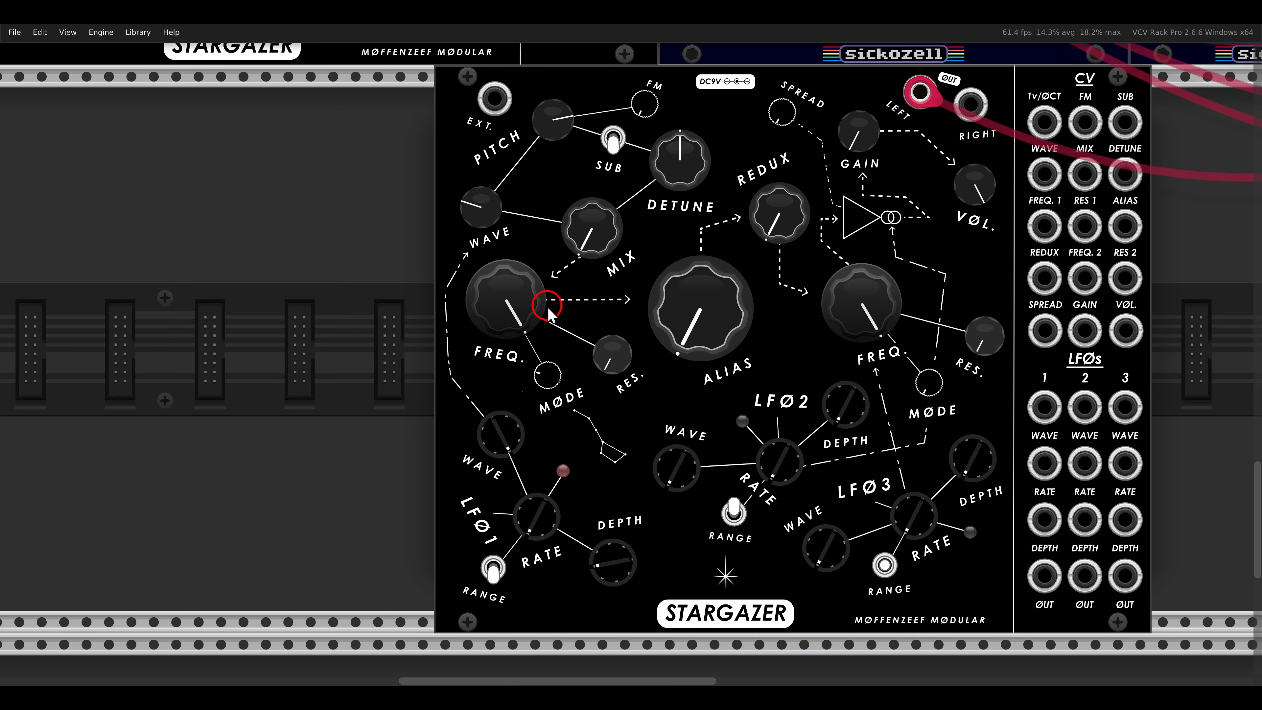
Step: Lower the second Stargazer's filter 1 cutoff to mid-range and raise its resonance
{"action": "left_click_drag", "start_coordinate": [548, 310], "coordinate": [526, 371]}
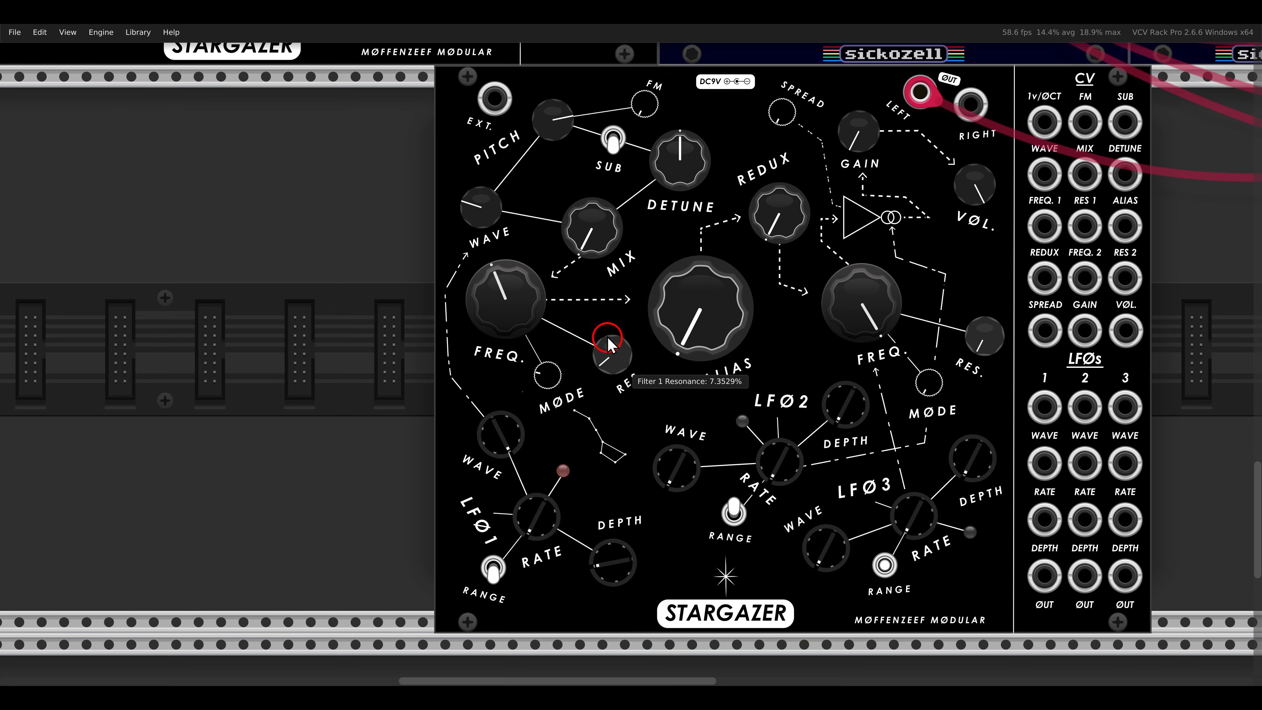
{"action": "mouse_move", "coordinate": [526, 280]}
{"action": "left_mouse_down"}
{"action": "mouse_move", "coordinate": [501, 261]}
{"action": "mouse_move", "coordinate": [510, 237]}
{"action": "mouse_move", "coordinate": [503, 298]}
{"action": "mouse_move", "coordinate": [514, 239]}
{"action": "mouse_move", "coordinate": [521, 289]}
{"action": "left_mouse_up"}
Step: Move randMod7 directly beside the second Stargazer and patch its output 2 to that Stargazer's Freq. 1 CV input
{"action": "scroll", "coordinate": [581, 336], "scroll_direction": "down", "scroll_amount": 2}
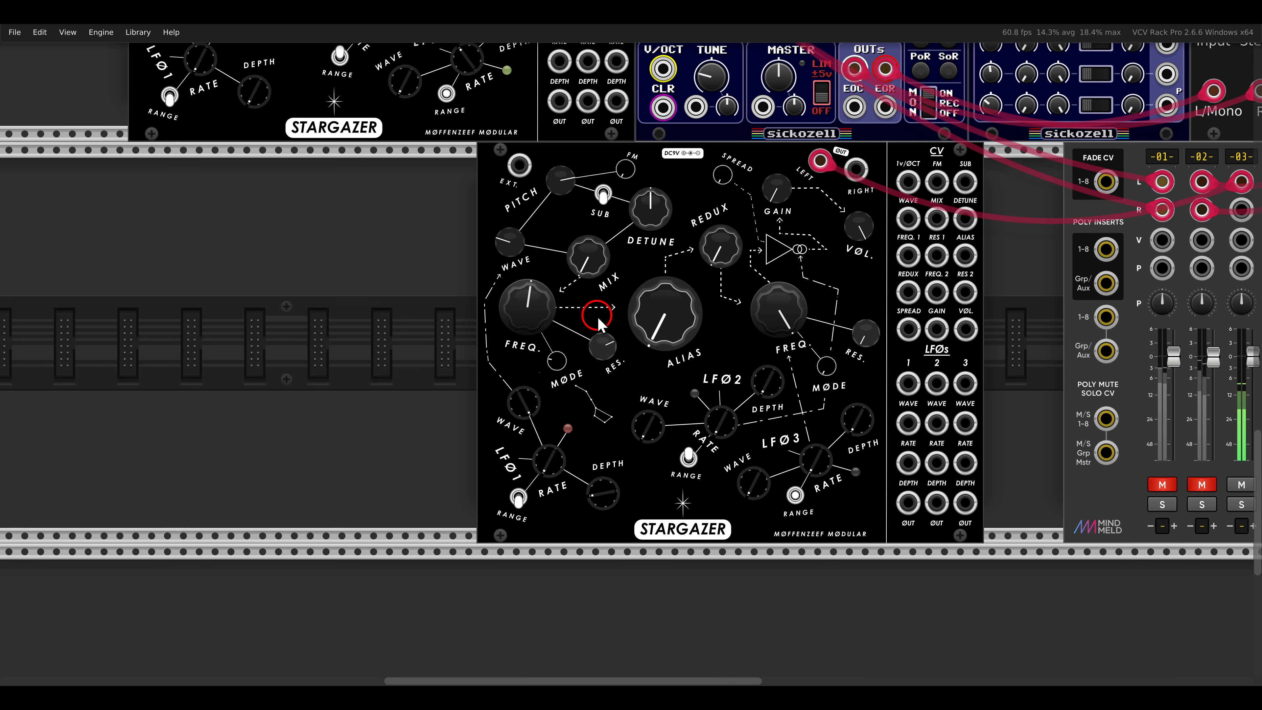
{"action": "scroll", "coordinate": [586, 330], "scroll_direction": "down", "scroll_amount": 1}
{"action": "left_click_drag", "start_coordinate": [911, 239], "coordinate": [722, 476]}
{"action": "left_click_drag", "start_coordinate": [802, 79], "coordinate": [515, 237]}
{"action": "scroll", "coordinate": [536, 326], "scroll_direction": "up", "scroll_amount": 2}
{"action": "left_click_drag", "start_coordinate": [553, 340], "coordinate": [532, 332]}
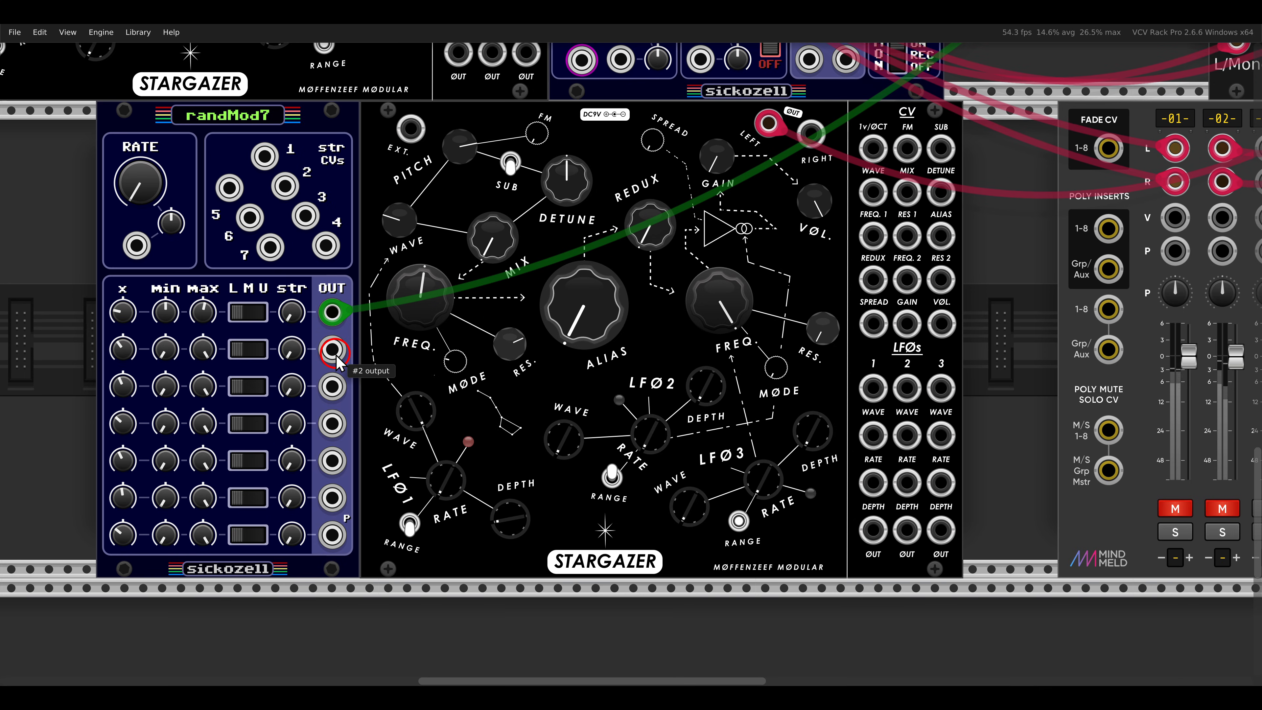
{"action": "left_click_drag", "start_coordinate": [332, 350], "coordinate": [873, 237]}
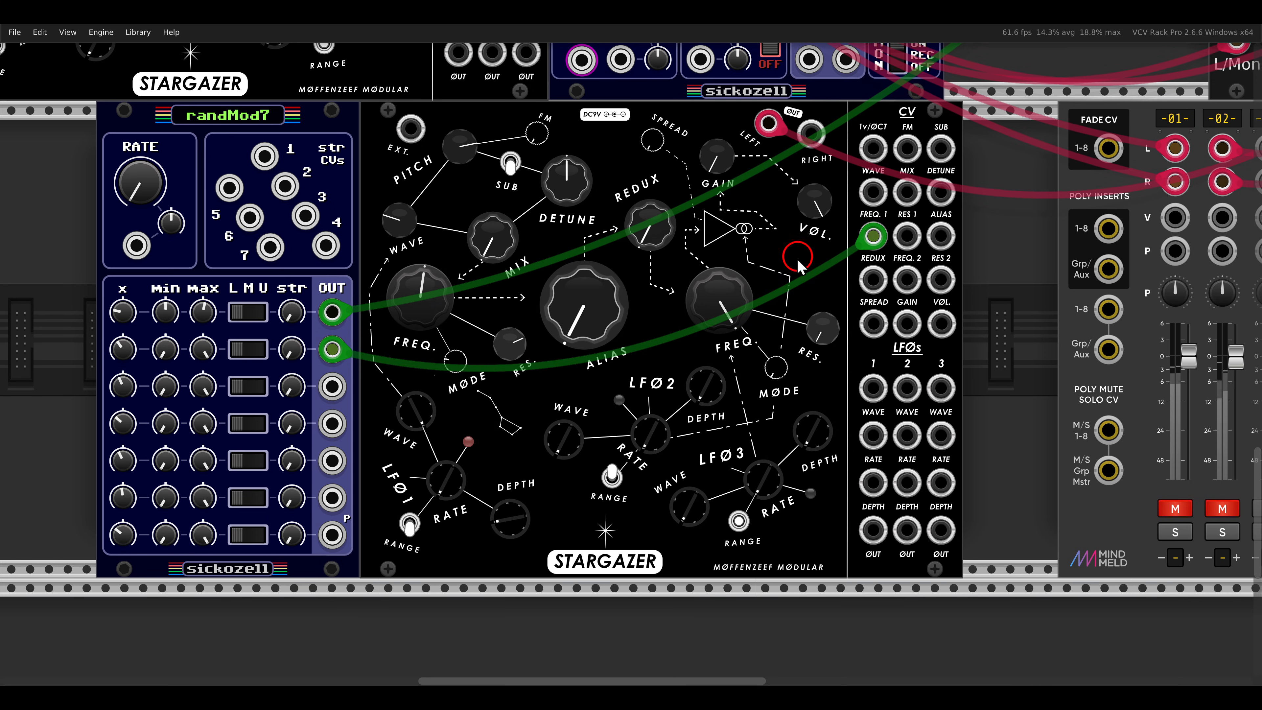
Step: Narrow randMod7 output 2's range by raising Min and setting Max to about 5.24 V, and fine-tune the filter 1 cutoff around 1 kHz
{"action": "left_click_drag", "start_coordinate": [298, 400], "coordinate": [514, 395]}
{"action": "left_click_drag", "start_coordinate": [636, 308], "coordinate": [636, 311]}
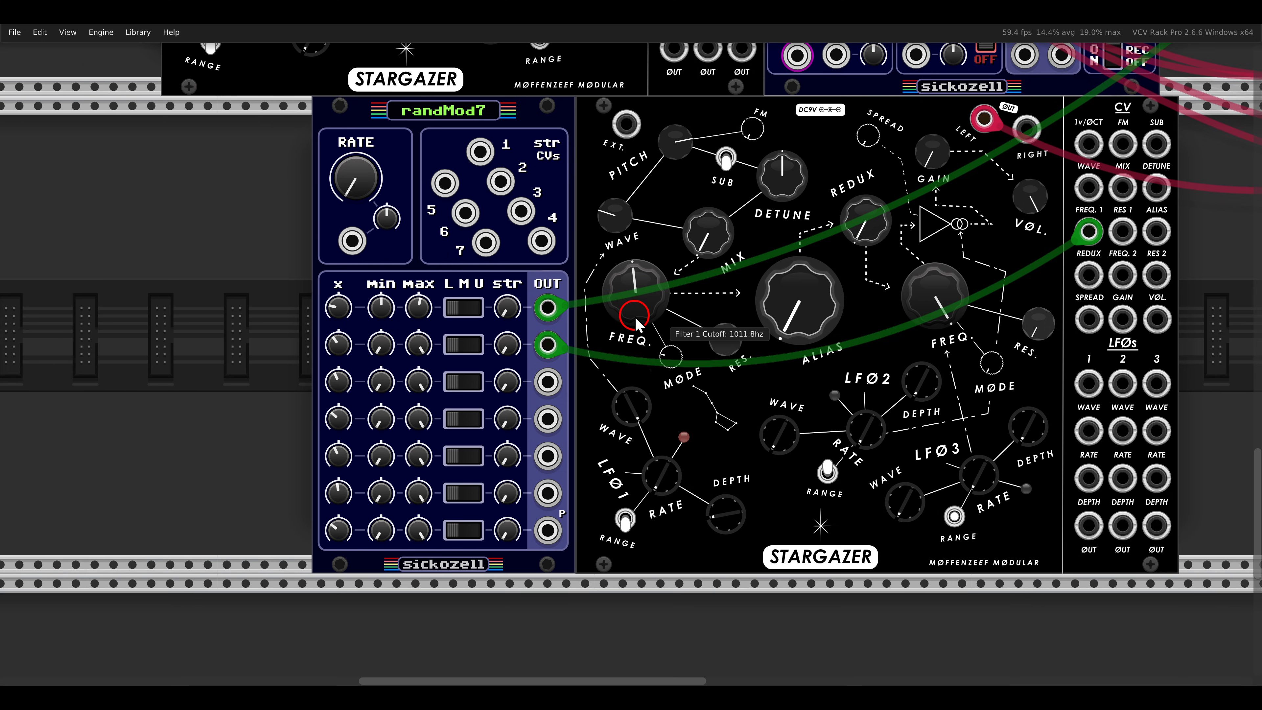
{"action": "left_click_drag", "start_coordinate": [377, 349], "coordinate": [372, 268]}
{"action": "left_click_drag", "start_coordinate": [419, 345], "coordinate": [415, 385]}
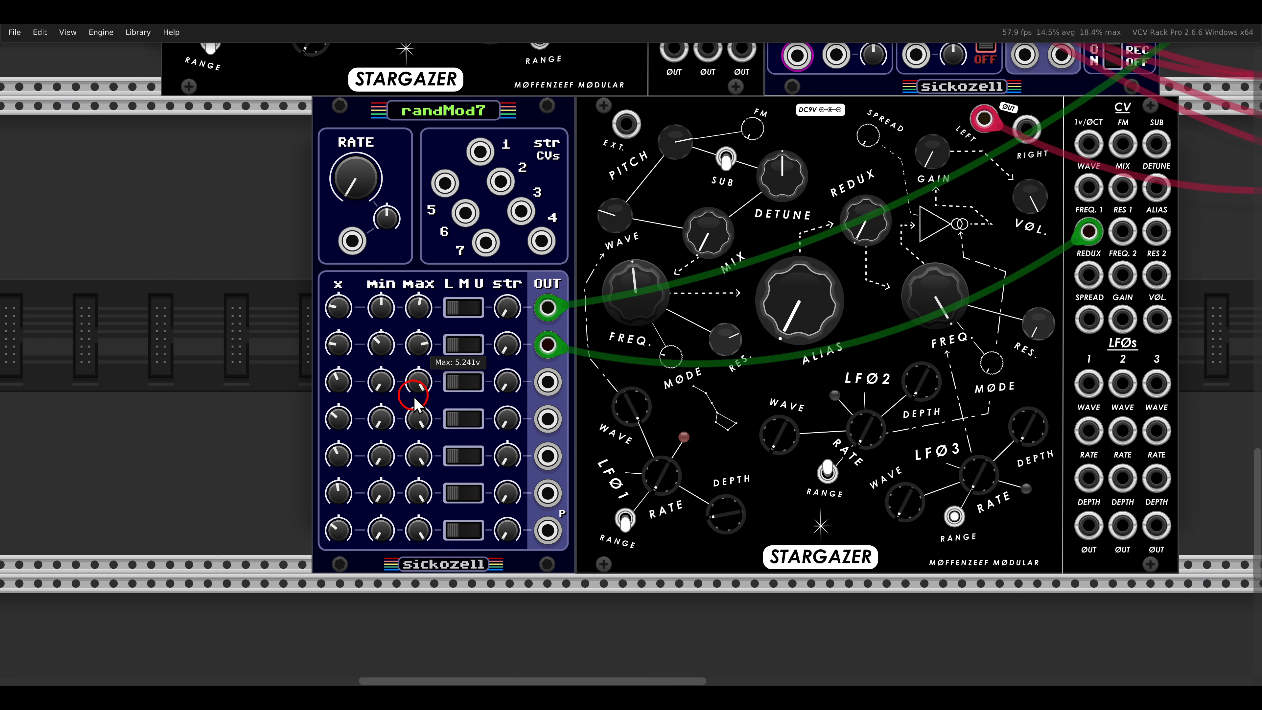
{"action": "left_click_drag", "start_coordinate": [620, 306], "coordinate": [619, 303]}
Step: Turn the second Stargazer's Alias well up to reduce the sample rate, and lower the filter 1 cutoff slightly below mid-range
{"action": "left_click_drag", "start_coordinate": [751, 331], "coordinate": [673, 328]}
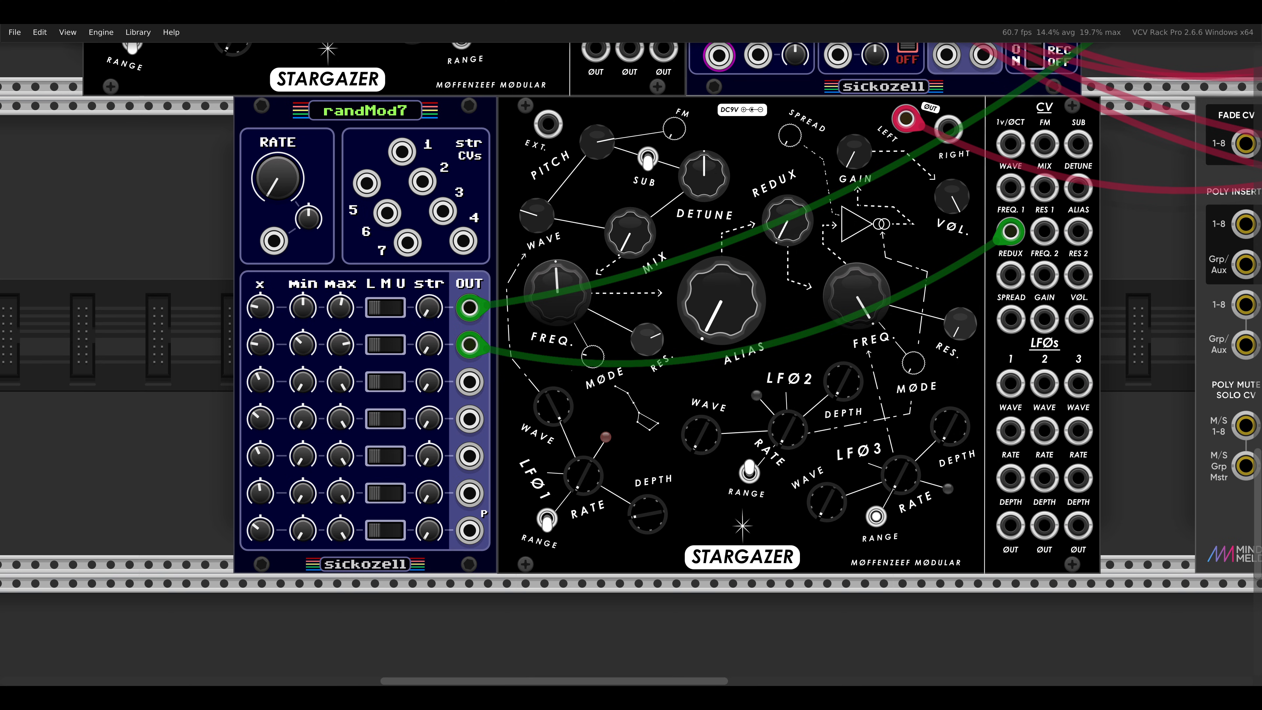
{"action": "mouse_move", "coordinate": [732, 304]}
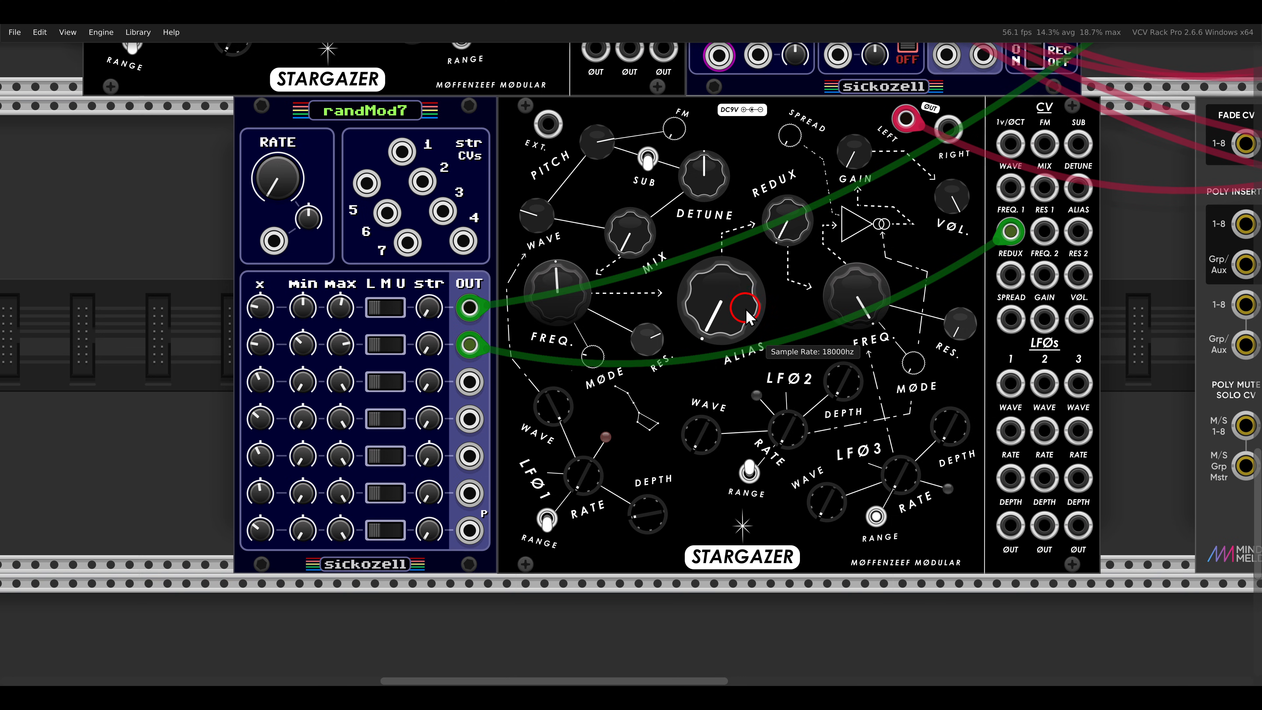
{"action": "left_click_drag", "start_coordinate": [744, 321], "coordinate": [708, 294]}
{"action": "left_click_drag", "start_coordinate": [536, 282], "coordinate": [557, 305]}
{"action": "left_click_drag", "start_coordinate": [712, 302], "coordinate": [714, 290]}
{"action": "mouse_move", "coordinate": [552, 310]}
{"action": "left_mouse_down"}
{"action": "mouse_move", "coordinate": [556, 327]}
{"action": "mouse_move", "coordinate": [561, 232]}
{"action": "mouse_move", "coordinate": [565, 298]}
{"action": "left_mouse_up"}
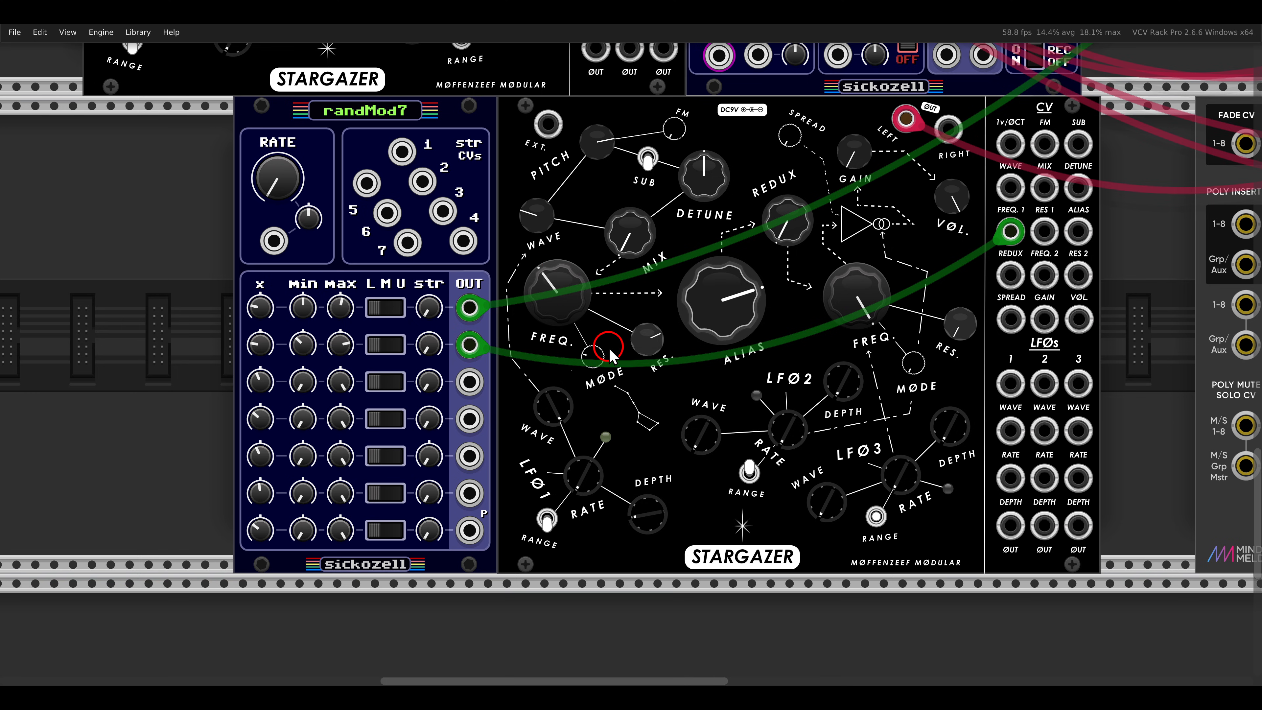
Step: Adjust the second Stargazer's Redux bit depth
{"action": "mouse_move", "coordinate": [794, 237]}
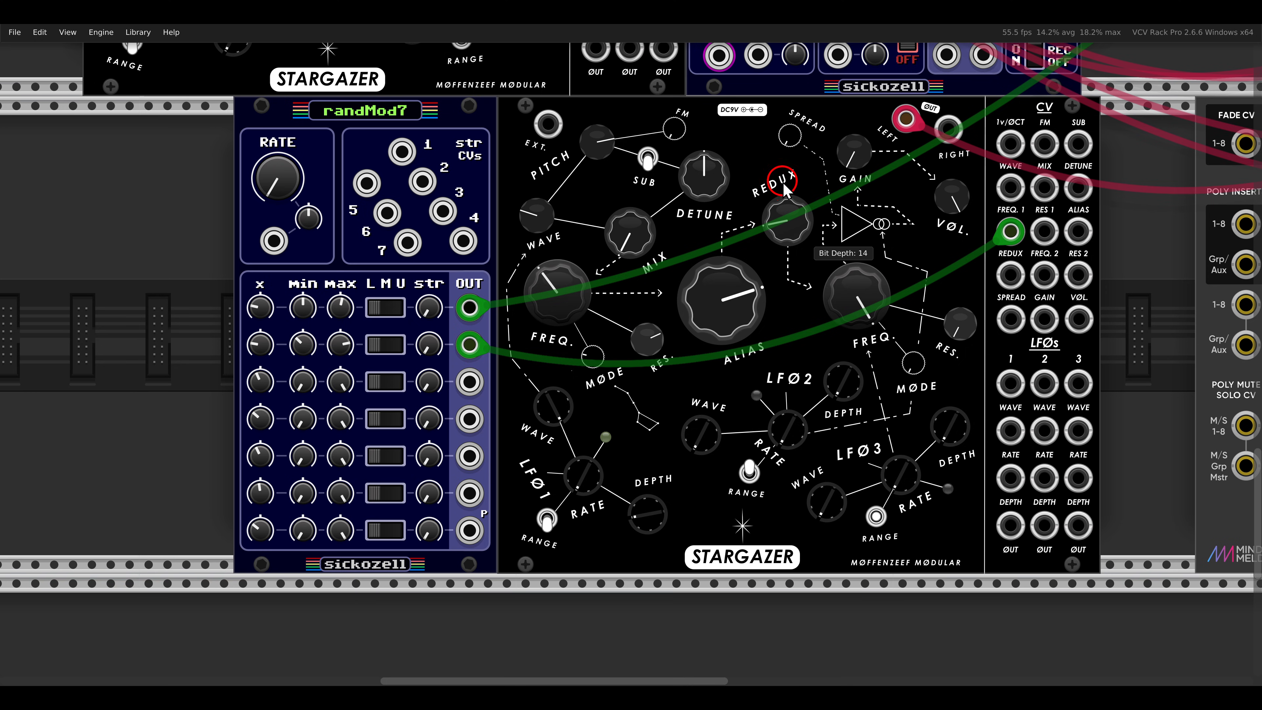
{"action": "left_click_drag", "start_coordinate": [784, 186], "coordinate": [775, 246]}
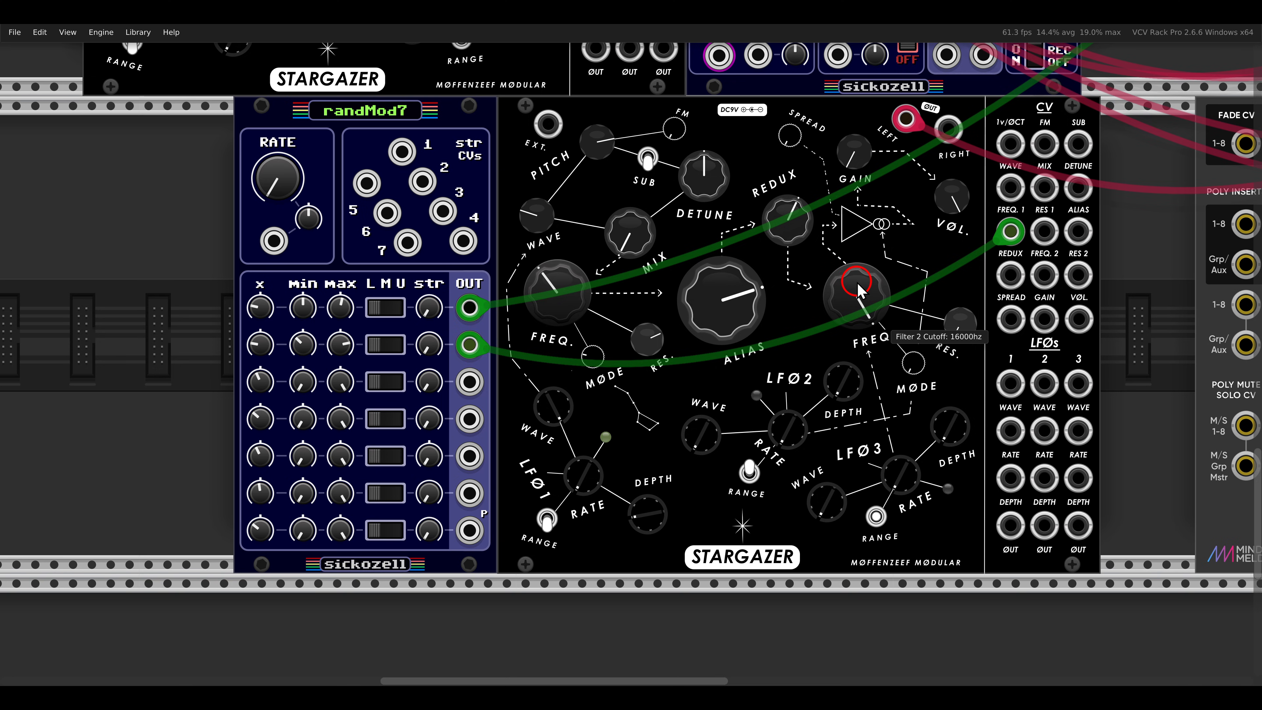
Step: Lower the second Stargazer's filter 2 cutoff to around 1 kHz and adjust LFO 3's depth and rate to sweep it
{"action": "left_click_drag", "start_coordinate": [858, 291], "coordinate": [866, 356]}
{"action": "left_click_drag", "start_coordinate": [952, 438], "coordinate": [930, 349]}
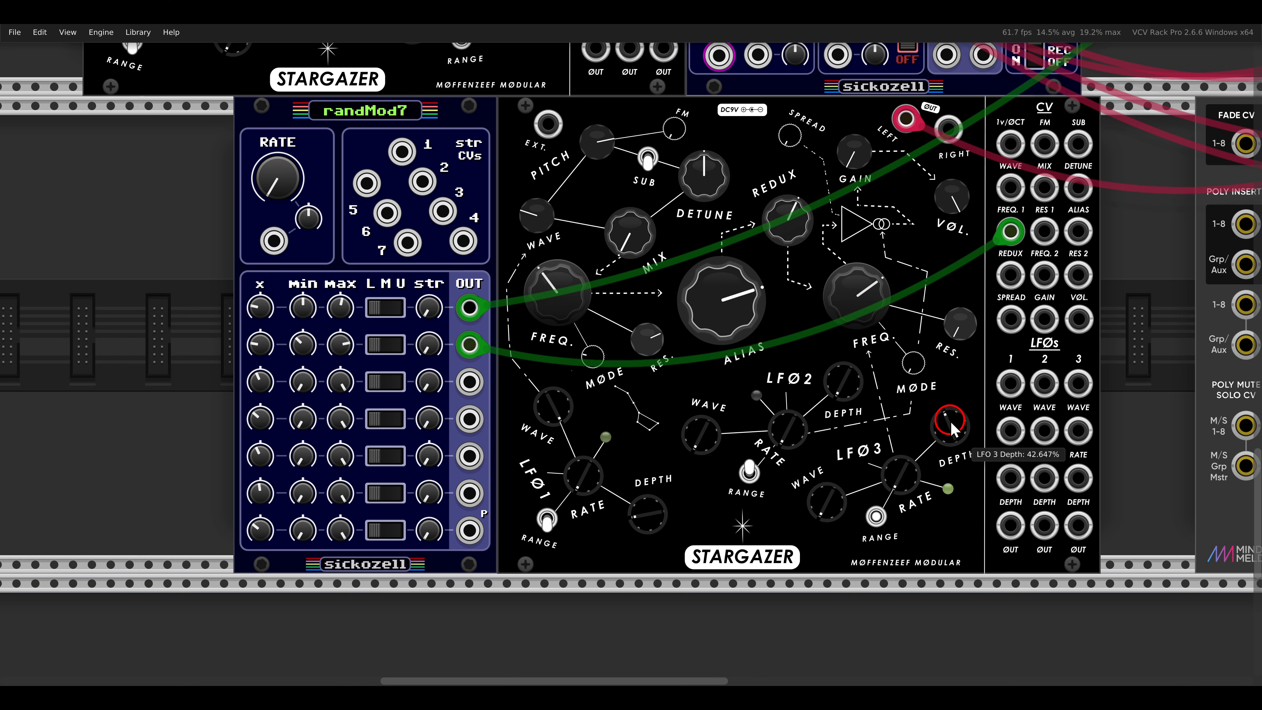
{"action": "left_click_drag", "start_coordinate": [942, 393], "coordinate": [927, 321]}
{"action": "left_click_drag", "start_coordinate": [898, 442], "coordinate": [898, 365]}
{"action": "left_click_drag", "start_coordinate": [873, 320], "coordinate": [878, 370]}
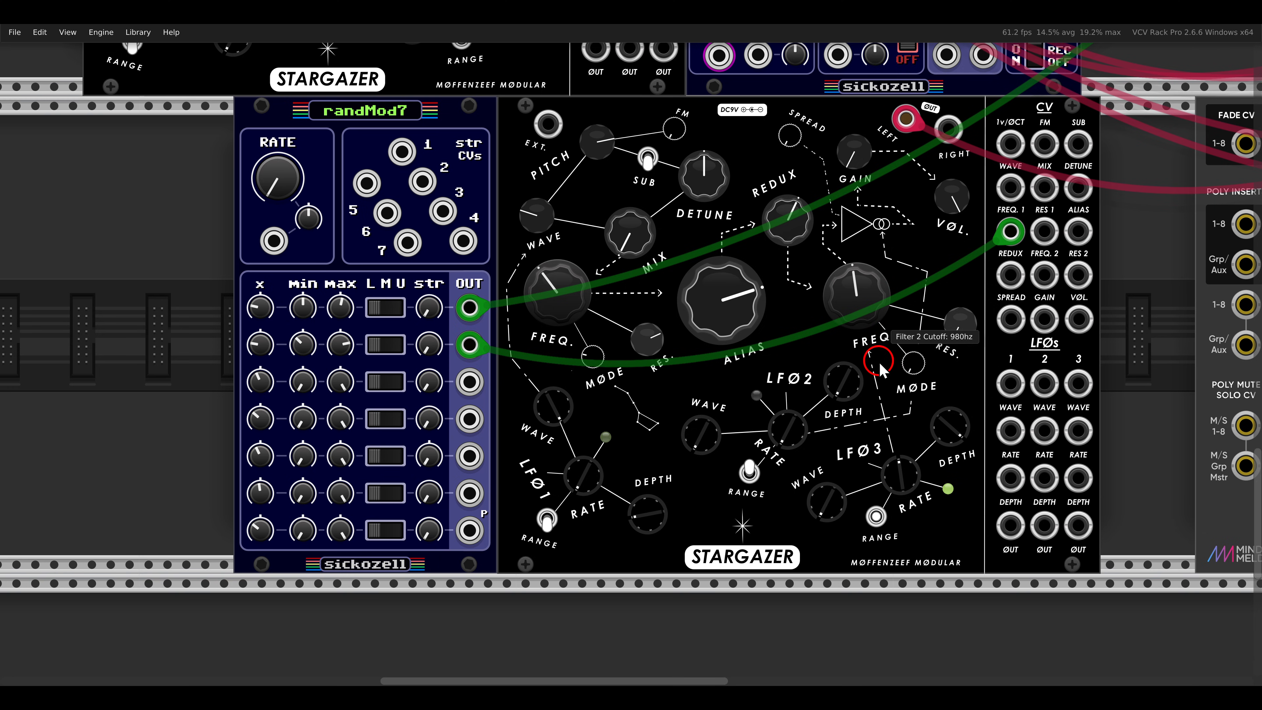
{"action": "left_click_drag", "start_coordinate": [949, 428], "coordinate": [946, 485]}
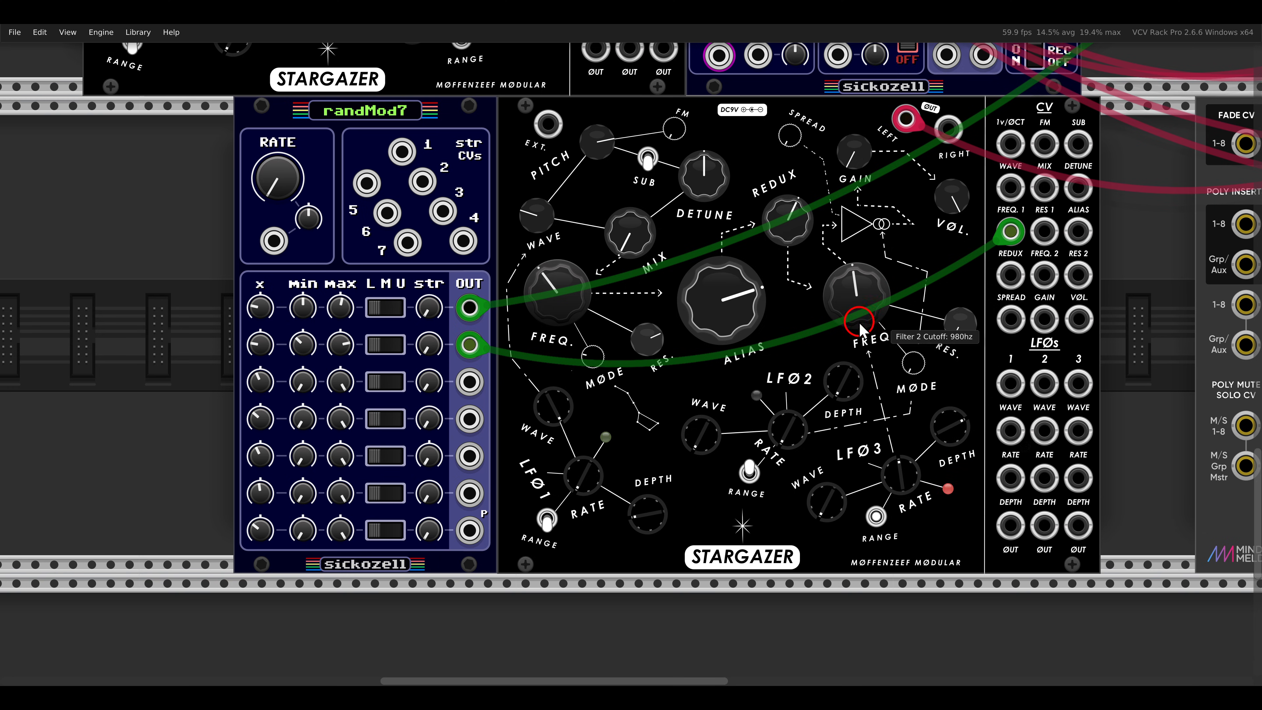
{"action": "left_click_drag", "start_coordinate": [860, 327], "coordinate": [850, 311]}
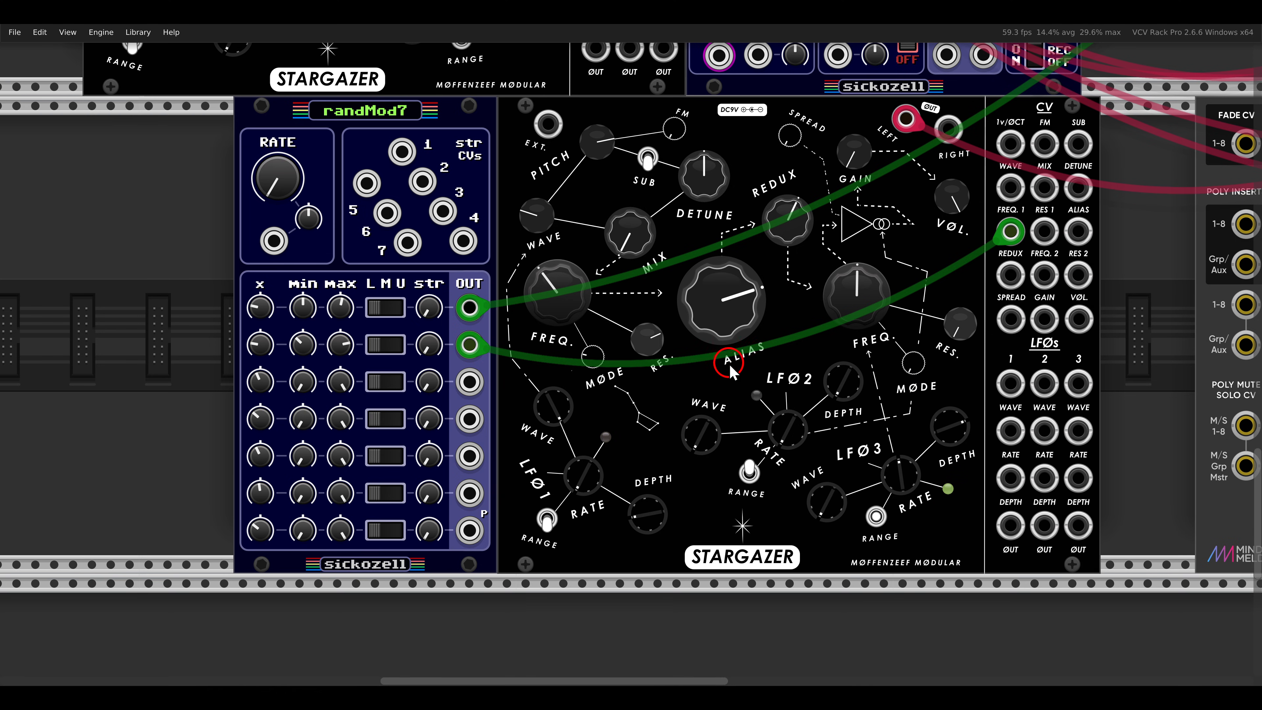
Step: Turn up the second Stargazer's LFO 2 rate and adjust its LFO 2 depth
{"action": "left_click_drag", "start_coordinate": [730, 367], "coordinate": [825, 425]}
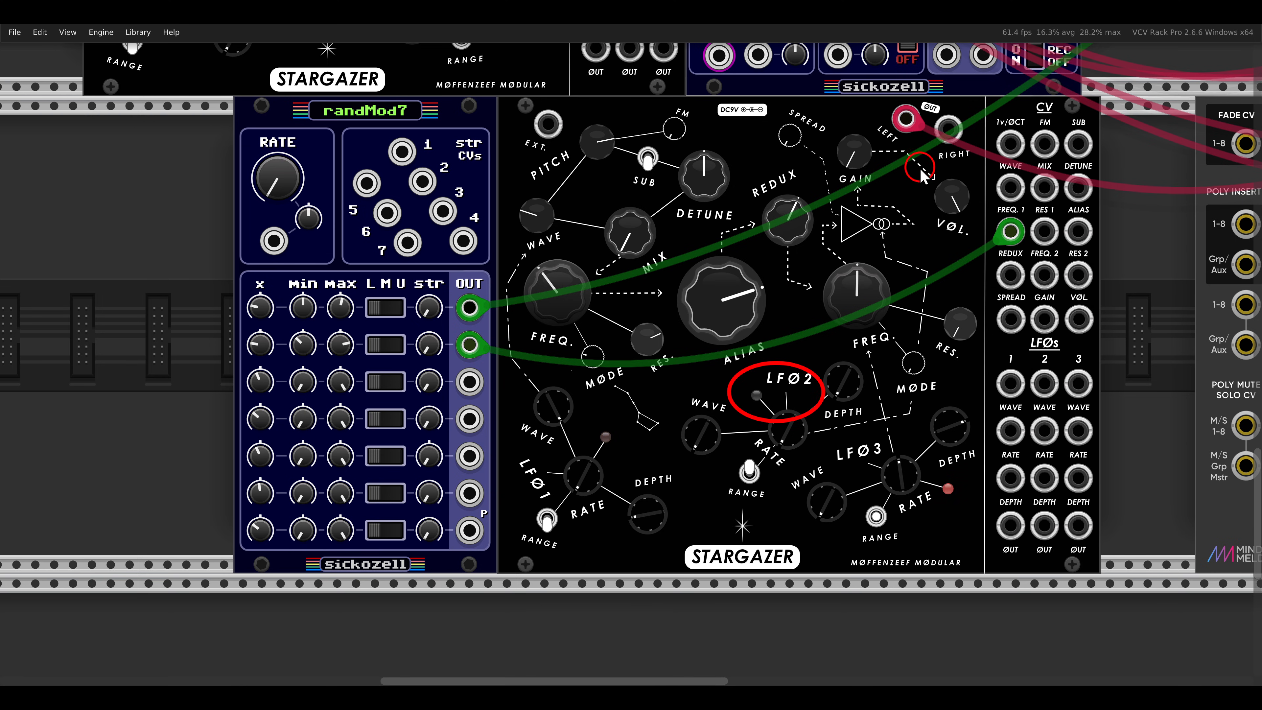
{"action": "left_click_drag", "start_coordinate": [920, 173], "coordinate": [960, 259]}
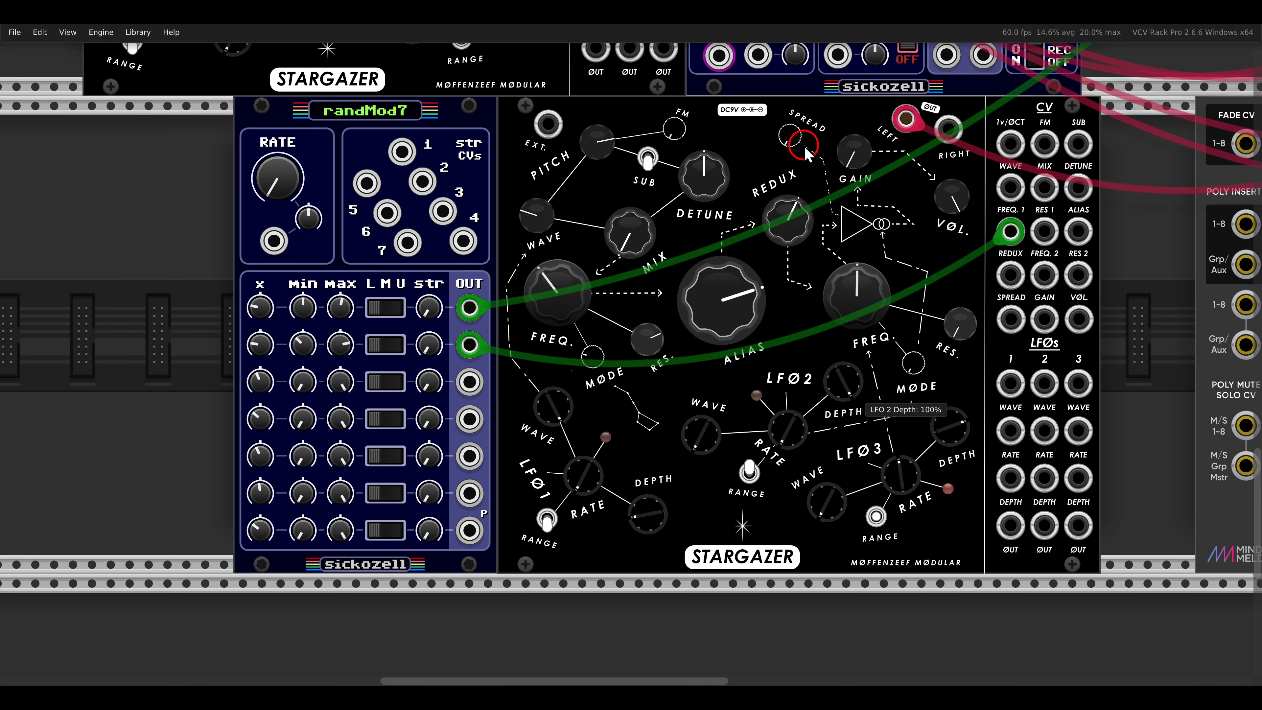
{"action": "left_click_drag", "start_coordinate": [786, 431], "coordinate": [769, 286]}
{"action": "left_click_drag", "start_coordinate": [847, 396], "coordinate": [836, 422]}
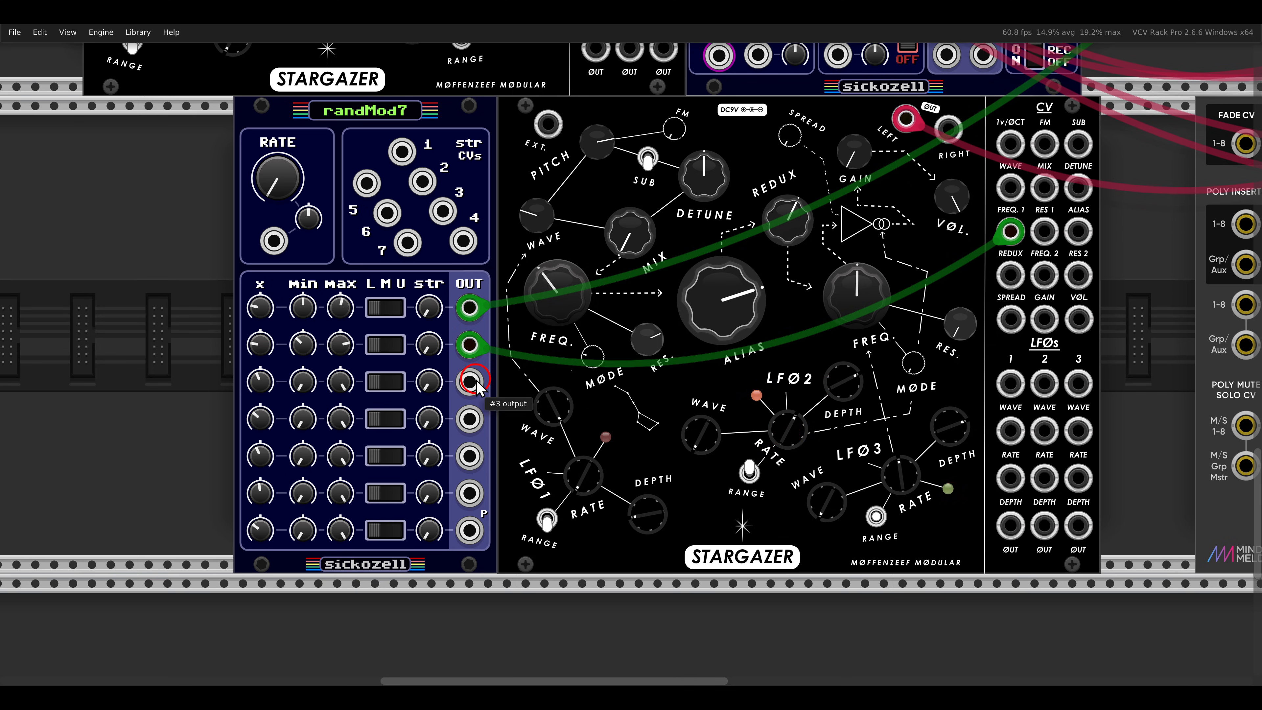
Step: Reset randMod7 output 3's Min to its default and patch output 3 to the second Stargazer's LFO 2 Rate CV input
{"action": "double_click", "coordinate": [302, 381]}
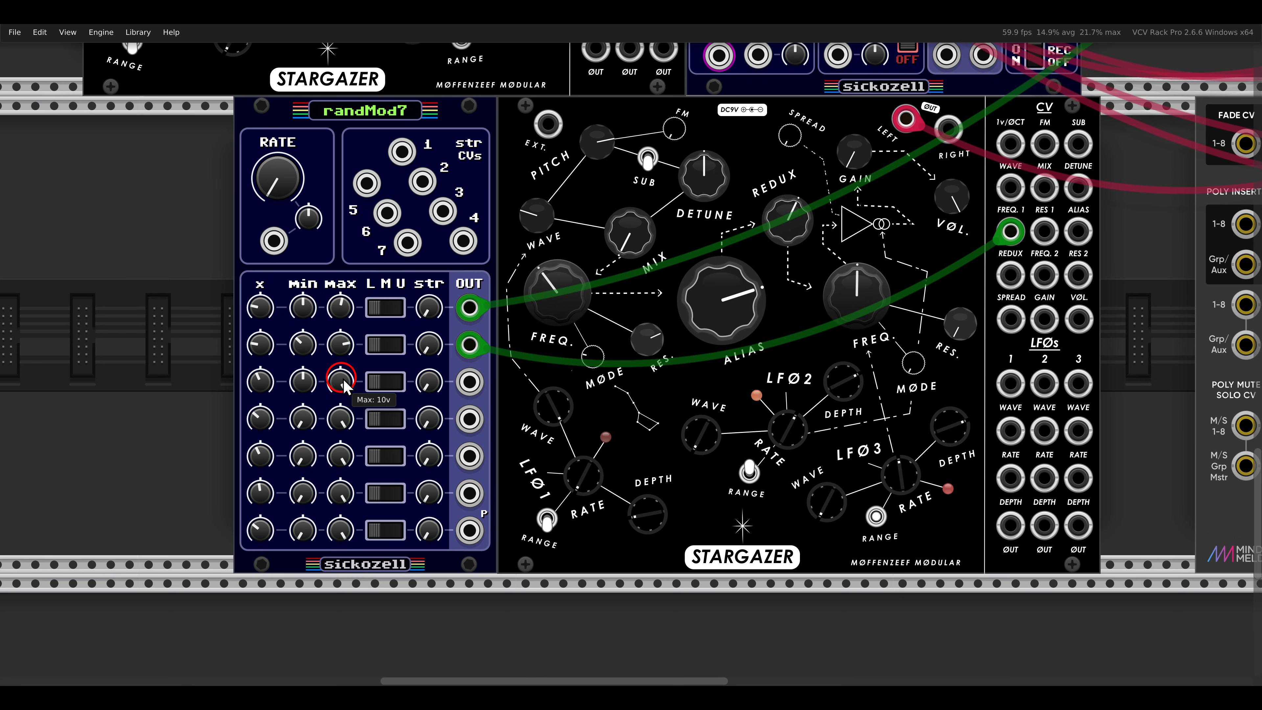
{"action": "left_click_drag", "start_coordinate": [469, 381], "coordinate": [1046, 432]}
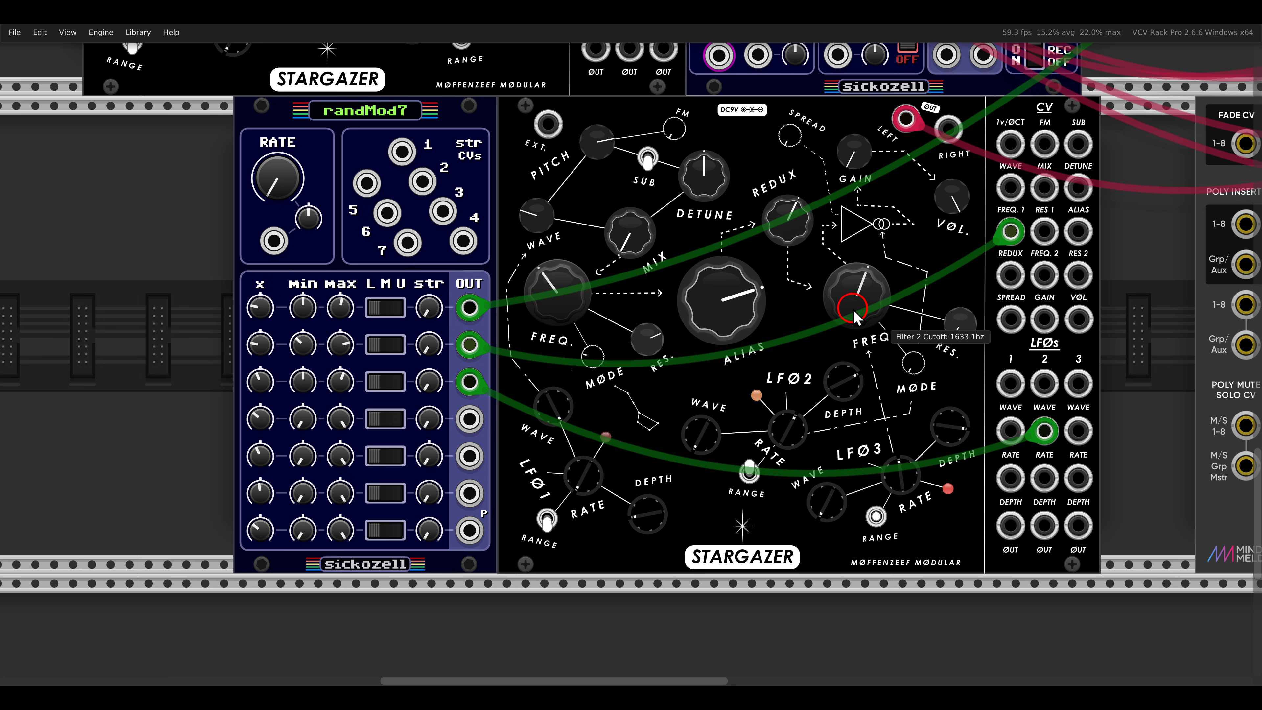
Step: Add a Sapphire Echo module directly beside the second Stargazer, in the space before the mixer
{"action": "scroll", "coordinate": [845, 314], "scroll_direction": "down", "scroll_amount": 4}
{"action": "left_click_drag", "start_coordinate": [459, 254], "coordinate": [391, 238]}
{"action": "key", "text": "Return"}
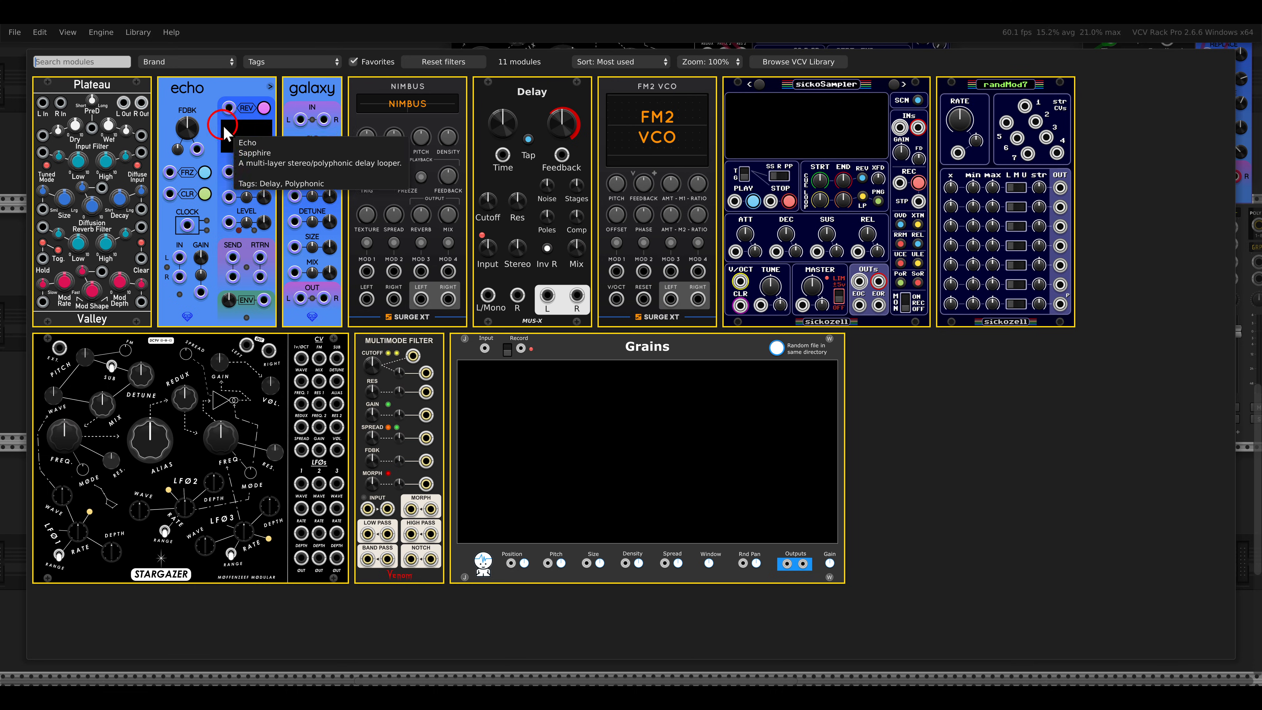
{"action": "left_click", "coordinate": [211, 102]}
{"action": "scroll", "coordinate": [593, 293], "scroll_direction": "up", "scroll_amount": 2}
{"action": "left_click_drag", "start_coordinate": [853, 231], "coordinate": [608, 202]}
{"action": "left_click", "coordinate": [902, 282]}
{"action": "scroll", "coordinate": [944, 288], "scroll_direction": "right", "scroll_amount": 5}
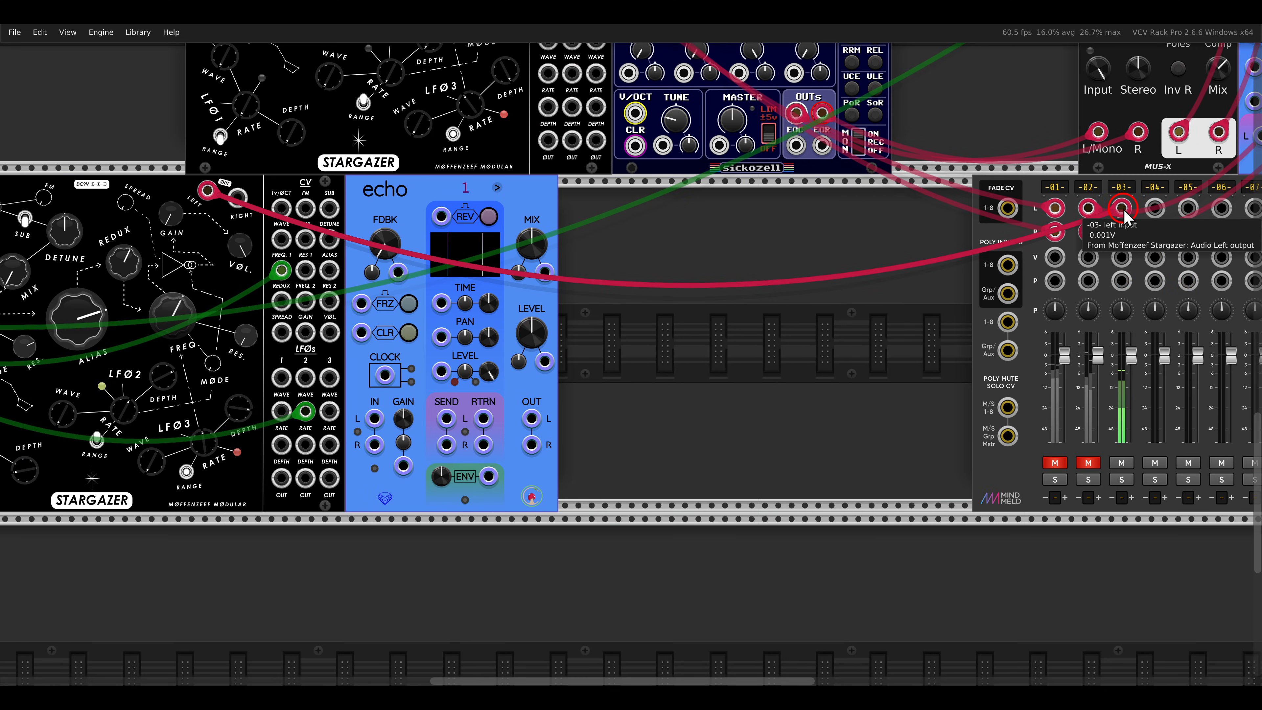
Step: Route the second Stargazer's left output into Echo's left input and Echo's stereo output into mixer channel 3
{"action": "left_click_drag", "start_coordinate": [1125, 215], "coordinate": [375, 418]}
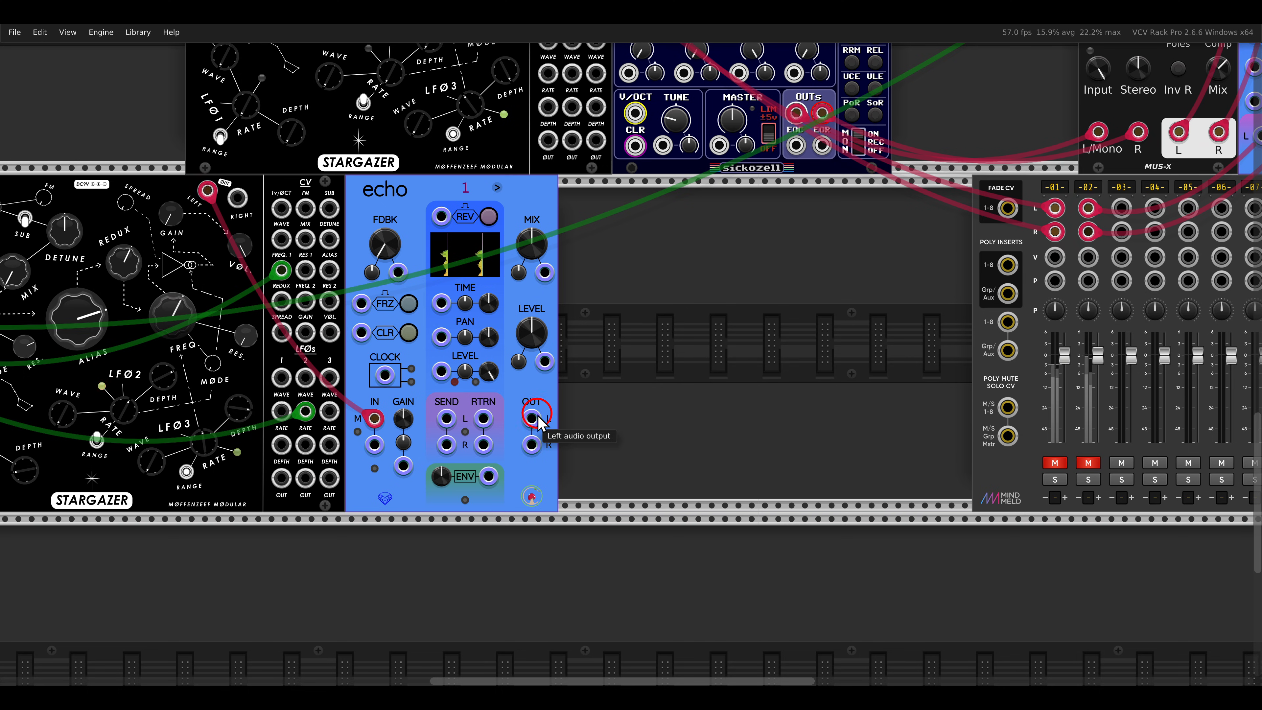
{"action": "mouse_move", "coordinate": [531, 419]}
{"action": "left_mouse_down"}
{"action": "mouse_move", "coordinate": [1122, 208]}
{"action": "mouse_move", "coordinate": [1065, 268]}
{"action": "mouse_move", "coordinate": [533, 444]}
{"action": "left_mouse_up"}
{"action": "scroll", "coordinate": [696, 326], "scroll_direction": "up", "scroll_amount": 3, "text": "ctrl"}
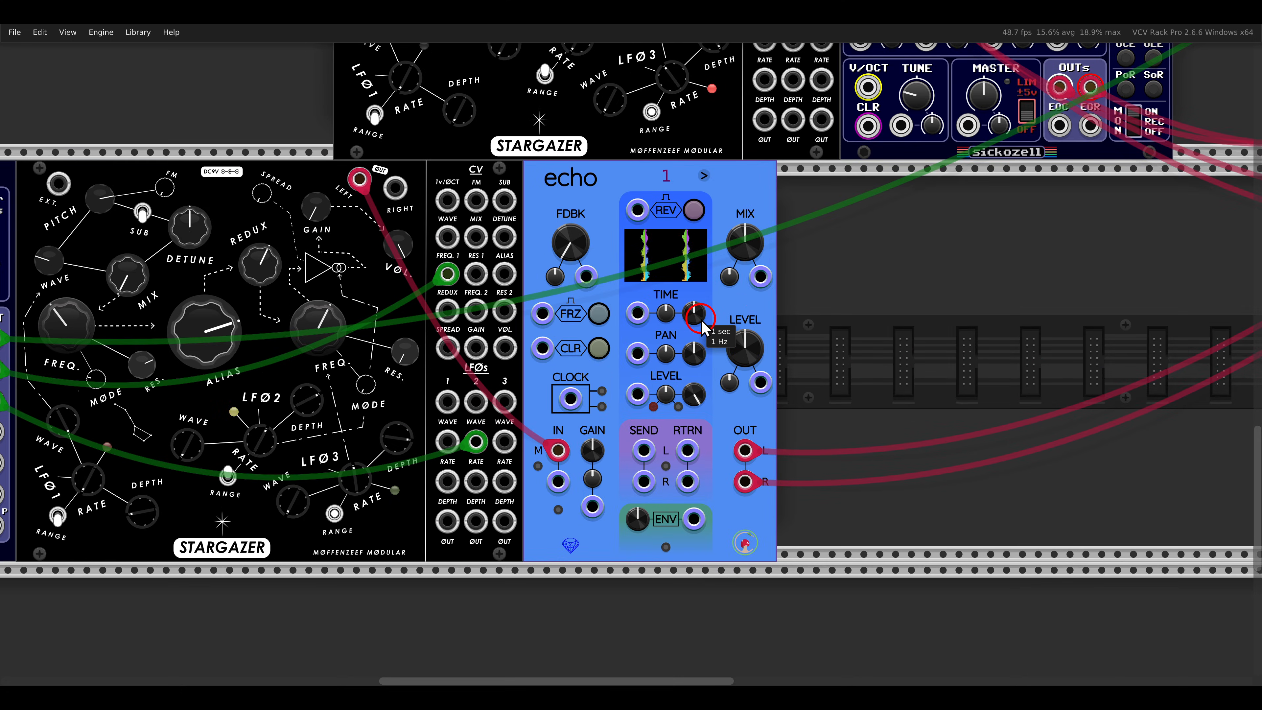
Step: Add a second tap to Echo and pan the two taps hard to opposite sides
{"action": "scroll", "coordinate": [703, 328], "scroll_direction": "up", "scroll_amount": 2, "text": "ctrl"}
{"action": "left_click_drag", "start_coordinate": [755, 326], "coordinate": [757, 292]}
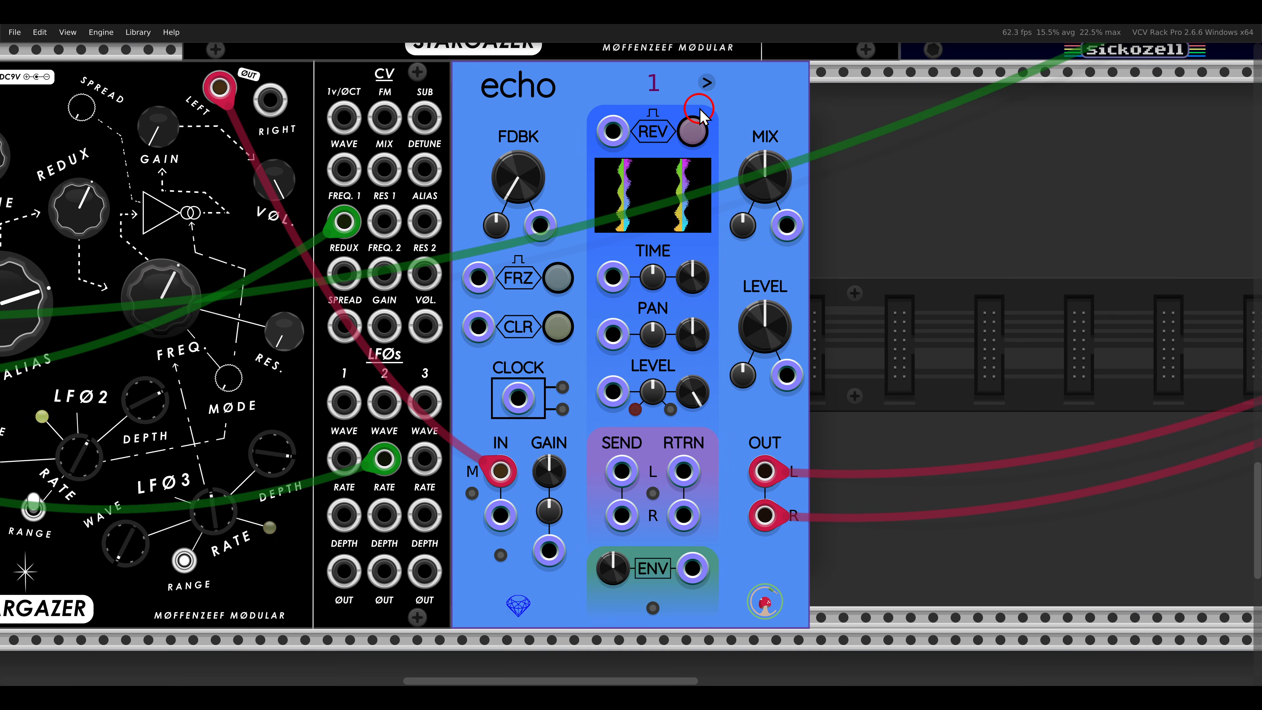
{"action": "left_click", "coordinate": [706, 84]}
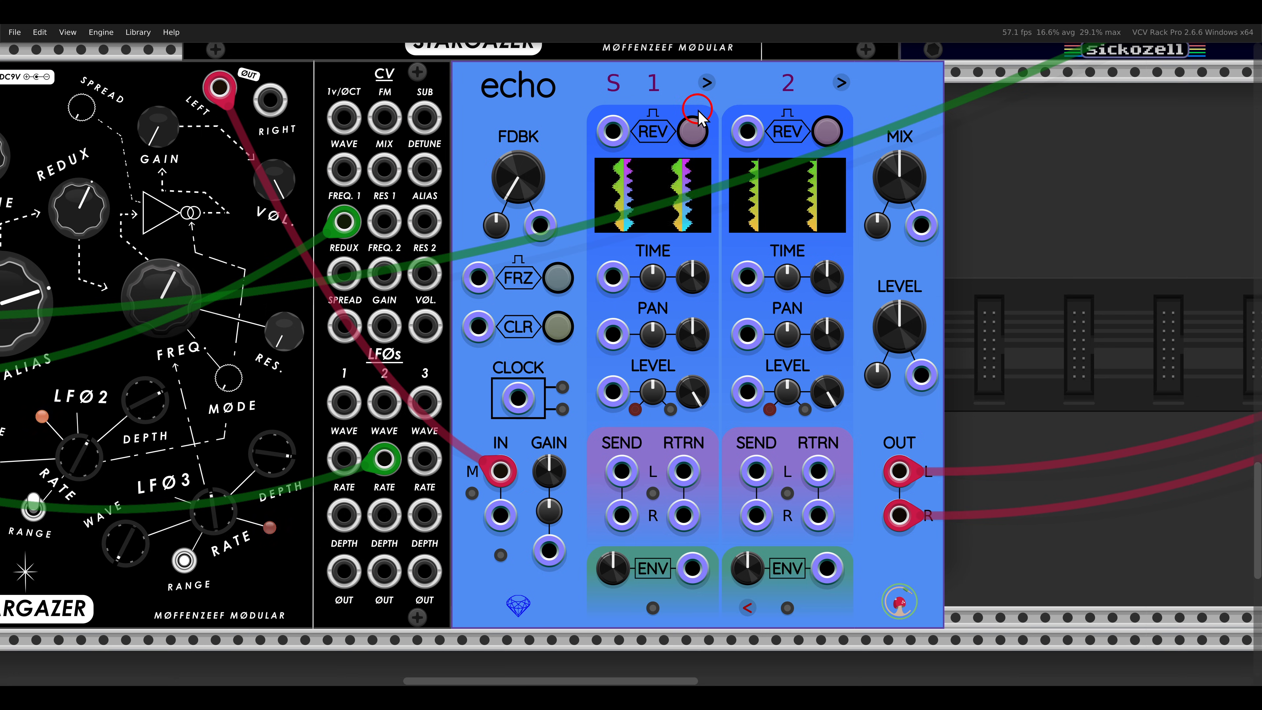
{"action": "left_click_drag", "start_coordinate": [691, 331], "coordinate": [703, 485]}
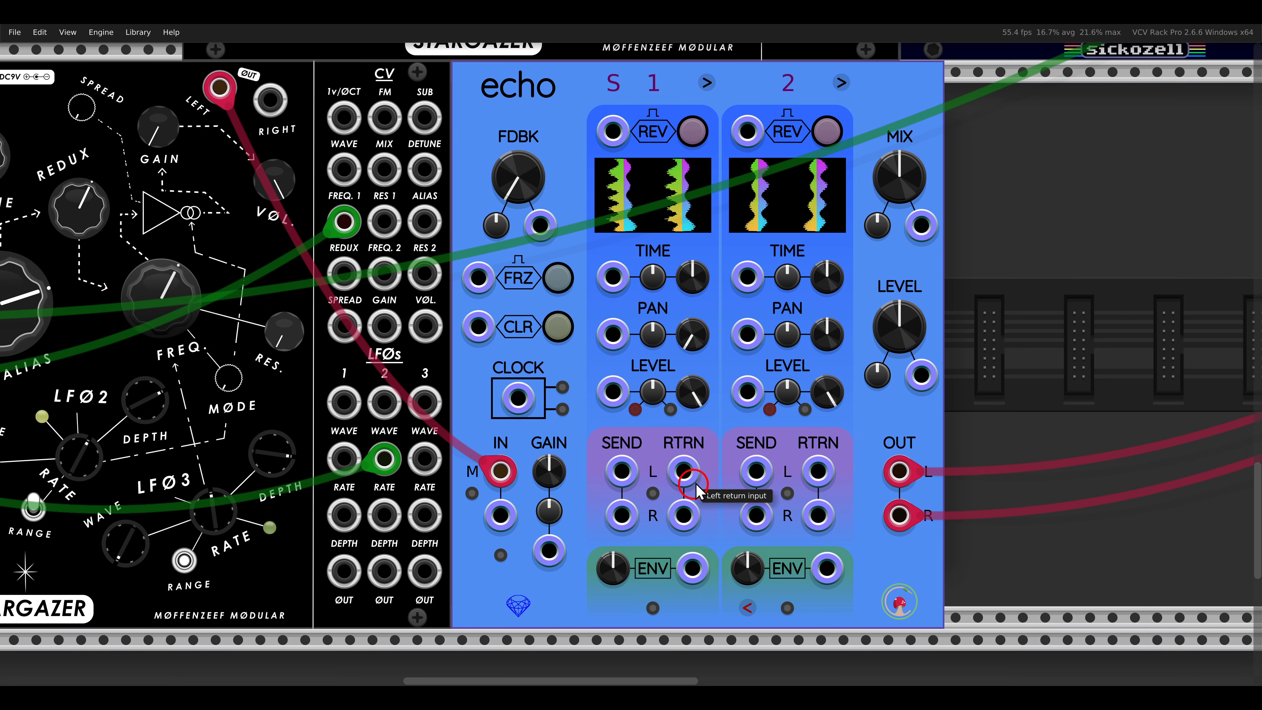
{"action": "left_click_drag", "start_coordinate": [827, 332], "coordinate": [808, 173]}
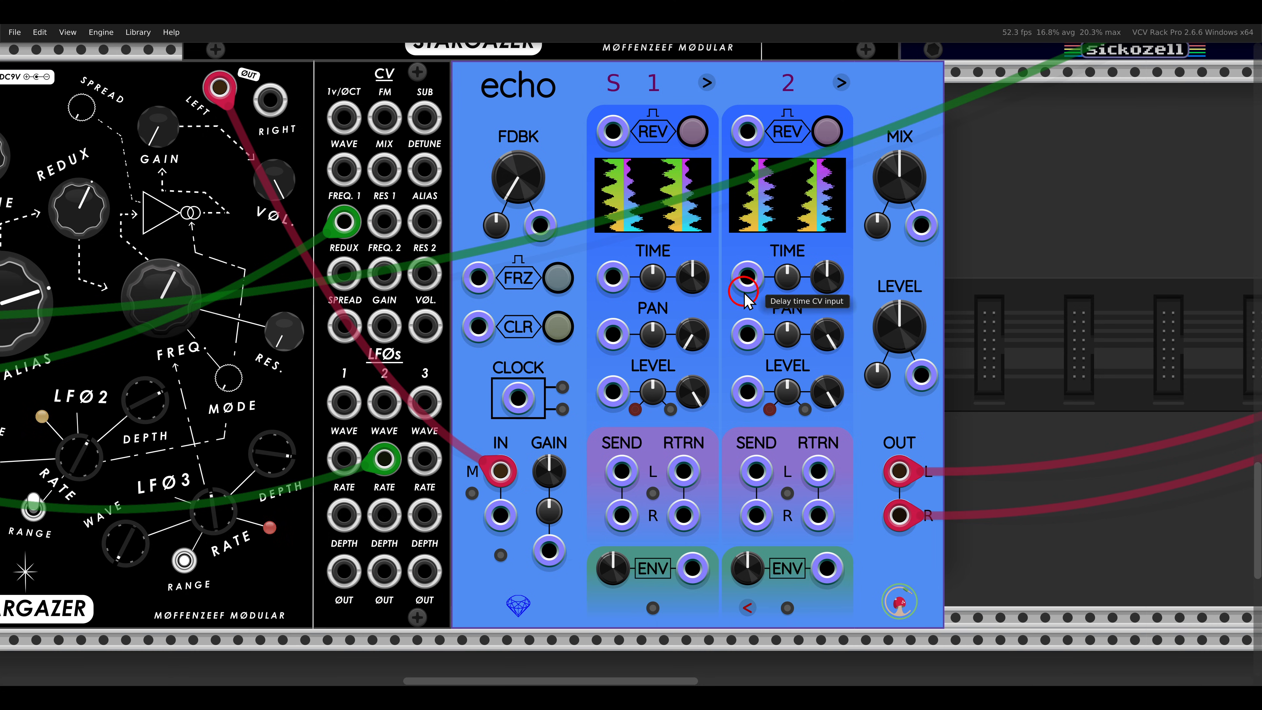
Step: Shorten Echo's tap times, tap 2 to about 0.51 s, and raise feedback to about 56% and output level to about 4.6 dB
{"action": "left_click_drag", "start_coordinate": [695, 276], "coordinate": [696, 295]}
{"action": "left_click_drag", "start_coordinate": [827, 279], "coordinate": [828, 305]}
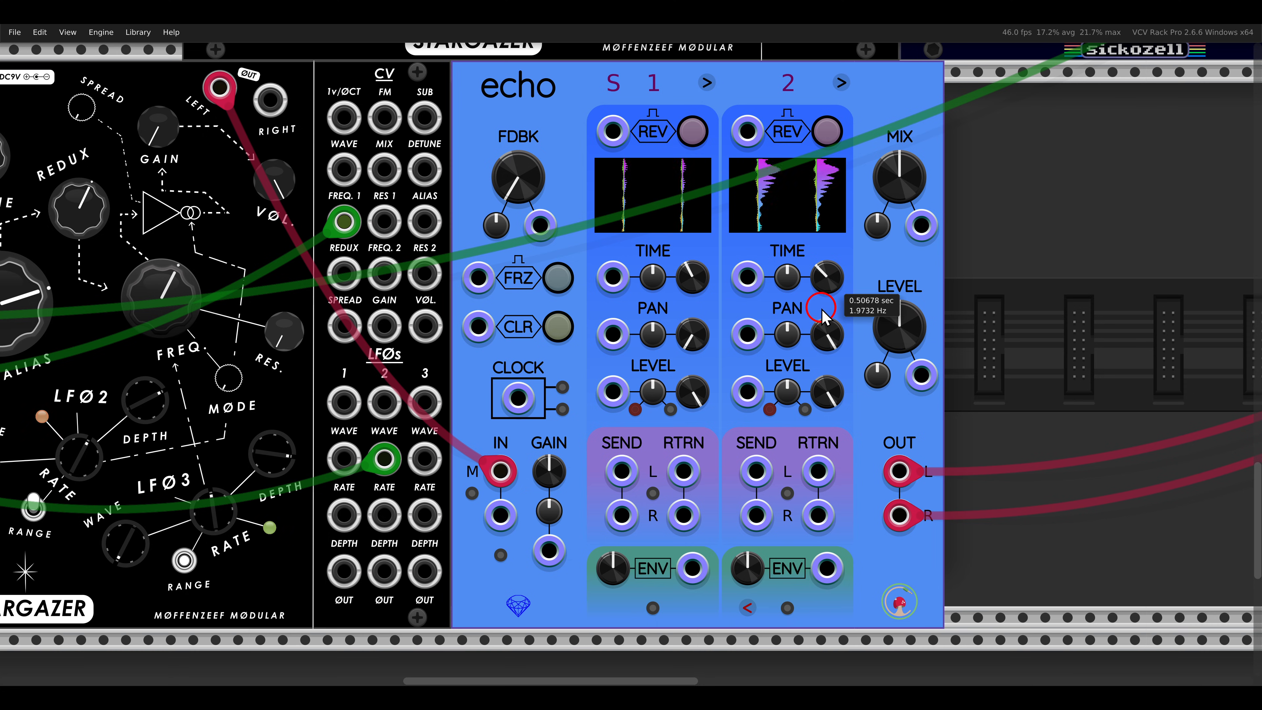
{"action": "left_click_drag", "start_coordinate": [517, 182], "coordinate": [519, 90]}
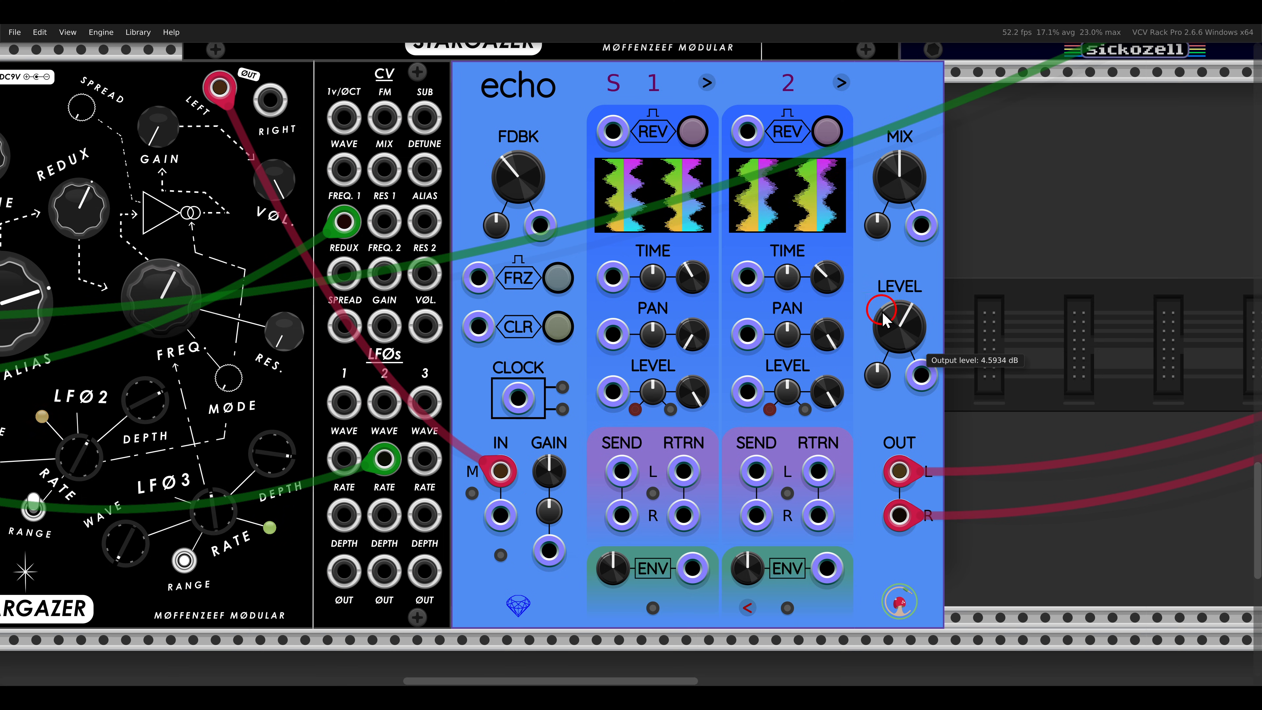
Step: Add a Valley Plateau reverb directly beside Echo, in the space before the mixer
{"action": "scroll", "coordinate": [864, 328], "scroll_direction": "down", "scroll_amount": 3}
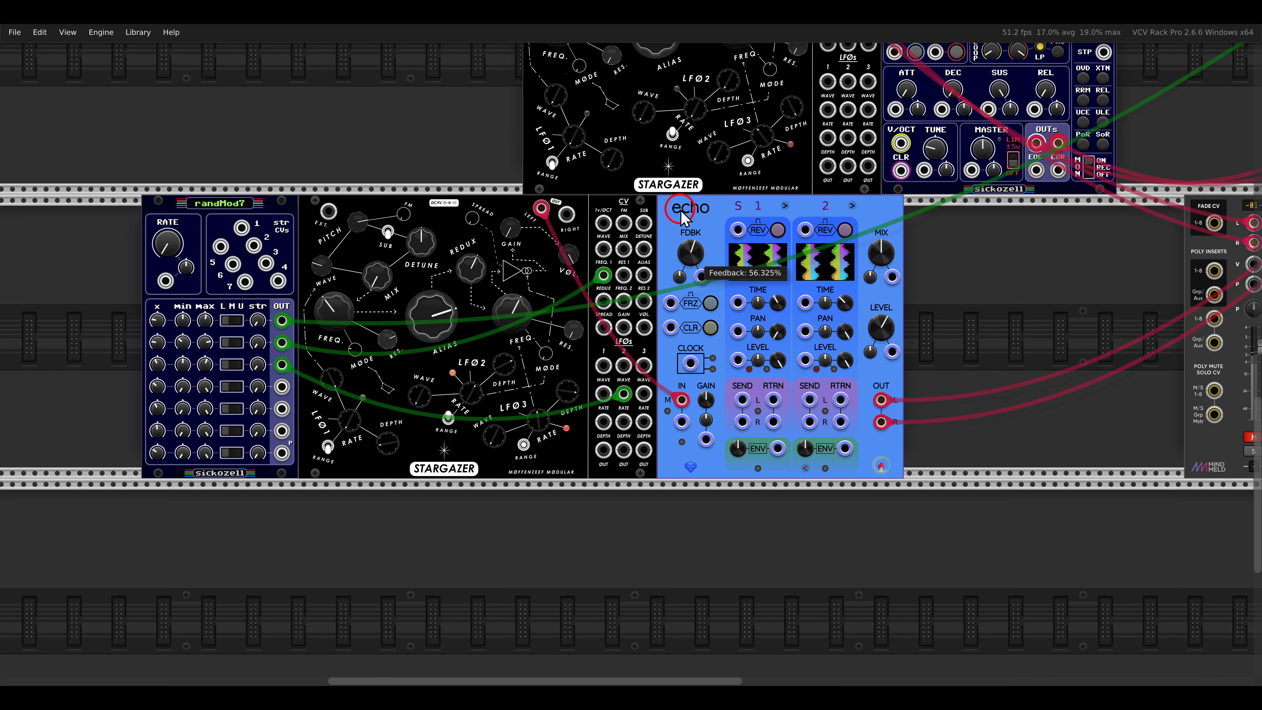
{"action": "scroll", "coordinate": [806, 321], "scroll_direction": "down", "scroll_amount": 4}
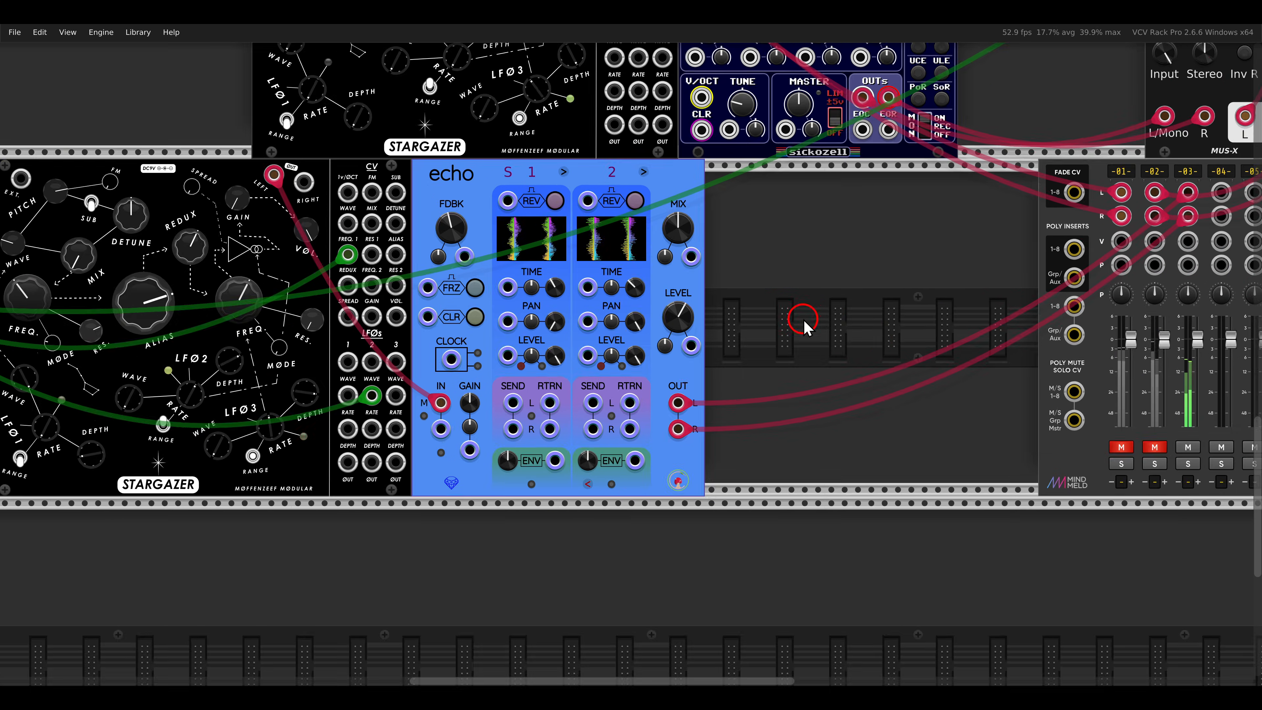
{"action": "right_click", "coordinate": [805, 322]}
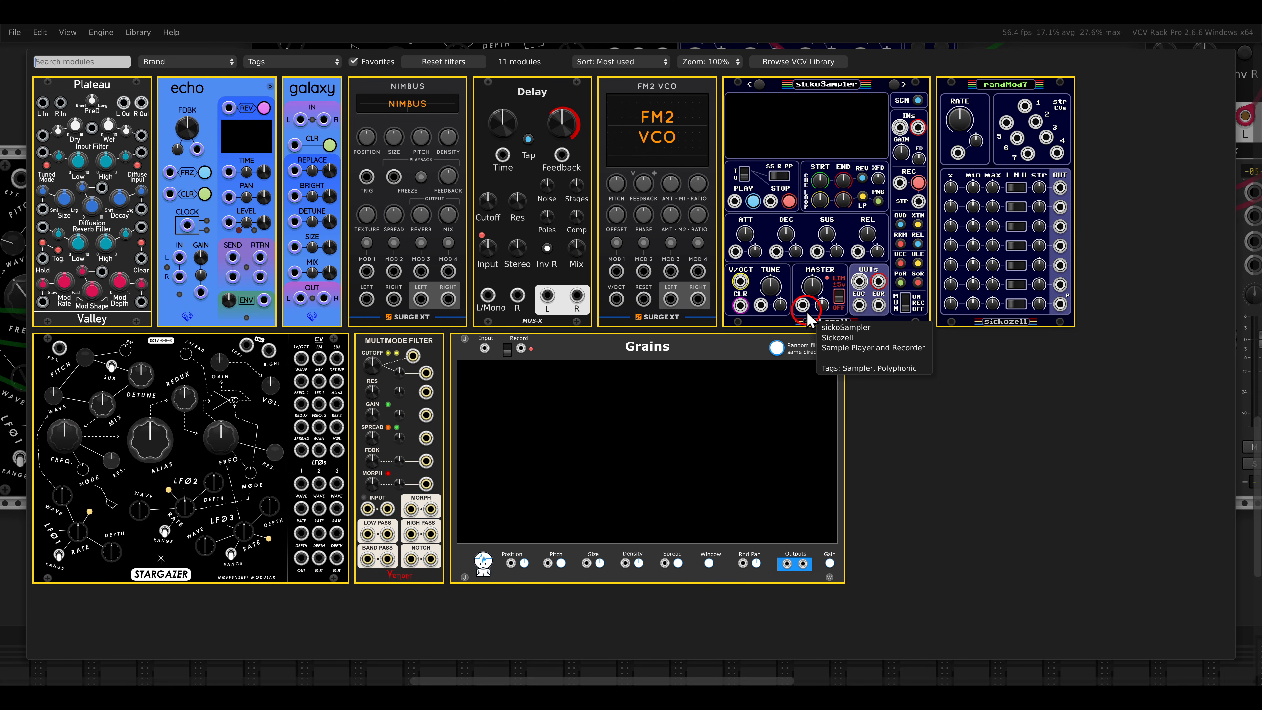
{"action": "left_click", "coordinate": [111, 141]}
{"action": "left_click_drag", "start_coordinate": [978, 334], "coordinate": [890, 344]}
Step: Insert Plateau into the signal path by patching Echo's stereo output into it and its left and right outputs into mixer channel 3
{"action": "left_click_drag", "start_coordinate": [1101, 194], "coordinate": [631, 195]}
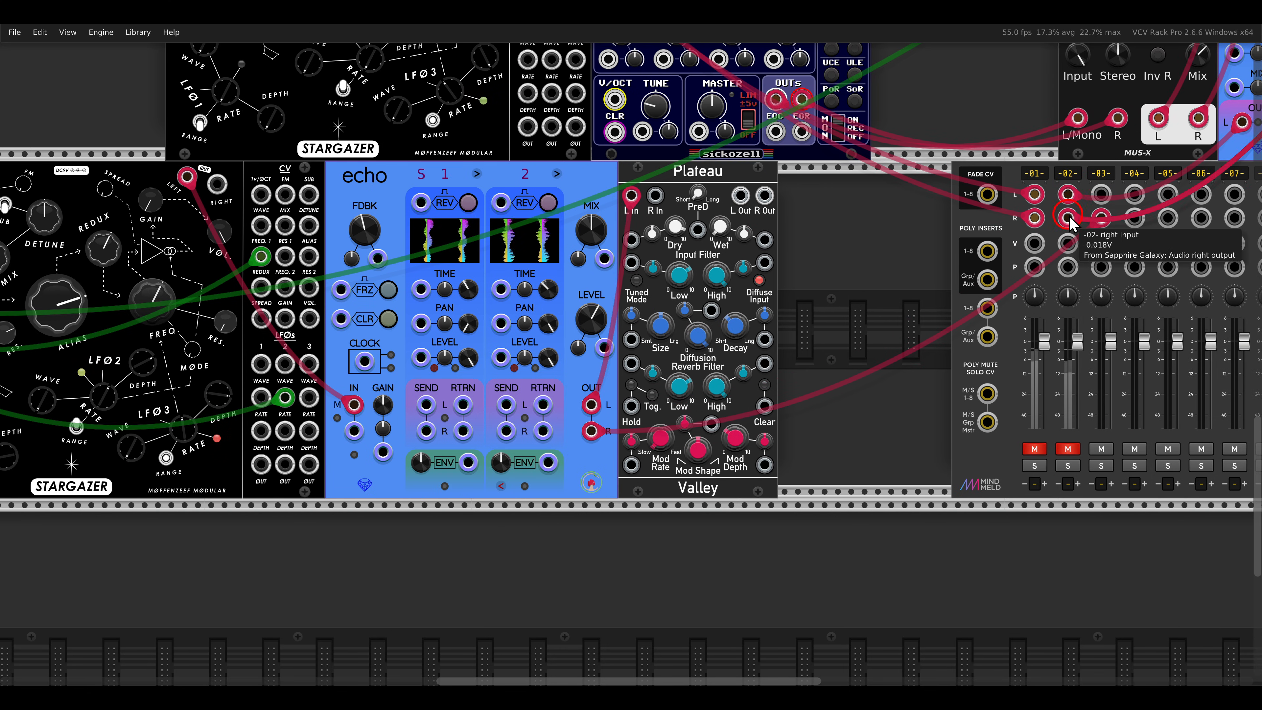
{"action": "left_click_drag", "start_coordinate": [1102, 218], "coordinate": [655, 196]}
{"action": "mouse_move", "coordinate": [741, 195]}
{"action": "left_mouse_down"}
{"action": "mouse_move", "coordinate": [1102, 195]}
{"action": "mouse_move", "coordinate": [864, 224]}
{"action": "mouse_move", "coordinate": [765, 197]}
{"action": "left_mouse_up"}
Step: Adjust Plateau's wet level to just under halfway and raise its modulation depth to about 42%
{"action": "scroll", "coordinate": [719, 288], "scroll_direction": "up", "scroll_amount": 1}
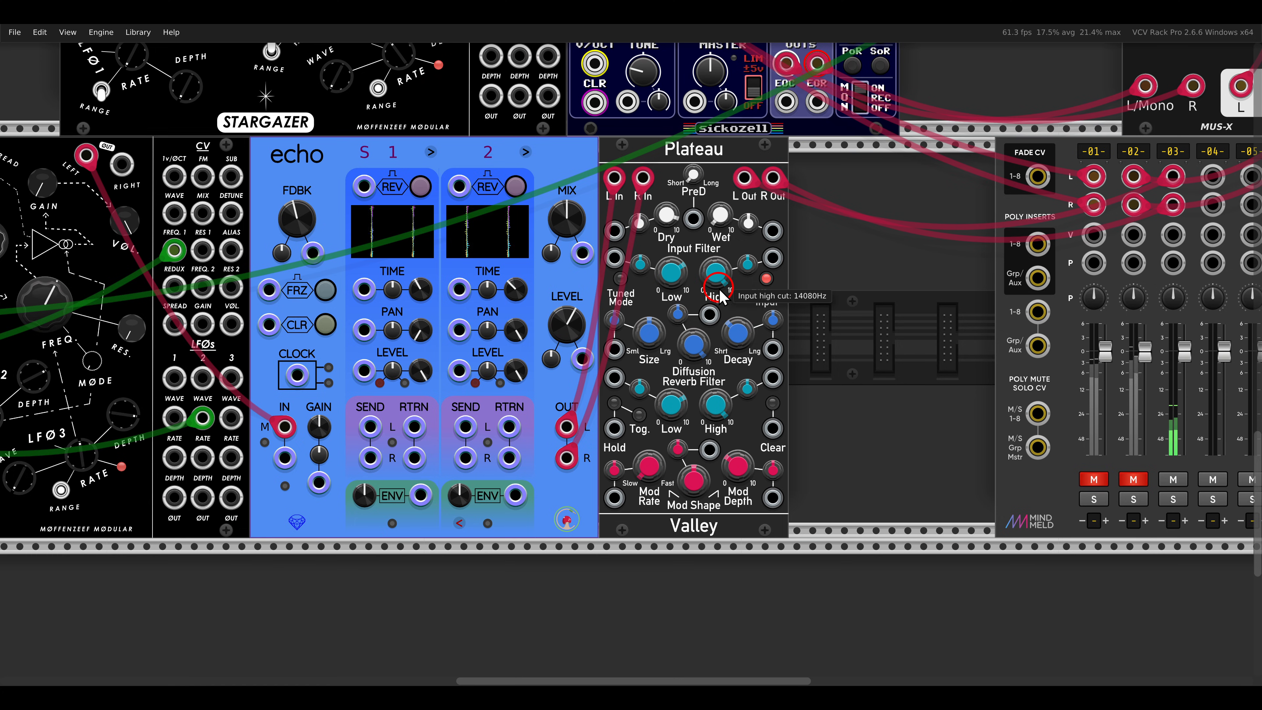
{"action": "left_click_drag", "start_coordinate": [724, 259], "coordinate": [764, 271]}
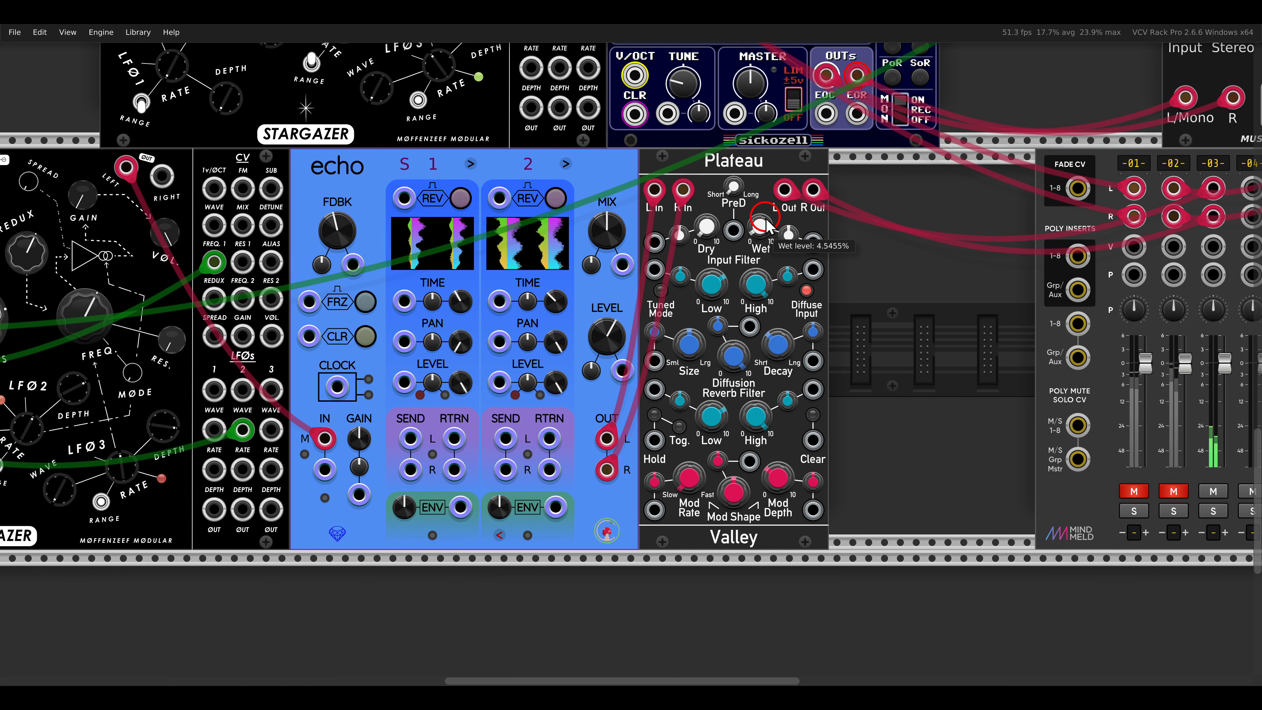
{"action": "left_click_drag", "start_coordinate": [767, 226], "coordinate": [768, 189]}
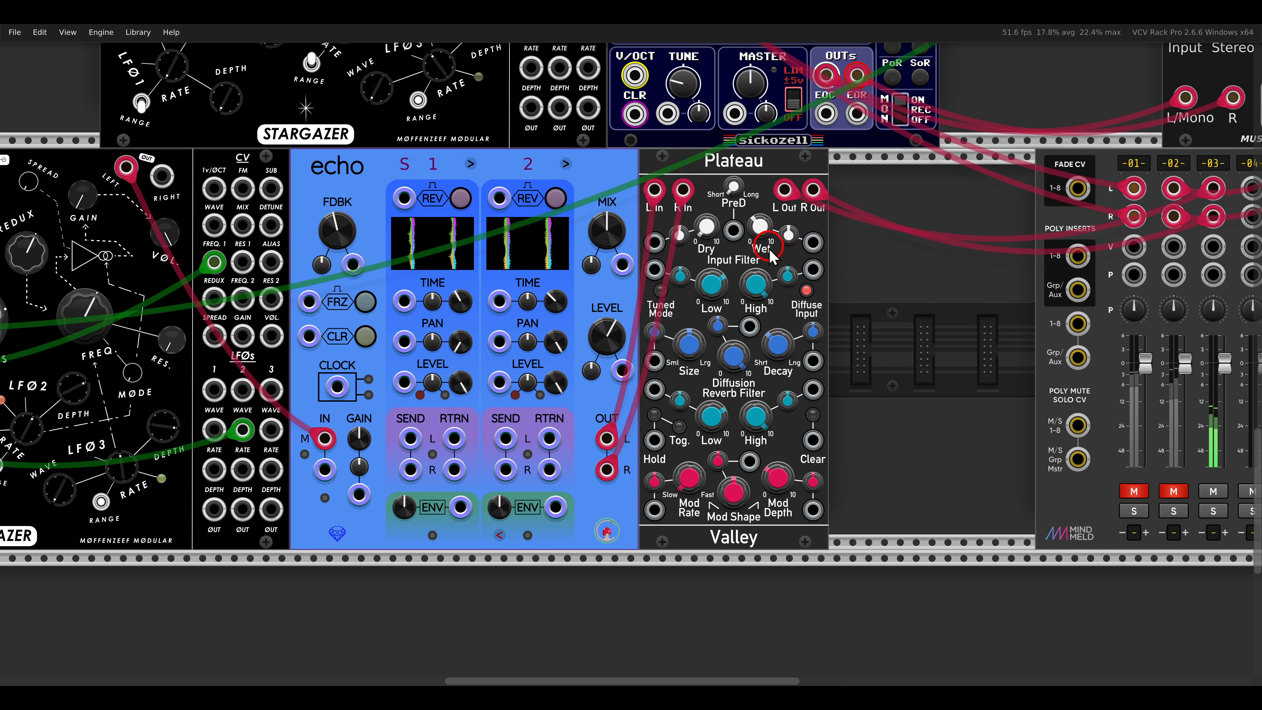
{"action": "left_click", "coordinate": [779, 348]}
{"action": "left_click_drag", "start_coordinate": [786, 478], "coordinate": [788, 453]}
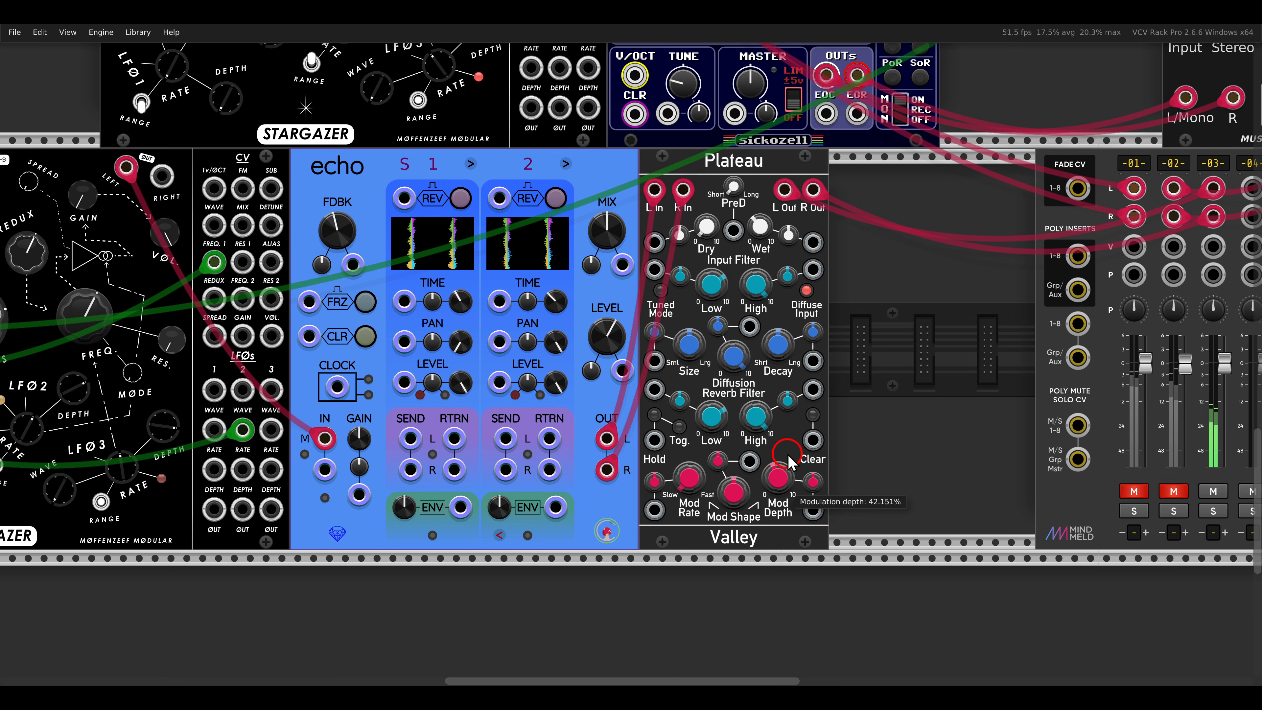
{"action": "left_click_drag", "start_coordinate": [763, 243], "coordinate": [764, 243]}
Step: Raise the fader of mixer channel 3 slightly and unmute channels 1 and 2
{"action": "scroll", "coordinate": [763, 261], "scroll_direction": "down", "scroll_amount": 1}
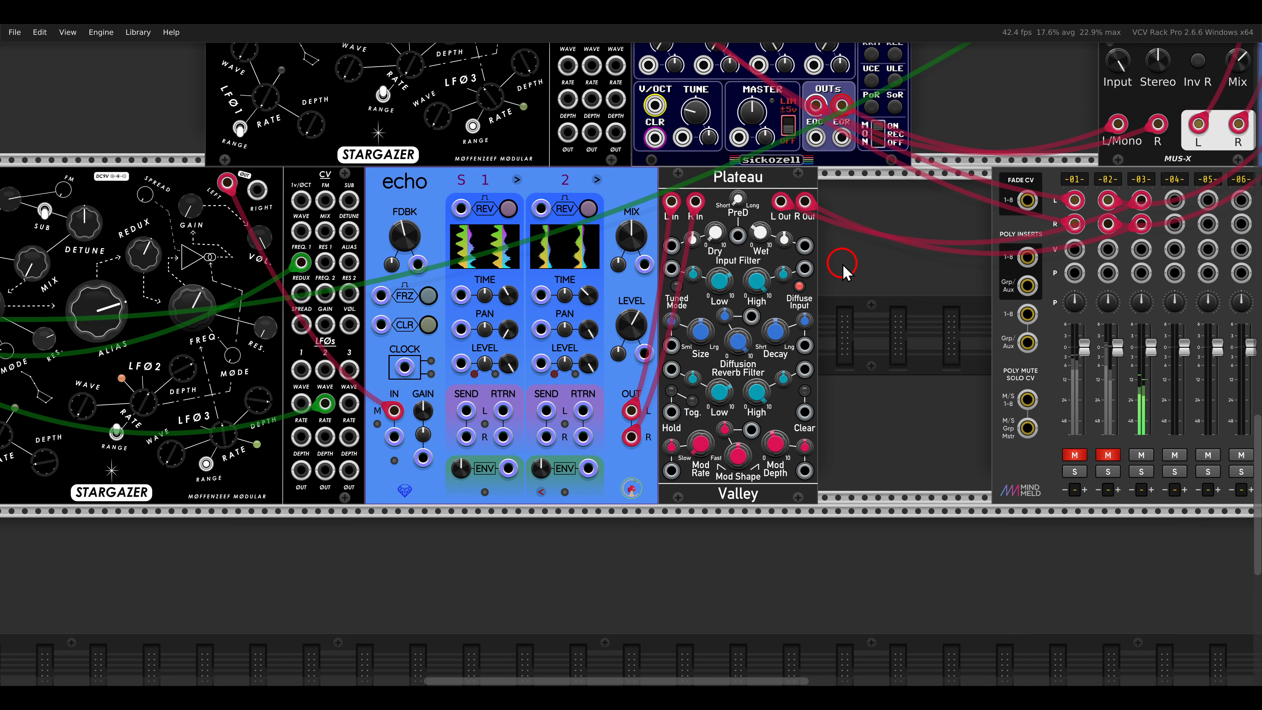
{"action": "left_click_drag", "start_coordinate": [896, 293], "coordinate": [690, 285]}
{"action": "mouse_move", "coordinate": [936, 331]}
{"action": "left_mouse_down"}
{"action": "mouse_move", "coordinate": [933, 454]}
{"action": "mouse_move", "coordinate": [940, 324]}
{"action": "left_mouse_up"}
{"action": "left_click", "coordinate": [893, 440]}
{"action": "left_click", "coordinate": [859, 440]}
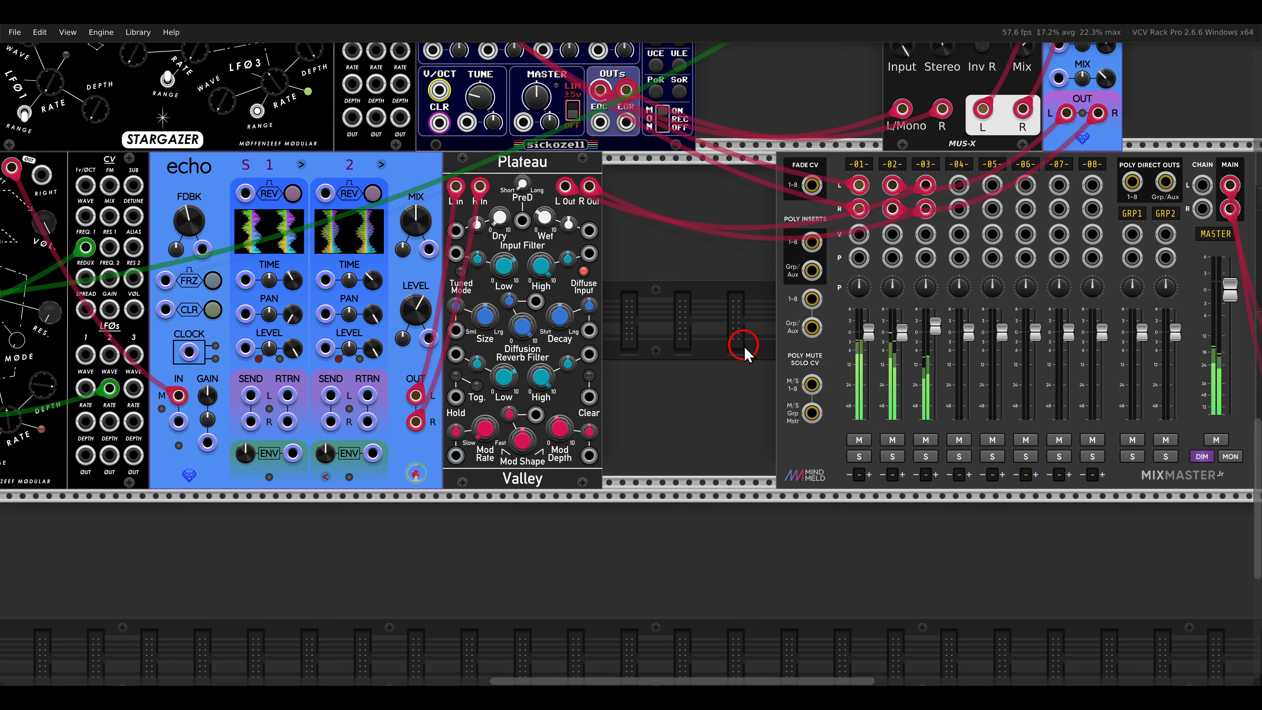
Step: Move sickoSampler, Delay and galaxy together away from the first Stargazer to free space beside it
{"action": "scroll", "coordinate": [706, 264], "scroll_direction": "down", "scroll_amount": 3}
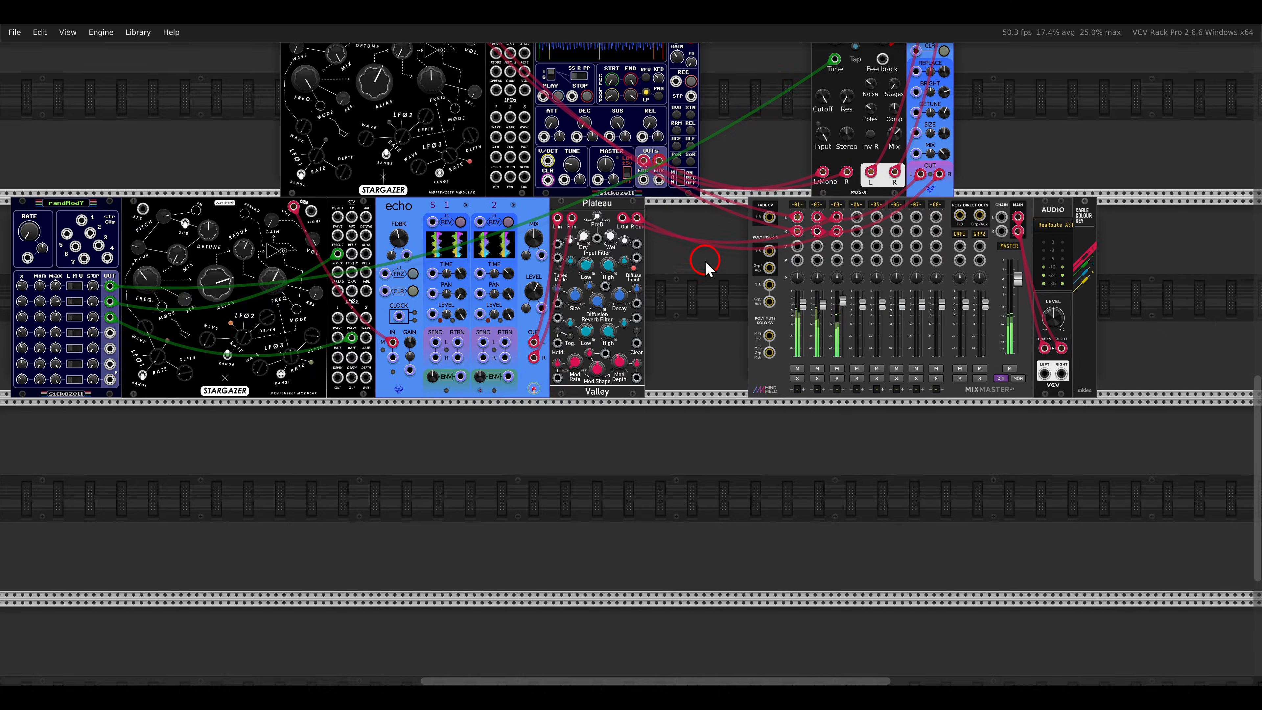
{"action": "left_click_drag", "start_coordinate": [706, 263], "coordinate": [793, 442]}
{"action": "left_click_drag", "start_coordinate": [857, 267], "coordinate": [1030, 243]}
{"action": "left_click_drag", "start_coordinate": [1023, 196], "coordinate": [903, 194]}
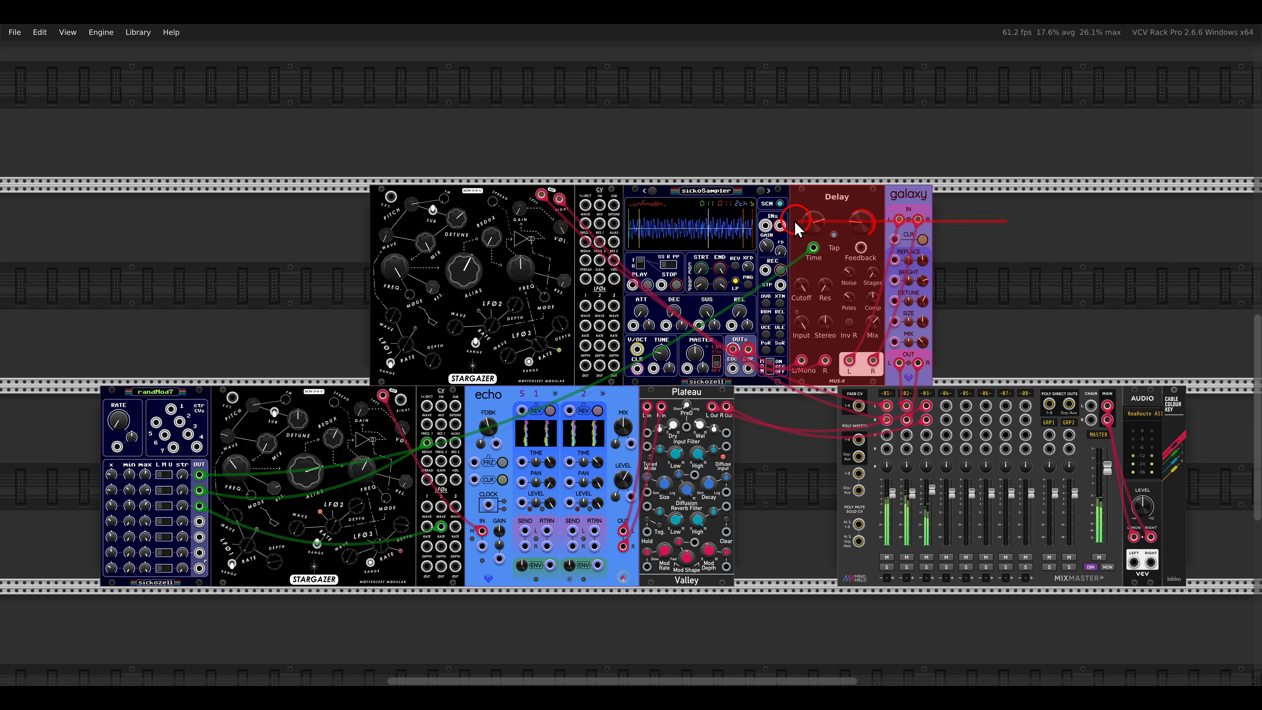
{"action": "left_click_drag", "start_coordinate": [795, 222], "coordinate": [721, 220]}
{"action": "left_click_drag", "start_coordinate": [721, 220], "coordinate": [880, 218]}
{"action": "left_click", "coordinate": [679, 226]}
{"action": "scroll", "coordinate": [651, 269], "scroll_direction": "up", "scroll_amount": 2}
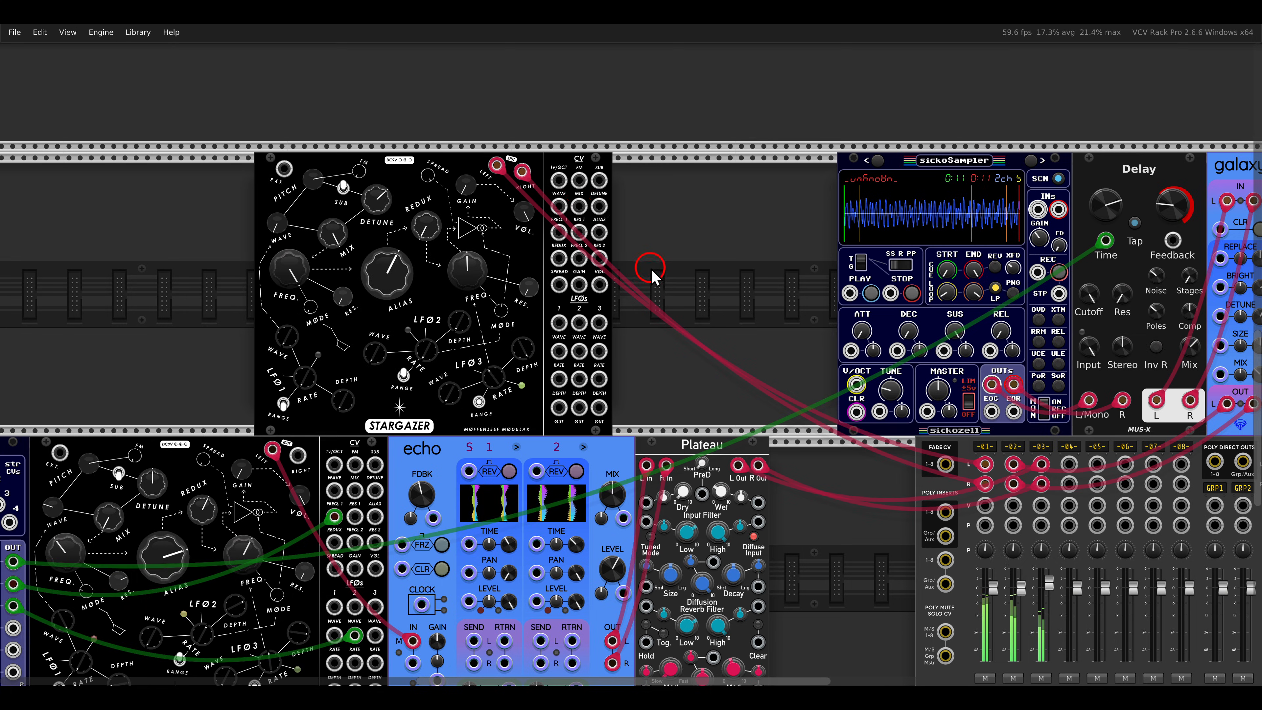
Step: Add a Venom Multimode Filter beside the first Stargazer and place a duplicate of it between Delay and galaxy
{"action": "right_click", "coordinate": [670, 274]}
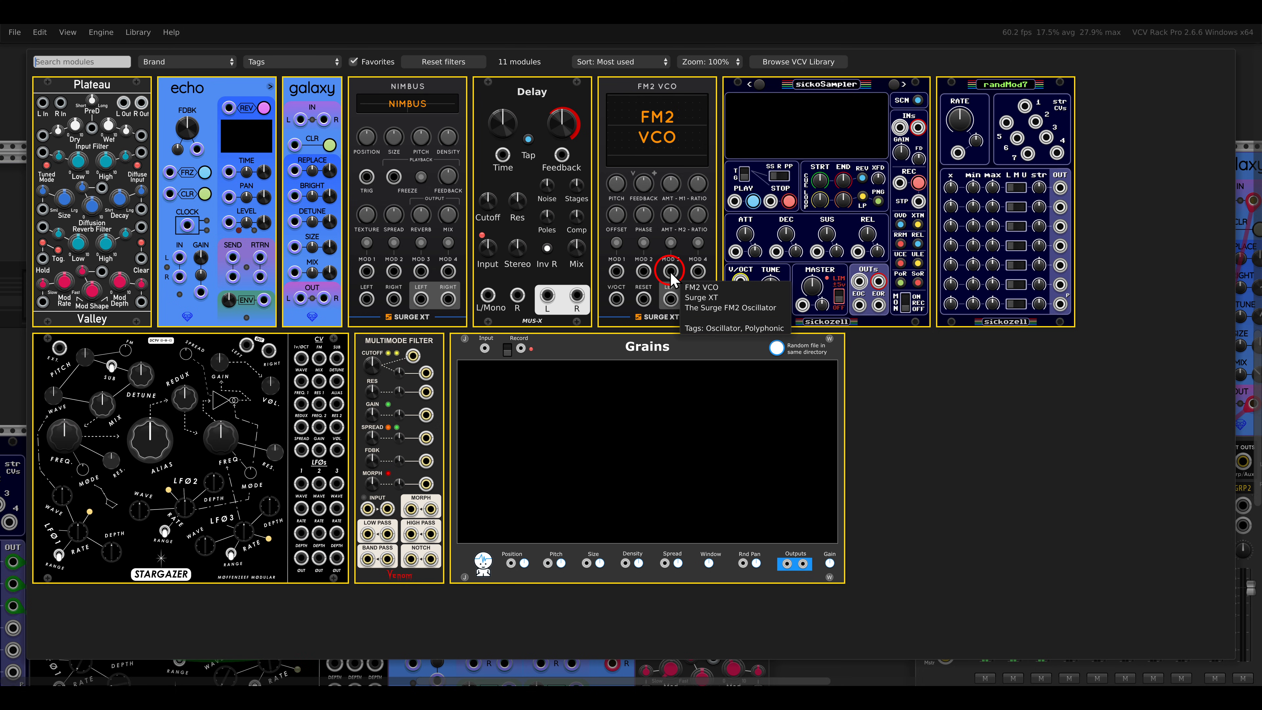
{"action": "left_click", "coordinate": [403, 343]}
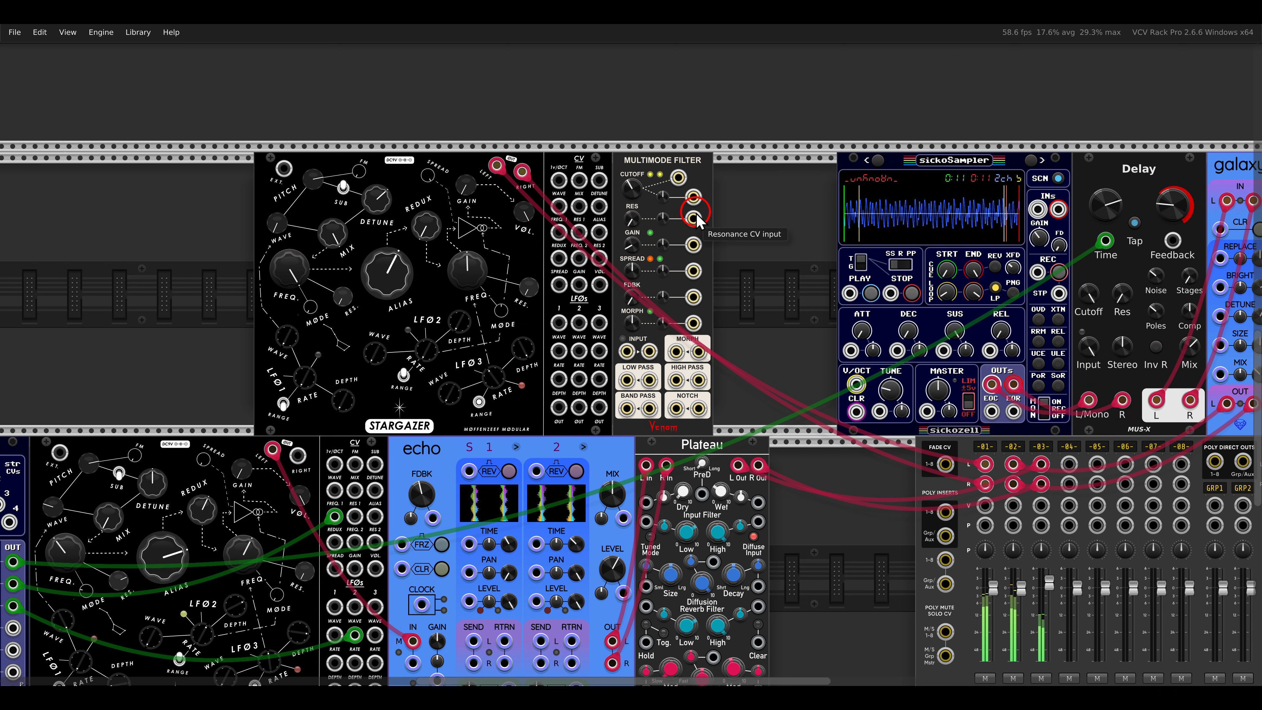
{"action": "key", "text": "ctrl+d"}
{"action": "left_click_drag", "start_coordinate": [758, 214], "coordinate": [418, 212]}
{"action": "left_click_drag", "start_coordinate": [414, 160], "coordinate": [982, 160]}
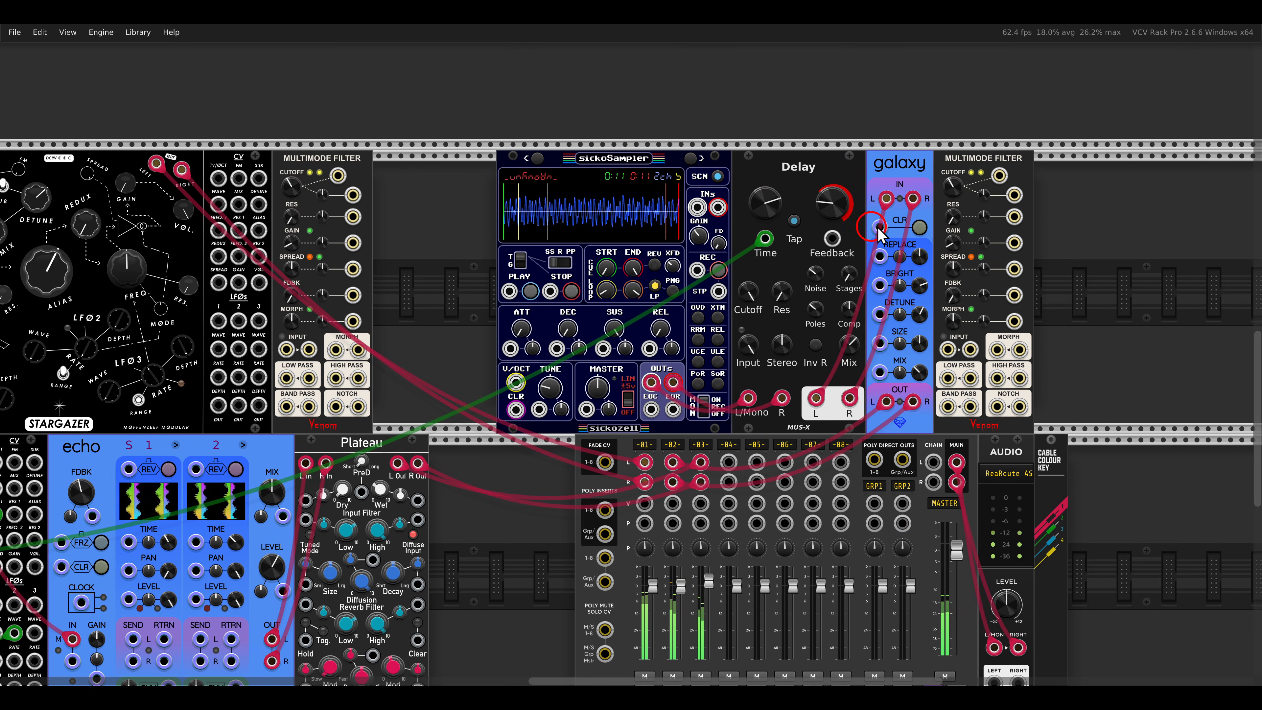
{"action": "mouse_move", "coordinate": [904, 160]}
{"action": "left_mouse_down"}
{"action": "mouse_move", "coordinate": [1002, 174]}
{"action": "mouse_move", "coordinate": [927, 162]}
{"action": "left_mouse_up"}
{"action": "left_click_drag", "start_coordinate": [1061, 170], "coordinate": [981, 167]}
Step: Patch the first Stargazer's stereo output through the first Multimode Filter, using its low-pass outputs to feed mixer channel 1
{"action": "left_click_drag", "start_coordinate": [447, 273], "coordinate": [637, 255]}
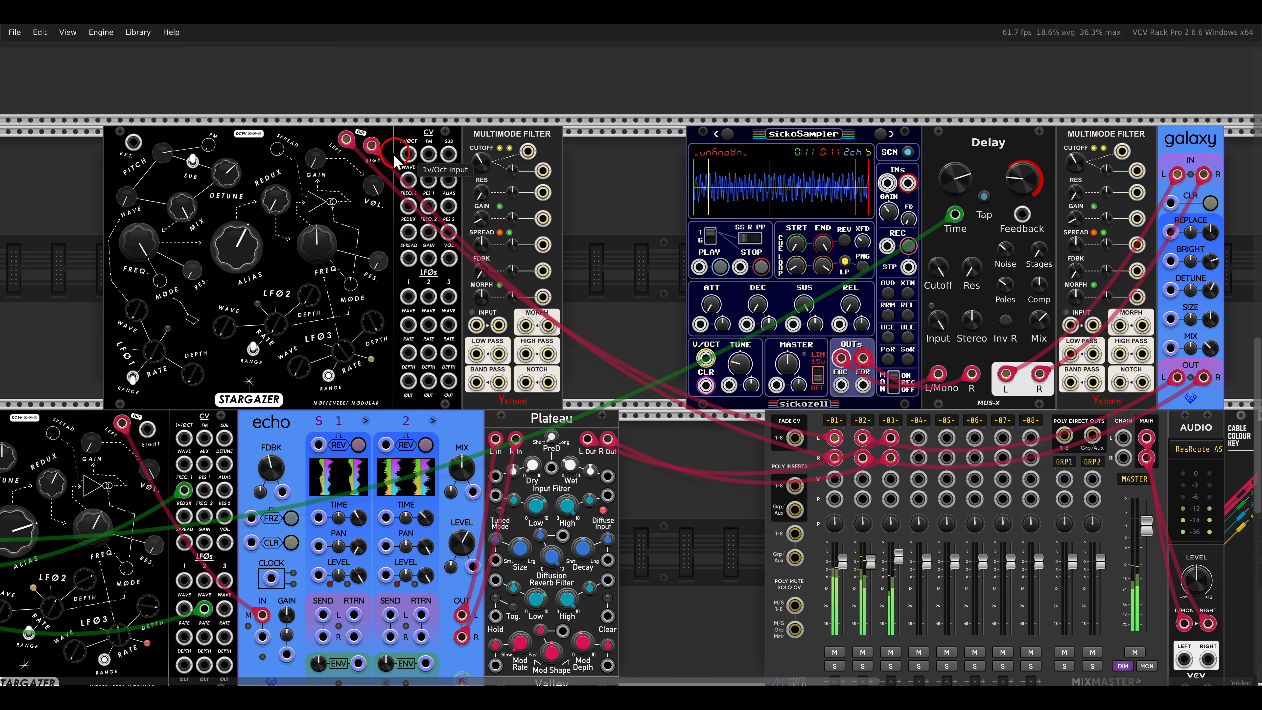
{"action": "left_click_drag", "start_coordinate": [346, 140], "coordinate": [476, 356]}
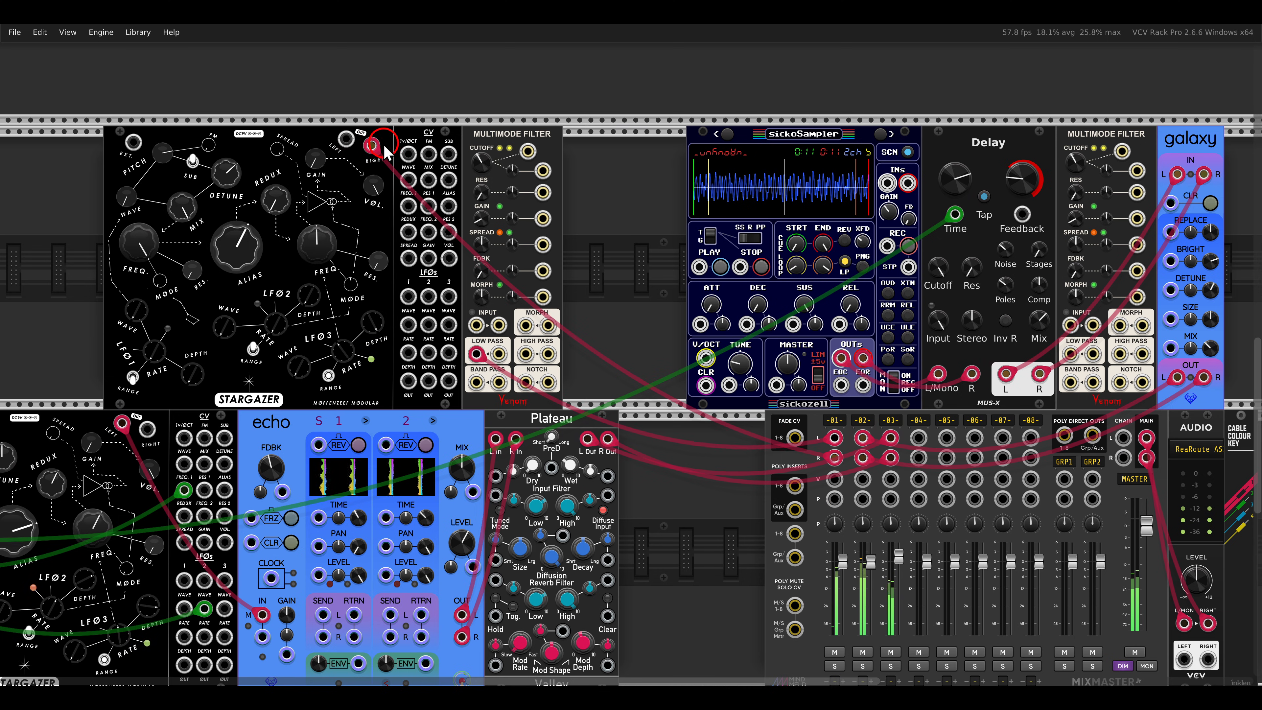
{"action": "left_click_drag", "start_coordinate": [370, 145], "coordinate": [499, 325]}
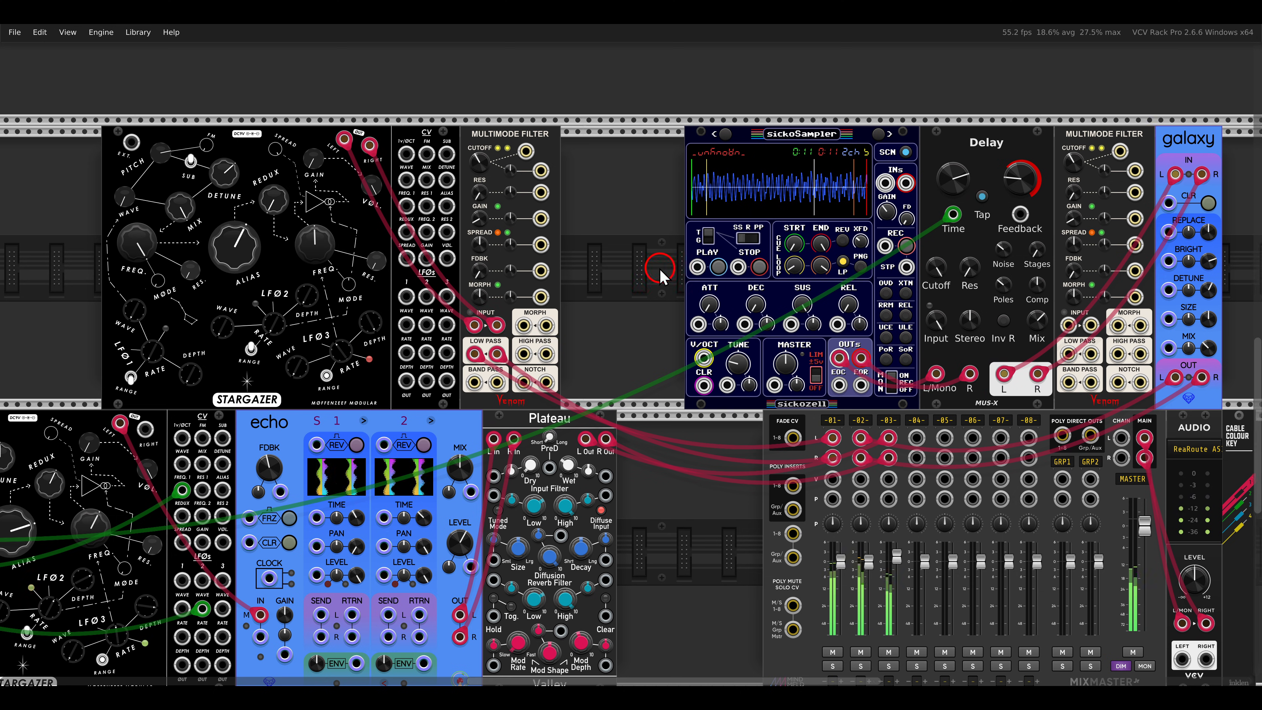
Step: Patch Delay's stereo output into the second Multimode Filter and its low-pass outputs into galaxy's inputs
{"action": "left_click_drag", "start_coordinate": [657, 271], "coordinate": [397, 252]}
{"action": "left_click_drag", "start_coordinate": [911, 149], "coordinate": [803, 298]}
{"action": "left_click_drag", "start_coordinate": [936, 149], "coordinate": [828, 327]}
Step: Modulate the first Multimode Filter's cutoff from randMod7 output 4, raising its base cutoff and cutoff CV amount
{"action": "left_click_drag", "start_coordinate": [383, 284], "coordinate": [900, 251]}
{"action": "left_click_drag", "start_coordinate": [837, 130], "coordinate": [155, 559]}
{"action": "scroll", "coordinate": [840, 114], "scroll_direction": "up", "scroll_amount": 3}
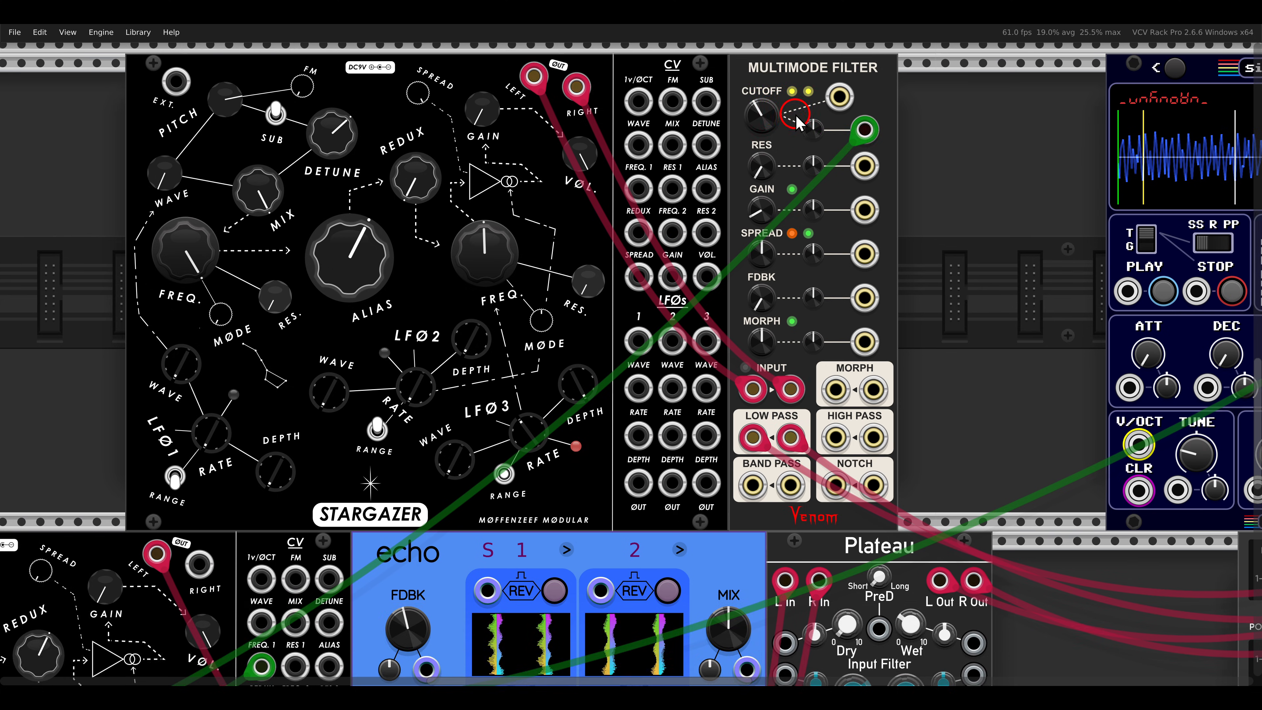
{"action": "left_click_drag", "start_coordinate": [680, 99], "coordinate": [705, 144]}
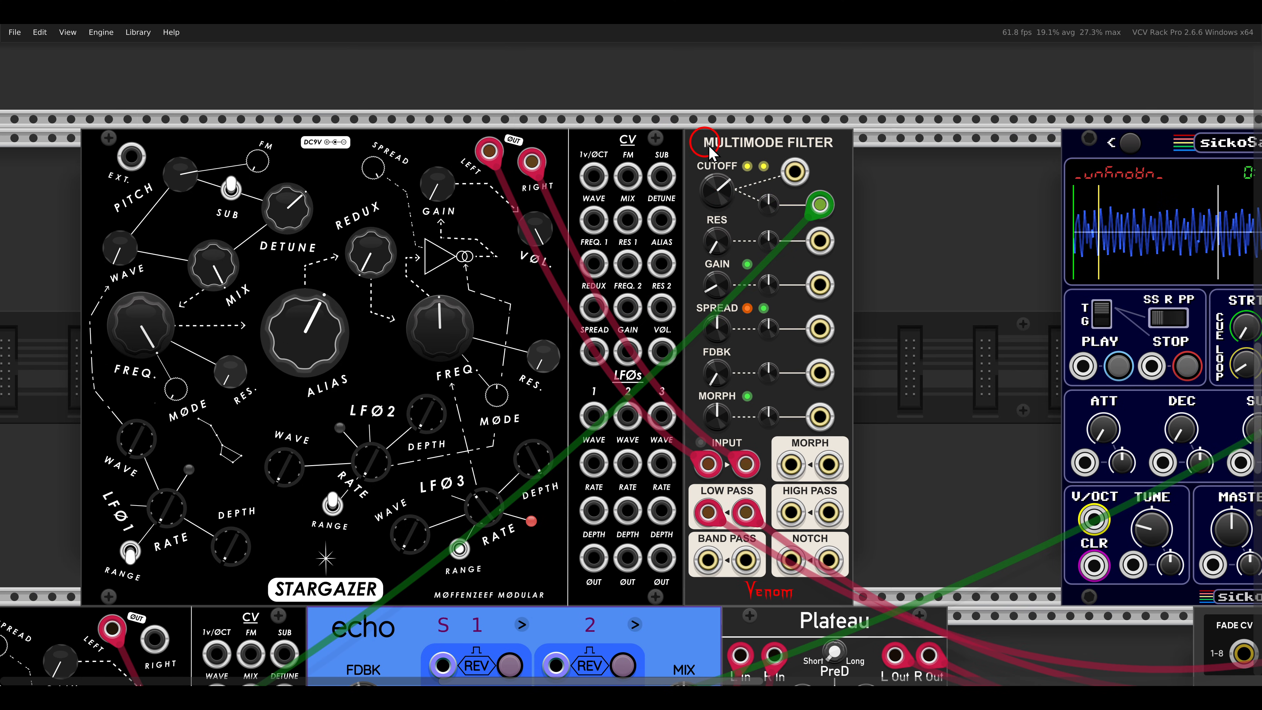
{"action": "left_click_drag", "start_coordinate": [767, 207], "coordinate": [749, 175]}
Step: Patch another randMod7 output to the cutoff CV input of the second Multimode Filter, between Delay and galaxy
{"action": "scroll", "coordinate": [749, 180], "scroll_direction": "down", "scroll_amount": 3}
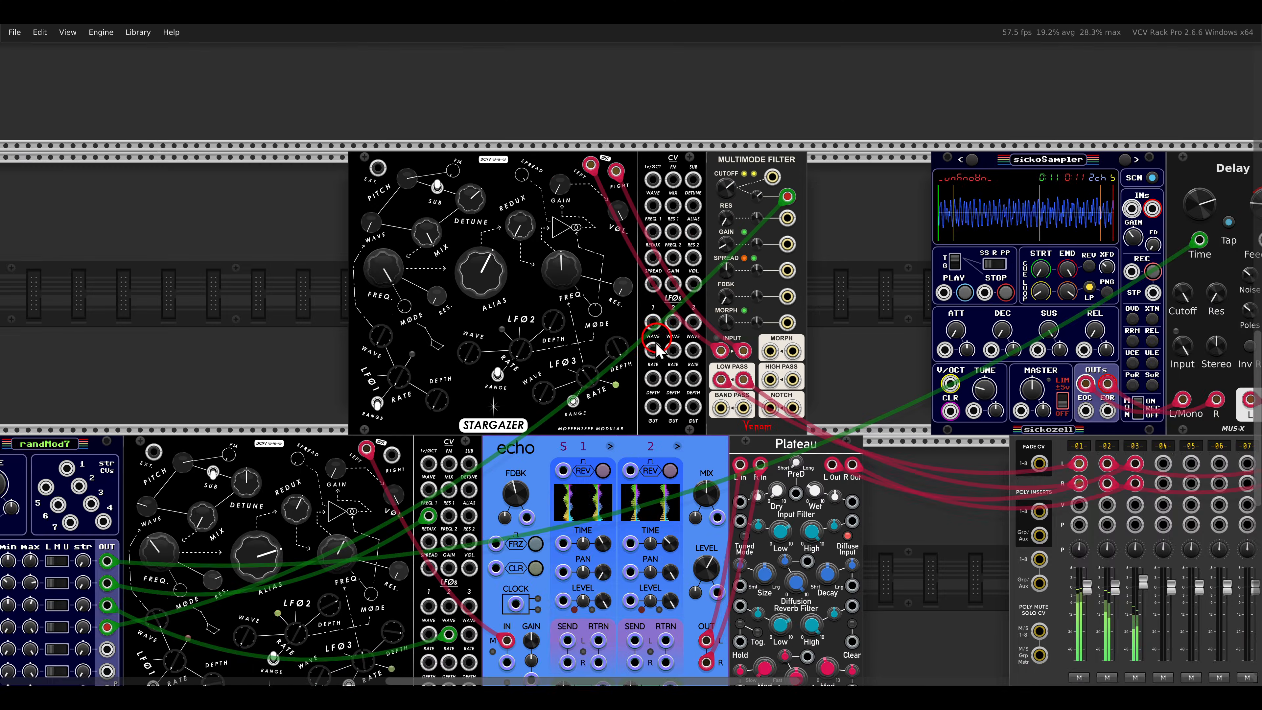
{"action": "left_click_drag", "start_coordinate": [613, 386], "coordinate": [1046, 121]}
{"action": "scroll", "coordinate": [389, 373], "scroll_direction": "up", "scroll_amount": 3}
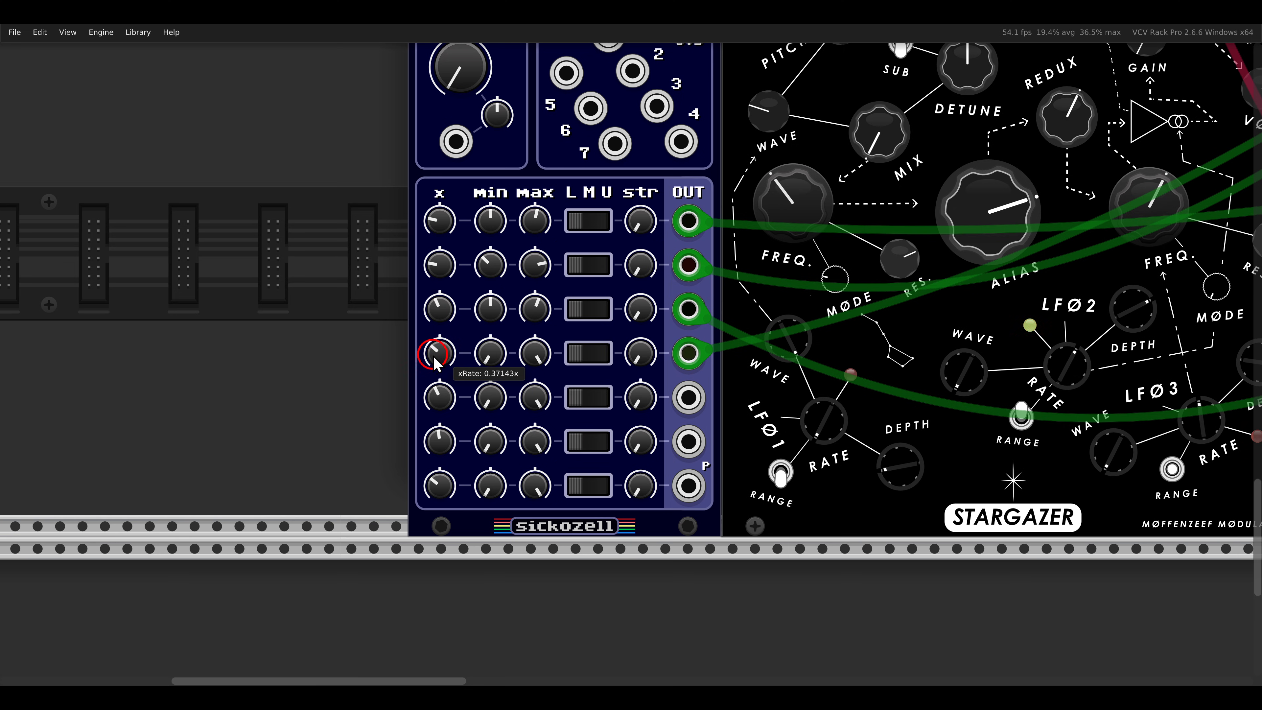
{"action": "scroll", "coordinate": [541, 318], "scroll_direction": "down", "scroll_amount": 3}
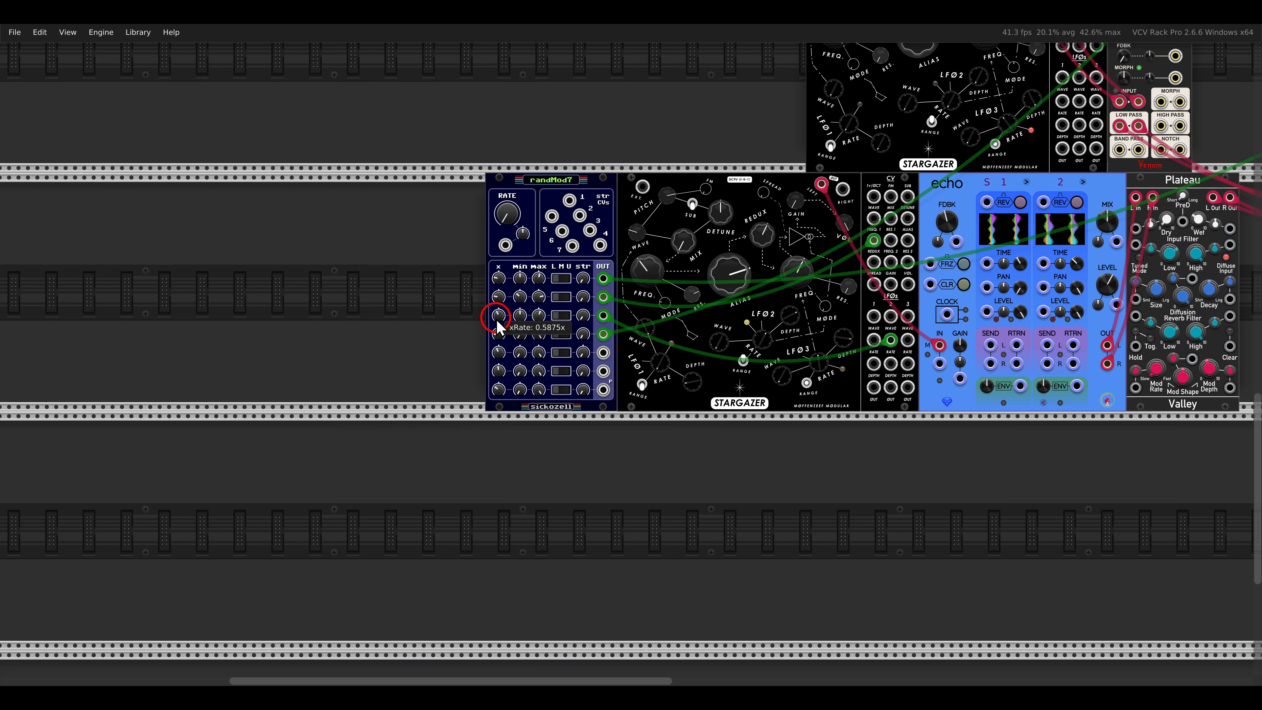
{"action": "left_click_drag", "start_coordinate": [1007, 231], "coordinate": [348, 371]}
{"action": "left_click_drag", "start_coordinate": [1038, 140], "coordinate": [323, 323]}
{"action": "scroll", "coordinate": [814, 189], "scroll_direction": "left", "scroll_amount": 13}
{"action": "scroll", "coordinate": [805, 198], "scroll_direction": "down", "scroll_amount": 5}
{"action": "scroll", "coordinate": [323, 323], "scroll_direction": "right", "scroll_amount": 12}
{"action": "scroll", "coordinate": [323, 323], "scroll_direction": "up", "scroll_amount": 4}
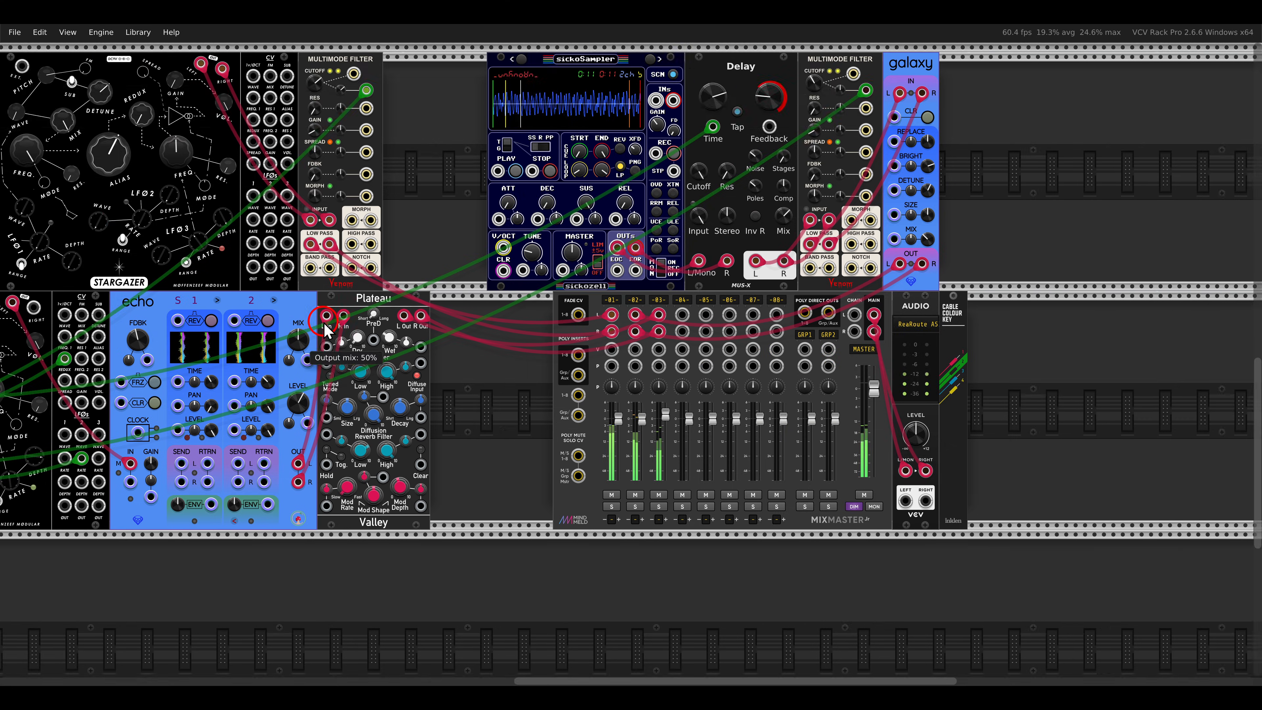
Step: Raise the second Multimode Filter's cutoff and cutoff CV amount, and set its cutoff spread to about 1.8
{"action": "left_click_drag", "start_coordinate": [817, 118], "coordinate": [686, 248]}
{"action": "scroll", "coordinate": [692, 241], "scroll_direction": "up", "scroll_amount": 4}
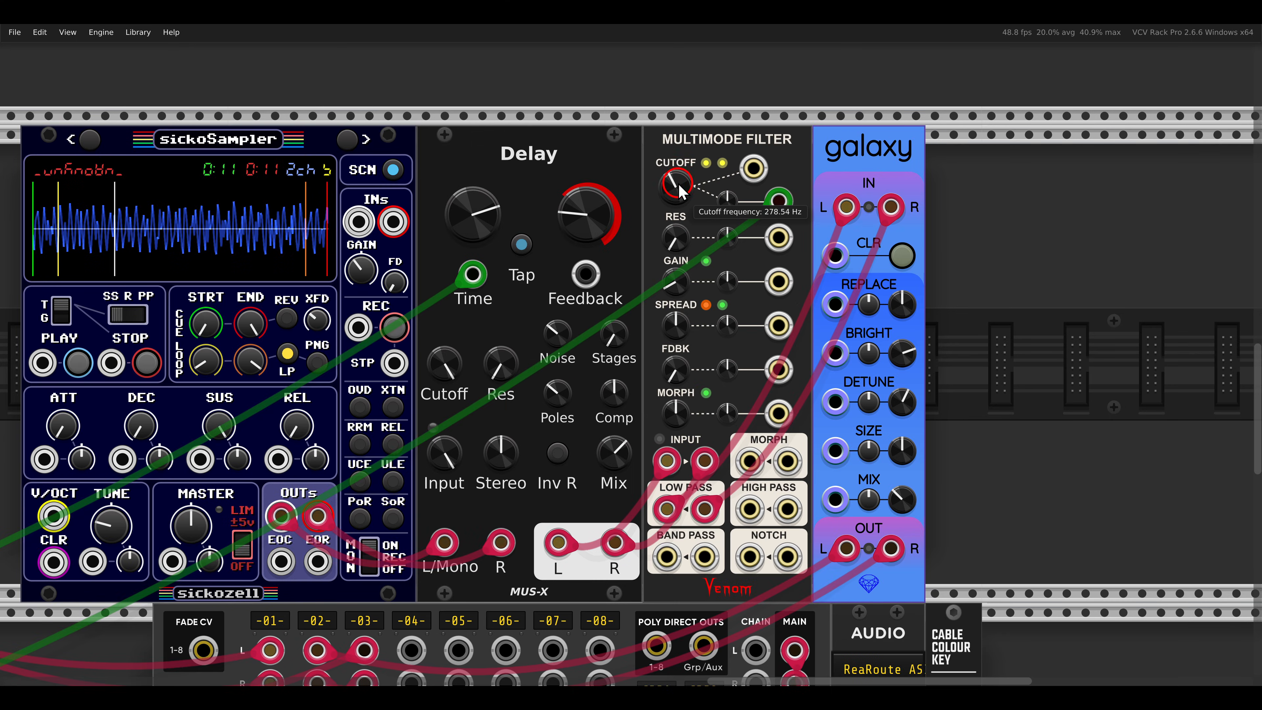
{"action": "left_click_drag", "start_coordinate": [727, 200], "coordinate": [714, 188]}
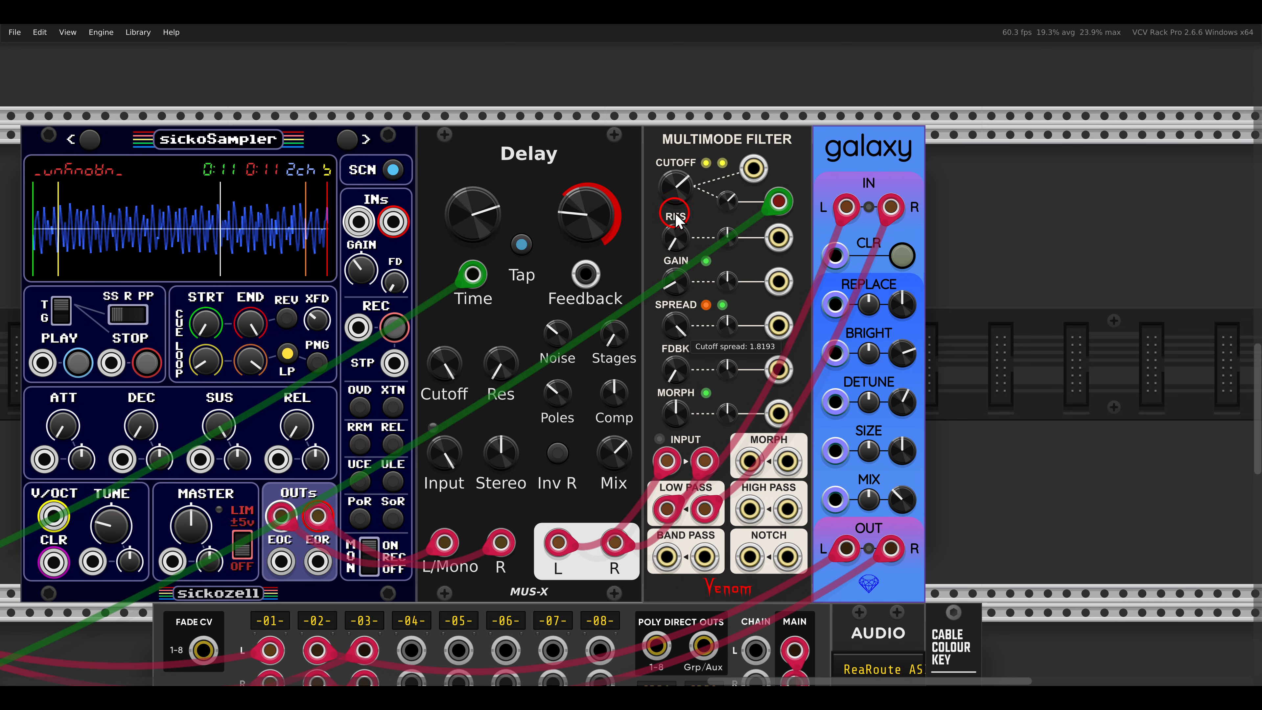
Step: Reset the cutoff spread of the second Multimode Filter, between Delay and galaxy, to 0
{"action": "left_click_drag", "start_coordinate": [676, 299], "coordinate": [680, 314]}
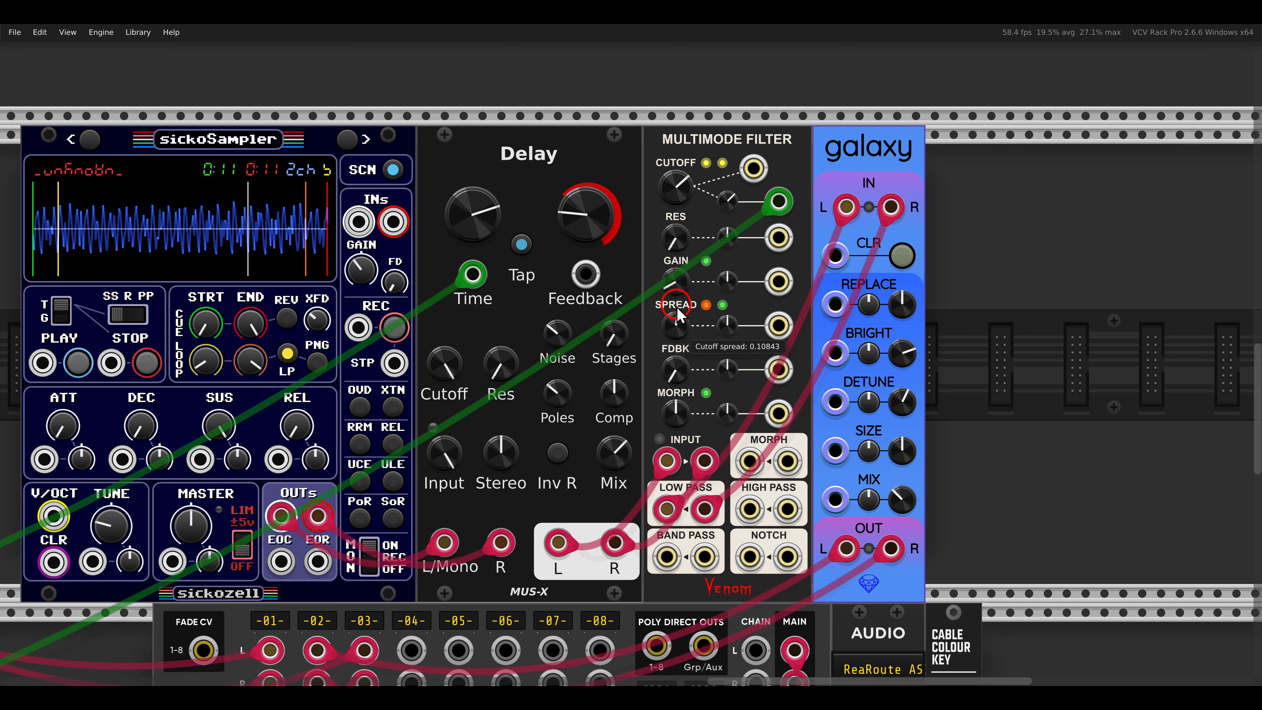
{"action": "left_click_drag", "start_coordinate": [682, 369], "coordinate": [681, 222]}
{"action": "left_click_drag", "start_coordinate": [689, 394], "coordinate": [678, 320]}
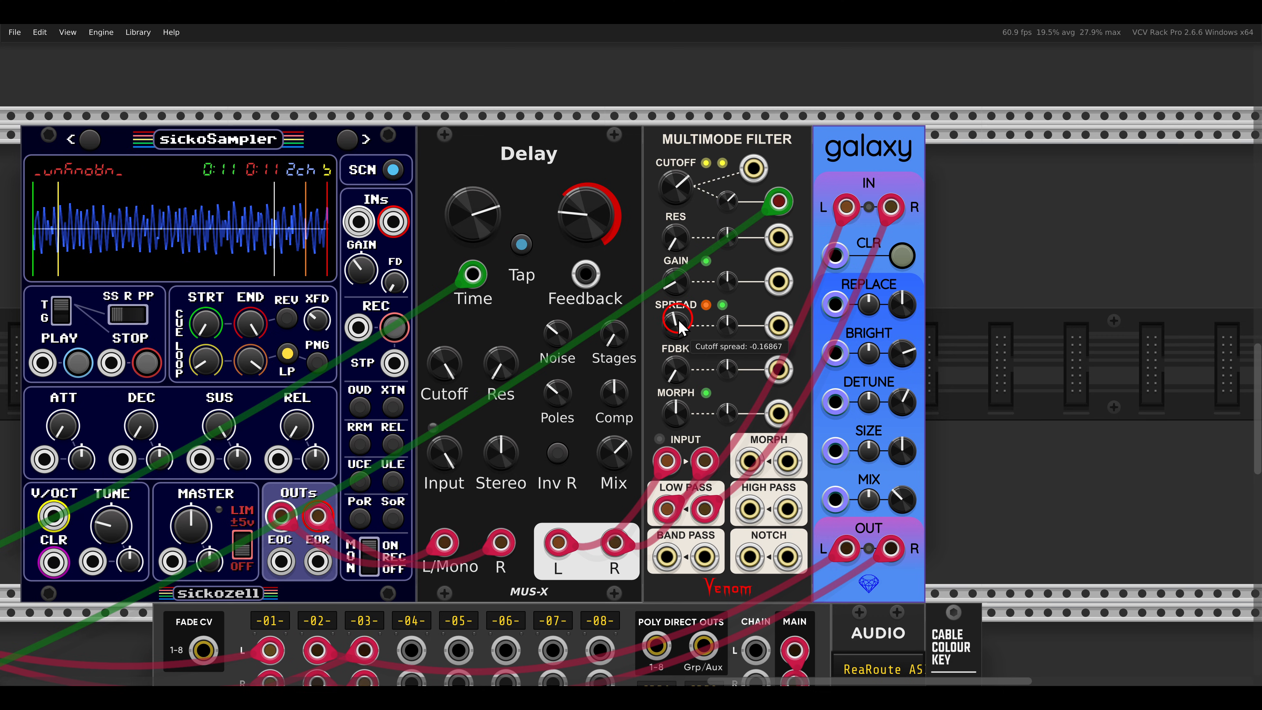
{"action": "double_click", "coordinate": [677, 321]}
Step: Patch another randMod7 output to the second Multimode Filter's spread CV input and adjust its spread CV amount
{"action": "left_click_drag", "start_coordinate": [784, 327], "coordinate": [549, 348]}
{"action": "key", "text": "Left"}
{"action": "key", "text": "Down"}
{"action": "key", "text": "Down"}
{"action": "key", "text": "Left"}
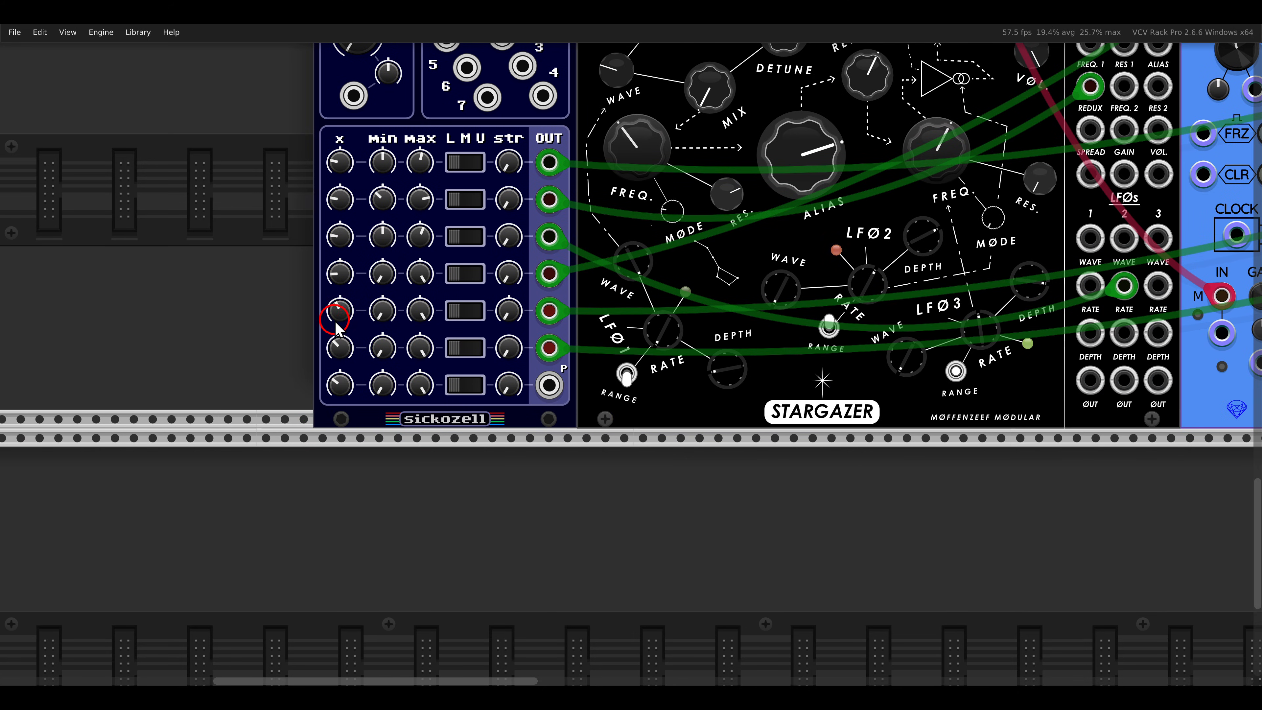
{"action": "left_click_drag", "start_coordinate": [337, 324], "coordinate": [342, 361]}
{"action": "key", "text": "Right"}
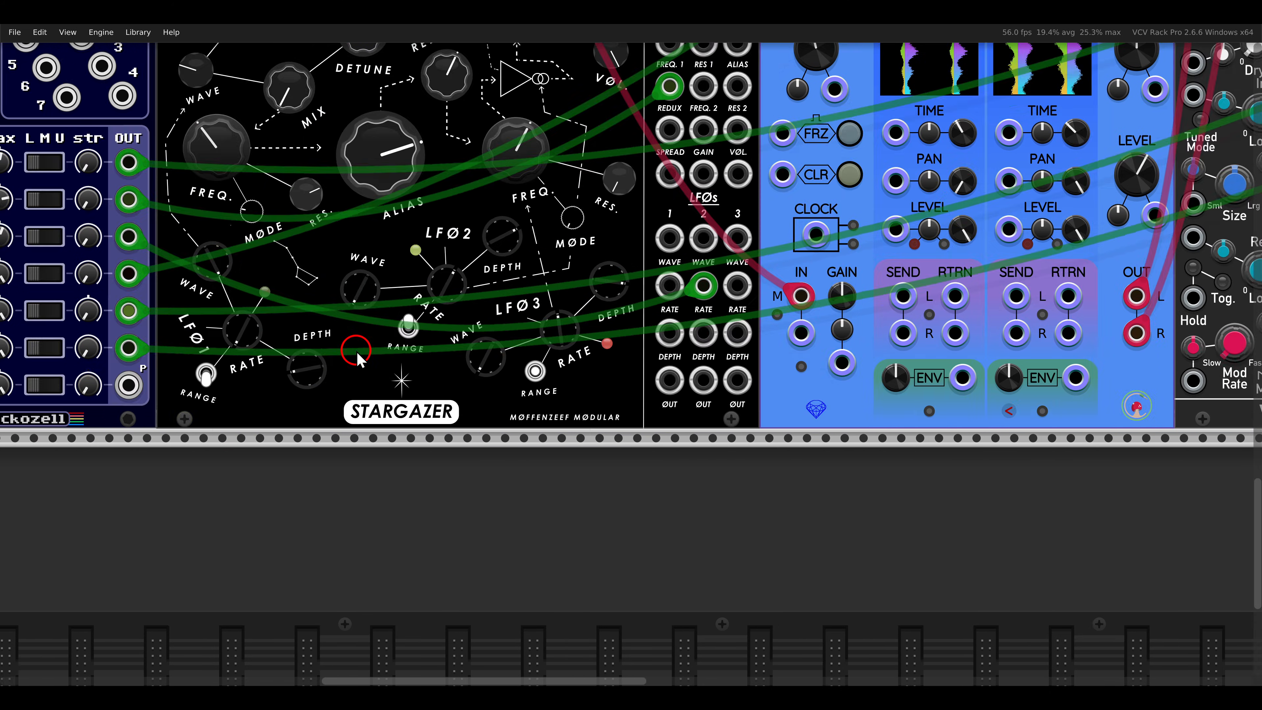
{"action": "key", "text": "Up"}
{"action": "key", "text": "Up"}
{"action": "key", "text": "Right"}
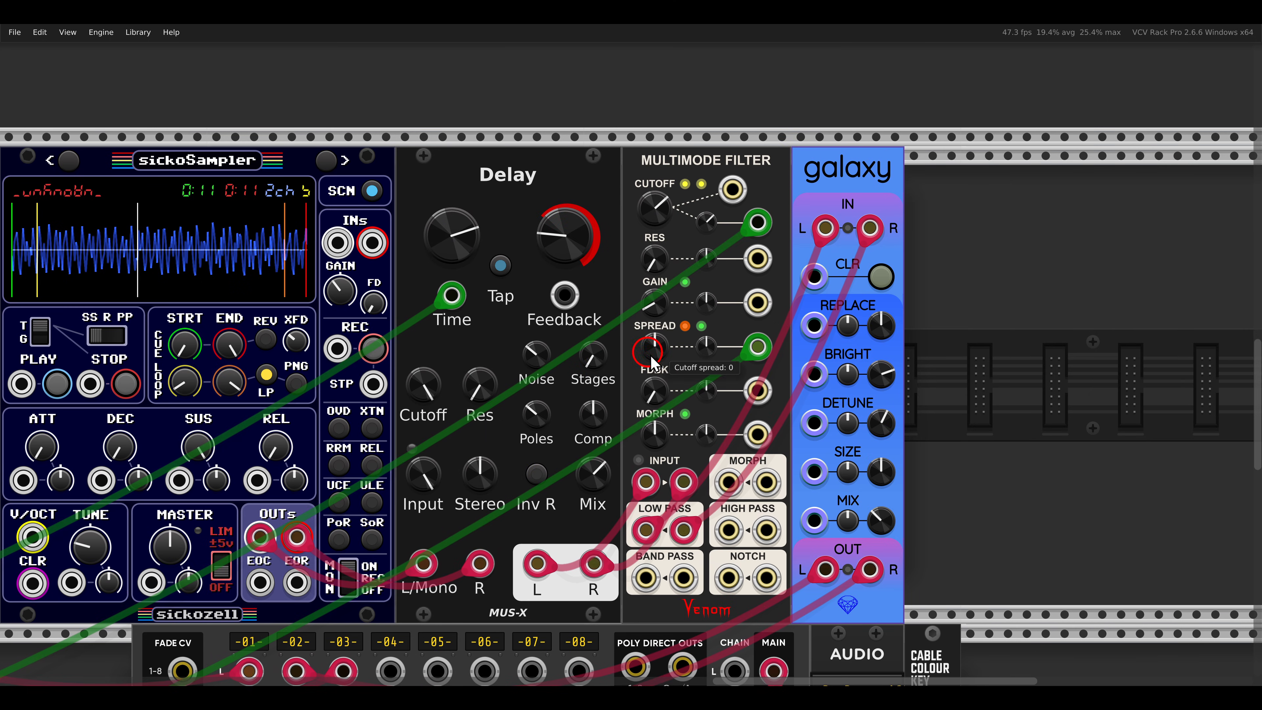
{"action": "left_click_drag", "start_coordinate": [705, 349], "coordinate": [957, 247]}
Step: Add a Grains module in the empty row beneath the second Stargazer, Echo and Plateau
{"action": "scroll", "coordinate": [689, 310], "scroll_direction": "down", "scroll_amount": 4}
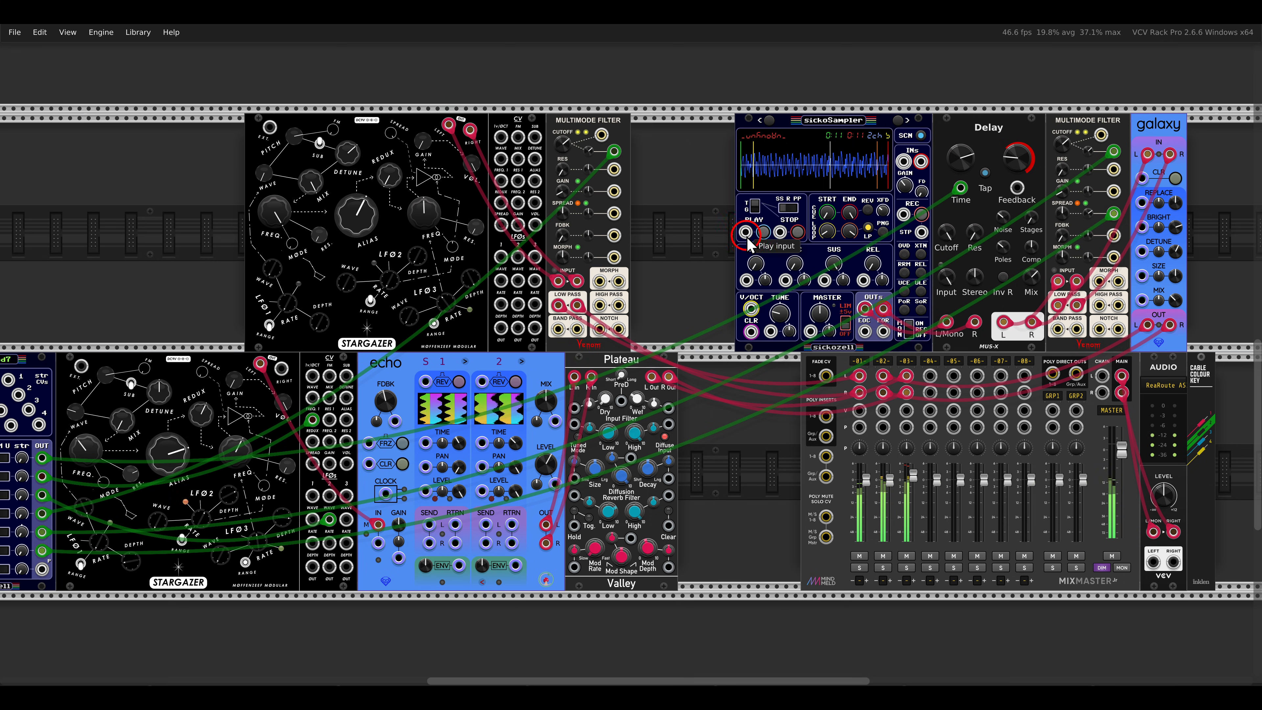
{"action": "left_click_drag", "start_coordinate": [15, 381], "coordinate": [133, 379]}
{"action": "left_click_drag", "start_coordinate": [724, 277], "coordinate": [691, 274]}
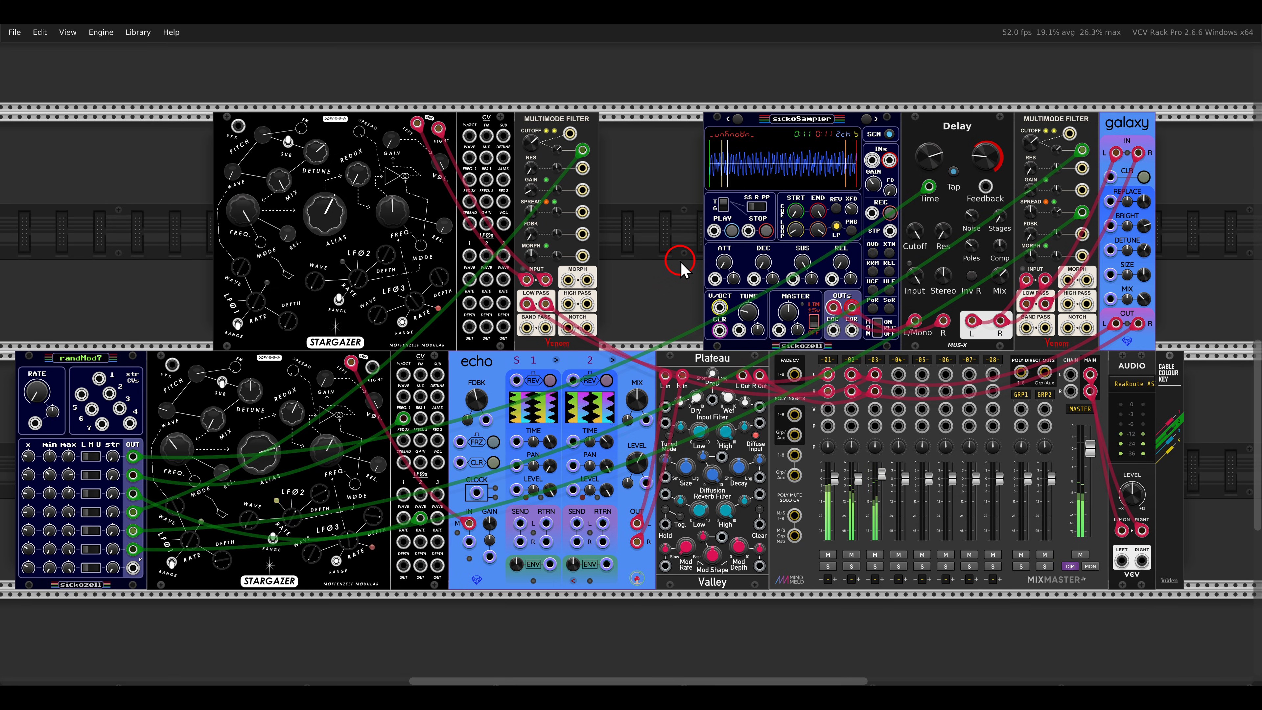
{"action": "left_click_drag", "start_coordinate": [670, 254], "coordinate": [132, 132]}
{"action": "left_click_drag", "start_coordinate": [619, 168], "coordinate": [880, 135]}
{"action": "left_click", "coordinate": [961, 144]}
{"action": "left_click_drag", "start_coordinate": [906, 426], "coordinate": [904, 228]}
{"action": "left_click_drag", "start_coordinate": [678, 466], "coordinate": [810, 334]}
{"action": "right_click", "coordinate": [774, 359]}
{"action": "left_click_drag", "start_coordinate": [631, 349], "coordinate": [726, 349]}
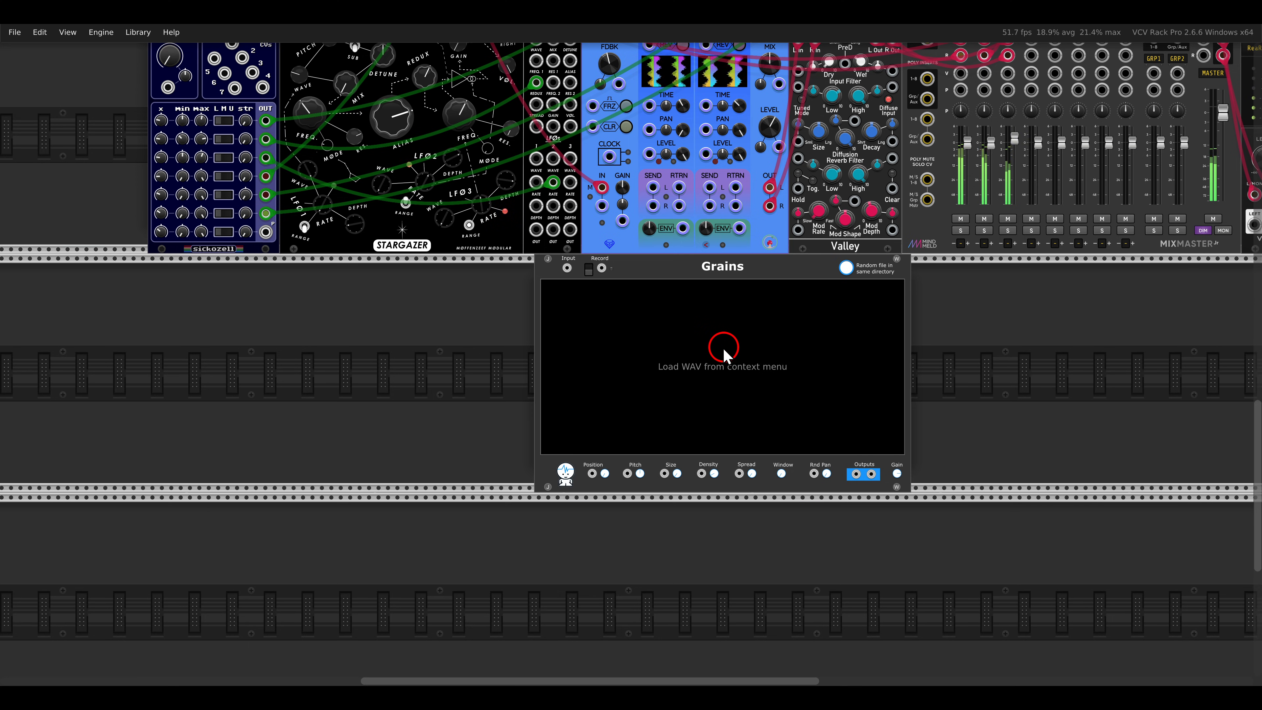
Step: Patch an existing audio signal into Grains' input, record about 5.5 s of it, and unplug the input cable
{"action": "scroll", "coordinate": [647, 305], "scroll_direction": "up", "scroll_amount": 2}
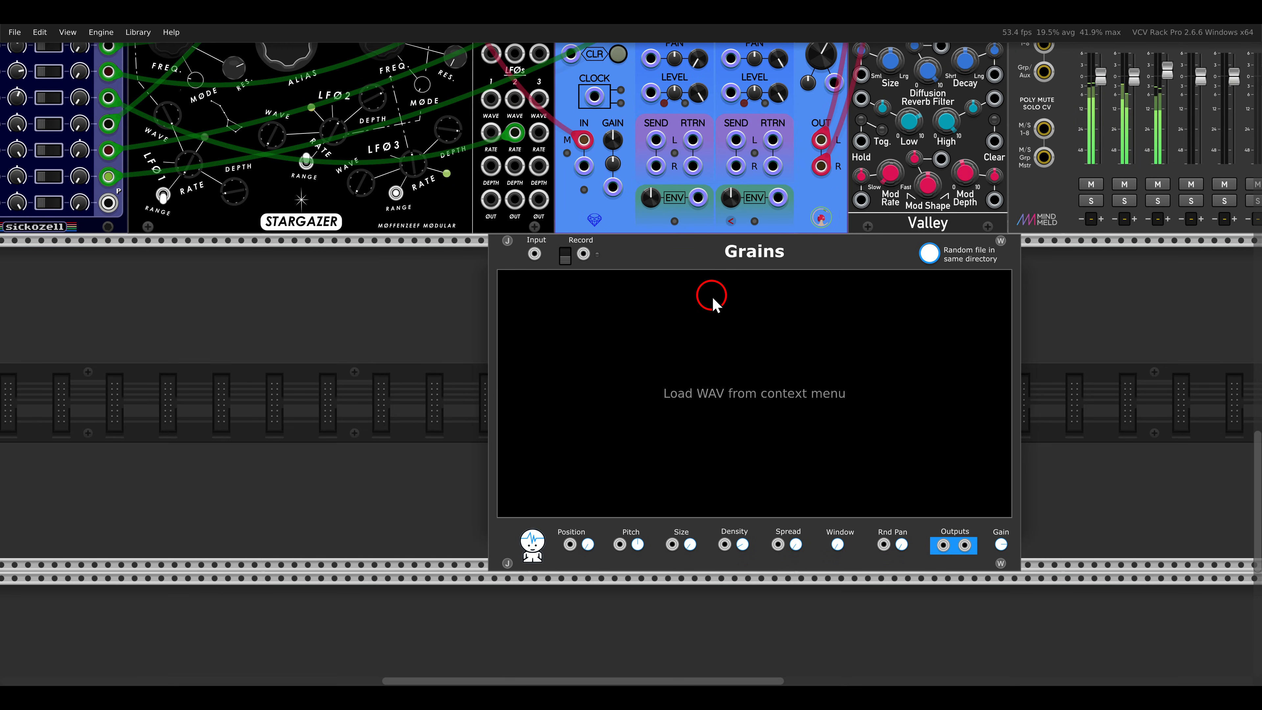
{"action": "left_click_drag", "start_coordinate": [543, 249], "coordinate": [887, 160]}
{"action": "scroll", "coordinate": [834, 200], "scroll_direction": "left", "scroll_amount": 12}
{"action": "scroll", "coordinate": [834, 199], "scroll_direction": "down", "scroll_amount": 5}
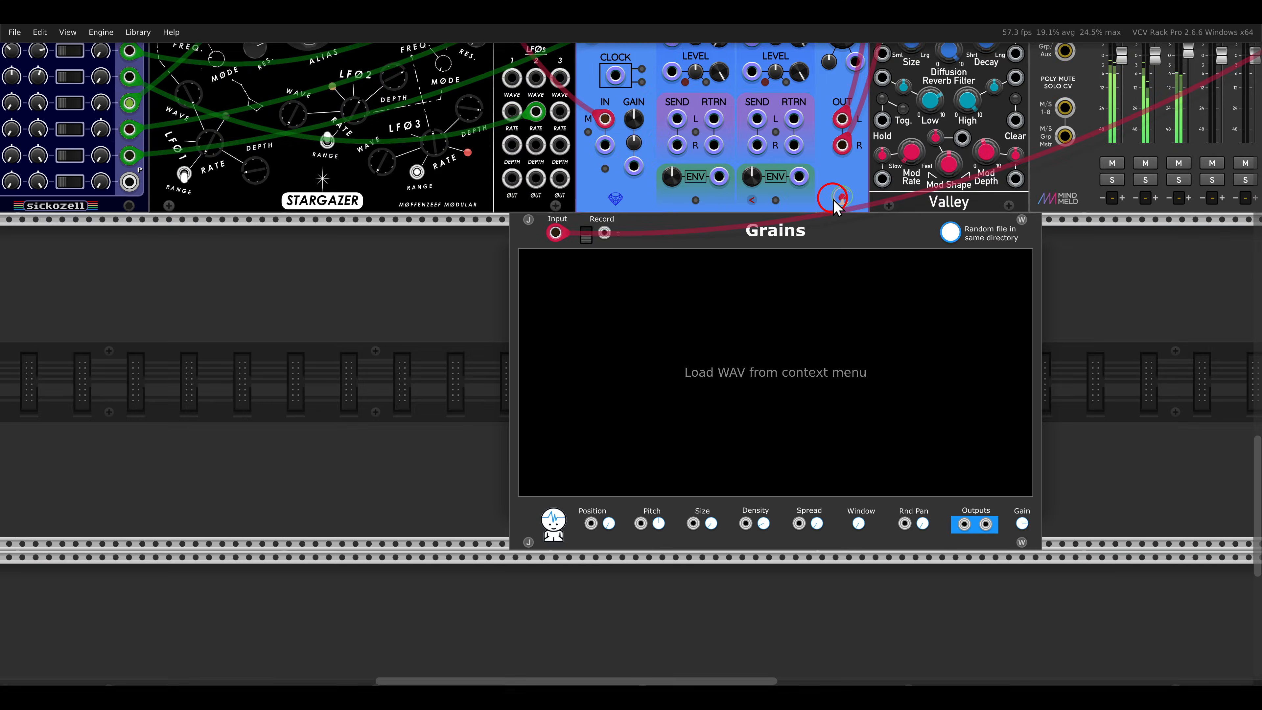
{"action": "left_click", "coordinate": [587, 237]}
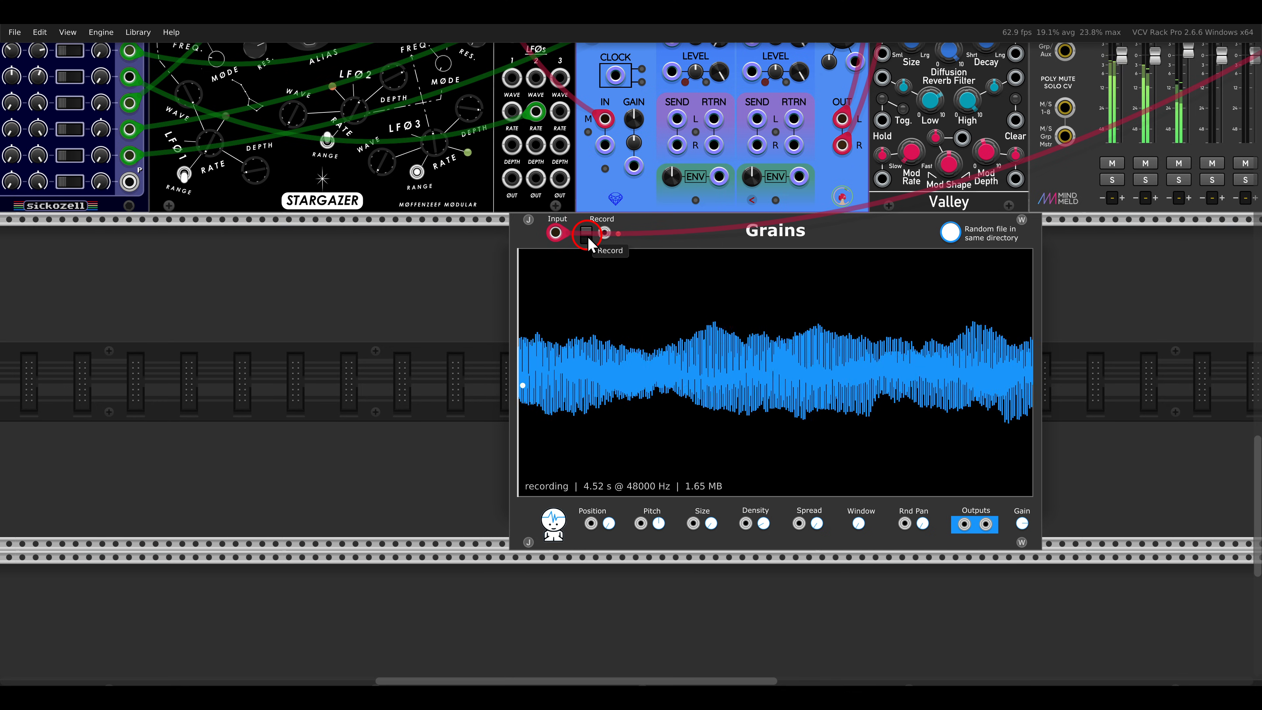
{"action": "left_click", "coordinate": [588, 237]}
{"action": "left_click_drag", "start_coordinate": [556, 232], "coordinate": [1088, 286]}
Step: Patch Grains' stereo outputs into MixMaster channel 4 and solo that channel
{"action": "scroll", "coordinate": [1073, 283], "scroll_direction": "right", "scroll_amount": 5}
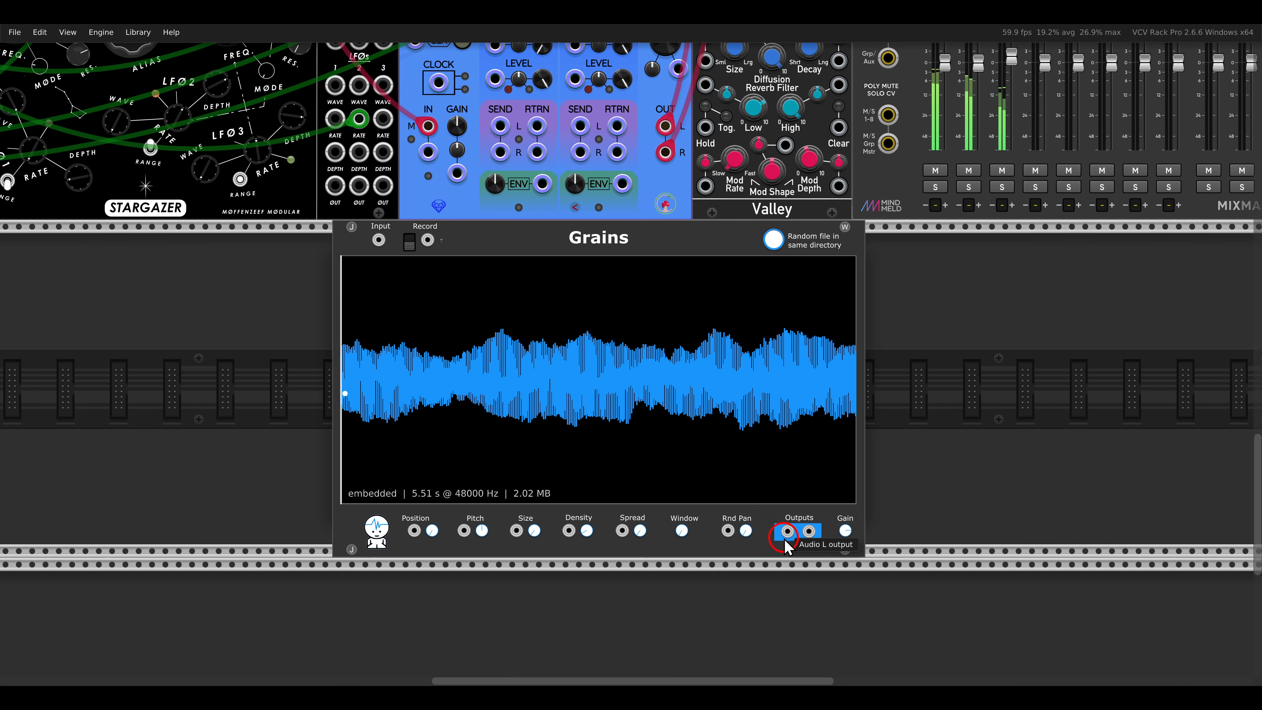
{"action": "left_click_drag", "start_coordinate": [787, 531], "coordinate": [725, 469]}
{"action": "scroll", "coordinate": [786, 540], "scroll_direction": "right", "scroll_amount": 4}
{"action": "scroll", "coordinate": [796, 447], "scroll_direction": "up", "scroll_amount": 5}
{"action": "left_click", "coordinate": [825, 355]}
{"action": "scroll", "coordinate": [831, 149], "scroll_direction": "down", "scroll_amount": 6}
{"action": "scroll", "coordinate": [831, 150], "scroll_direction": "left", "scroll_amount": 4}
{"action": "scroll", "coordinate": [776, 467], "scroll_direction": "left", "scroll_amount": 6}
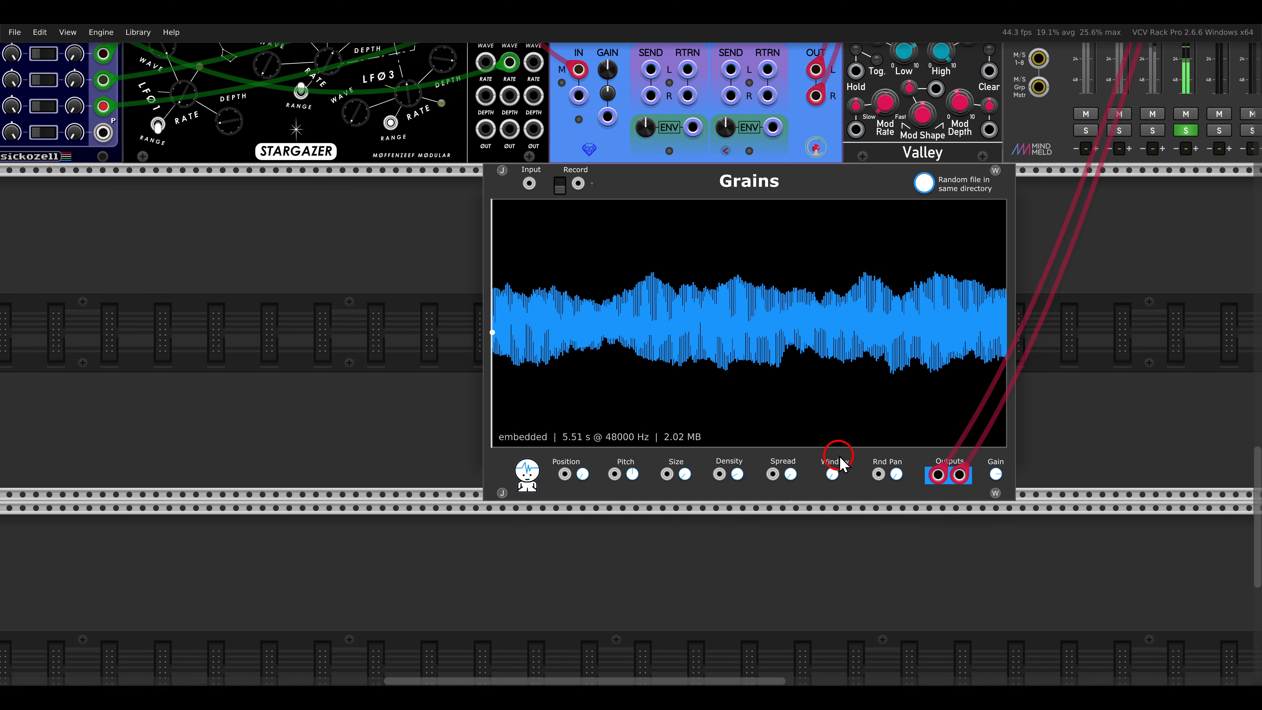
Step: Move Grains' playback position to just before the middle of the recording and set the grain size to about 699 ms
{"action": "scroll", "coordinate": [743, 312], "scroll_direction": "up", "scroll_amount": 2, "text": "ctrl"}
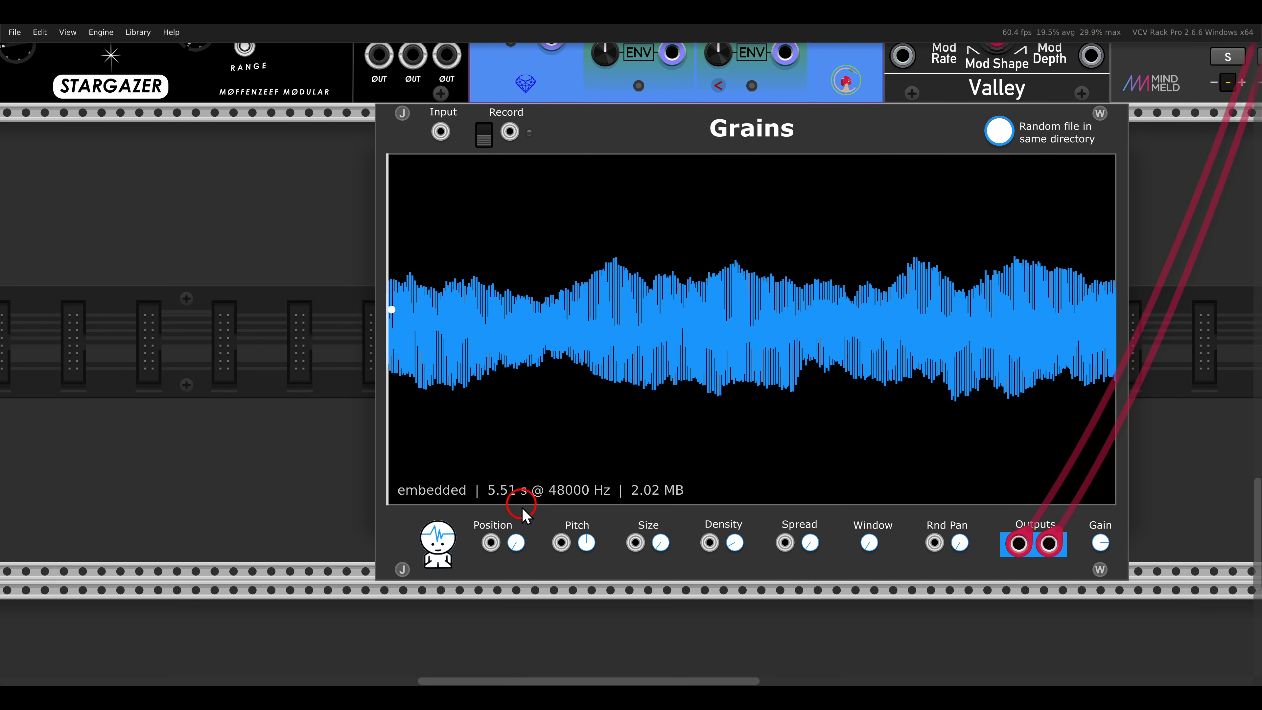
{"action": "left_click_drag", "start_coordinate": [516, 547], "coordinate": [506, 462]}
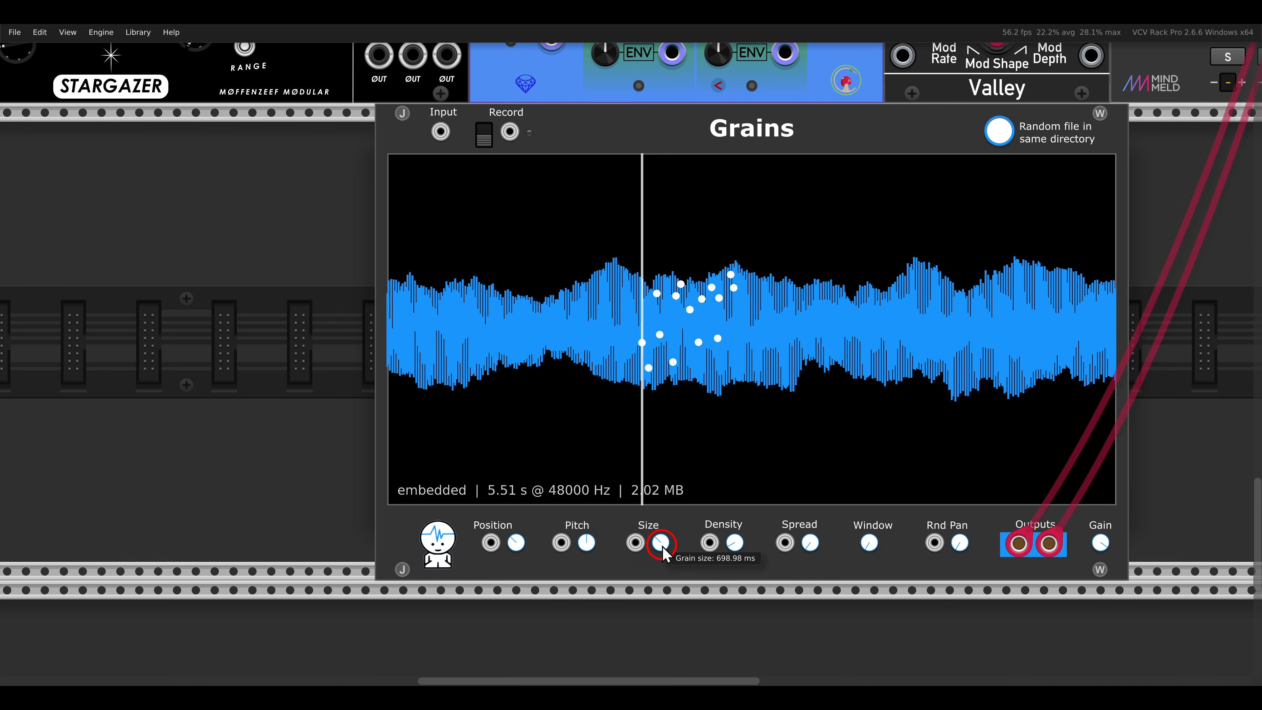
{"action": "left_click_drag", "start_coordinate": [516, 544], "coordinate": [542, 531]}
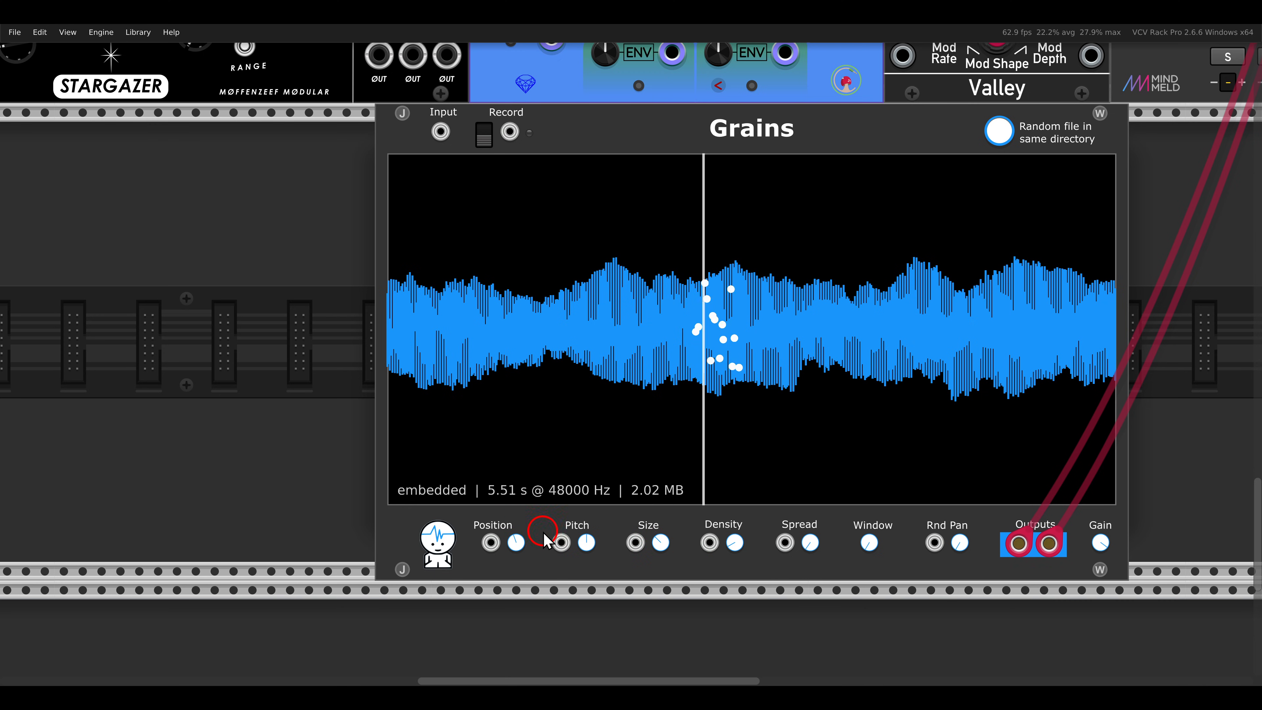
Step: Raise Grains' pitch, increase its spread, and turn its random pan up fully
{"action": "right_click", "coordinate": [589, 546]}
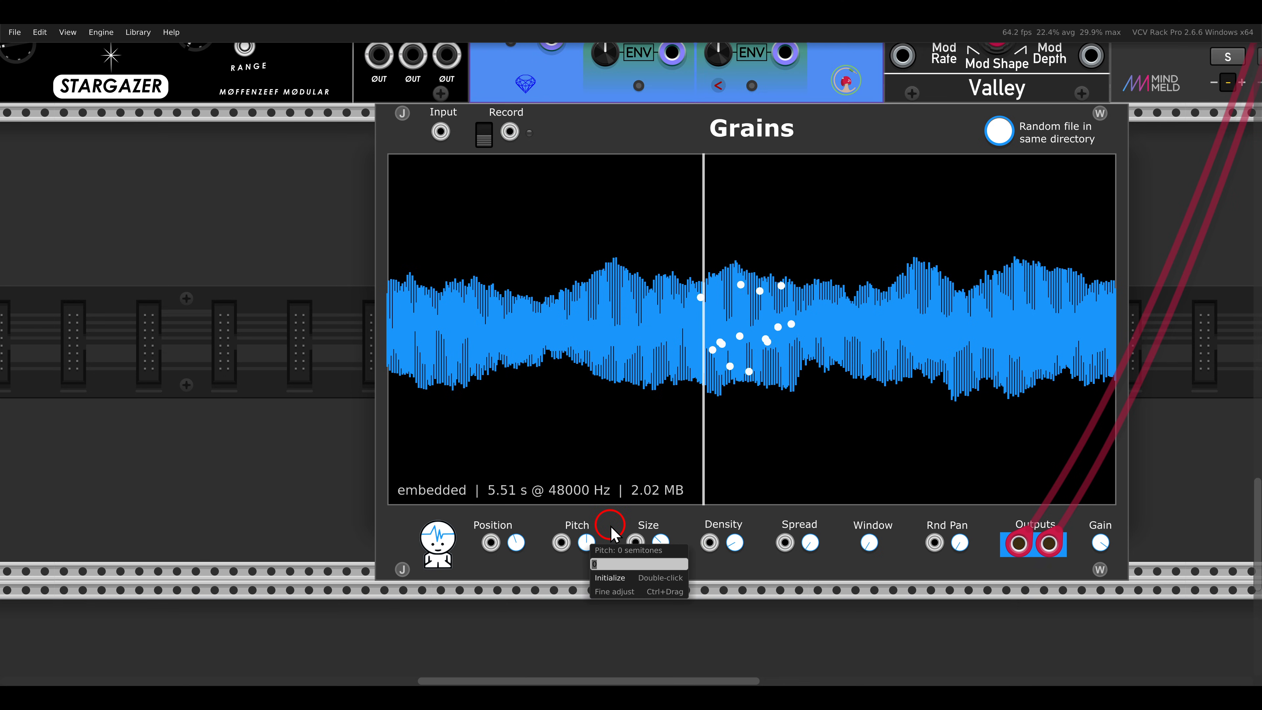
{"action": "key", "text": "Return"}
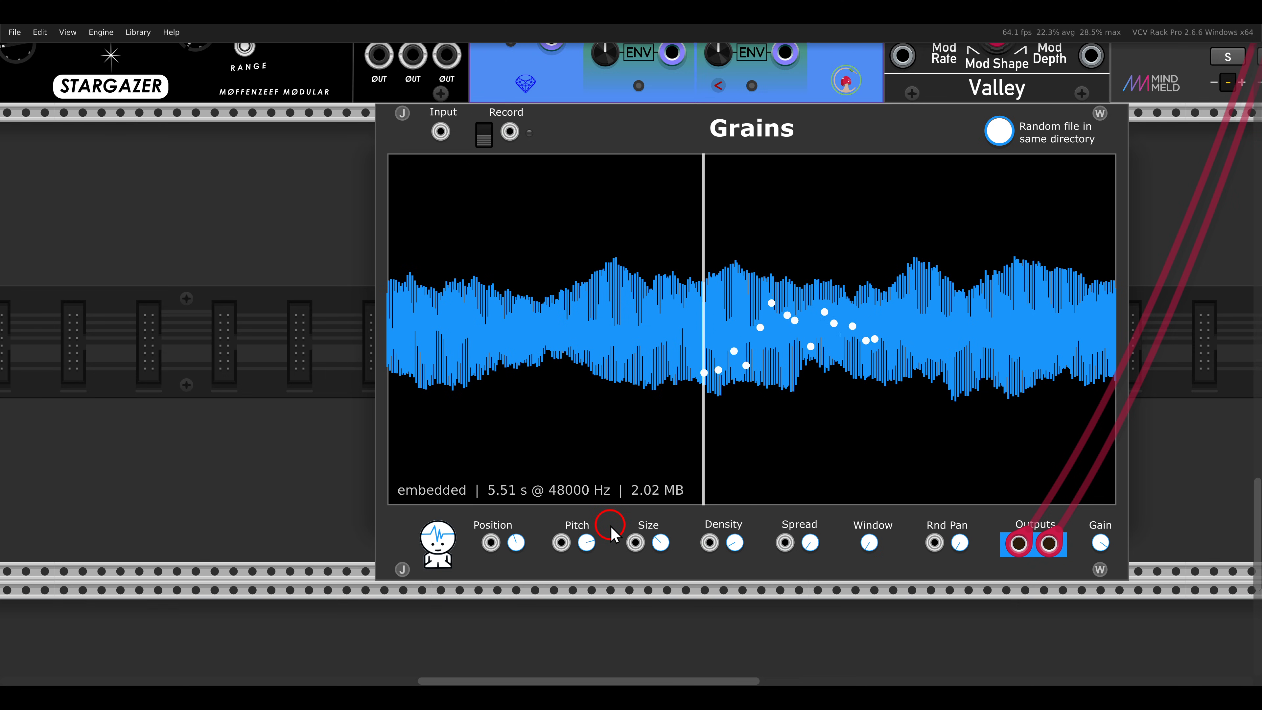
{"action": "mouse_move", "coordinate": [809, 550]}
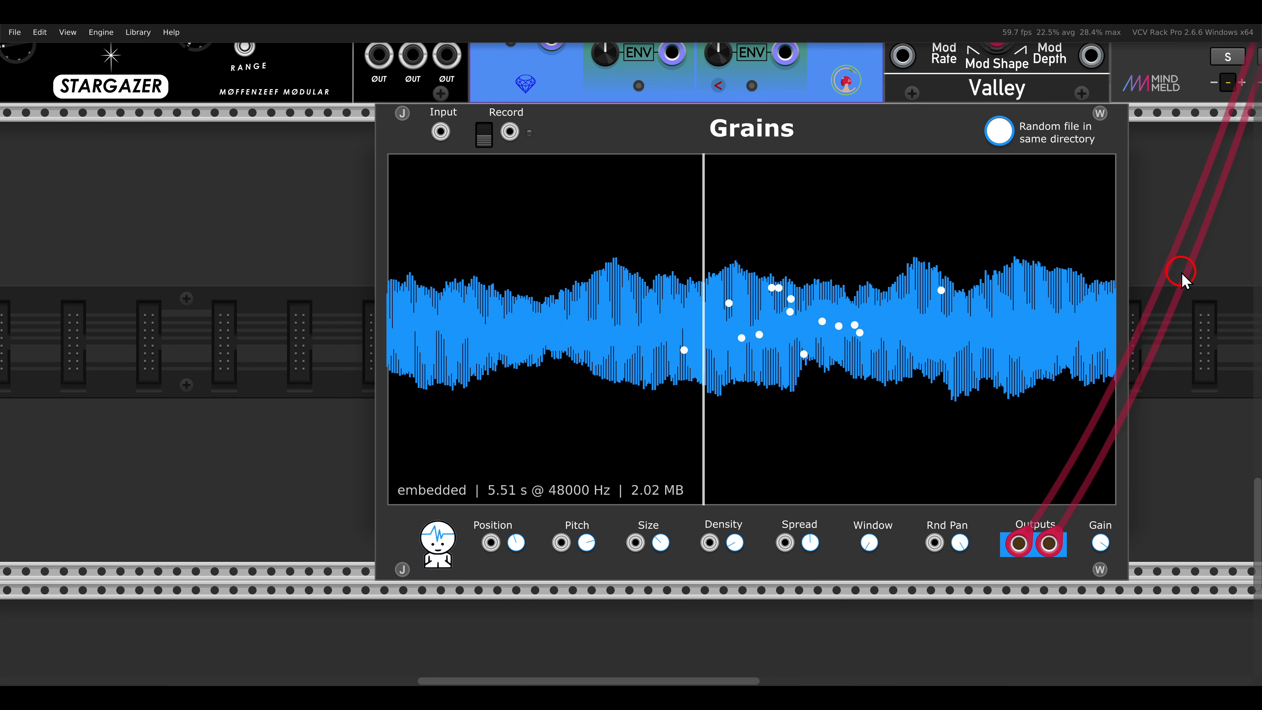
{"action": "left_click_drag", "start_coordinate": [1183, 281], "coordinate": [1073, 282]}
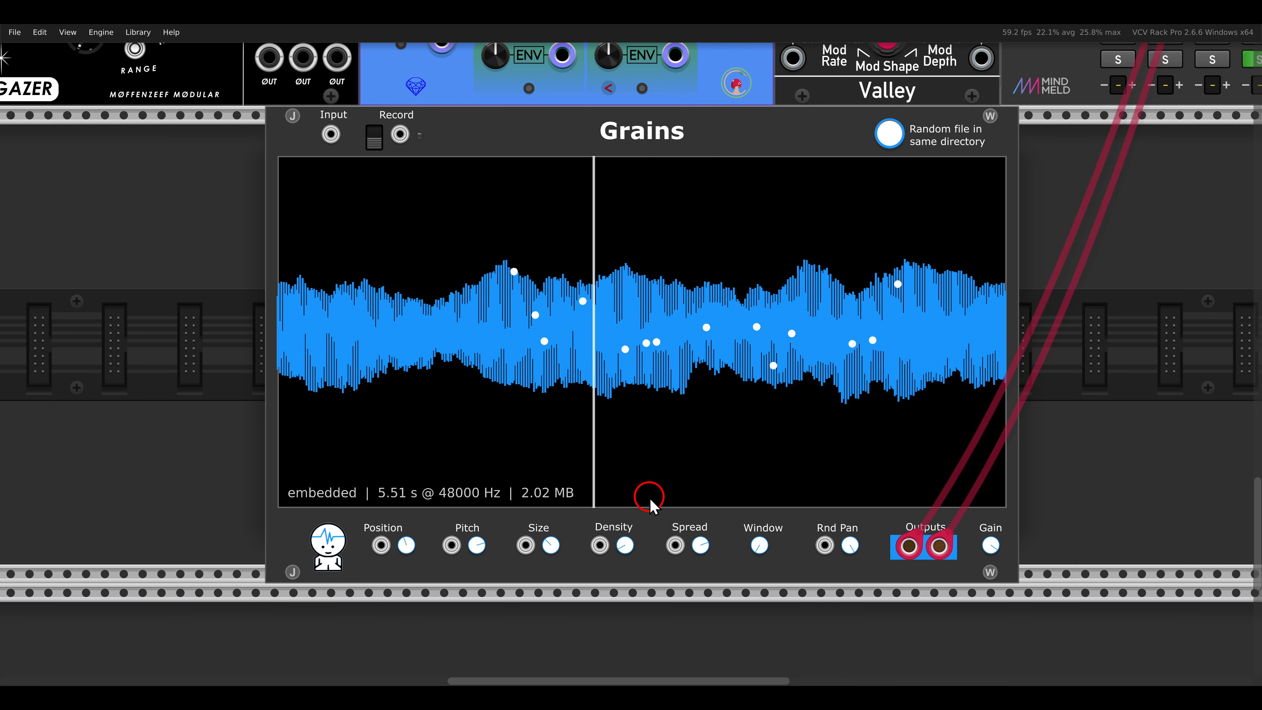
Step: Add a galaxy module beside Grains and patch it between Grains' stereo outputs and the cables to mixer channel 4
{"action": "left_click_drag", "start_coordinate": [783, 153], "coordinate": [405, 187]}
{"action": "scroll", "coordinate": [528, 185], "scroll_direction": "down", "scroll_amount": 2}
{"action": "right_click", "coordinate": [666, 266]}
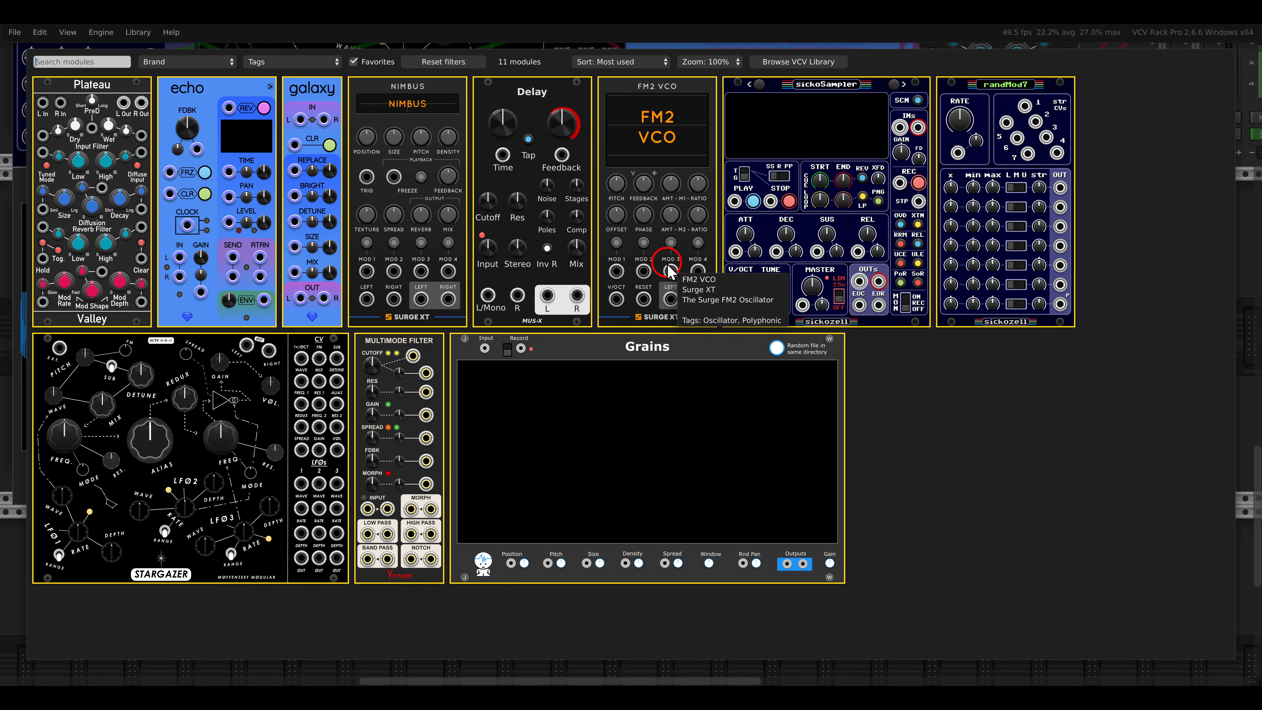
{"action": "left_click", "coordinate": [313, 115]}
{"action": "scroll", "coordinate": [472, 487], "scroll_direction": "up", "scroll_amount": 3}
{"action": "left_click_drag", "start_coordinate": [449, 491], "coordinate": [637, 475]}
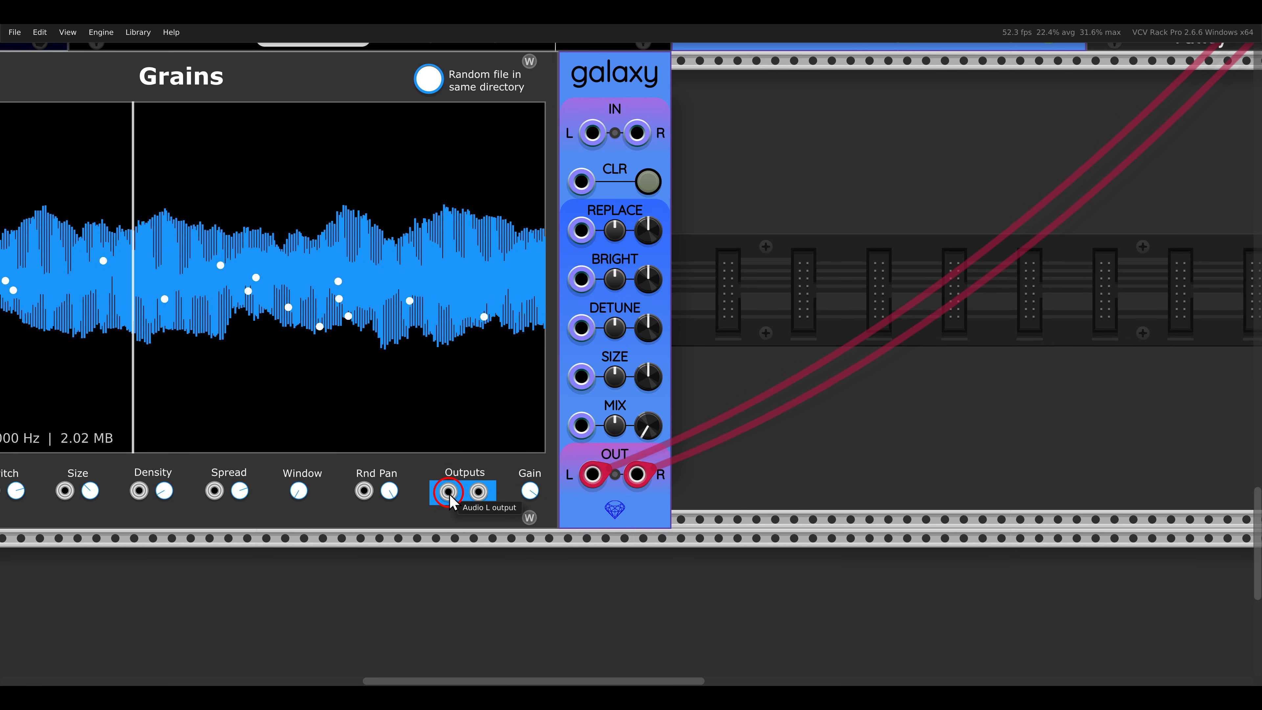
{"action": "left_click_drag", "start_coordinate": [448, 491], "coordinate": [479, 492]}
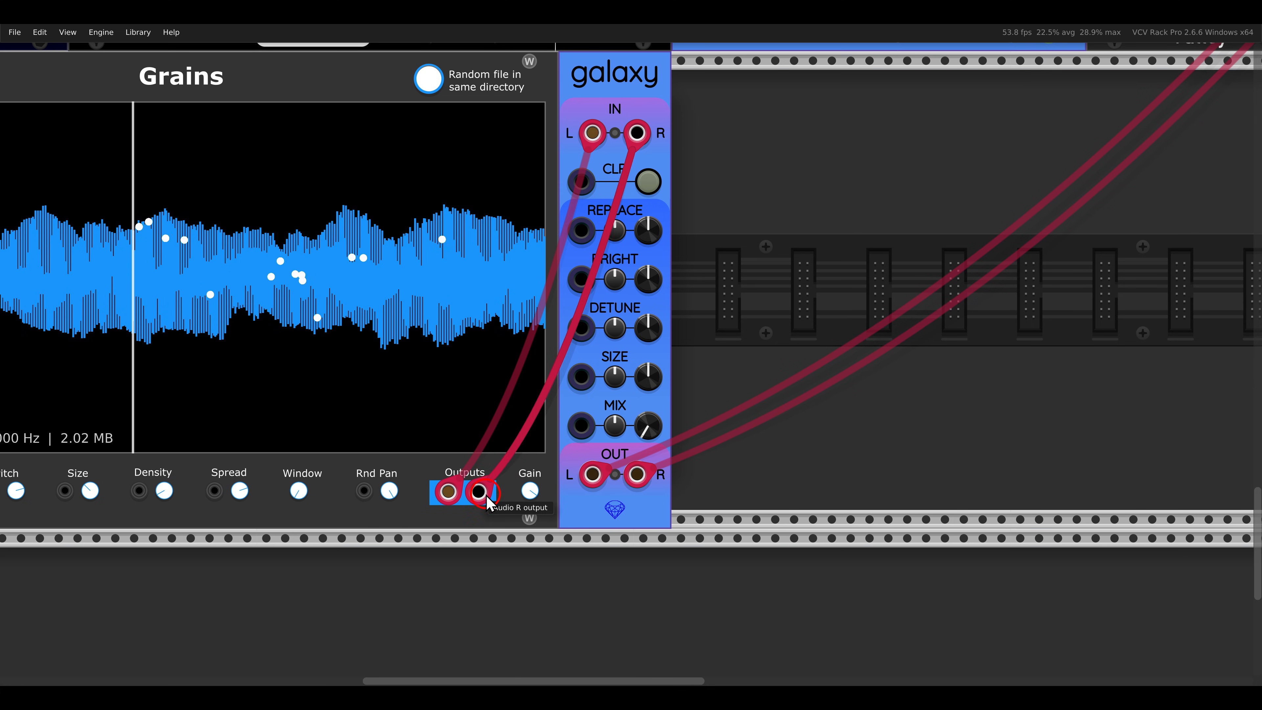
Step: Raise the mix, brightness and detune of the galaxy module beside Grains
{"action": "left_click_drag", "start_coordinate": [648, 423], "coordinate": [632, 352]}
{"action": "mouse_move", "coordinate": [643, 282]}
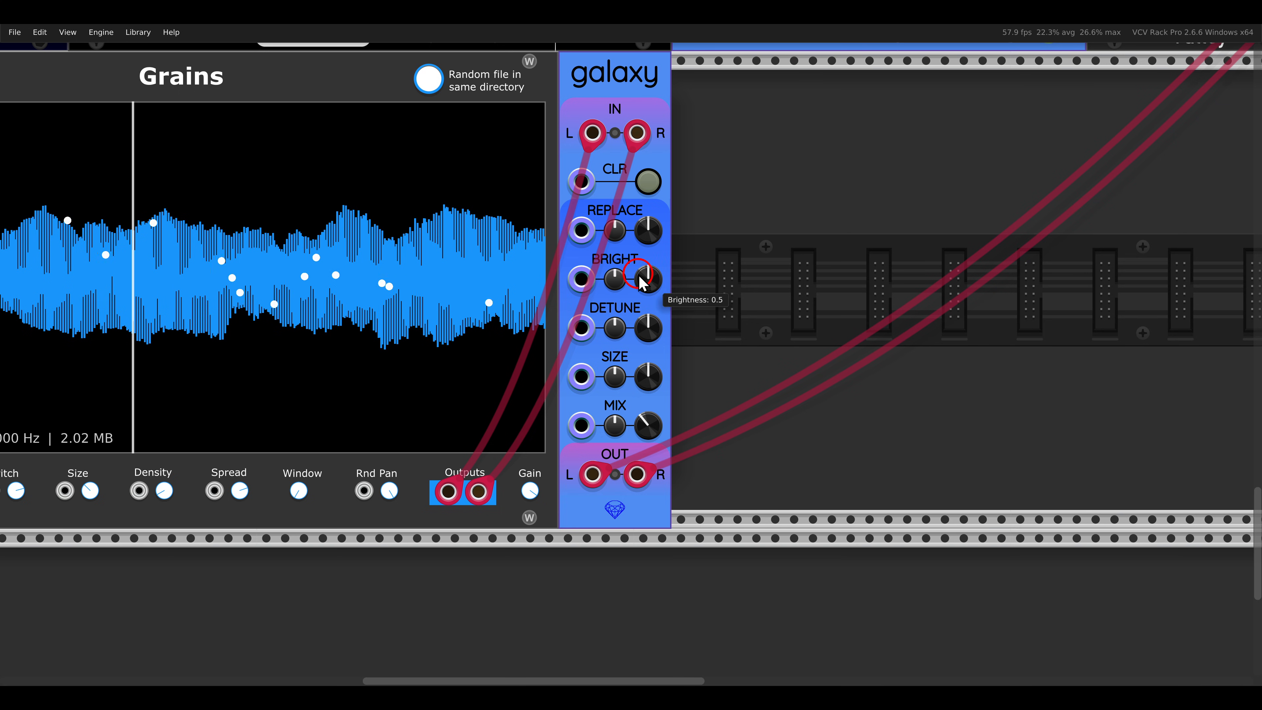
{"action": "left_click_drag", "start_coordinate": [647, 290], "coordinate": [634, 239]}
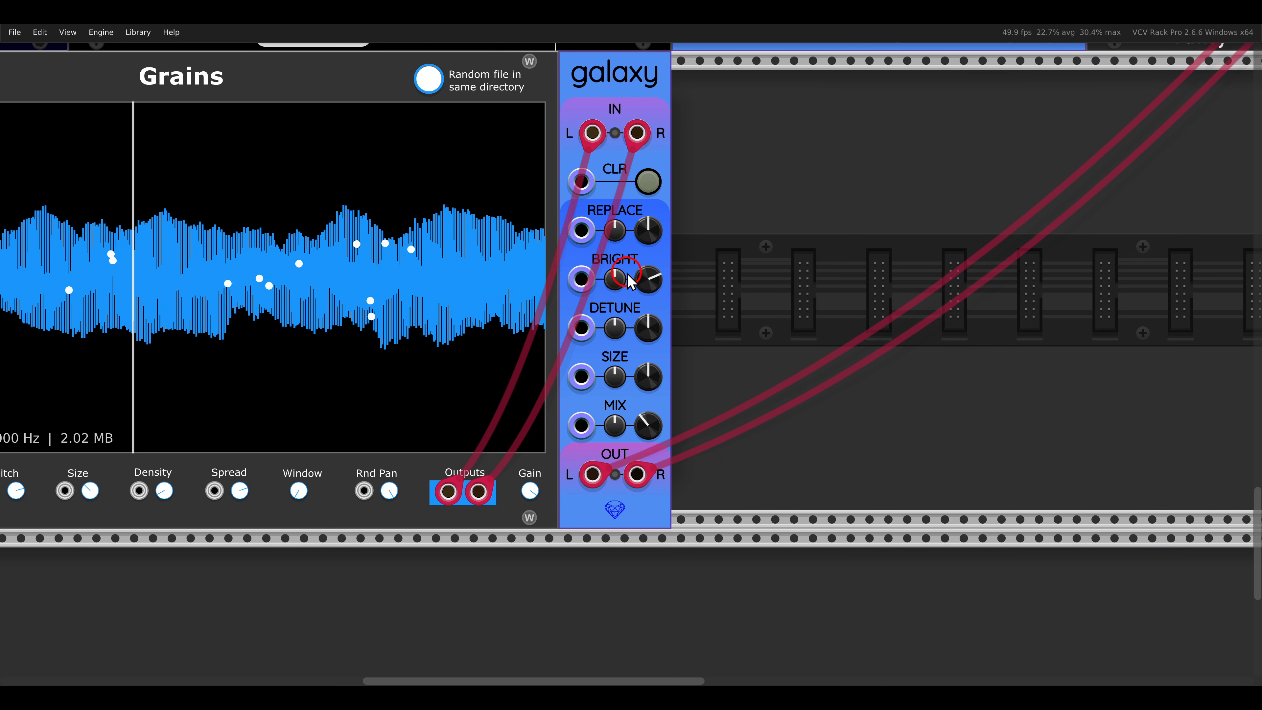
{"action": "mouse_move", "coordinate": [645, 334]}
{"action": "mouse_move", "coordinate": [645, 336]}
{"action": "left_mouse_down"}
{"action": "mouse_move", "coordinate": [642, 319]}
{"action": "mouse_move", "coordinate": [646, 331]}
{"action": "left_mouse_up"}
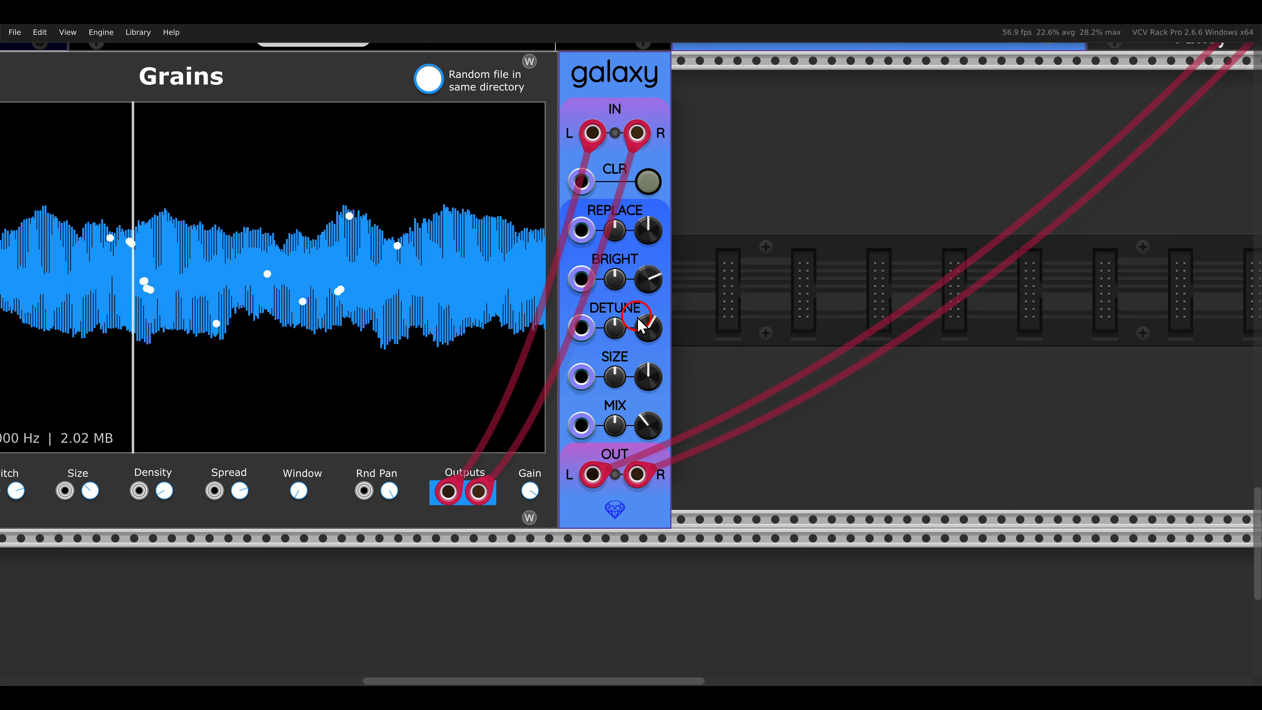
Step: Set mixer channel 4's level to about 5 dB and take the channel out of solo
{"action": "scroll", "coordinate": [646, 331], "scroll_direction": "down", "scroll_amount": 3}
{"action": "left_click_drag", "start_coordinate": [904, 172], "coordinate": [457, 494]}
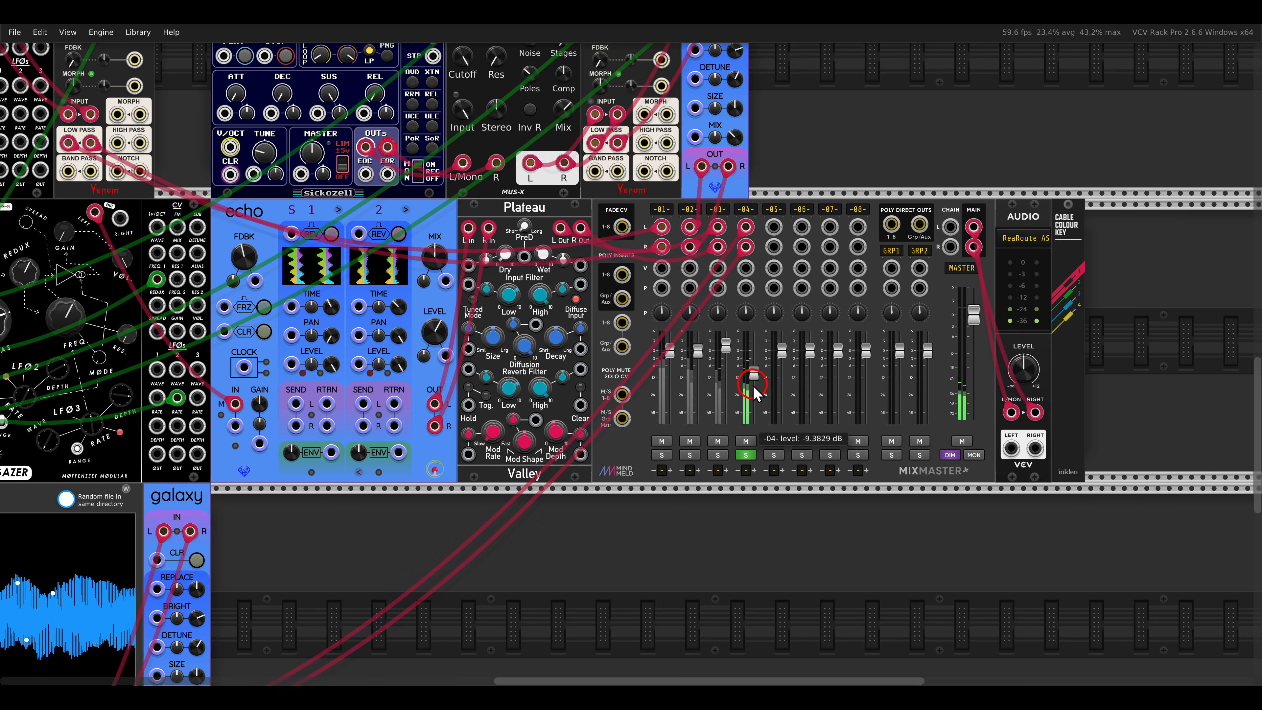
{"action": "left_click_drag", "start_coordinate": [754, 388], "coordinate": [760, 433]}
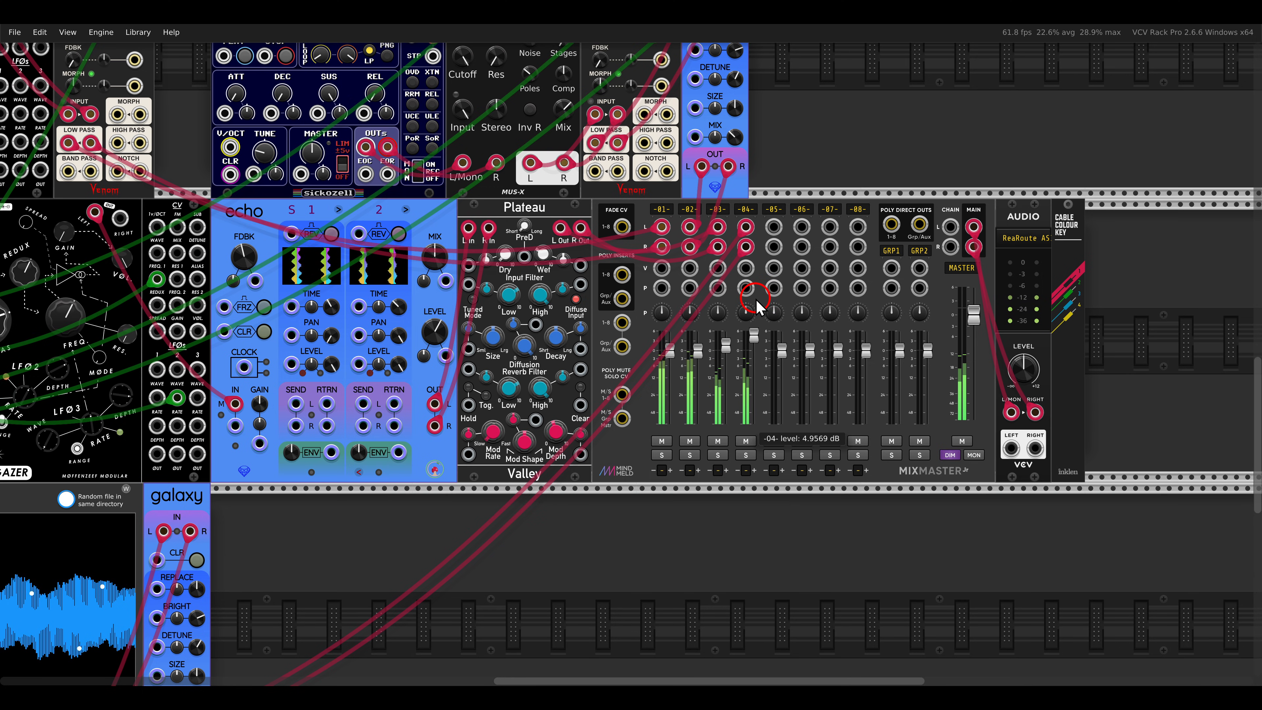
{"action": "scroll", "coordinate": [718, 527], "scroll_direction": "down", "scroll_amount": 5}
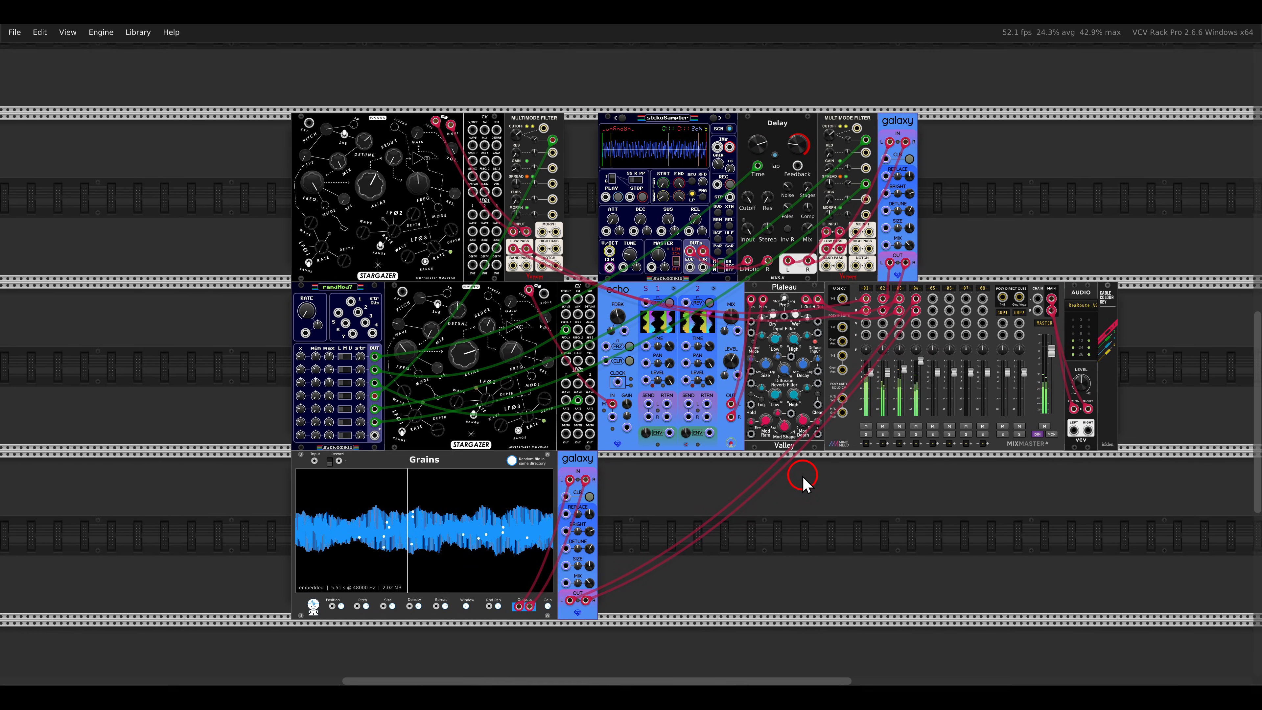
{"action": "left_click_drag", "start_coordinate": [803, 476], "coordinate": [784, 473]}
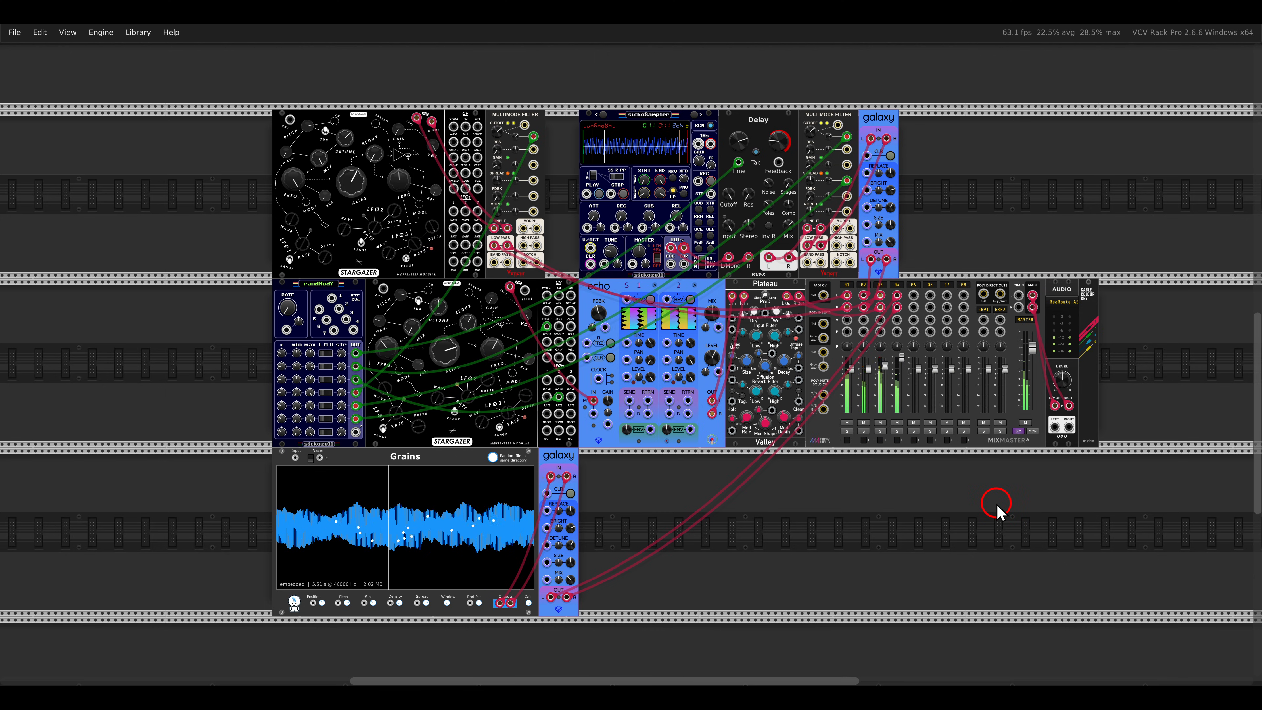
{"action": "left_click_drag", "start_coordinate": [891, 381], "coordinate": [875, 411]}
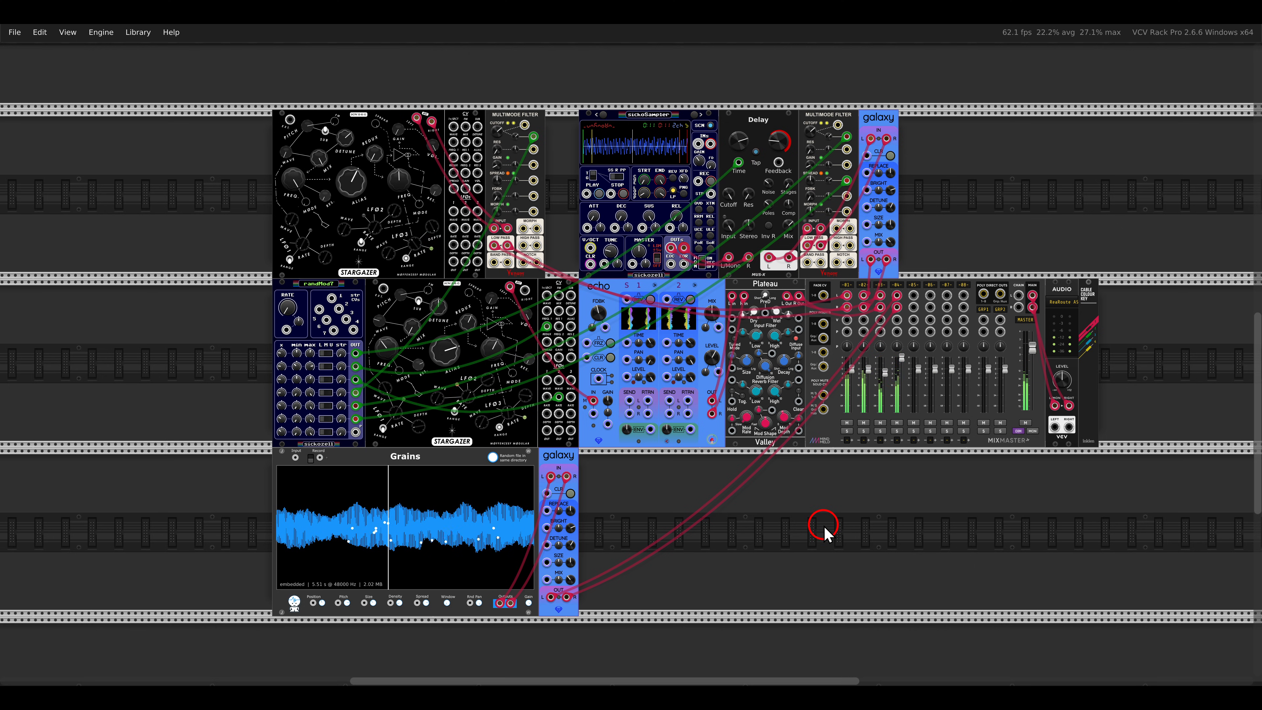
Step: Add a third Stargazer module in the row beneath Plateau and the mixer
{"action": "left_click_drag", "start_coordinate": [830, 540], "coordinate": [752, 450]}
{"action": "scroll", "coordinate": [757, 486], "scroll_direction": "up", "scroll_amount": 3}
{"action": "right_click", "coordinate": [752, 450]}
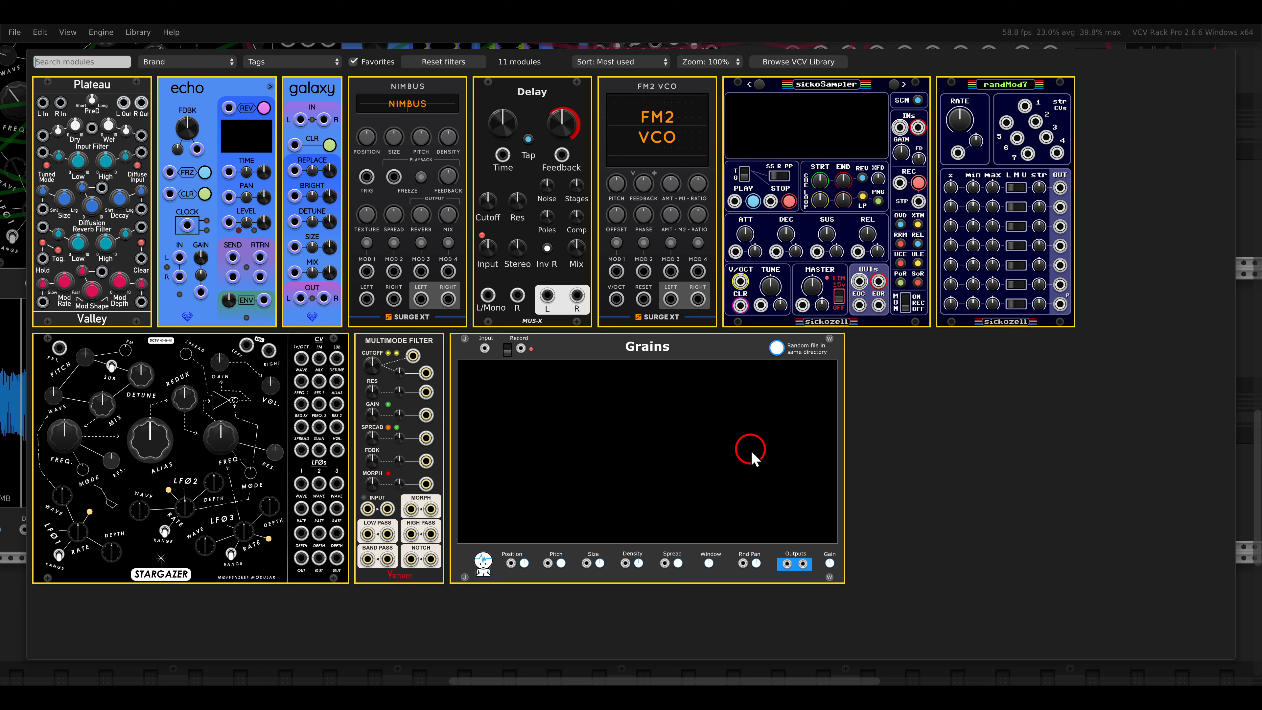
{"action": "left_click_drag", "start_coordinate": [204, 348], "coordinate": [774, 383]}
{"action": "scroll", "coordinate": [768, 380], "scroll_direction": "up", "scroll_amount": 3}
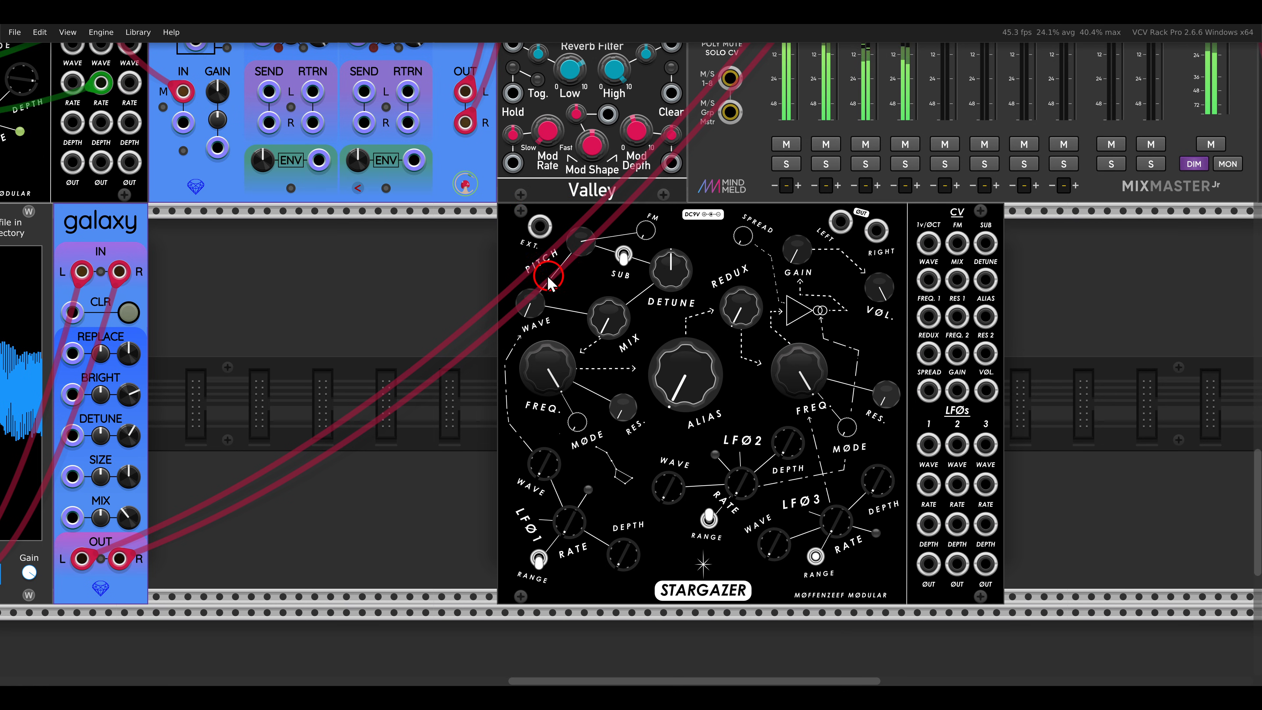
Step: Shift the new Stargazer to make room and add an FM2 VCO between it and the Grains row's galaxy
{"action": "left_click_drag", "start_coordinate": [570, 229], "coordinate": [728, 230]}
{"action": "right_click", "coordinate": [444, 314]}
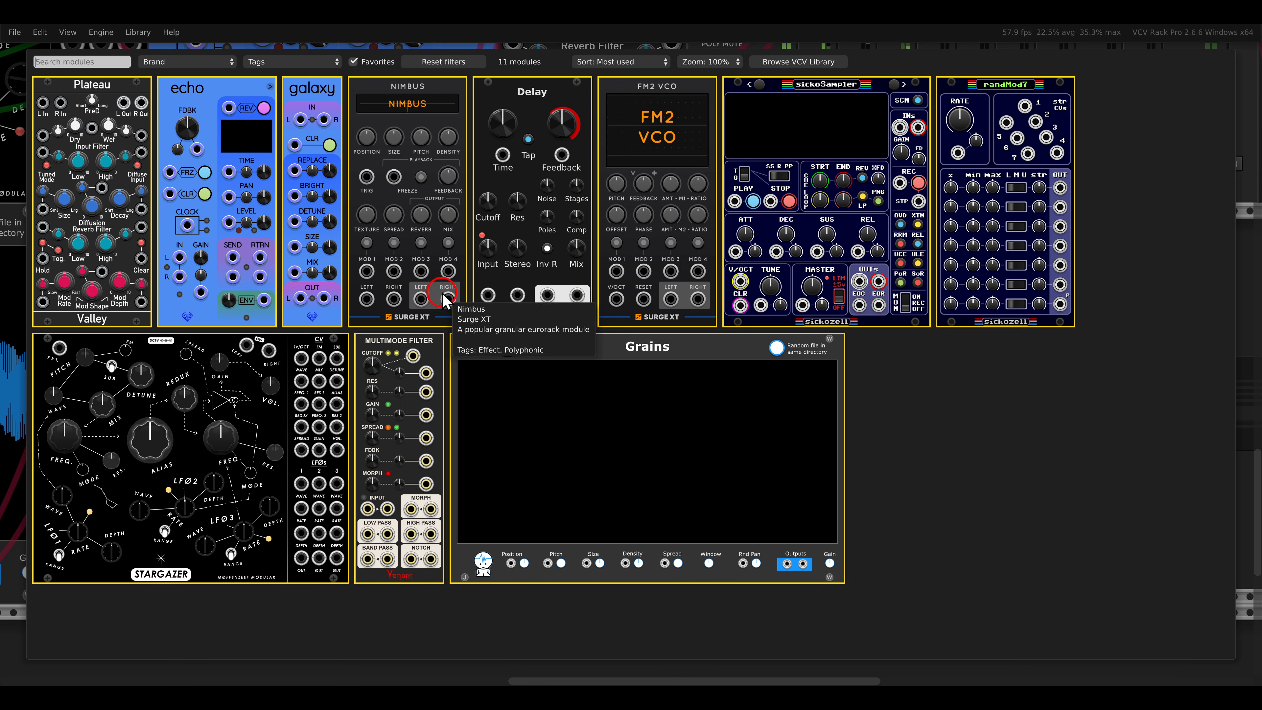
{"action": "left_click", "coordinate": [612, 180]}
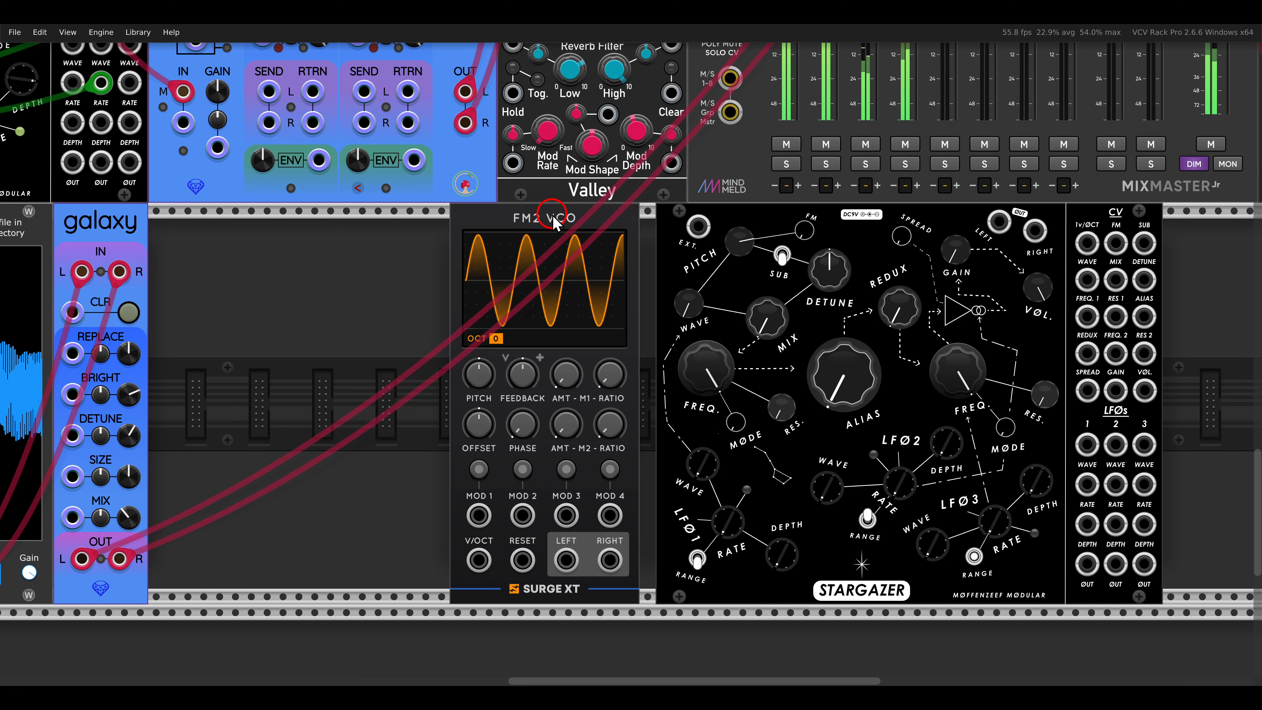
Step: Move the FM2 VCO flush against the third Stargazer and patch its left output into the Stargazer's external input
{"action": "left_click_drag", "start_coordinate": [554, 222], "coordinate": [594, 262]}
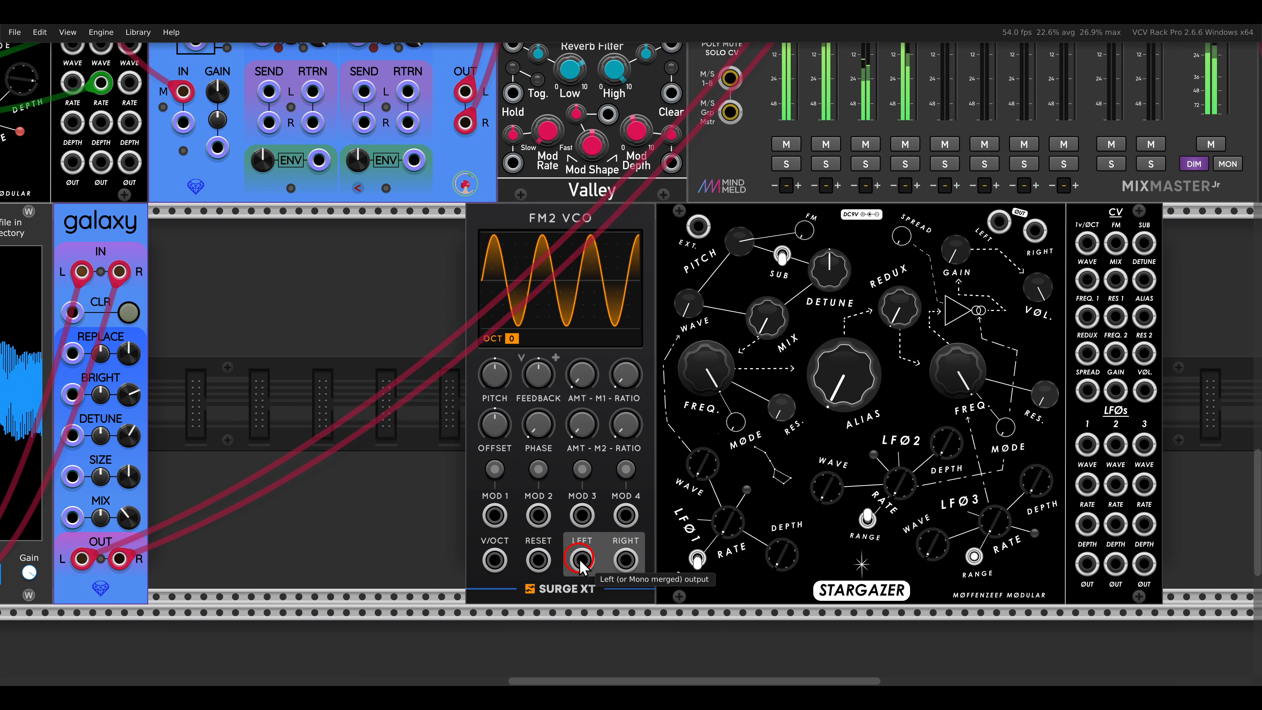
{"action": "left_click_drag", "start_coordinate": [582, 560], "coordinate": [699, 226]}
{"action": "scroll", "coordinate": [716, 277], "scroll_direction": "right", "scroll_amount": 4}
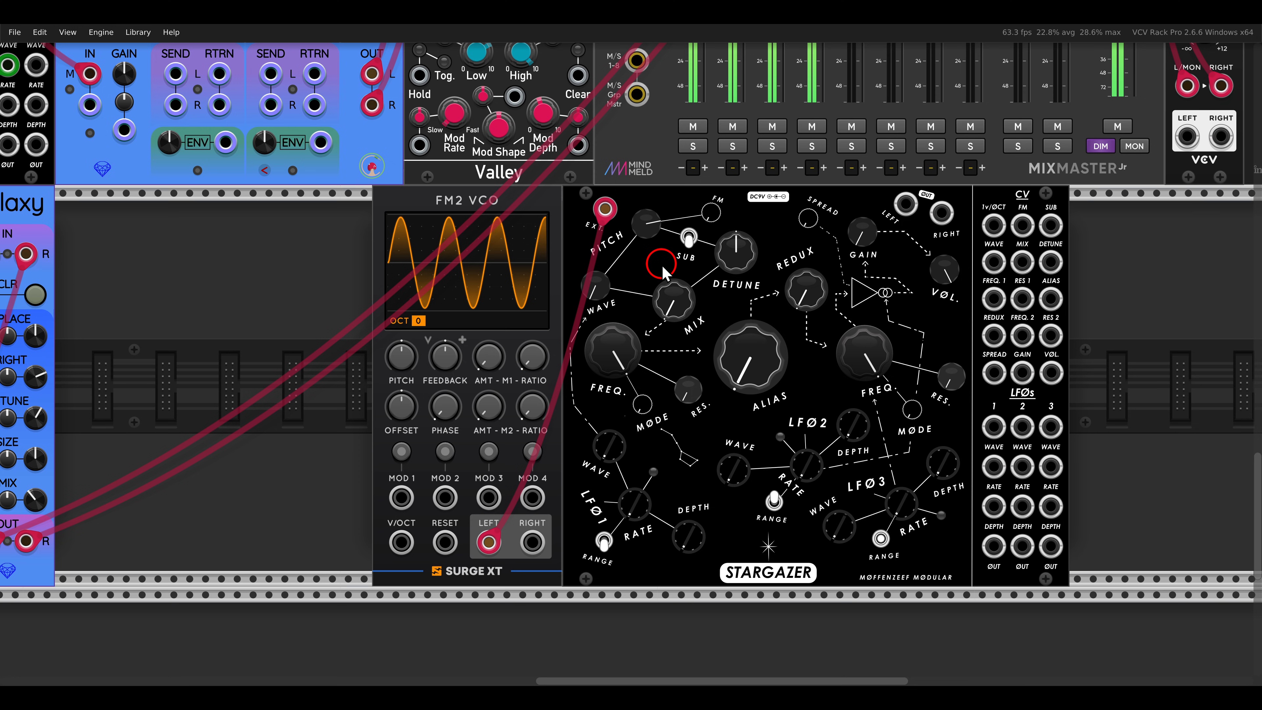
Step: Patch the third Stargazer's left and right outputs into mixer channel 5 and solo that channel
{"action": "scroll", "coordinate": [707, 284], "scroll_direction": "right", "scroll_amount": 7}
{"action": "scroll", "coordinate": [708, 284], "scroll_direction": "up", "scroll_amount": 3}
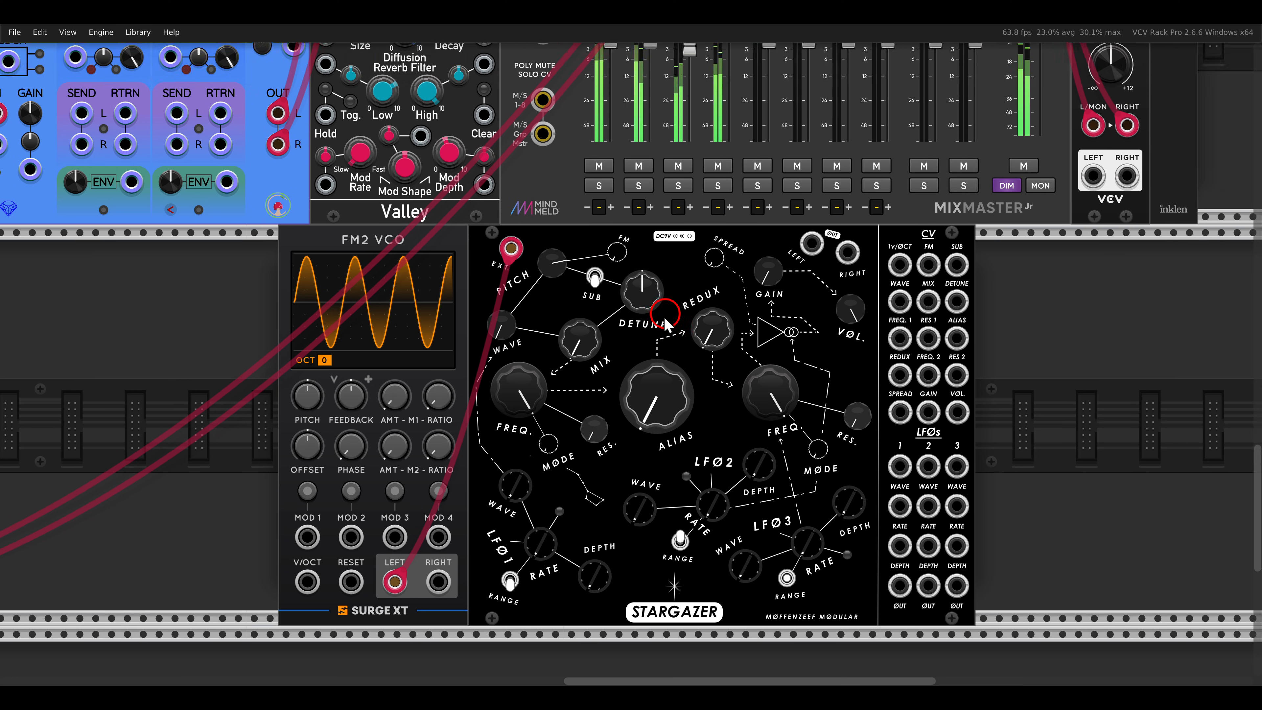
{"action": "left_click_drag", "start_coordinate": [739, 290], "coordinate": [776, 510]}
{"action": "scroll", "coordinate": [740, 278], "scroll_direction": "up", "scroll_amount": 8}
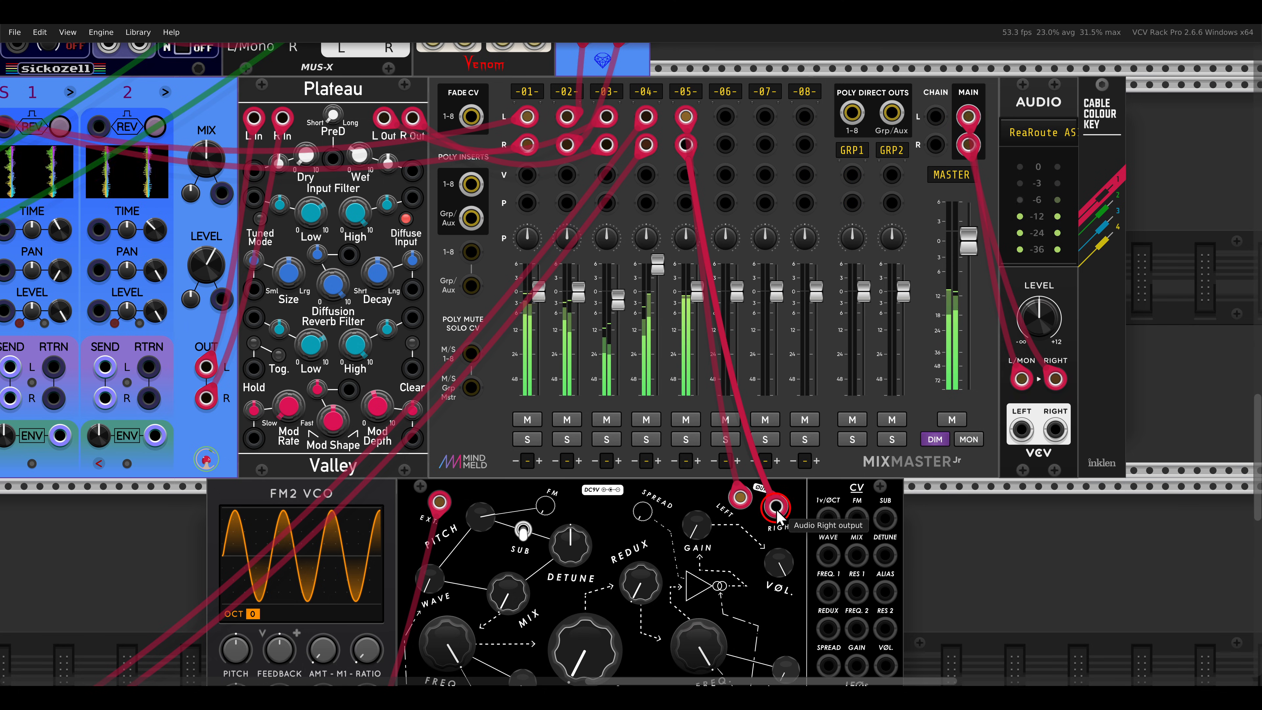
{"action": "left_click", "coordinate": [684, 447]}
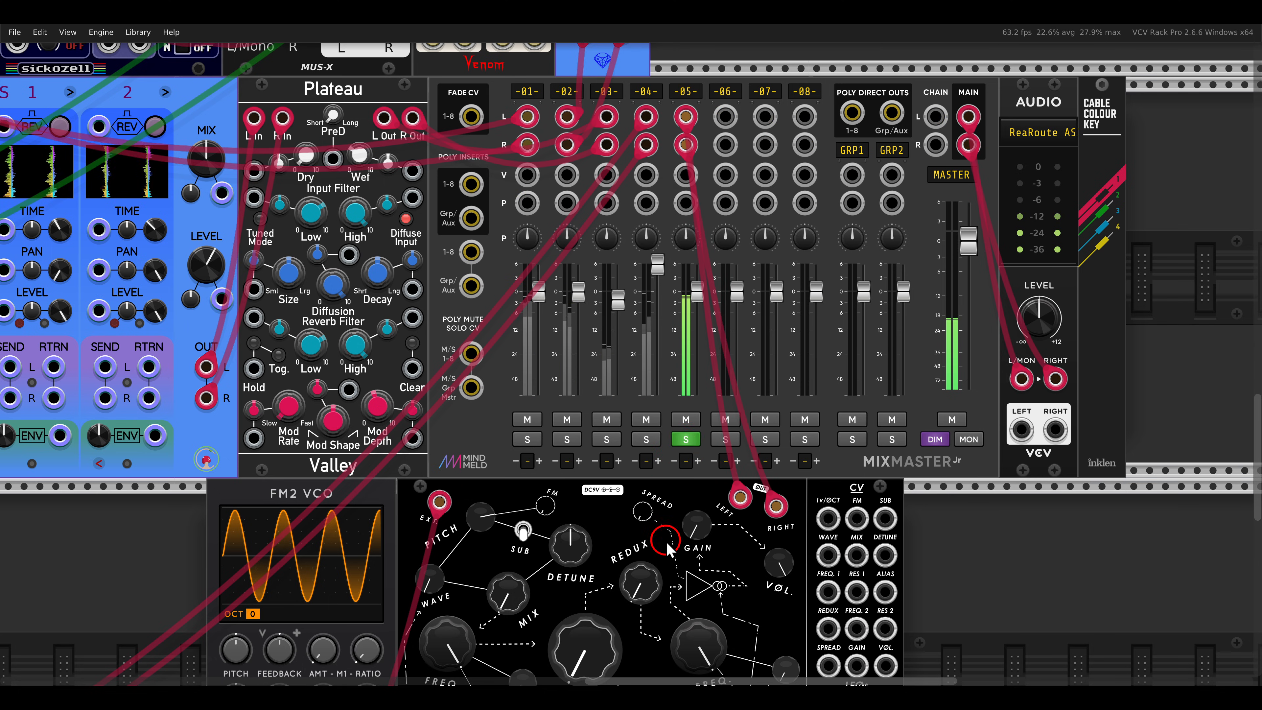
Step: Add a randMod7 module directly beside the FM2 VCO and pull mixer channel 5's level down
{"action": "left_click_drag", "start_coordinate": [666, 541], "coordinate": [795, 238]}
{"action": "left_click_drag", "start_coordinate": [1093, 334], "coordinate": [438, 260]}
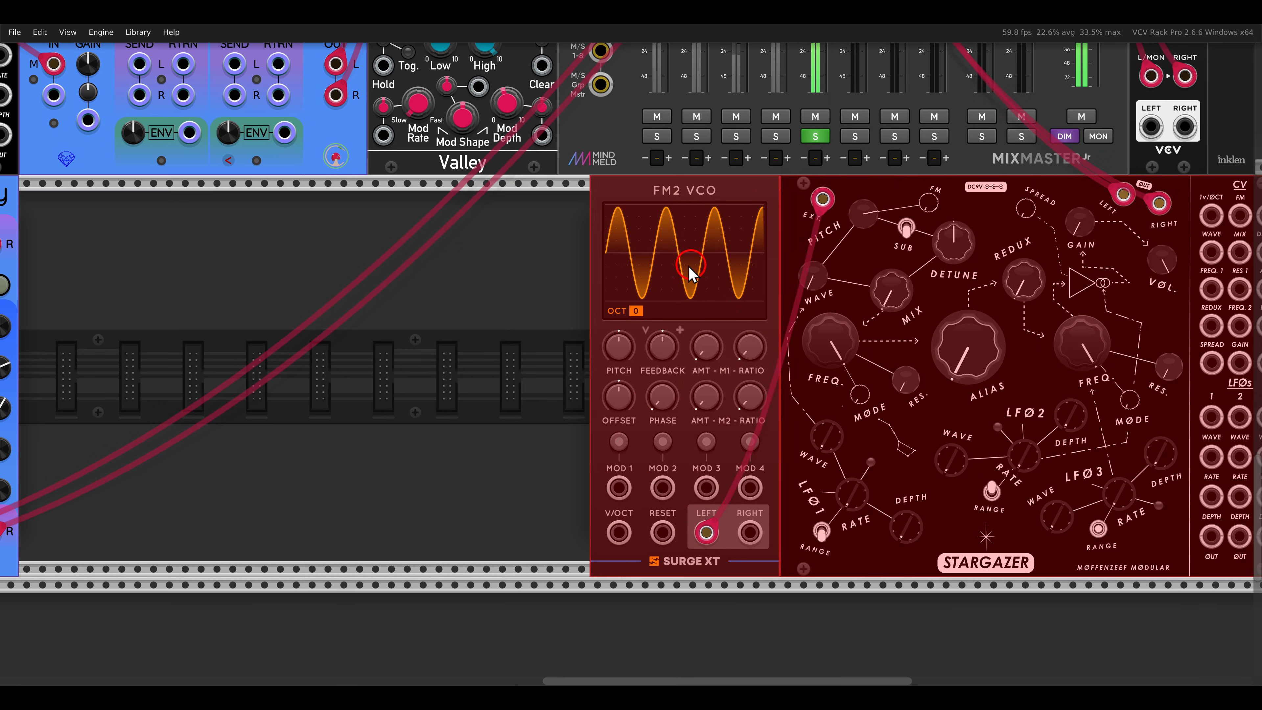
{"action": "key", "text": "Return"}
{"action": "left_click", "coordinate": [967, 185]}
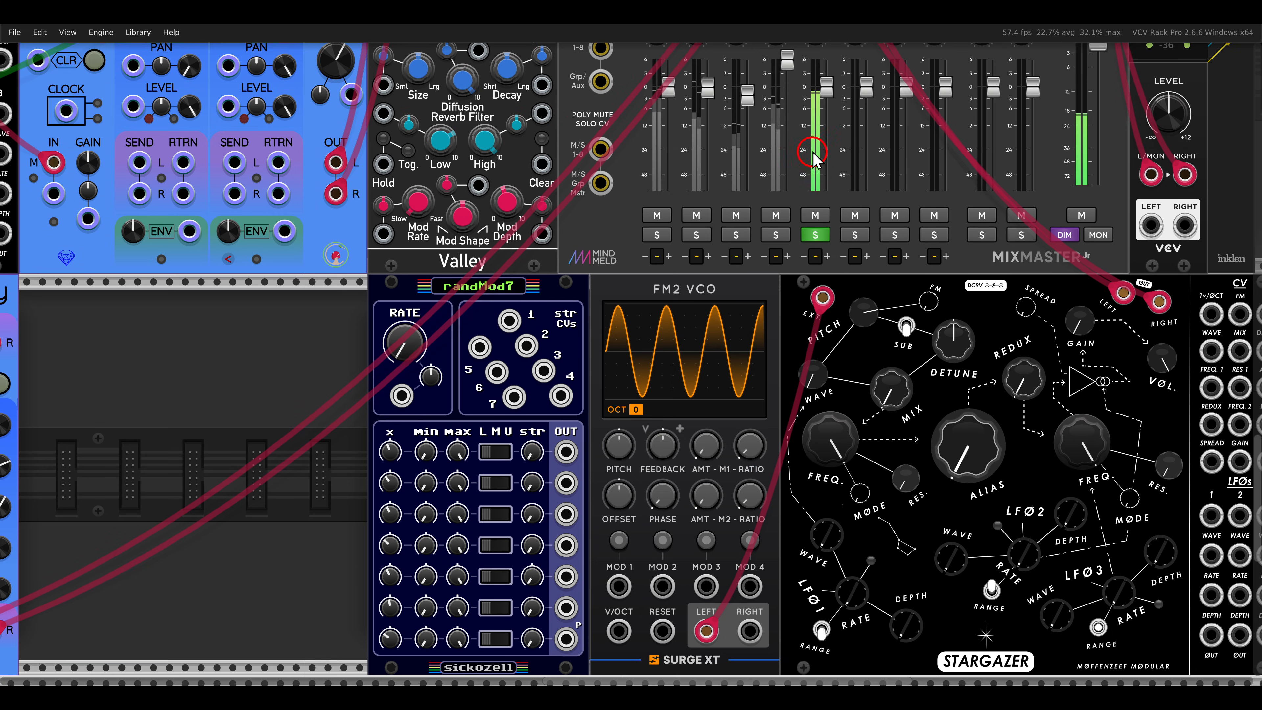
{"action": "left_click_drag", "start_coordinate": [826, 89], "coordinate": [826, 180]}
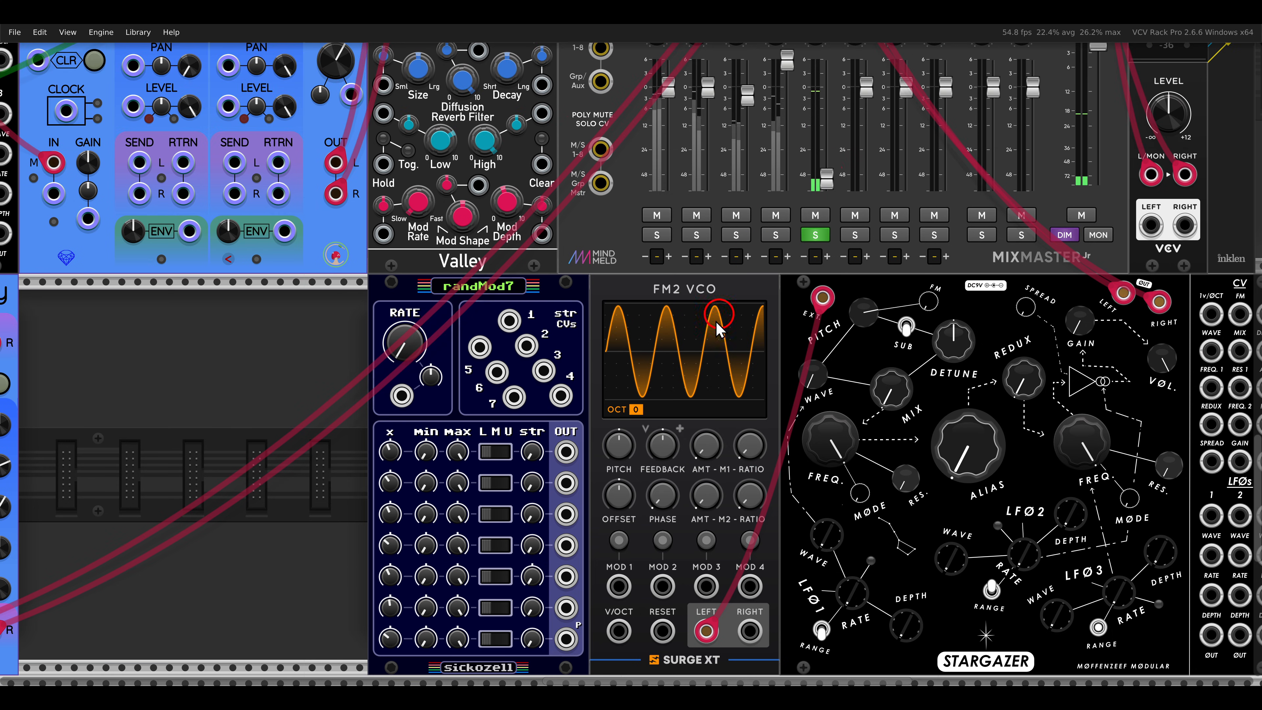
Step: Patch output 1 of the new randMod7 into the FM2 VCO's Mod 1 input and bring mixer channel 5's level back up
{"action": "left_click_drag", "start_coordinate": [669, 428], "coordinate": [536, 304]}
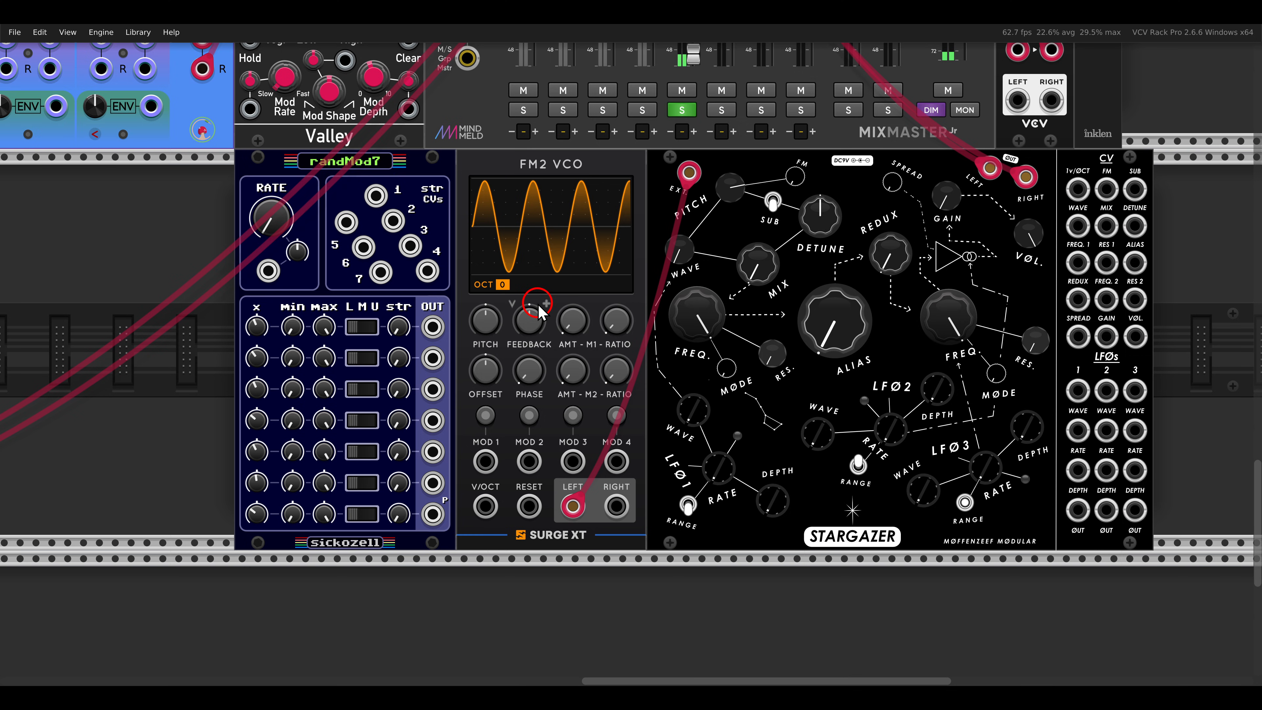
{"action": "left_click_drag", "start_coordinate": [433, 327], "coordinate": [481, 463]}
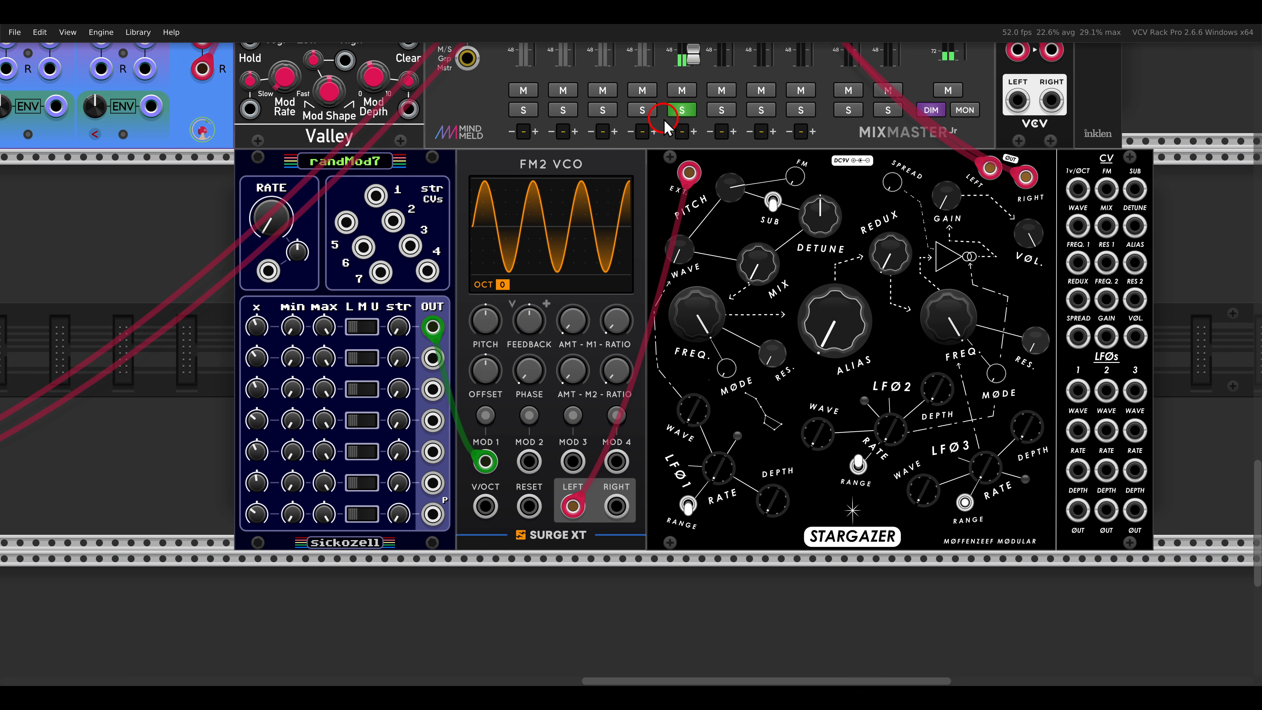
{"action": "scroll", "coordinate": [727, 149], "scroll_direction": "up", "scroll_amount": 5}
{"action": "scroll", "coordinate": [562, 413], "scroll_direction": "down", "scroll_amount": 4}
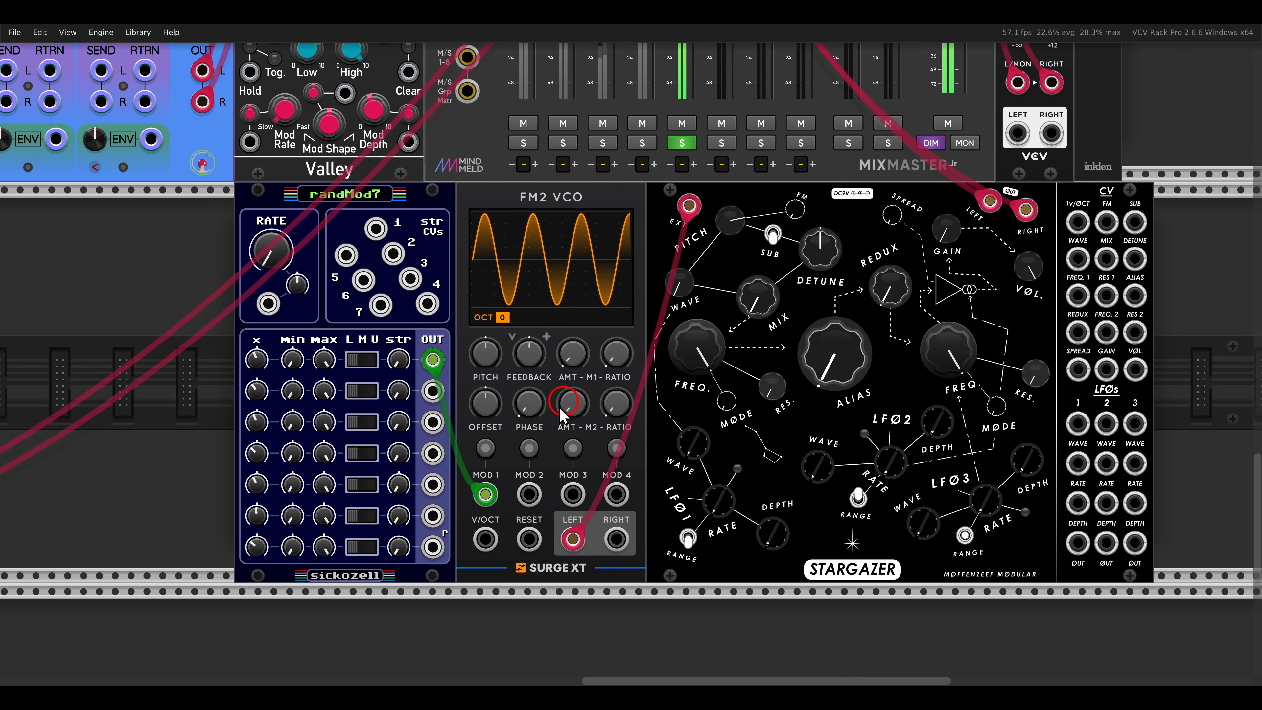
Step: Assign Mod 1 to the FM2 VCO's feedback at about +55 and patch randMod7 outputs 2 and 3 into Mod 2 and Mod 3
{"action": "left_click", "coordinate": [485, 449]}
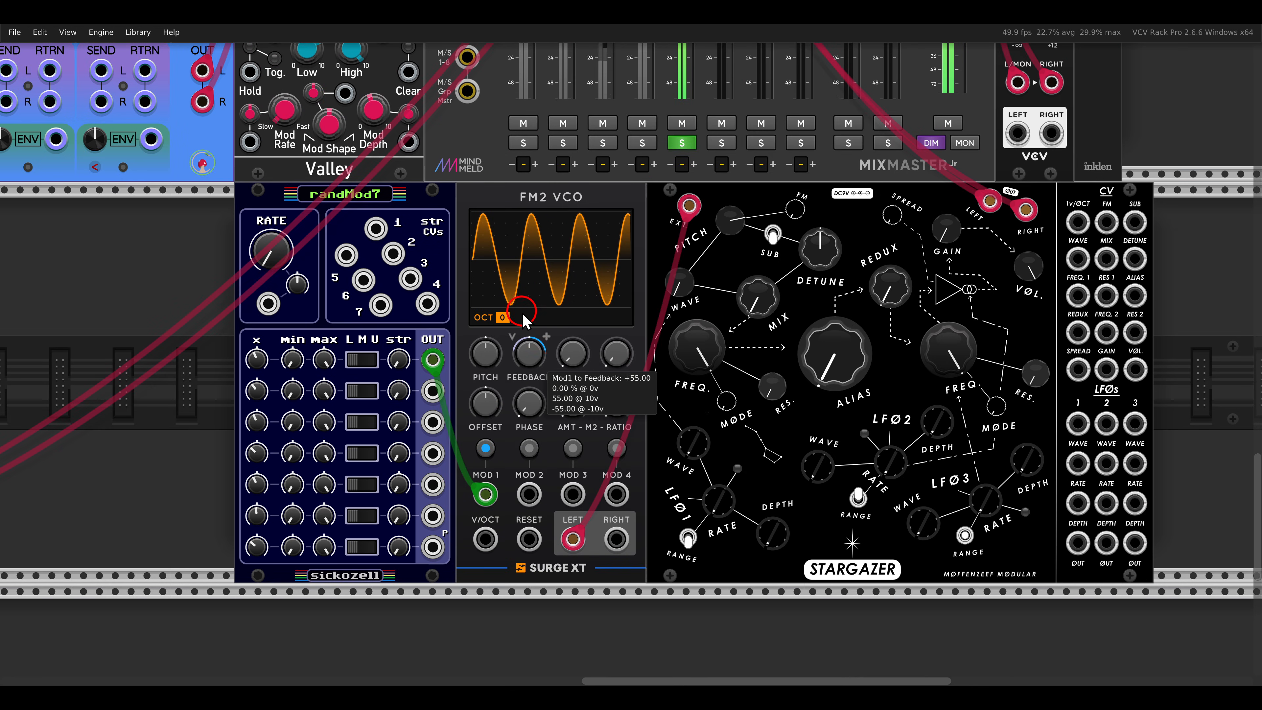
{"action": "scroll", "coordinate": [494, 467], "scroll_direction": "up", "scroll_amount": 2}
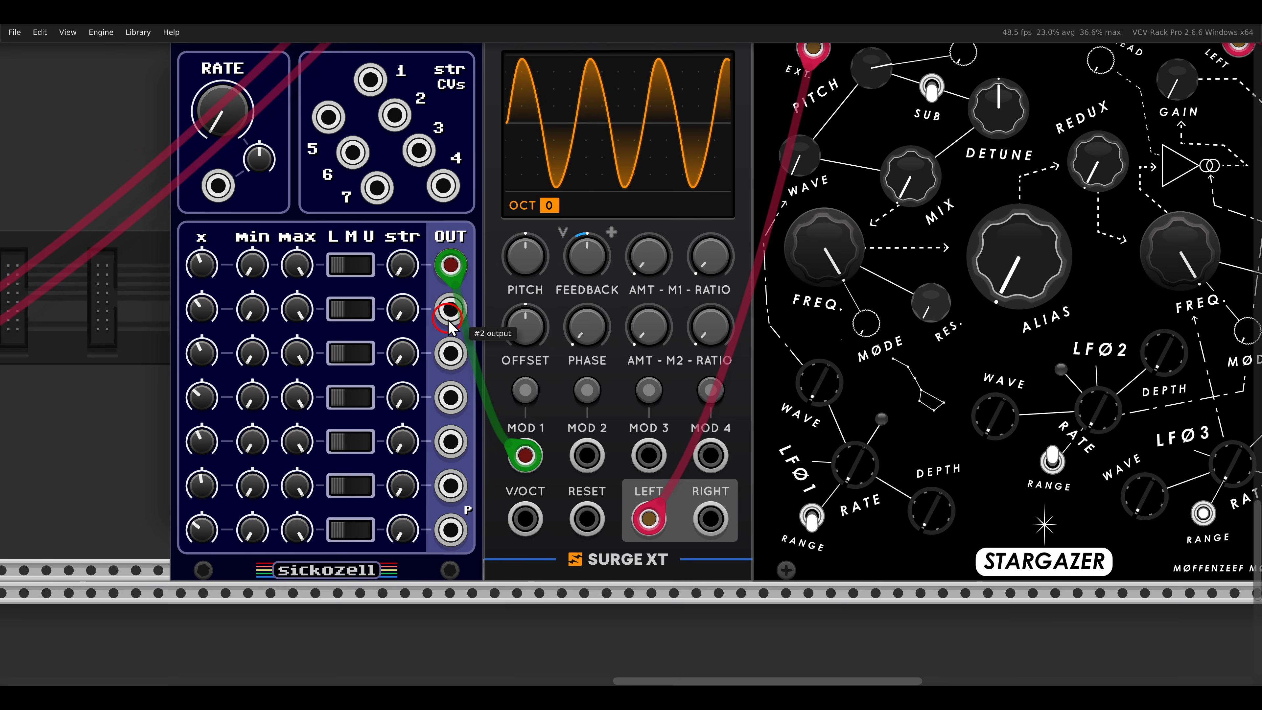
{"action": "left_click_drag", "start_coordinate": [433, 391], "coordinate": [530, 494]}
{"action": "left_click_drag", "start_coordinate": [451, 354], "coordinate": [648, 453]}
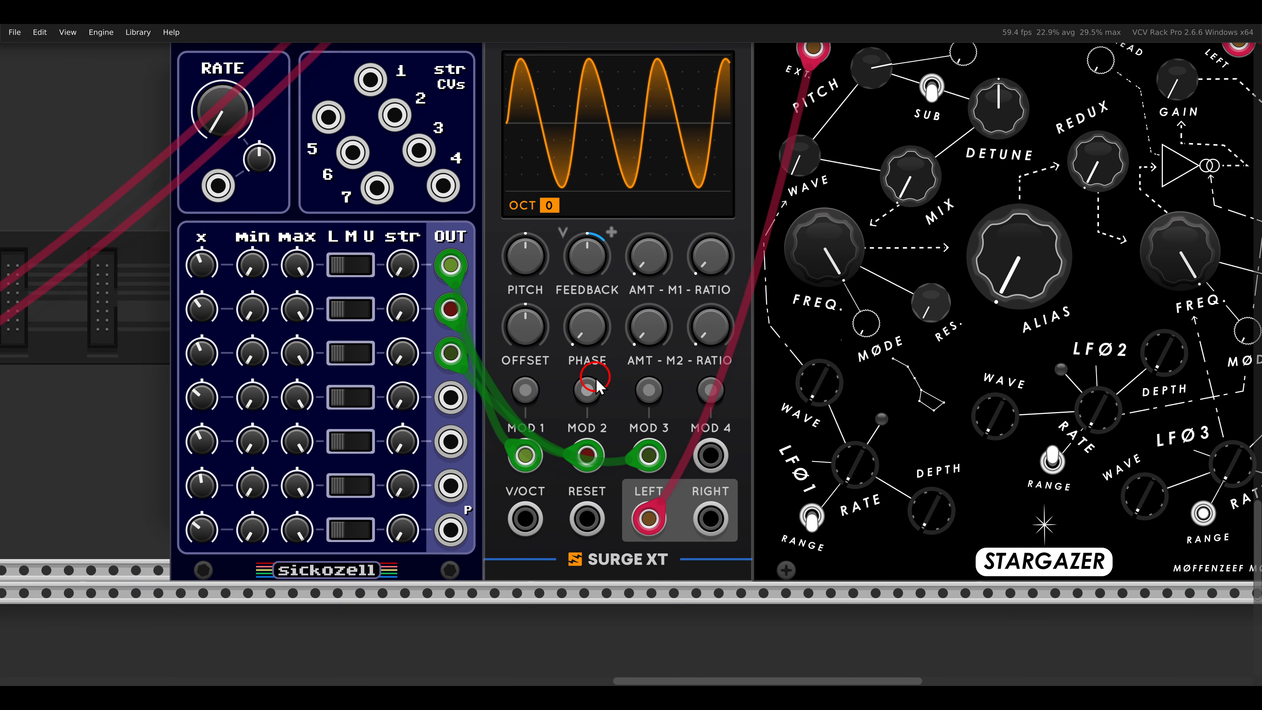
Step: Centre the minimum of randMod7 output 2 and assign Mod 2 to the FM2 VCO's M1 amount with positive depth
{"action": "left_click", "coordinate": [588, 390]}
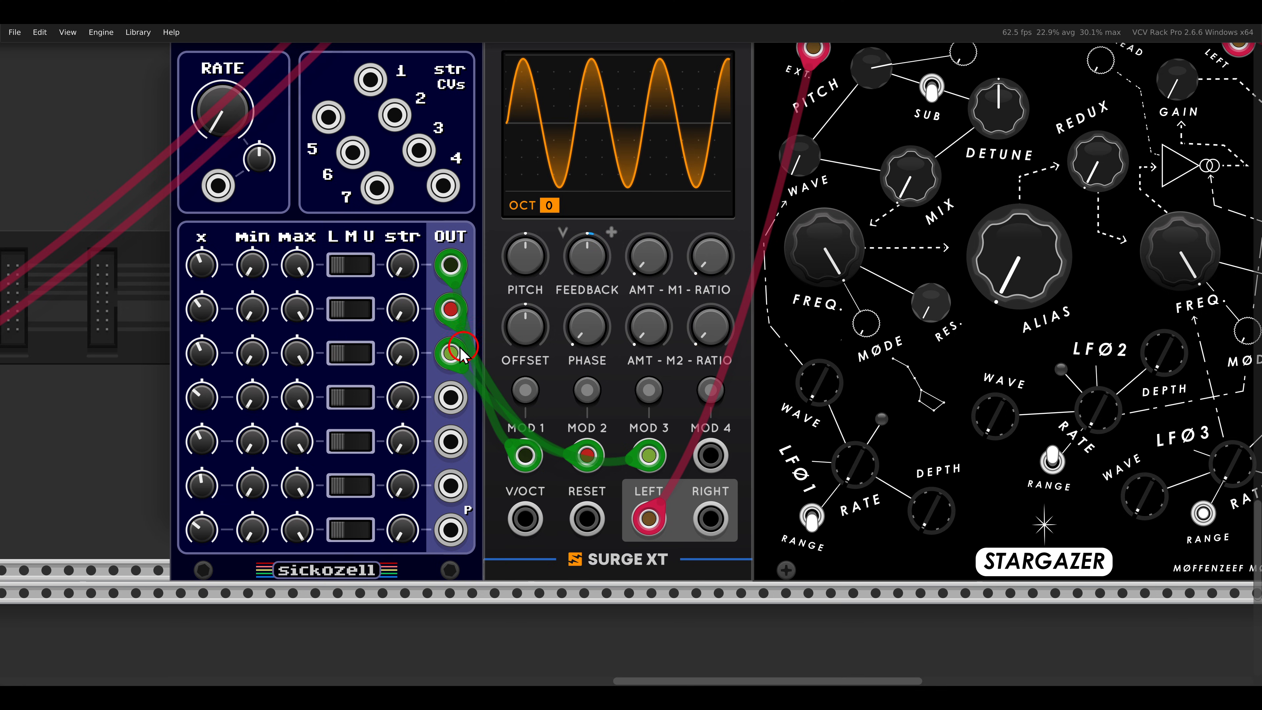
{"action": "double_click", "coordinate": [254, 310]}
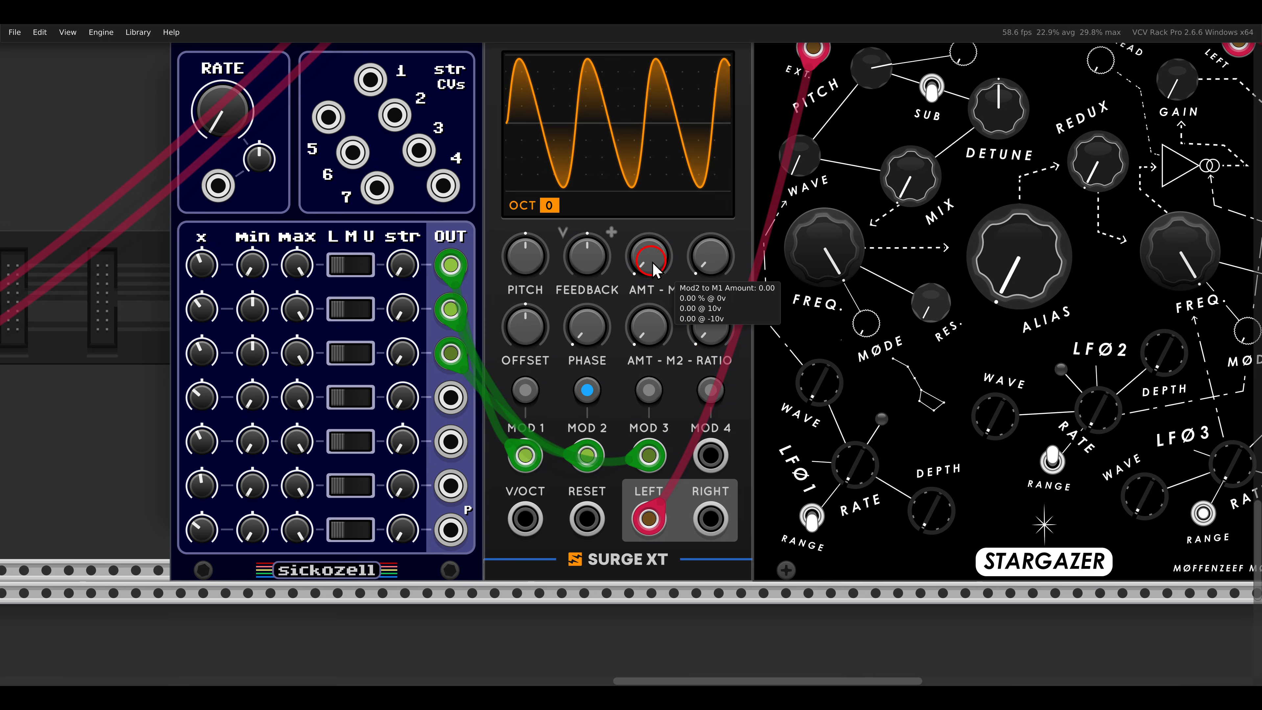
{"action": "mouse_move", "coordinate": [641, 265]}
{"action": "left_mouse_down"}
{"action": "mouse_move", "coordinate": [648, 212]}
{"action": "mouse_move", "coordinate": [640, 266]}
{"action": "left_mouse_up"}
Step: Assign Mod 3 to the FM2 VCO's M2 amount with positive depth and adjust the M2 ratio
{"action": "left_click", "coordinate": [649, 390]}
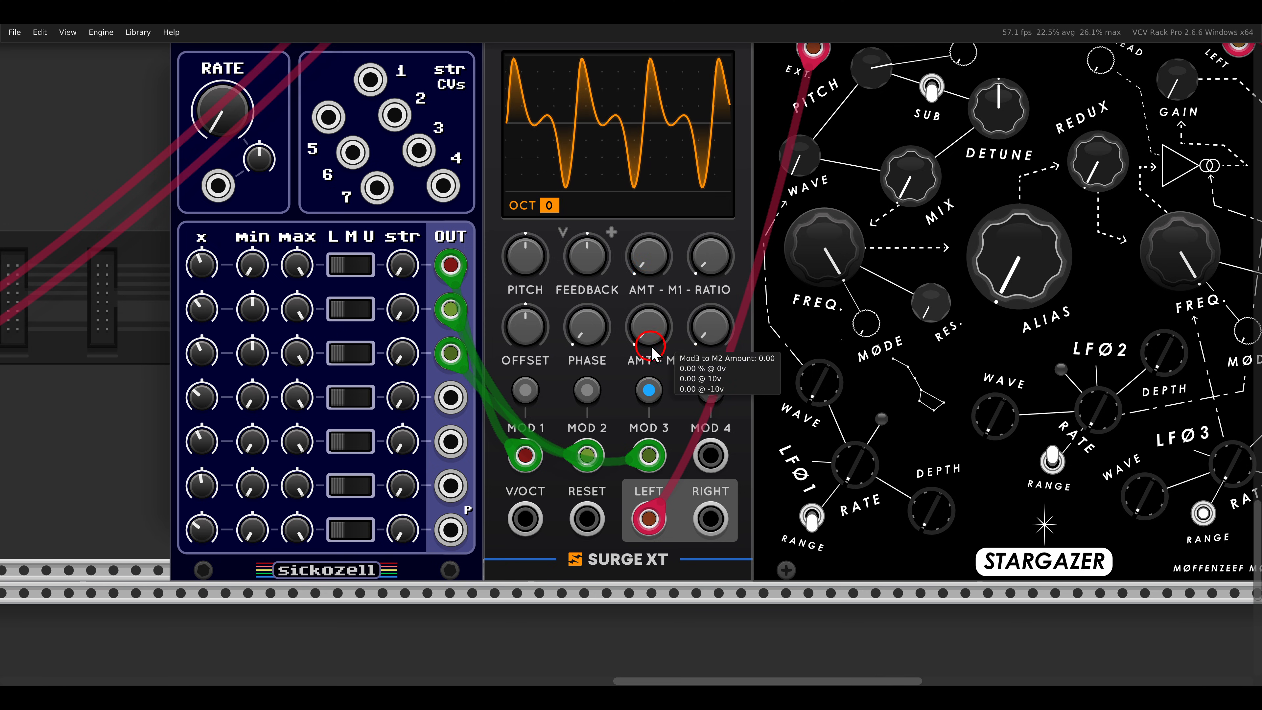
{"action": "left_click_drag", "start_coordinate": [648, 326], "coordinate": [643, 288]}
{"action": "left_click", "coordinate": [649, 390]}
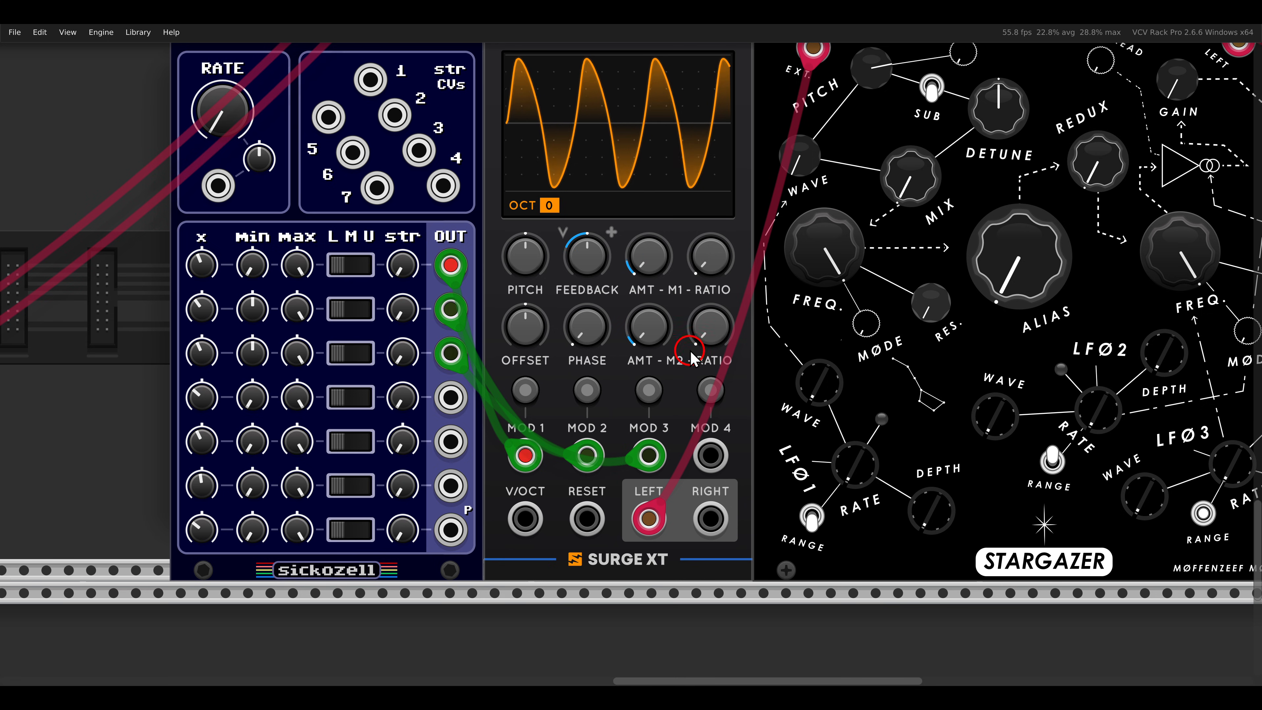
{"action": "left_click_drag", "start_coordinate": [708, 328], "coordinate": [701, 371]}
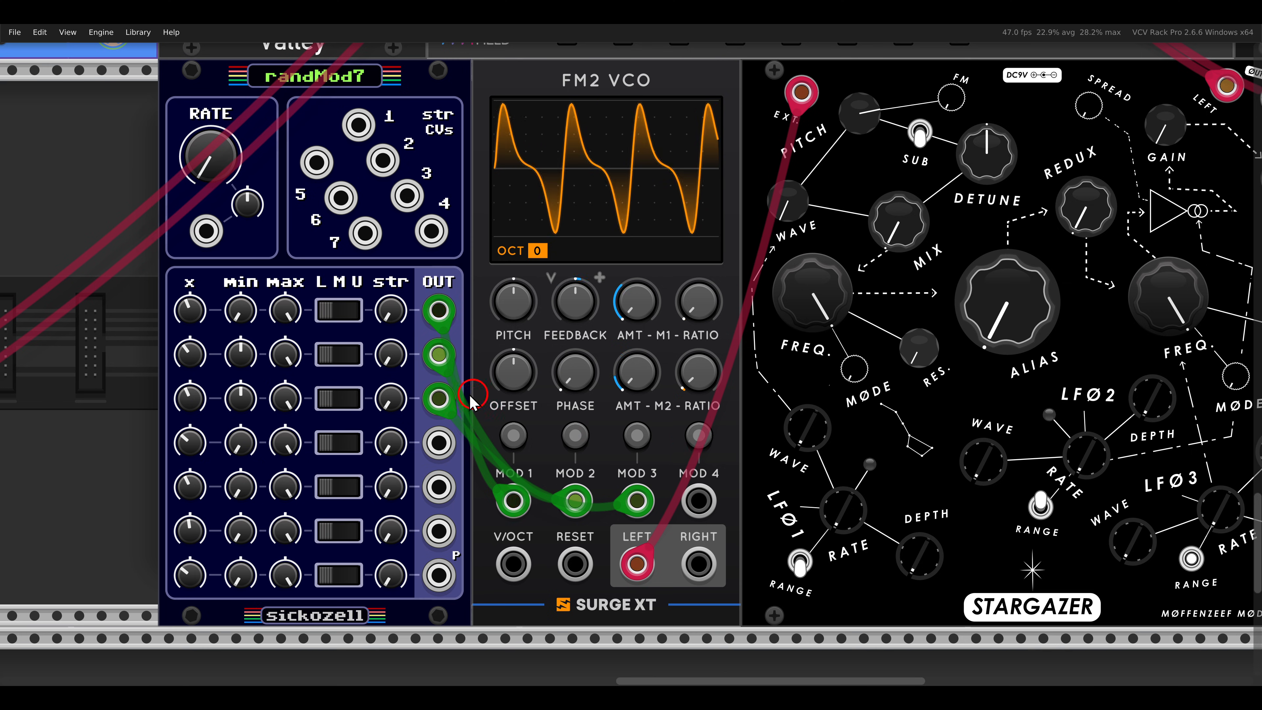
Step: Lower the x rate multipliers of the first three outputs on the randMod7 beside the FM2 VCO
{"action": "left_click_drag", "start_coordinate": [198, 312], "coordinate": [193, 429]}
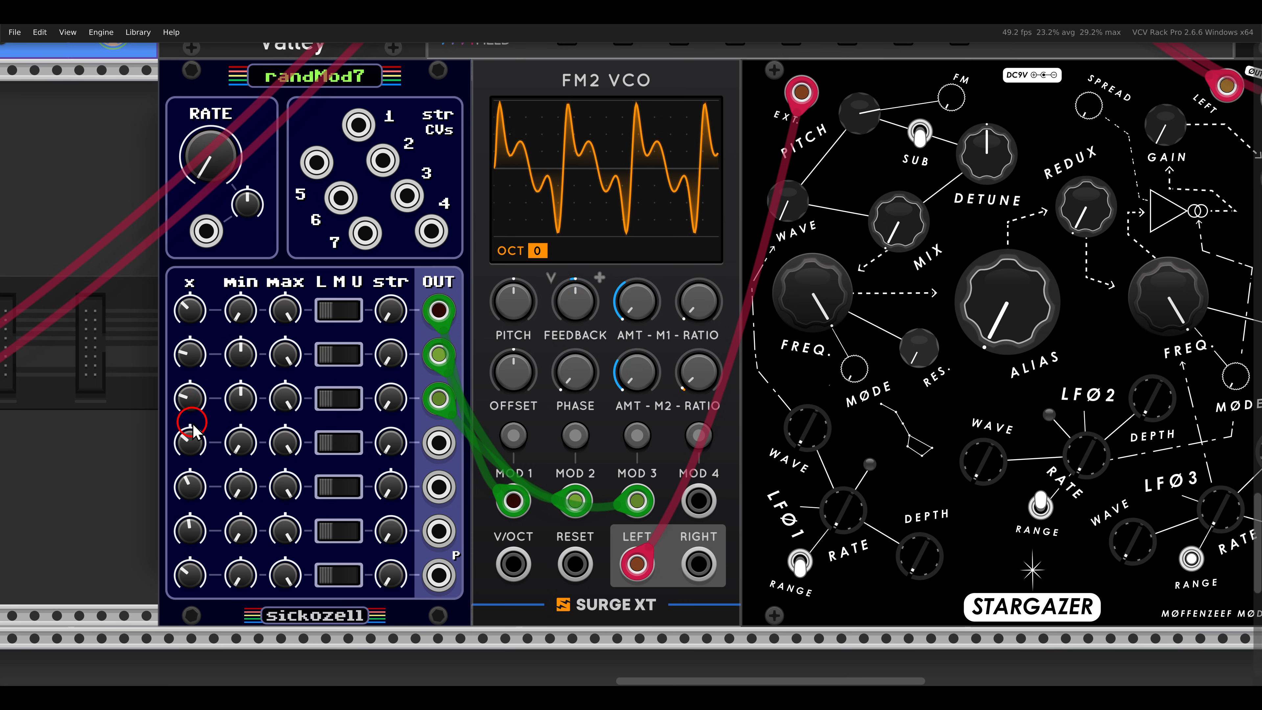
{"action": "left_click_drag", "start_coordinate": [193, 321], "coordinate": [196, 332]}
{"action": "scroll", "coordinate": [572, 341], "scroll_direction": "down", "scroll_amount": 1}
{"action": "left_click_drag", "start_coordinate": [614, 365], "coordinate": [549, 352]}
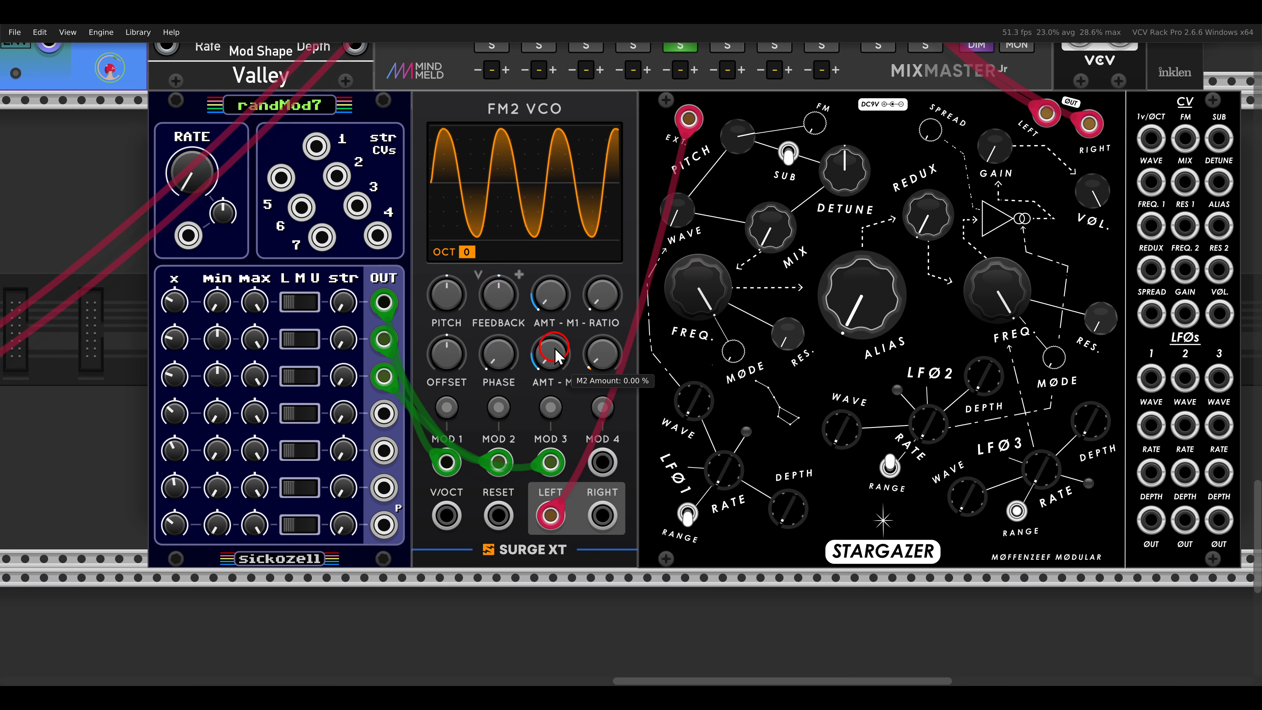
Step: Set the third Stargazer's pitch to E3 and lower the pitch of the FM2 VCO
{"action": "left_click_drag", "start_coordinate": [716, 248], "coordinate": [627, 272]}
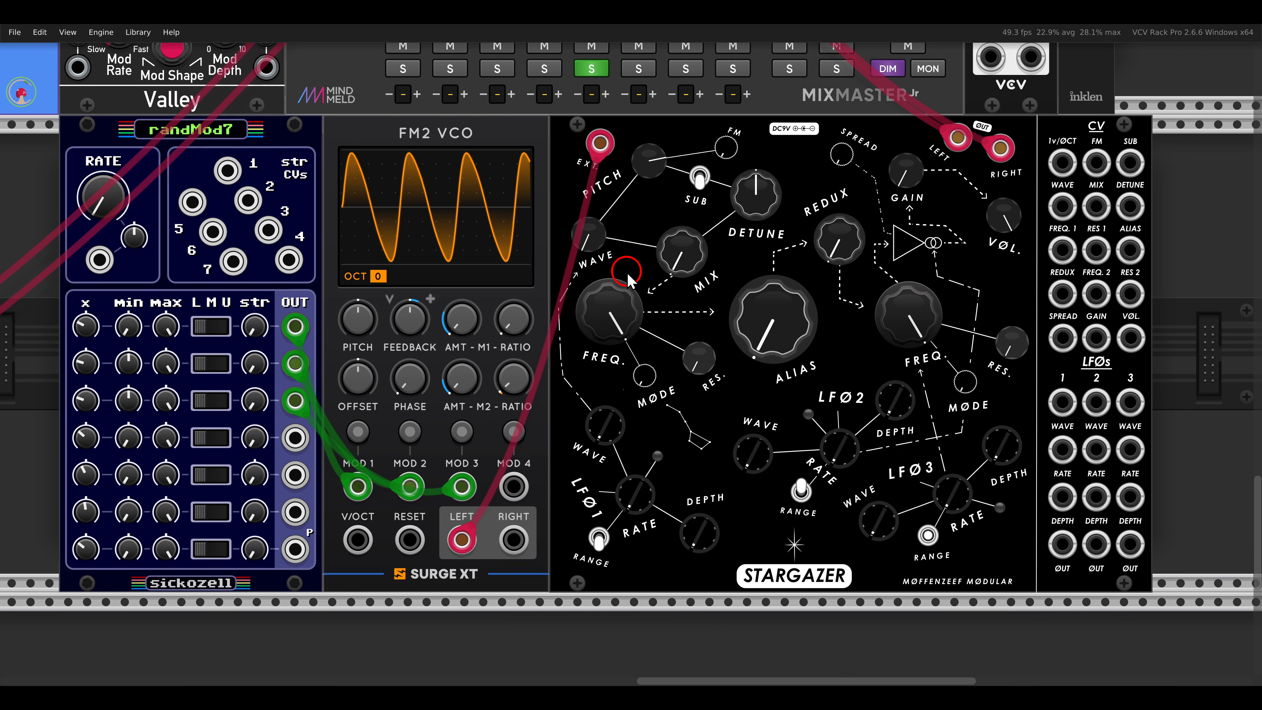
{"action": "right_click", "coordinate": [651, 167]}
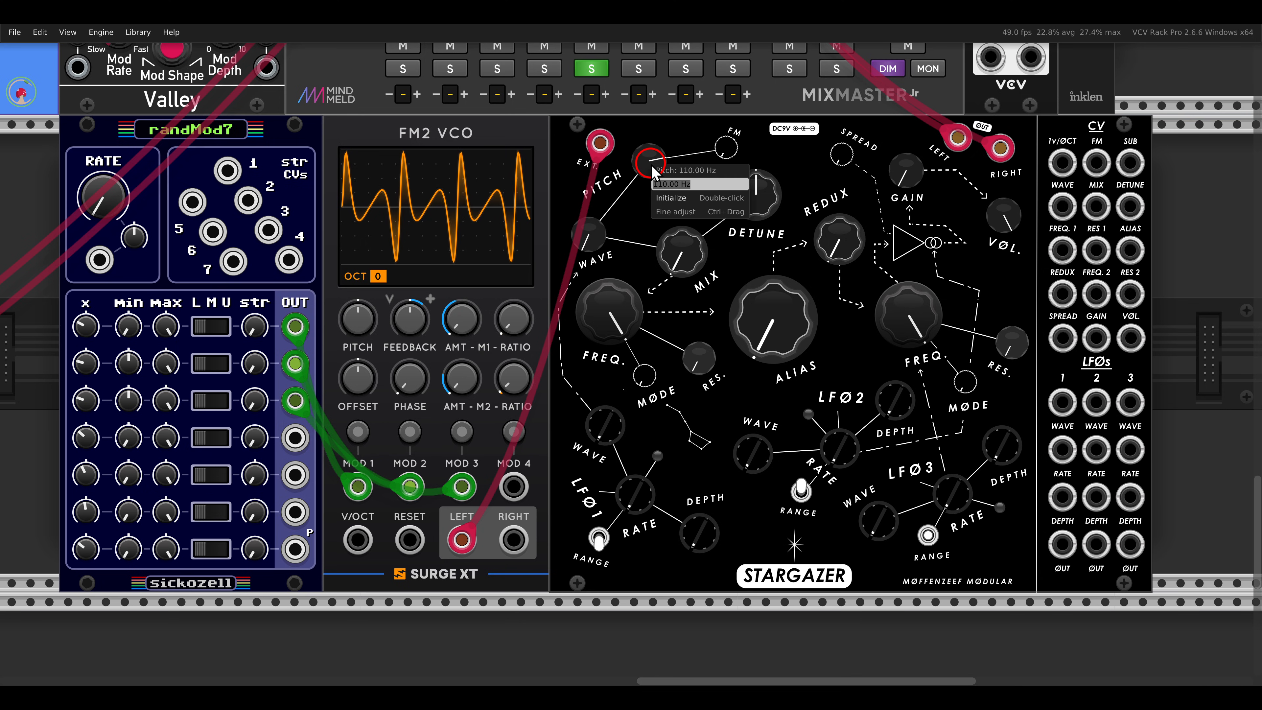
{"action": "type", "text": "e3"}
{"action": "key", "text": "Return"}
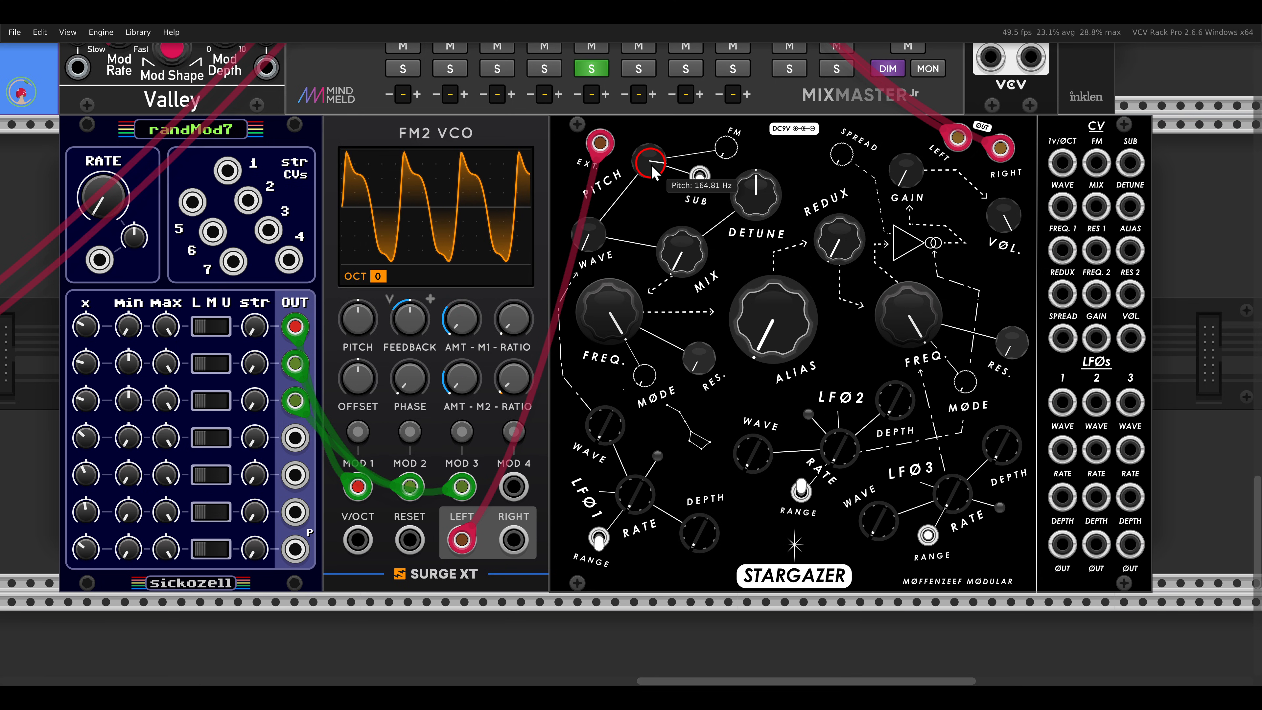
{"action": "right_click", "coordinate": [353, 321]}
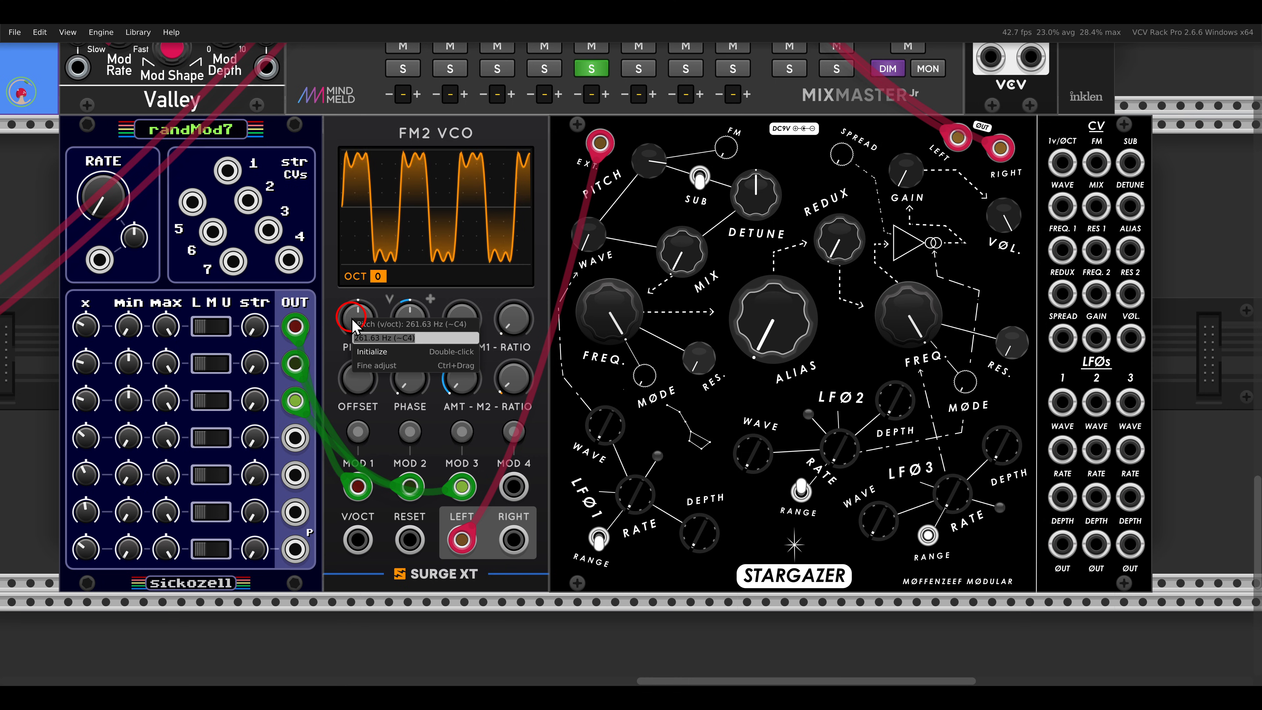
{"action": "key", "text": "Return"}
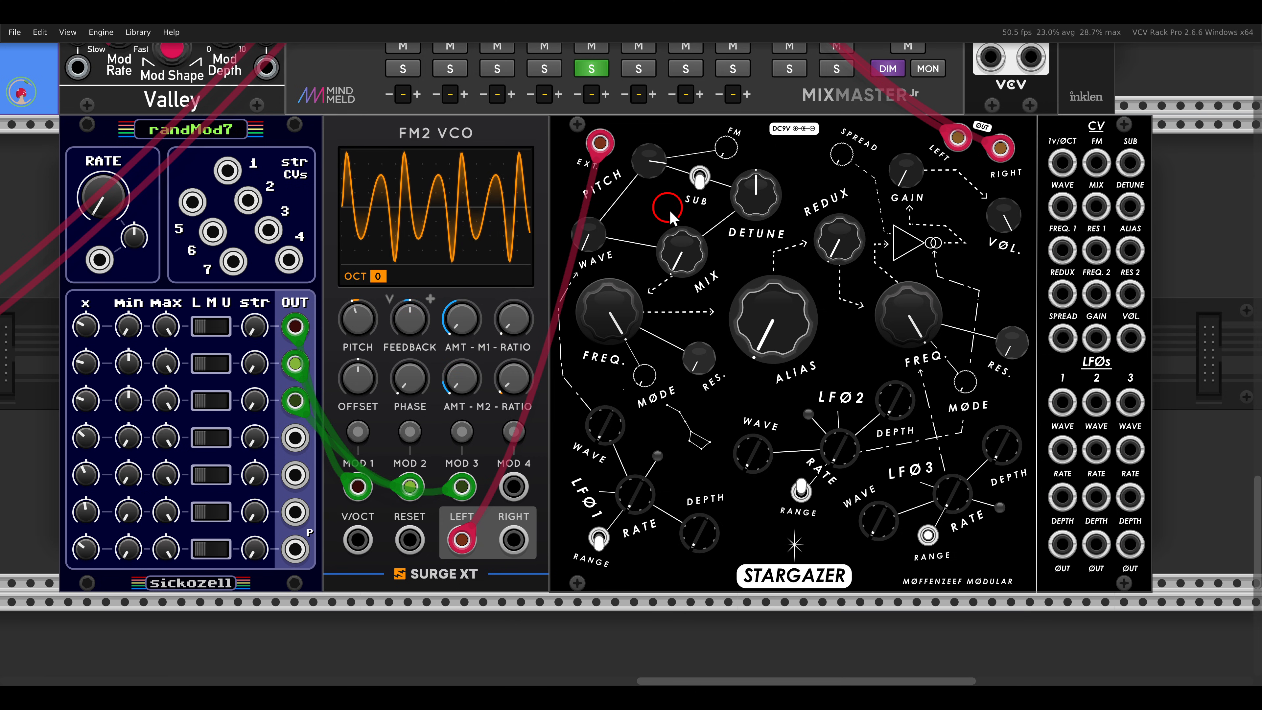
Step: Turn the third Stargazer's Alias and Redux up past centre and patch randMod7 output 4 into its Alias CV input
{"action": "mouse_move", "coordinate": [783, 305]}
{"action": "left_mouse_down"}
{"action": "mouse_move", "coordinate": [782, 256]}
{"action": "mouse_move", "coordinate": [779, 313]}
{"action": "mouse_move", "coordinate": [777, 226]}
{"action": "mouse_move", "coordinate": [775, 282]}
{"action": "left_mouse_up"}
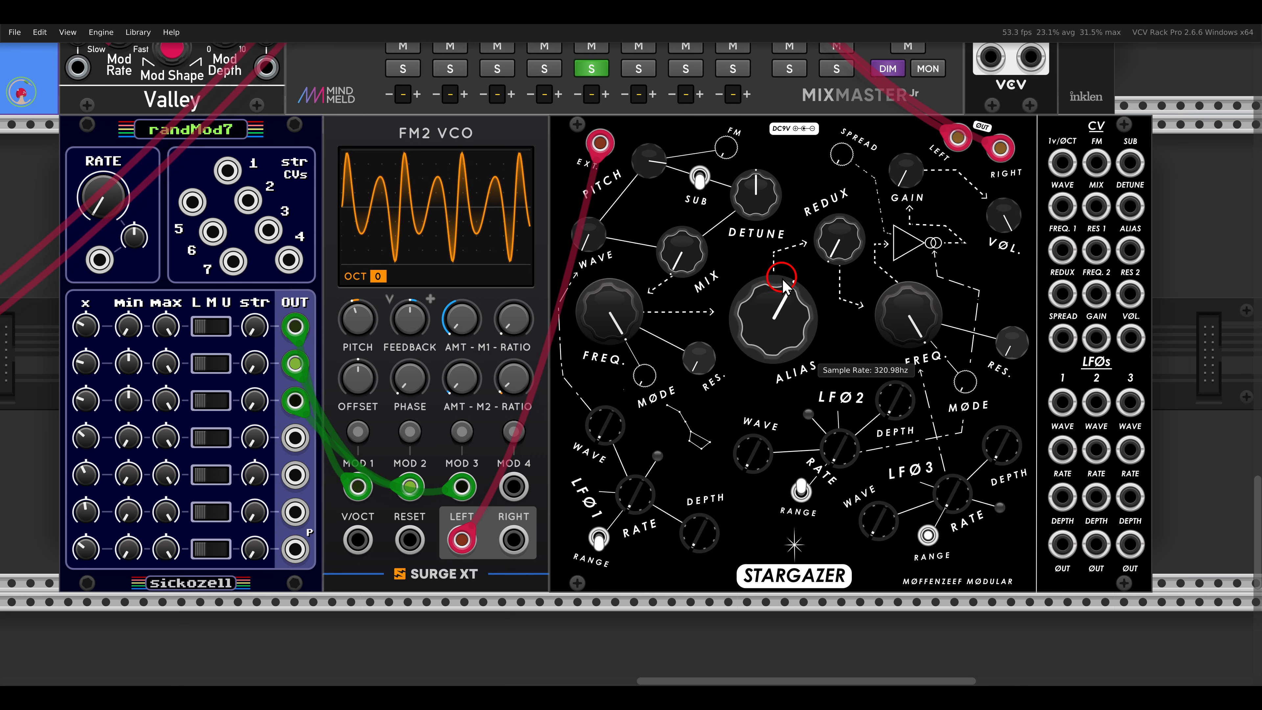
{"action": "mouse_move", "coordinate": [834, 236]}
{"action": "left_mouse_down"}
{"action": "mouse_move", "coordinate": [817, 129]}
{"action": "mouse_move", "coordinate": [823, 217]}
{"action": "left_mouse_up"}
{"action": "mouse_move", "coordinate": [801, 329]}
{"action": "left_mouse_down"}
{"action": "mouse_move", "coordinate": [771, 299]}
{"action": "mouse_move", "coordinate": [769, 271]}
{"action": "mouse_move", "coordinate": [783, 343]}
{"action": "left_mouse_up"}
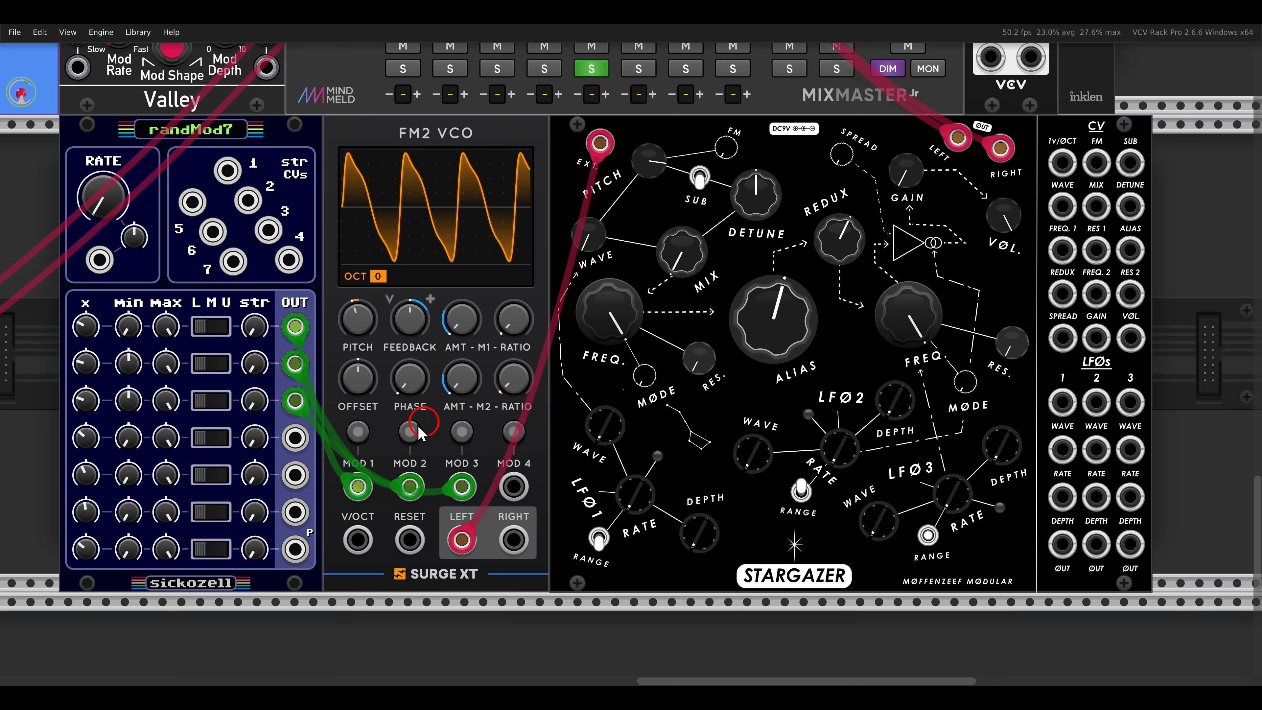
{"action": "left_click_drag", "start_coordinate": [295, 438], "coordinate": [1130, 251]}
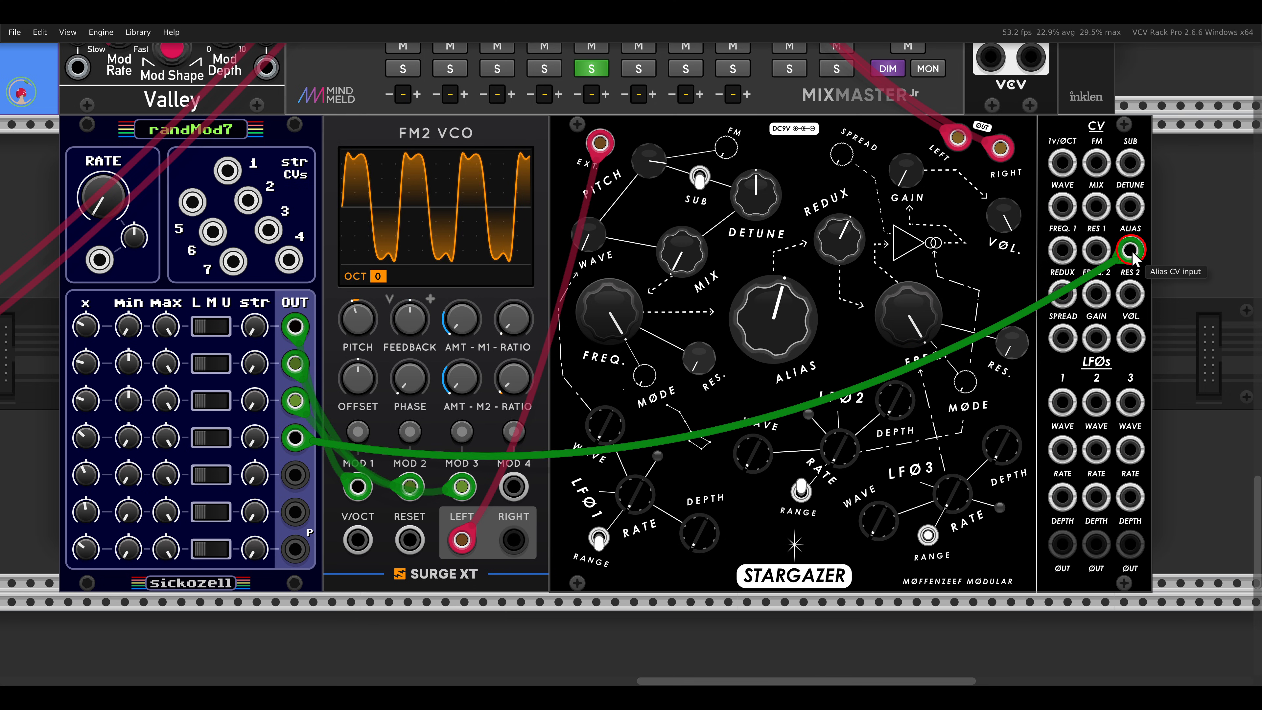
{"action": "left_click_drag", "start_coordinate": [120, 441], "coordinate": [164, 515]}
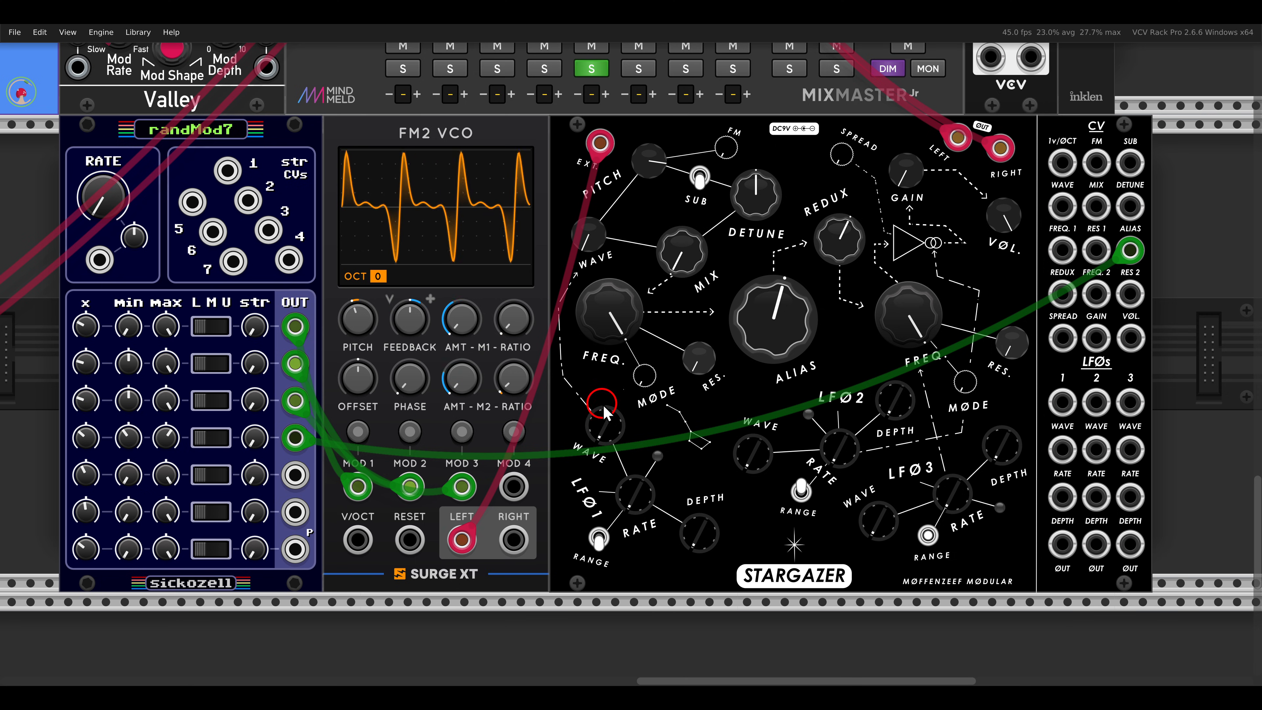
Step: Set the third Stargazer's filter 1 cutoff to E3 and adjust that filter's resonance
{"action": "left_click_drag", "start_coordinate": [646, 382], "coordinate": [632, 417]}
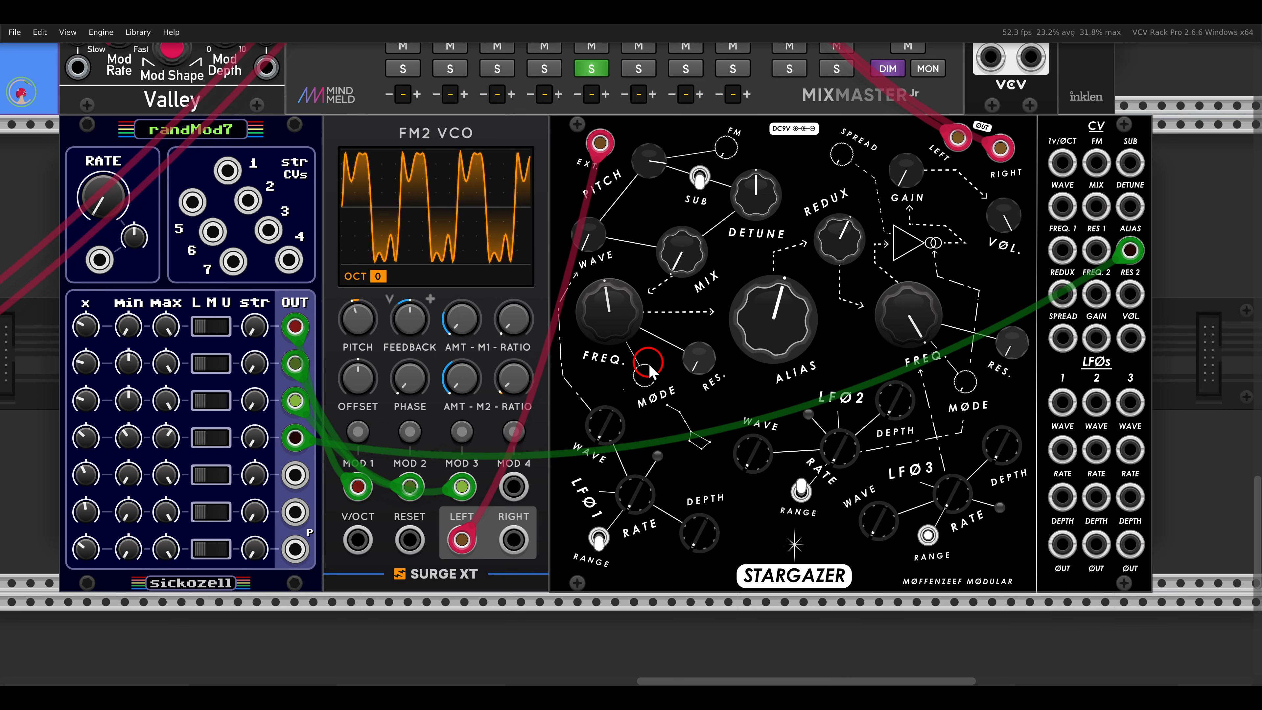
{"action": "mouse_move", "coordinate": [618, 334]}
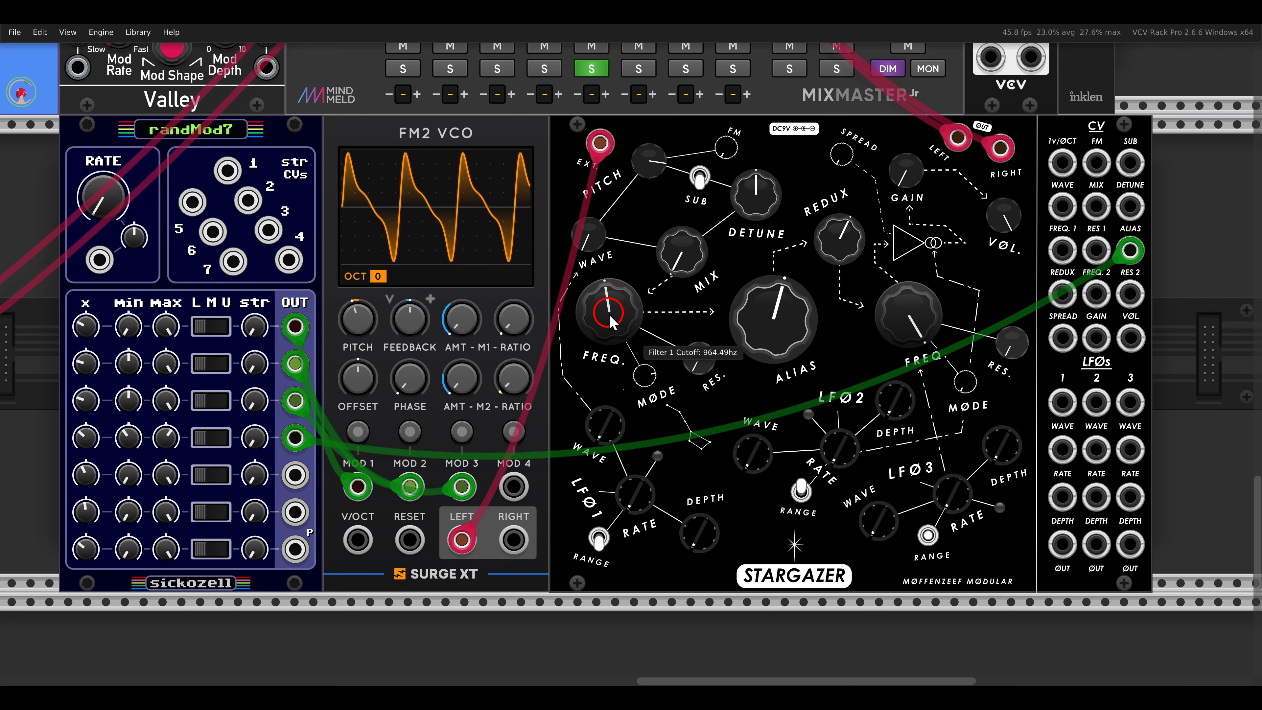
{"action": "right_click", "coordinate": [611, 316]}
{"action": "type", "text": "e"}
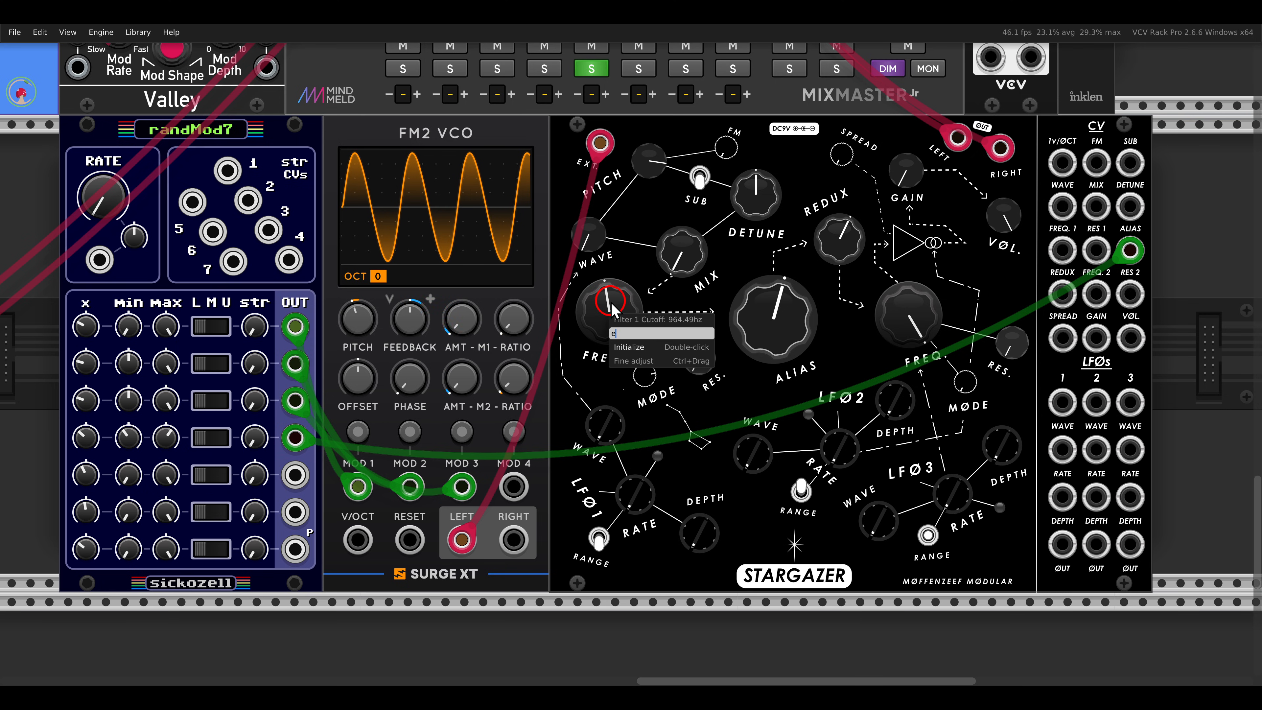
{"action": "type", "text": "3"}
{"action": "key", "text": "Return"}
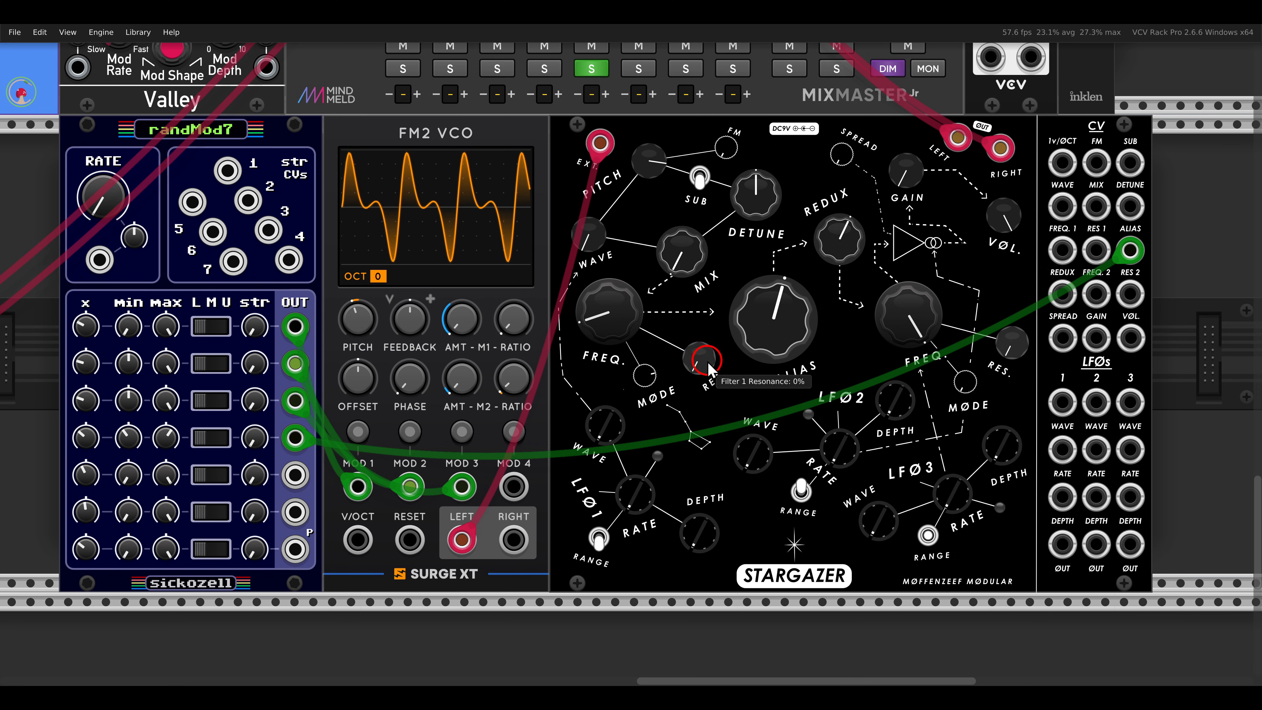
{"action": "left_click_drag", "start_coordinate": [704, 376], "coordinate": [677, 405]}
{"action": "left_click_drag", "start_coordinate": [659, 316], "coordinate": [657, 298]}
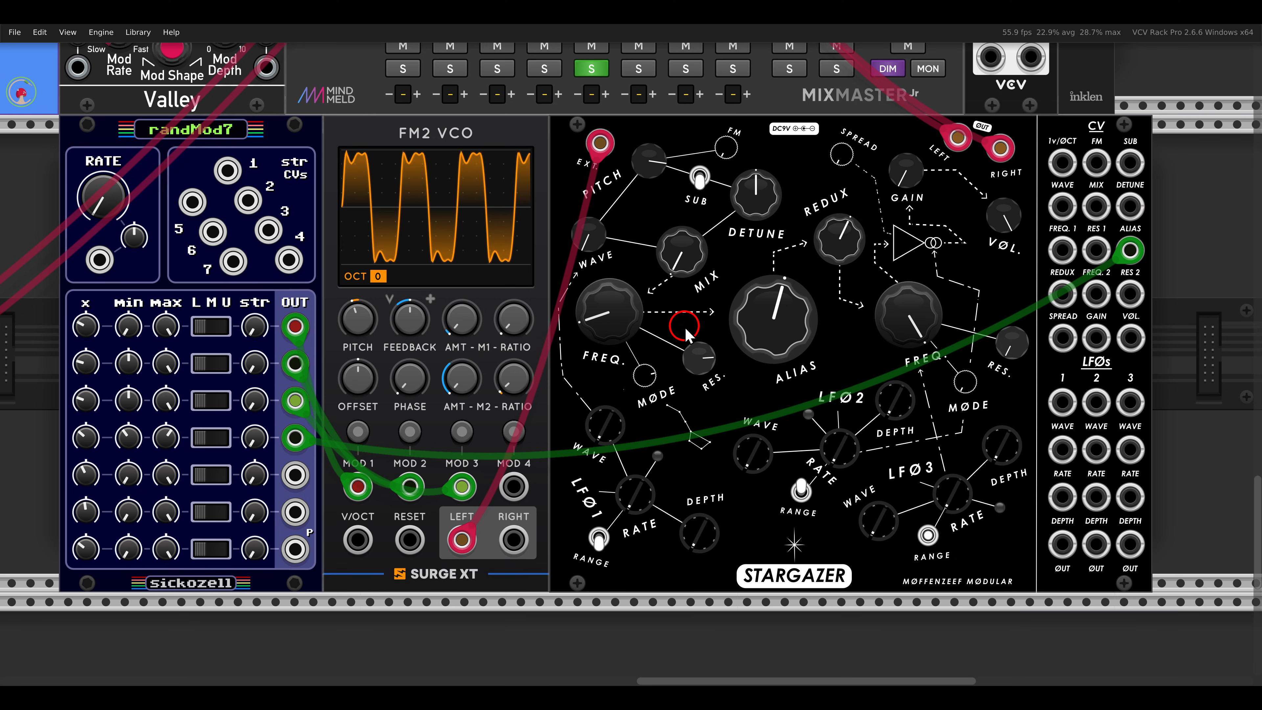
Step: Lower the third Stargazer's filter 2 cutoff, set LFO 3's depth to about 63% and adjust its wave
{"action": "scroll", "coordinate": [982, 385], "scroll_direction": "right", "scroll_amount": 3}
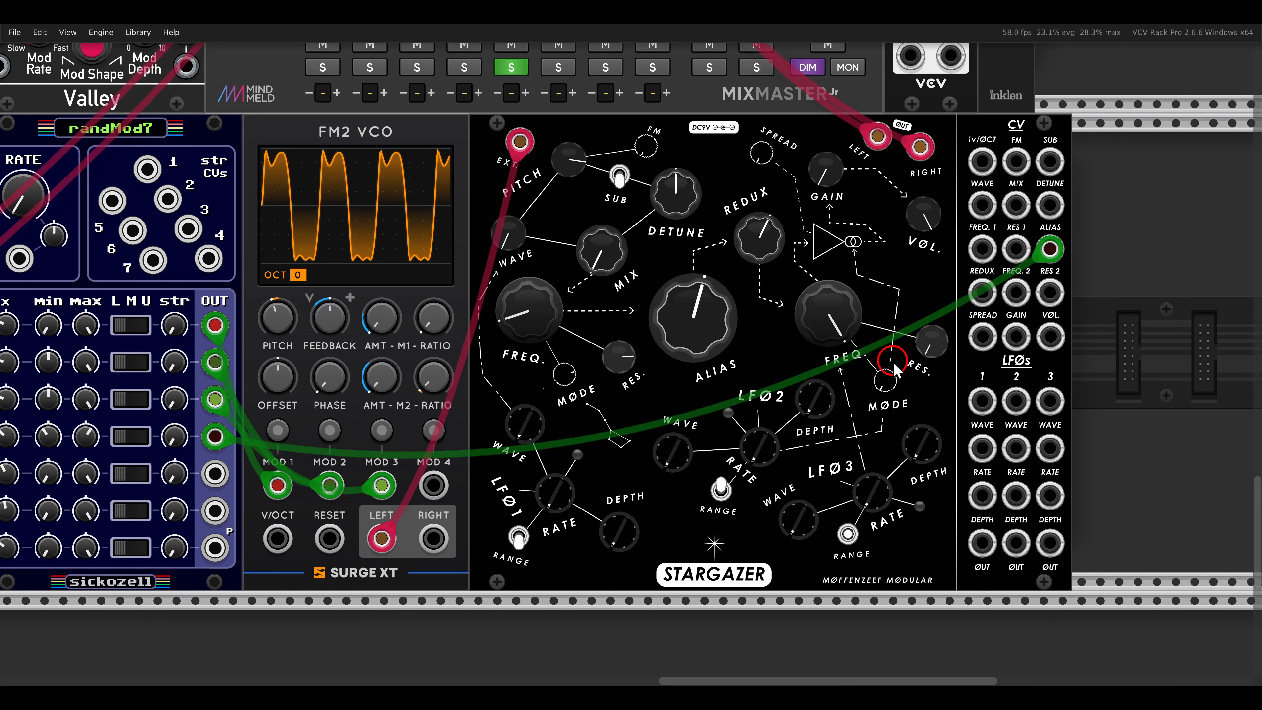
{"action": "left_click_drag", "start_coordinate": [826, 304], "coordinate": [820, 416]}
{"action": "left_click_drag", "start_coordinate": [919, 454], "coordinate": [894, 318]}
{"action": "left_click_drag", "start_coordinate": [803, 516], "coordinate": [778, 269]}
{"action": "left_click_drag", "start_coordinate": [873, 496], "coordinate": [876, 500]}
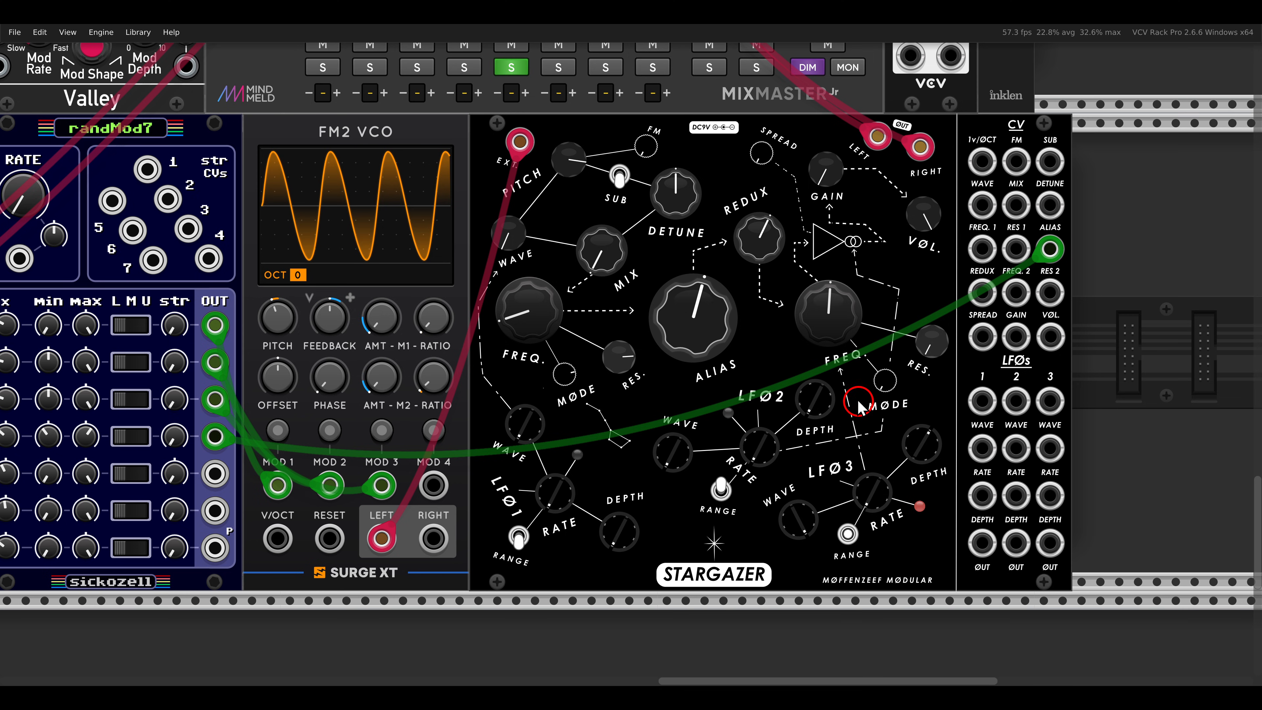
{"action": "mouse_move", "coordinate": [827, 330]}
{"action": "left_mouse_down"}
{"action": "mouse_move", "coordinate": [825, 303]}
{"action": "mouse_move", "coordinate": [823, 314]}
{"action": "left_mouse_up"}
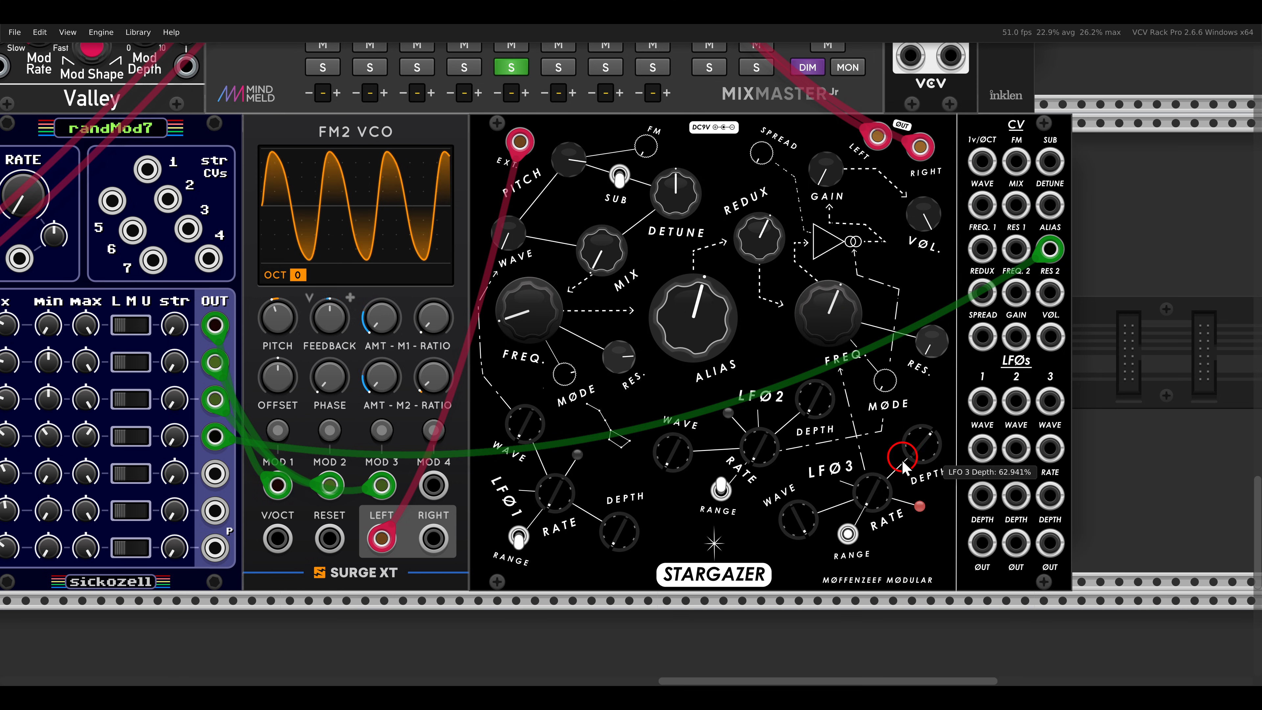
Step: Set LFO 3's rate to about 0.64 Hz and fine-tune its depth and the filter 2 cutoff
{"action": "left_click_drag", "start_coordinate": [873, 494], "coordinate": [853, 353]}
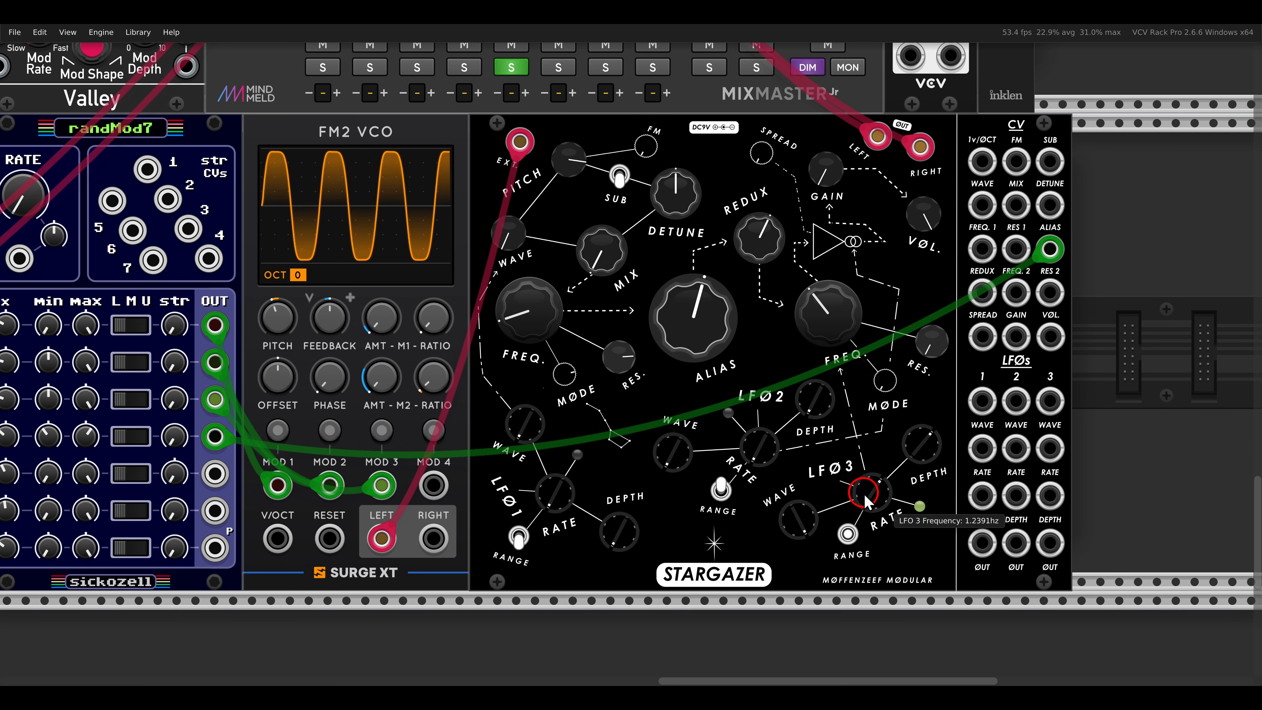
{"action": "left_click_drag", "start_coordinate": [868, 494], "coordinate": [880, 569]}
{"action": "left_click_drag", "start_coordinate": [822, 336], "coordinate": [820, 322]}
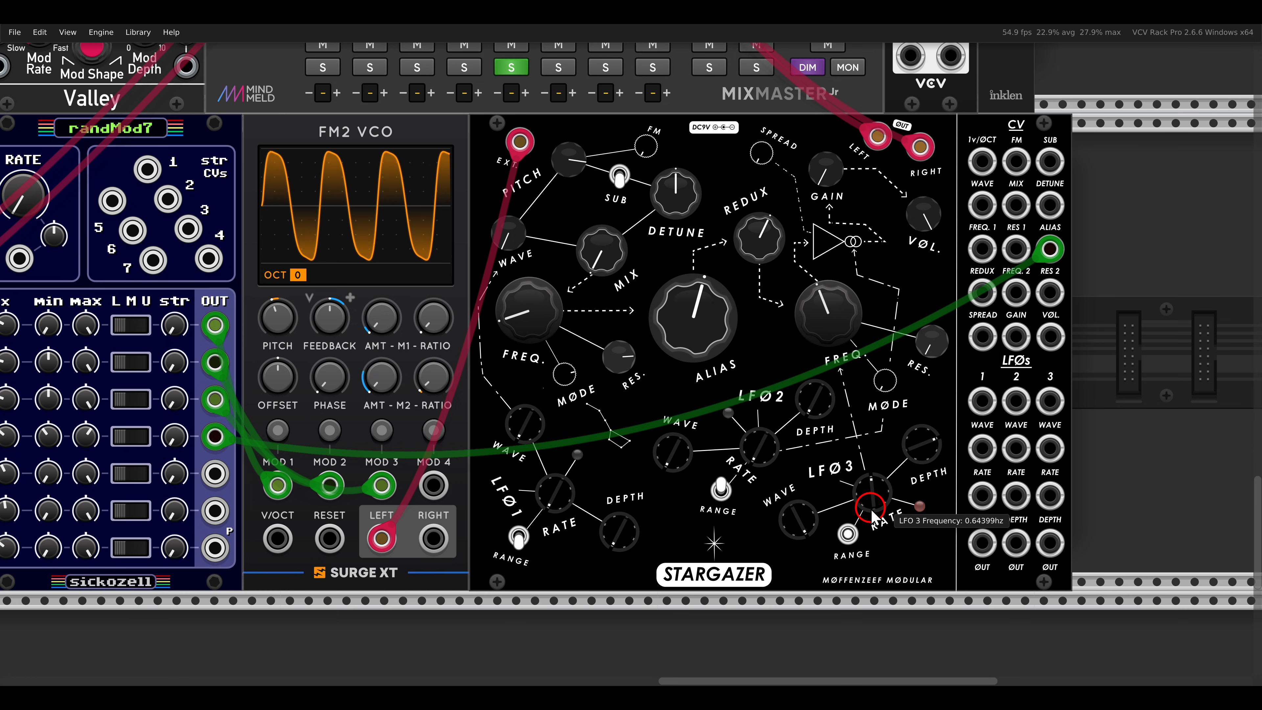
{"action": "left_click_drag", "start_coordinate": [913, 458], "coordinate": [913, 451]}
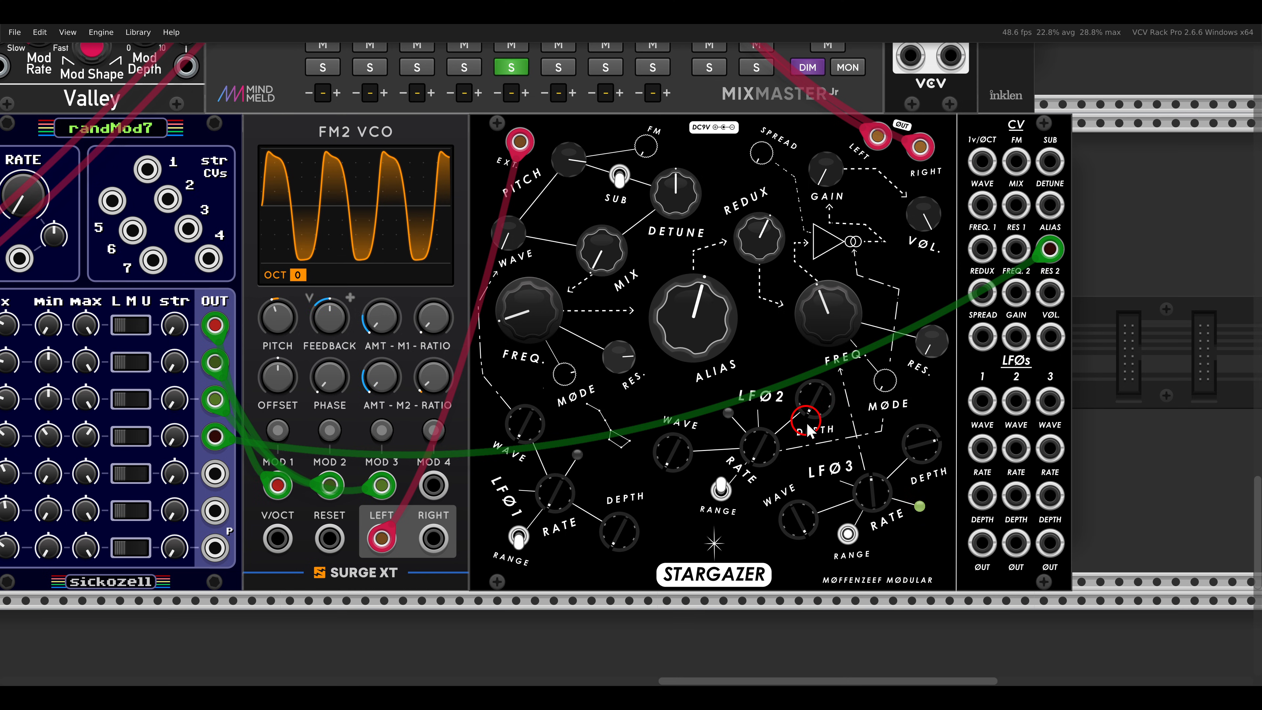
Step: Turn up the third Stargazer's LFO 2 depth and set its wave knob to the middle
{"action": "left_click_drag", "start_coordinate": [811, 411], "coordinate": [815, 392]}
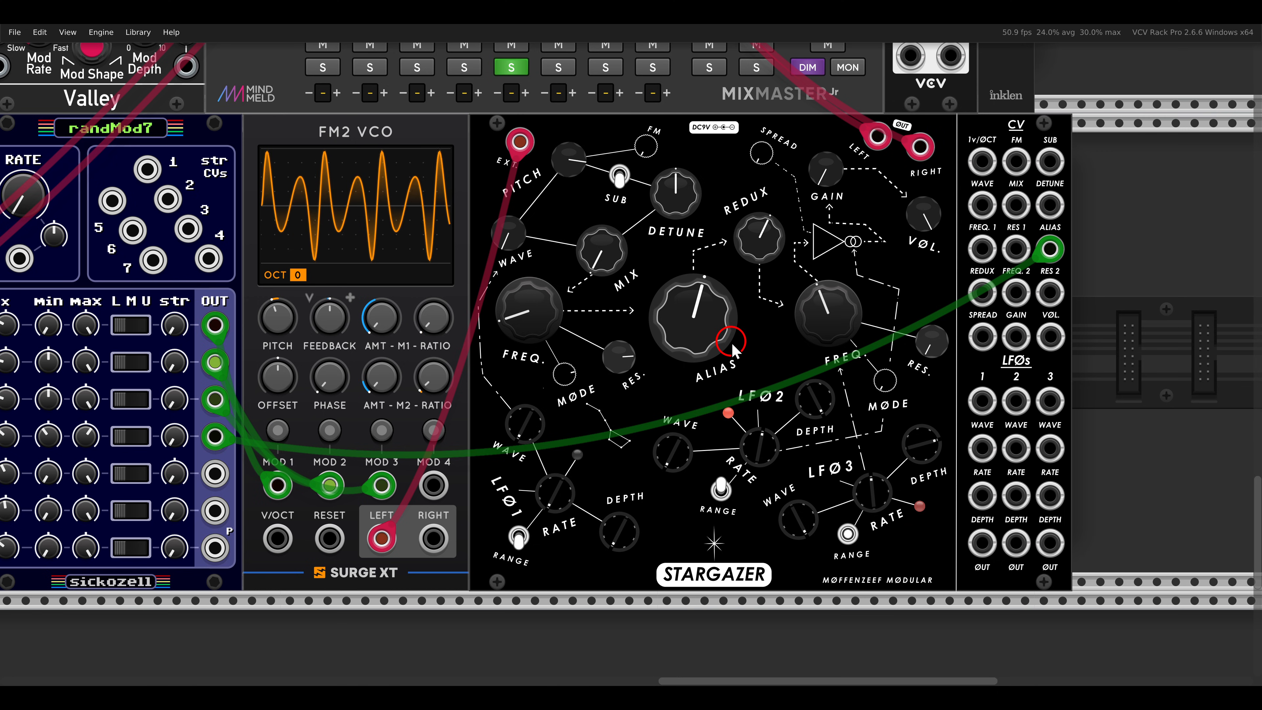
{"action": "left_click_drag", "start_coordinate": [674, 448], "coordinate": [685, 333]}
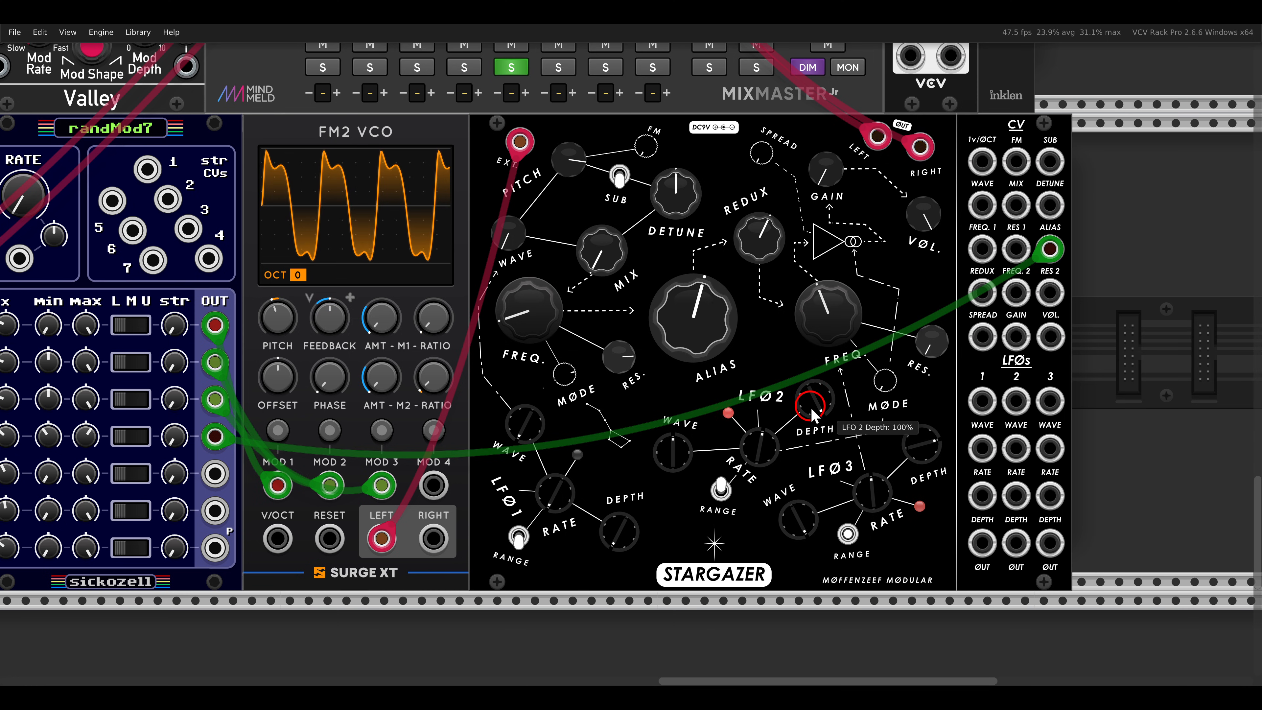
{"action": "left_click_drag", "start_coordinate": [815, 408], "coordinate": [786, 411]}
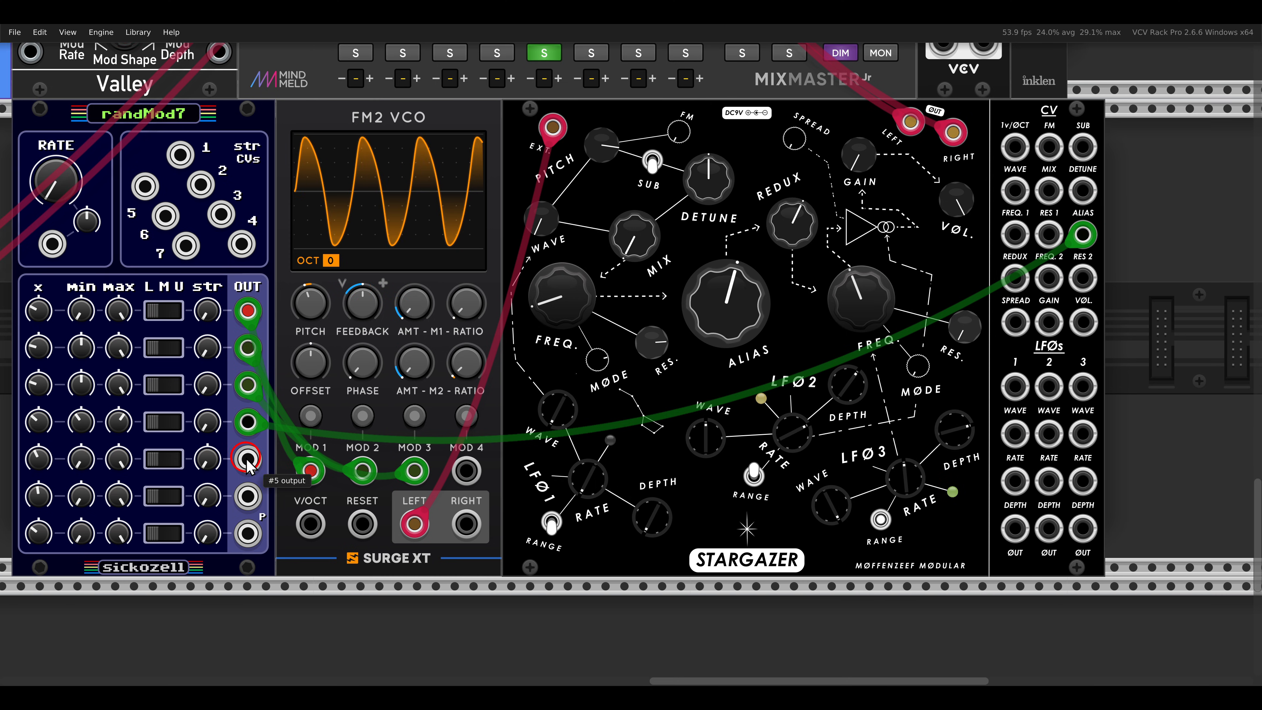
Step: Patch randMod7 output 5 into the third Stargazer's LFO 2 rate CV input and adjust that output's rate multiplier
{"action": "left_click_drag", "start_coordinate": [247, 459], "coordinate": [1041, 436]}
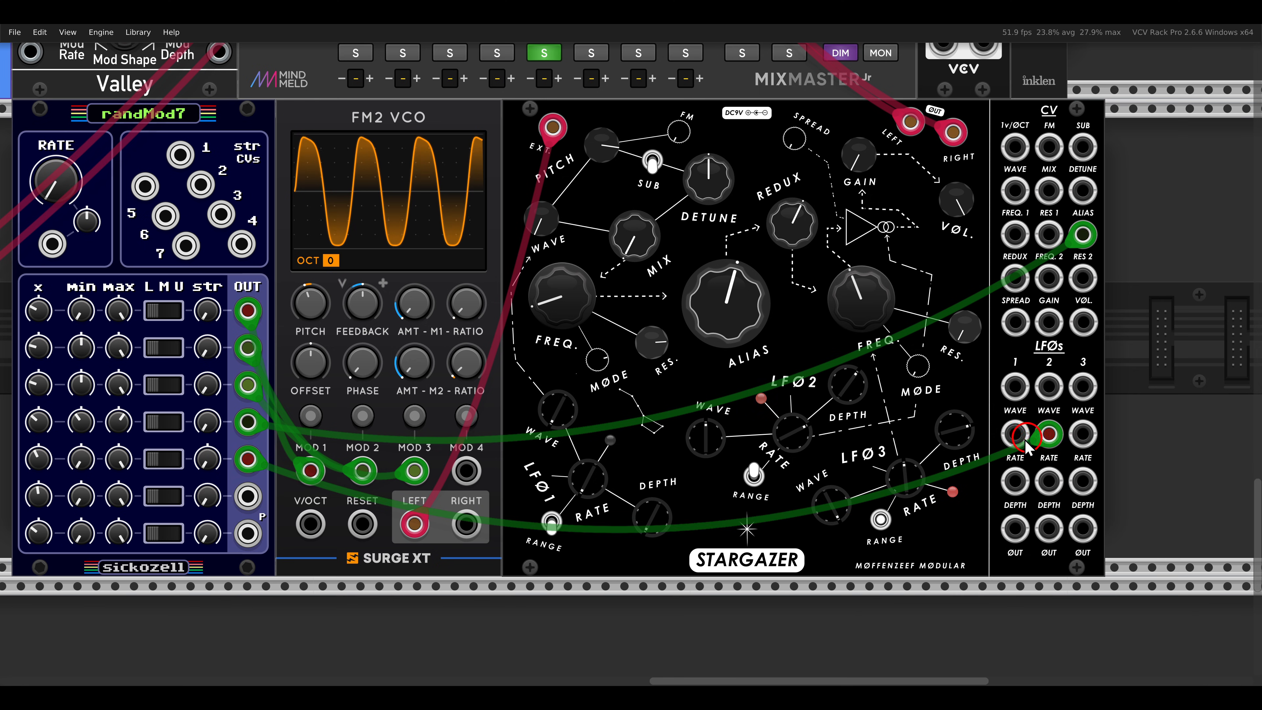
{"action": "left_click_drag", "start_coordinate": [460, 444], "coordinate": [554, 434]}
{"action": "left_click_drag", "start_coordinate": [174, 448], "coordinate": [218, 540]}
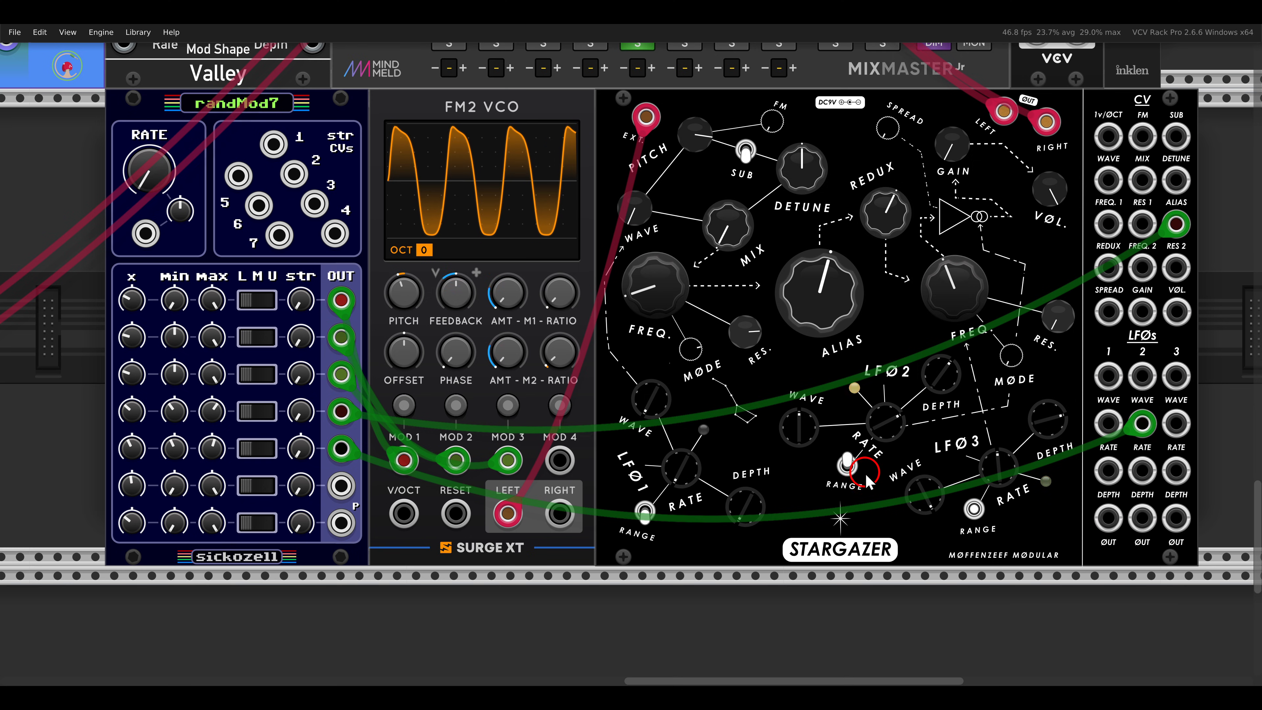
{"action": "left_click_drag", "start_coordinate": [866, 475], "coordinate": [695, 476]}
{"action": "left_click_drag", "start_coordinate": [768, 378], "coordinate": [762, 422]}
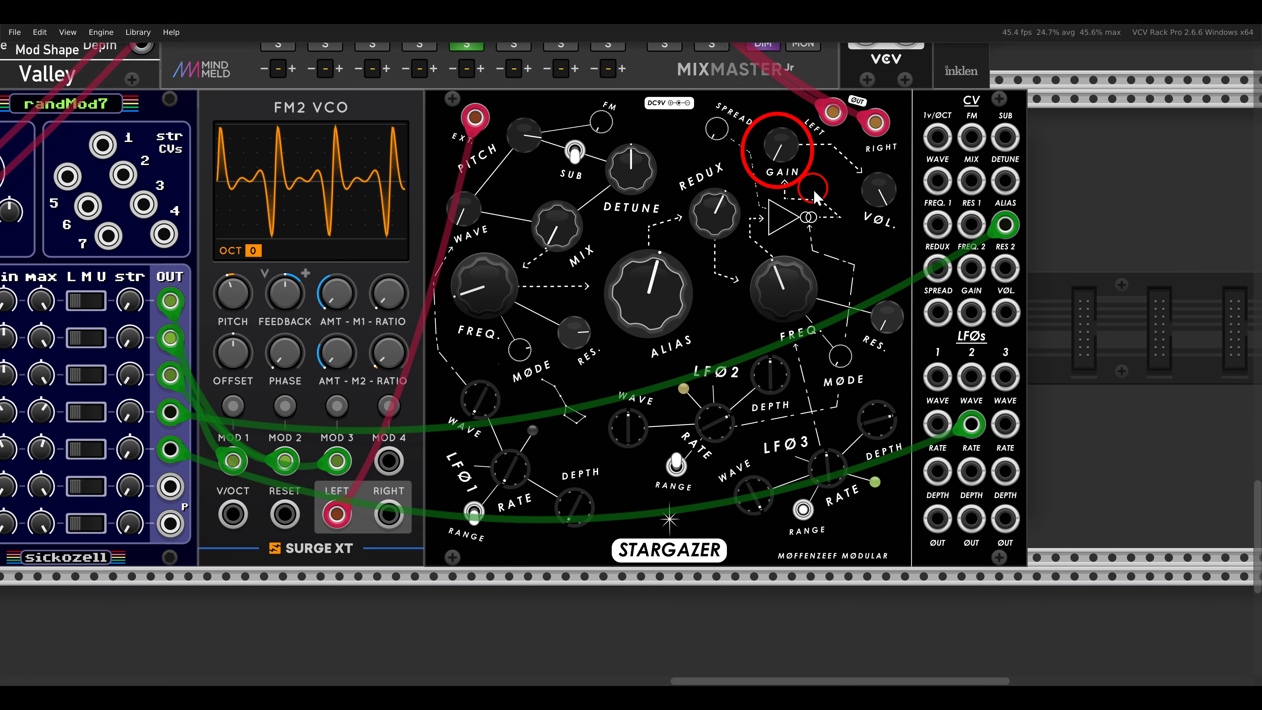
Step: Raise the third Stargazer's gain, lower its volume and adjust its stereo spread
{"action": "mouse_move", "coordinate": [786, 152]}
{"action": "left_mouse_down"}
{"action": "mouse_move", "coordinate": [779, 124]}
{"action": "mouse_move", "coordinate": [785, 153]}
{"action": "mouse_move", "coordinate": [780, 136]}
{"action": "left_mouse_up"}
{"action": "left_click_drag", "start_coordinate": [783, 92], "coordinate": [783, 88]}
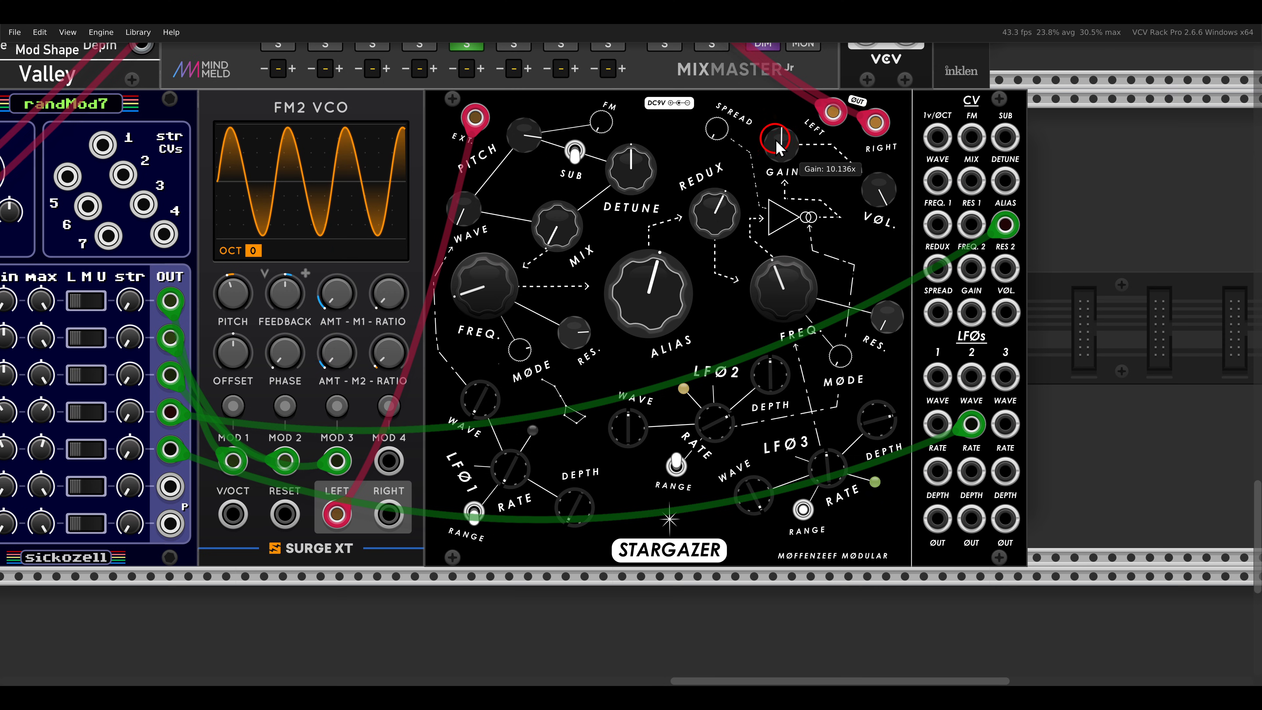
{"action": "left_click_drag", "start_coordinate": [774, 144], "coordinate": [774, 108]}
{"action": "left_click_drag", "start_coordinate": [875, 196], "coordinate": [867, 262]}
{"action": "left_click_drag", "start_coordinate": [717, 133], "coordinate": [710, 47]}
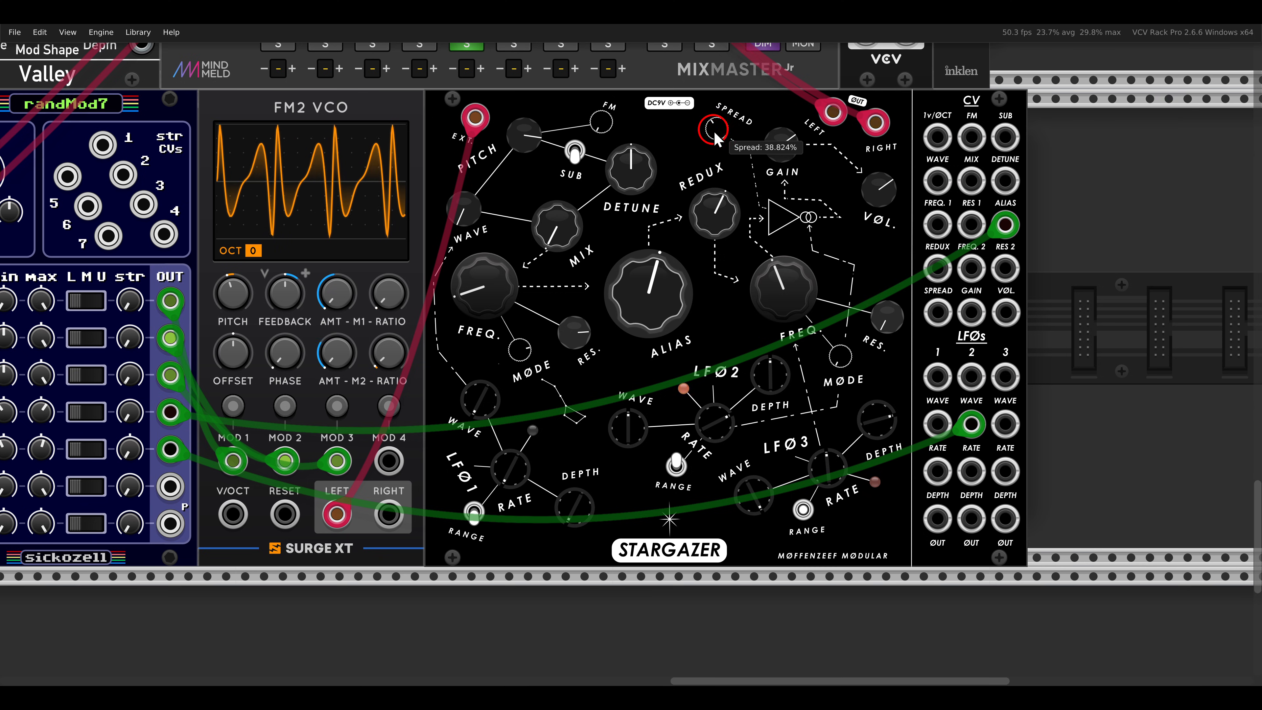
{"action": "left_click_drag", "start_coordinate": [716, 136], "coordinate": [711, 69]}
{"action": "left_click_drag", "start_coordinate": [716, 136], "coordinate": [701, 85]}
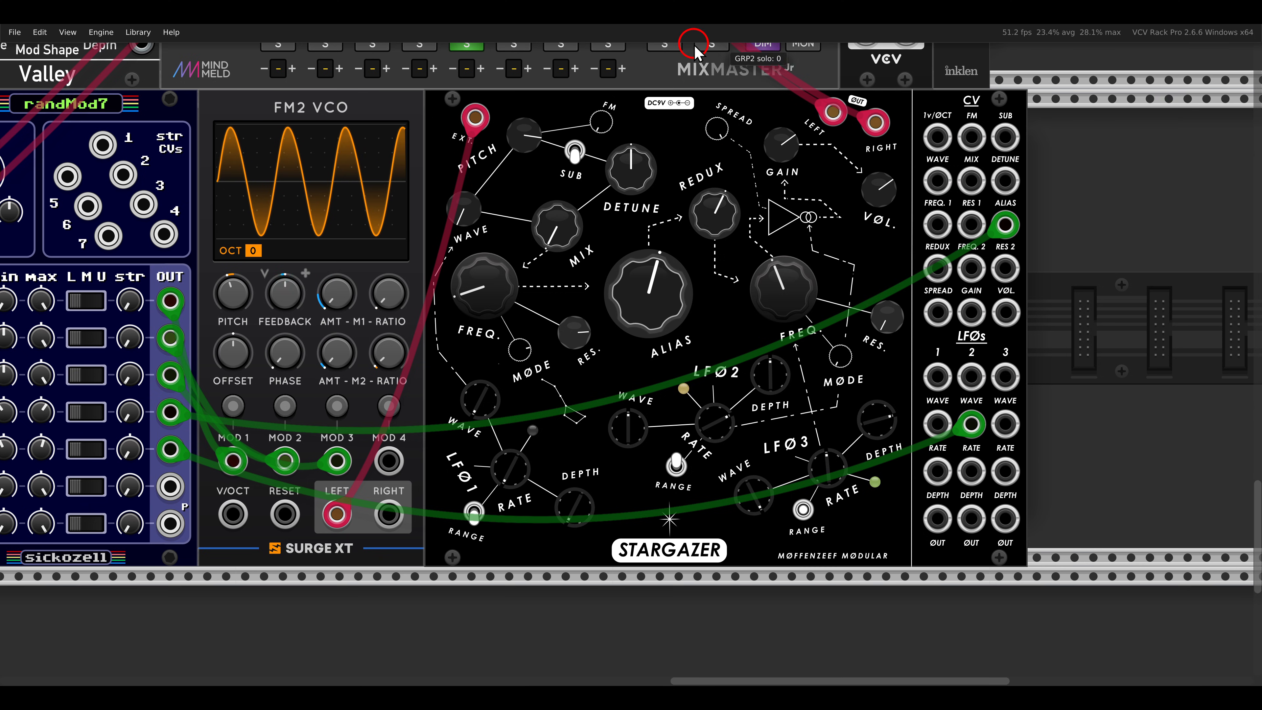
Step: Add a Nimbus module beside the third Stargazer and patch it in stereo between the Stargazer's outputs and the mixer
{"action": "left_click", "coordinate": [702, 216]}
{"action": "scroll", "coordinate": [705, 218], "scroll_direction": "down", "scroll_amount": 5}
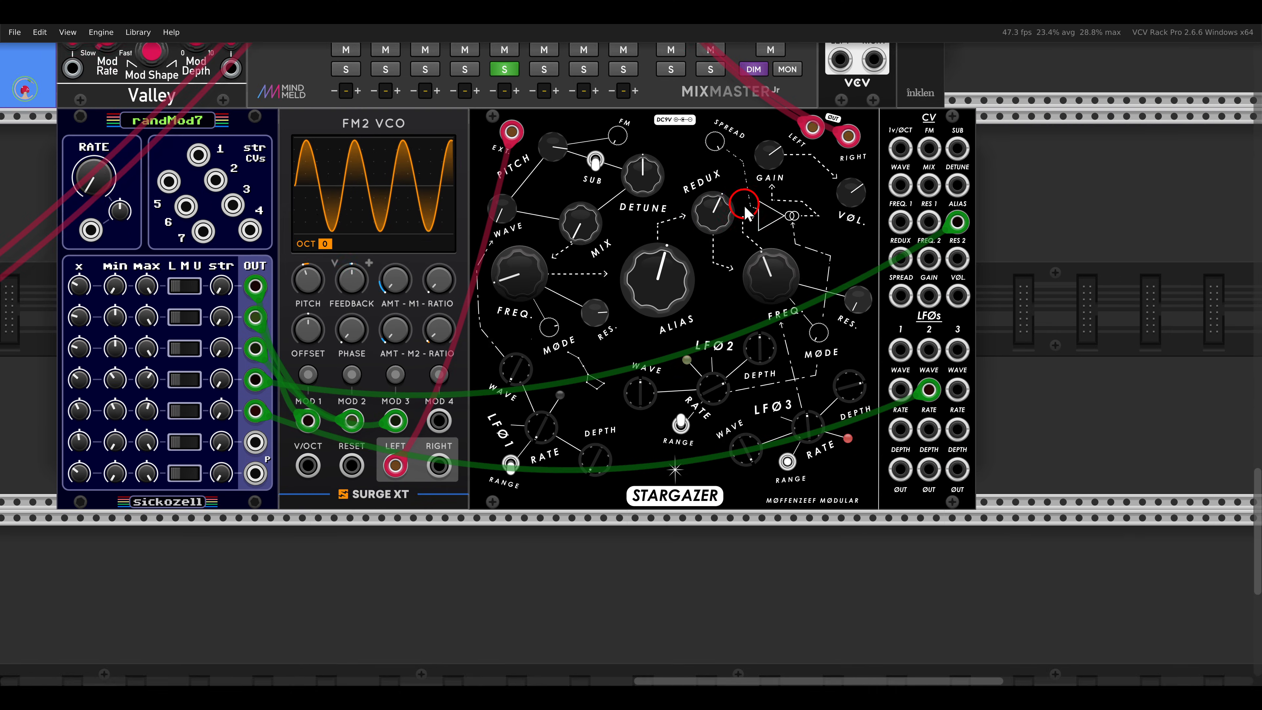
{"action": "right_click", "coordinate": [930, 282]}
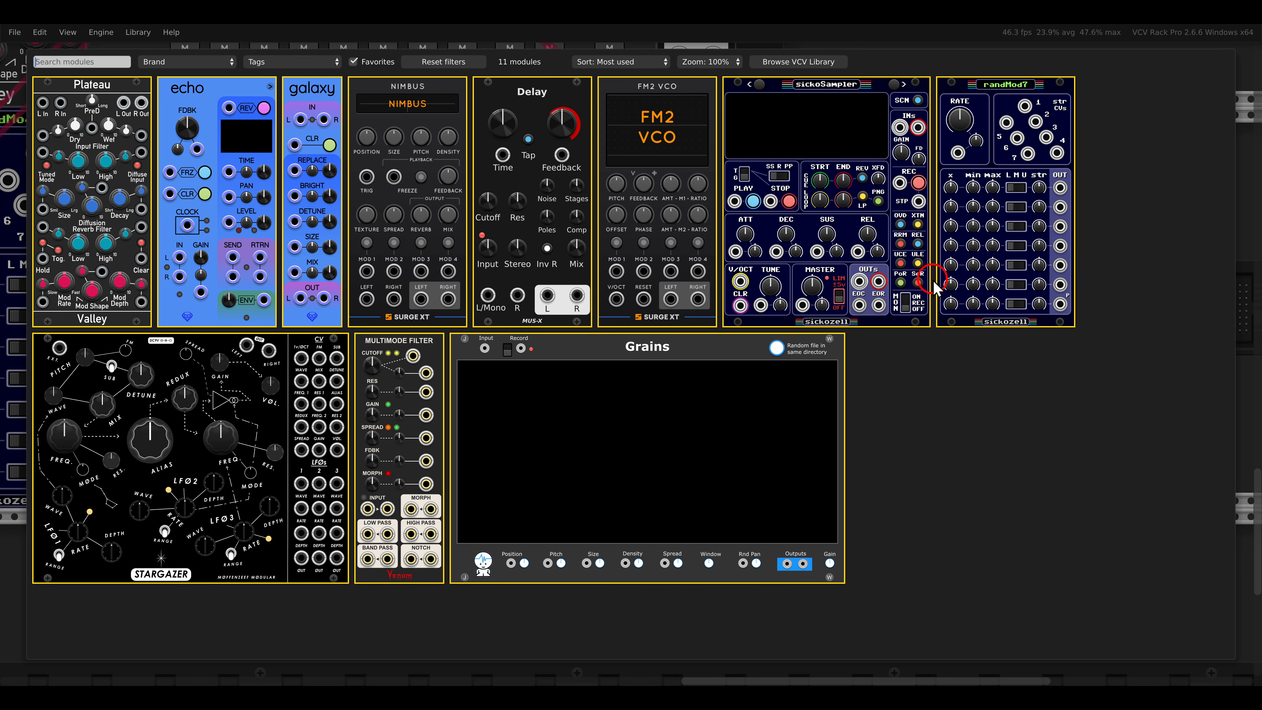
{"action": "left_click", "coordinate": [454, 145]}
{"action": "left_click_drag", "start_coordinate": [689, 140], "coordinate": [976, 466]}
{"action": "left_click_drag", "start_coordinate": [651, 127], "coordinate": [930, 463]}
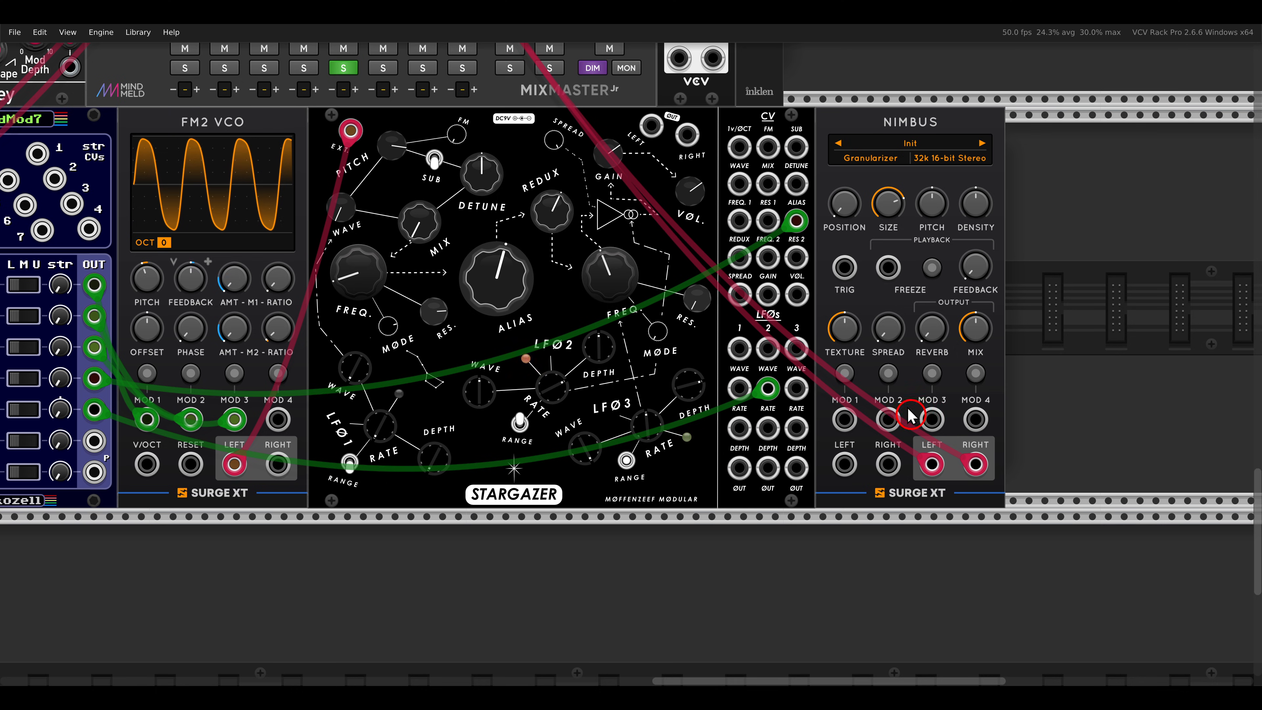
{"action": "left_click_drag", "start_coordinate": [655, 131], "coordinate": [688, 135]}
Step: Turn Nimbus's Mix and Size fully up and set its quality to 16k 8-bit Stereo
{"action": "left_click_drag", "start_coordinate": [973, 332], "coordinate": [919, 223]}
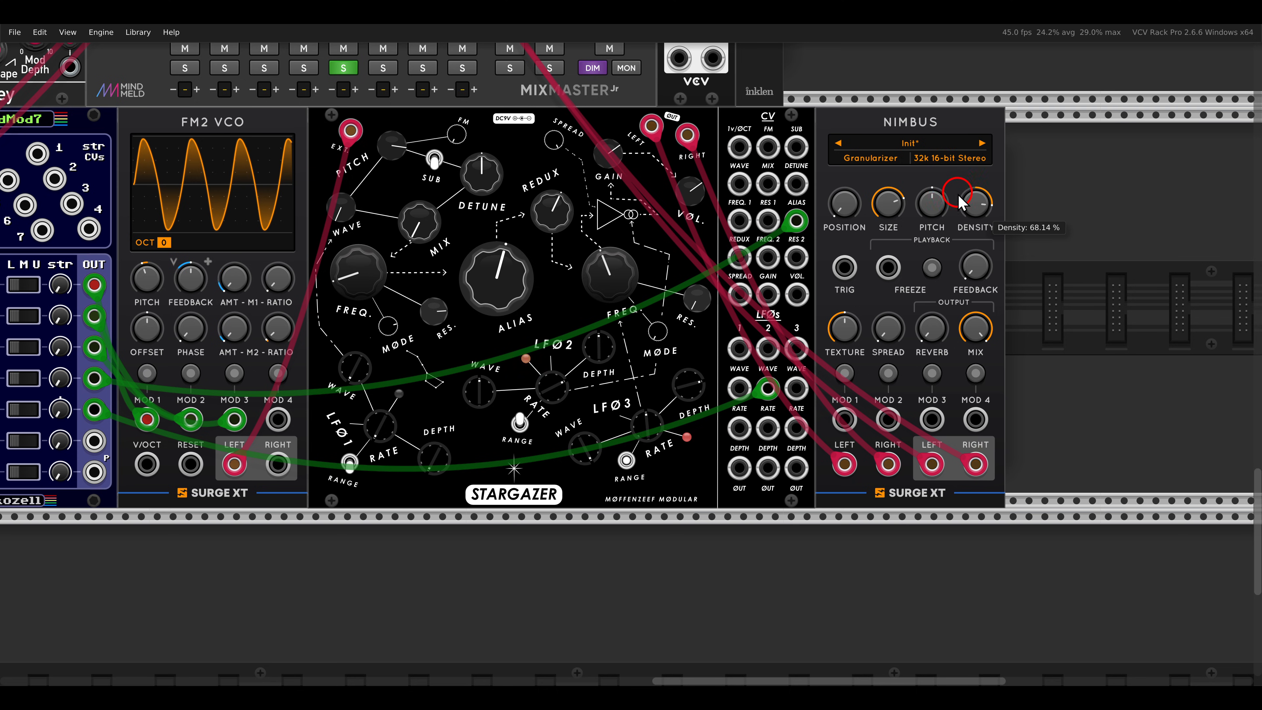
{"action": "left_click", "coordinate": [941, 159]}
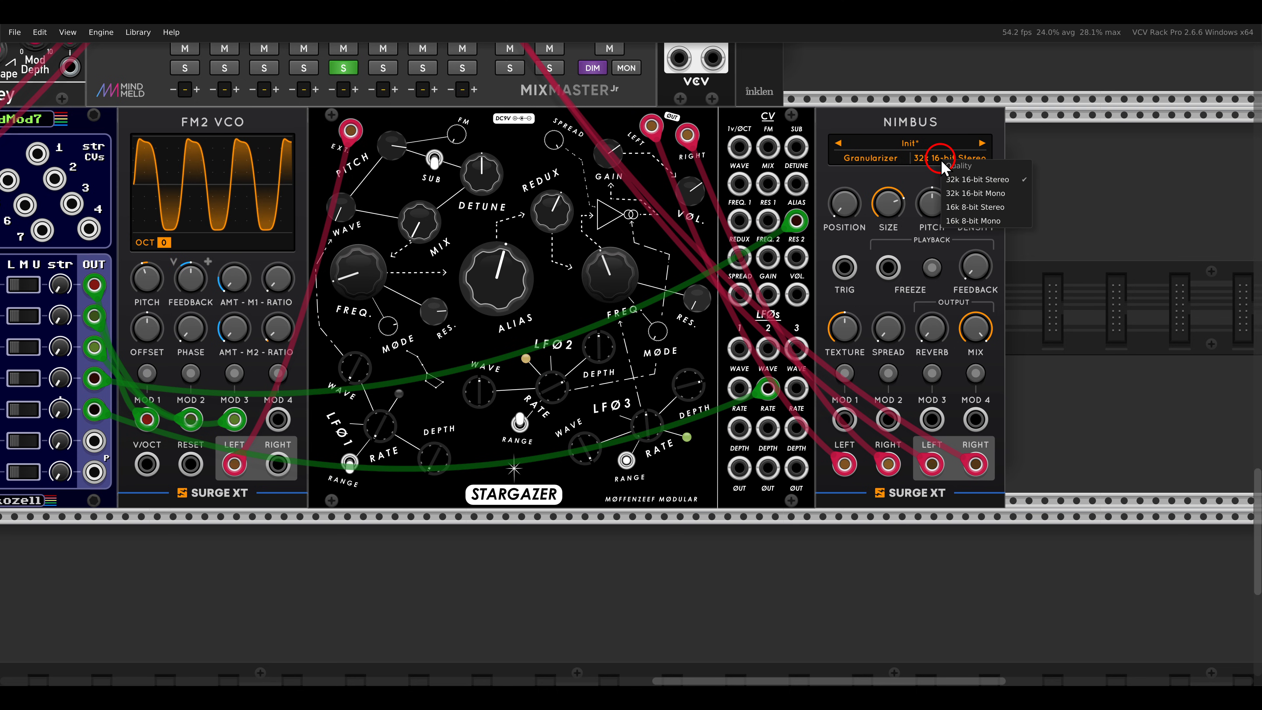
{"action": "left_click", "coordinate": [958, 208]}
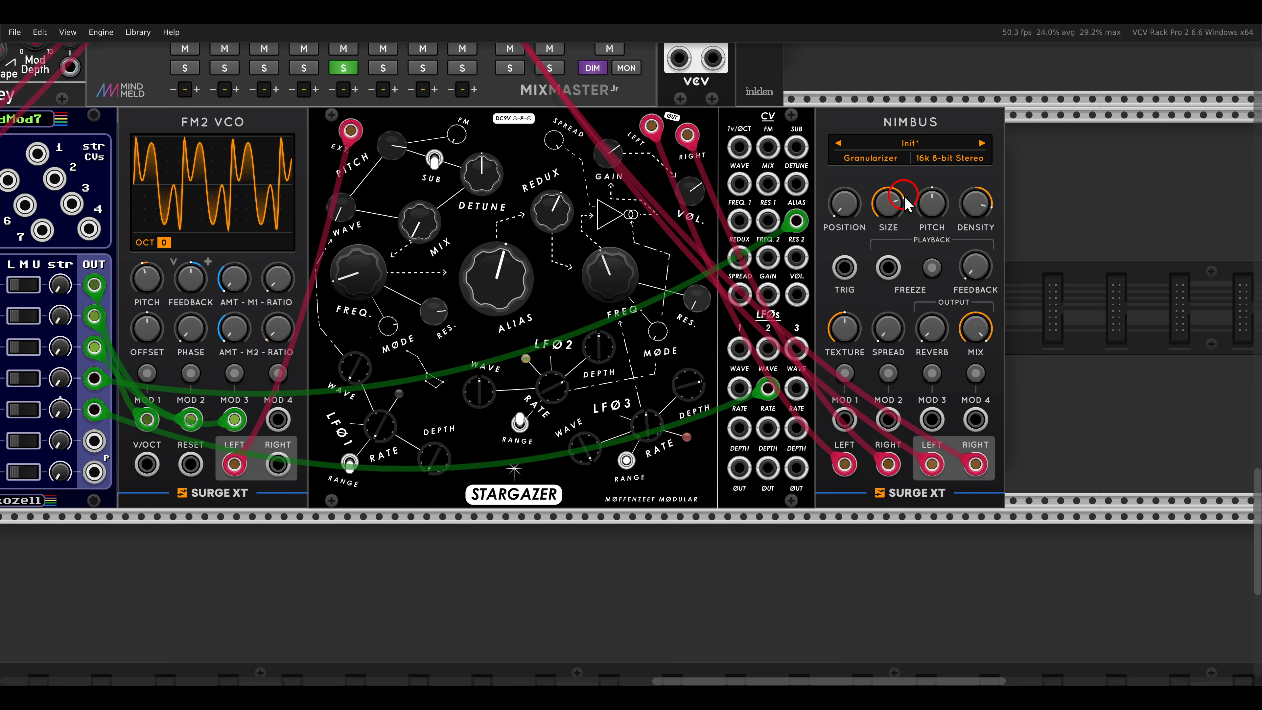
{"action": "left_click_drag", "start_coordinate": [904, 197], "coordinate": [889, 215]}
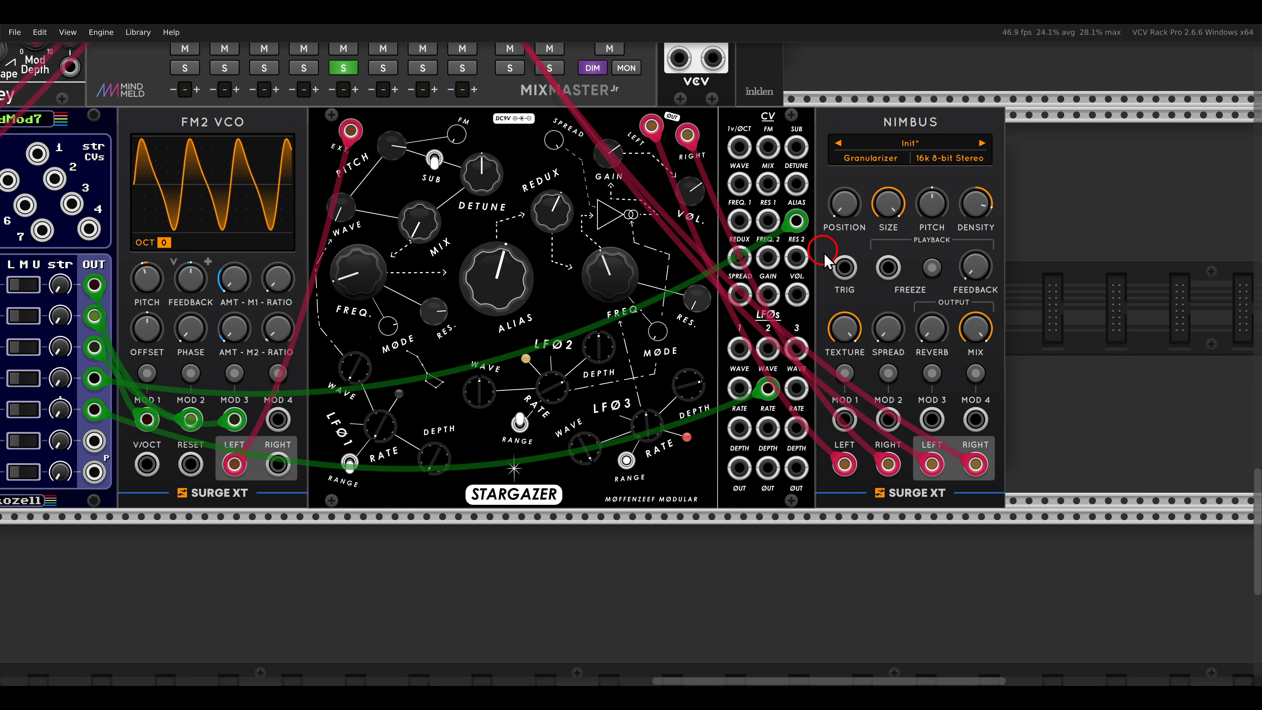
Step: Set Nimbus's Texture to about 3.6% and its Spread to about 98%
{"action": "left_click", "coordinate": [844, 331]}
{"action": "left_click_drag", "start_coordinate": [856, 425], "coordinate": [882, 513]}
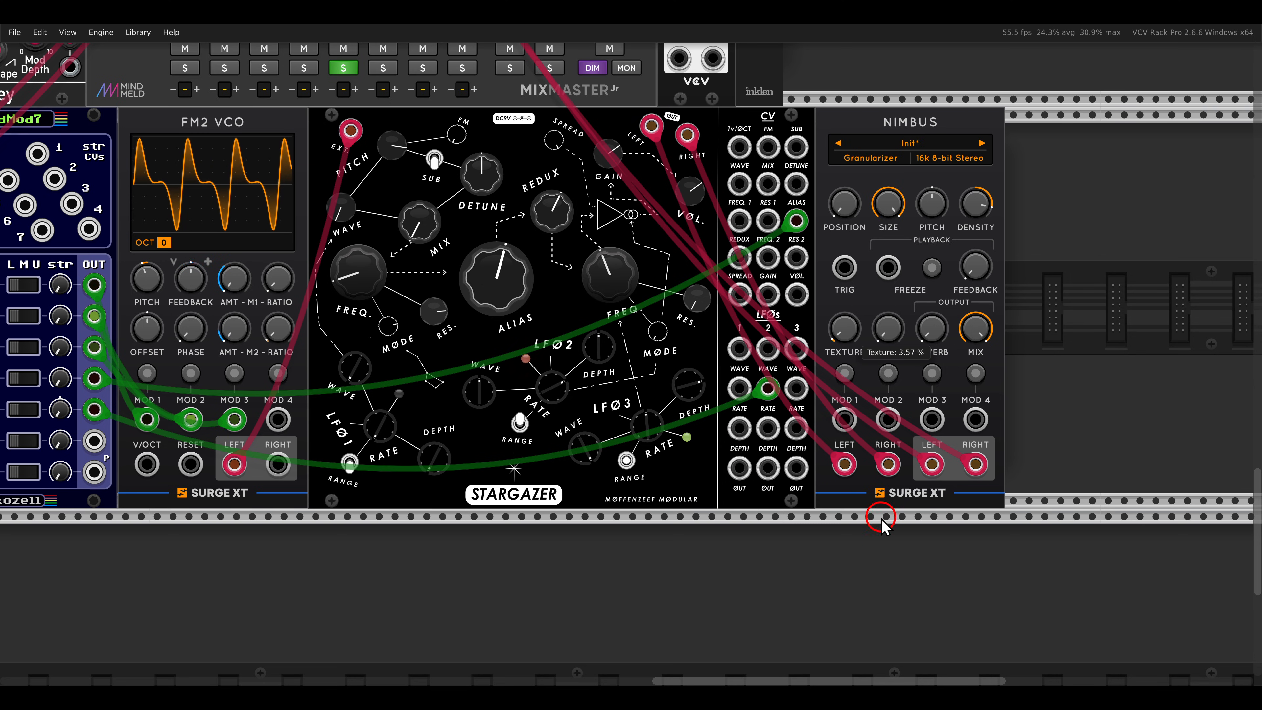
{"action": "left_click", "coordinate": [895, 335]}
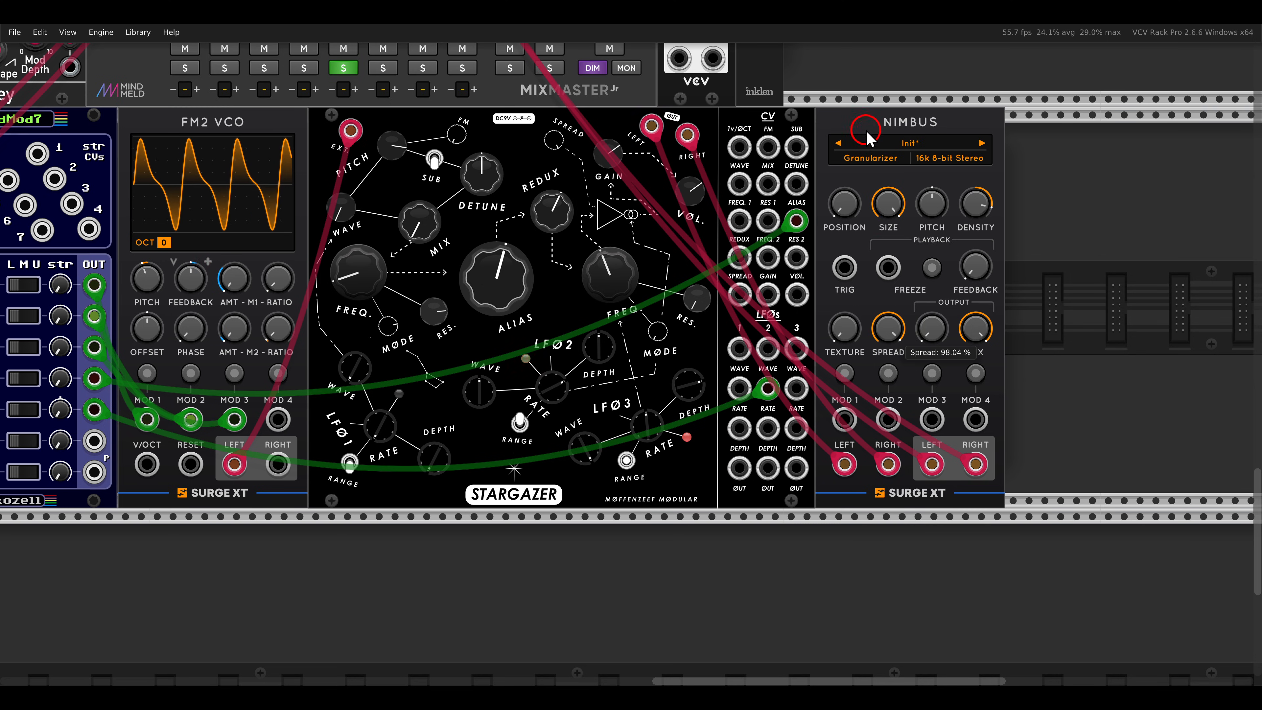
{"action": "left_click", "coordinate": [936, 213]}
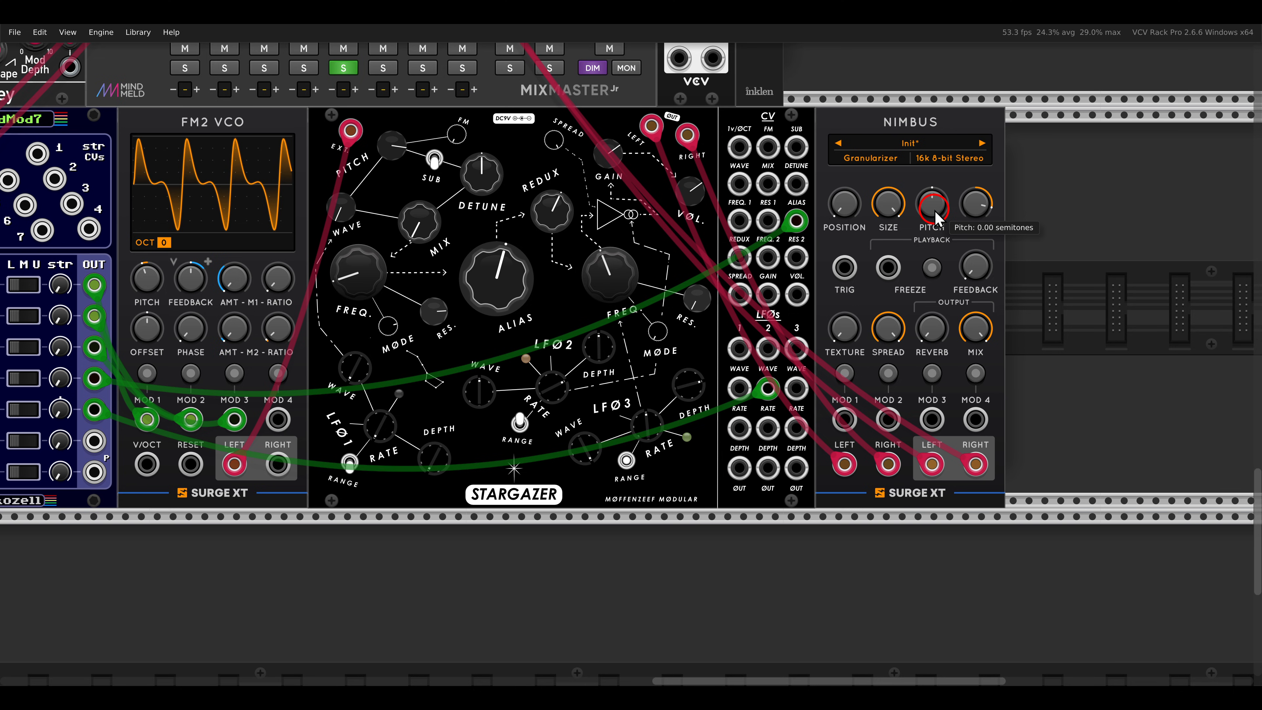
Step: Set Nimbus's Density to about 54% and its Reverb to about 82%
{"action": "left_click", "coordinate": [932, 267]}
{"action": "left_click", "coordinate": [968, 201]}
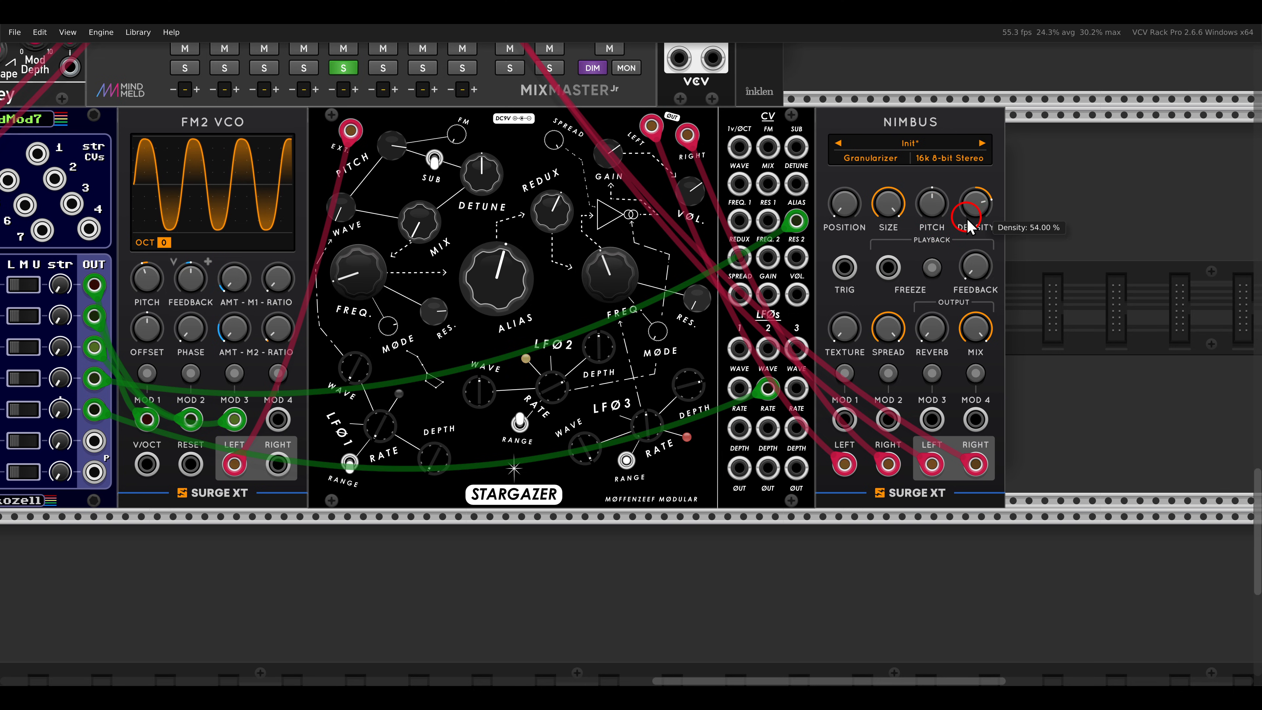
{"action": "left_click", "coordinate": [965, 270]}
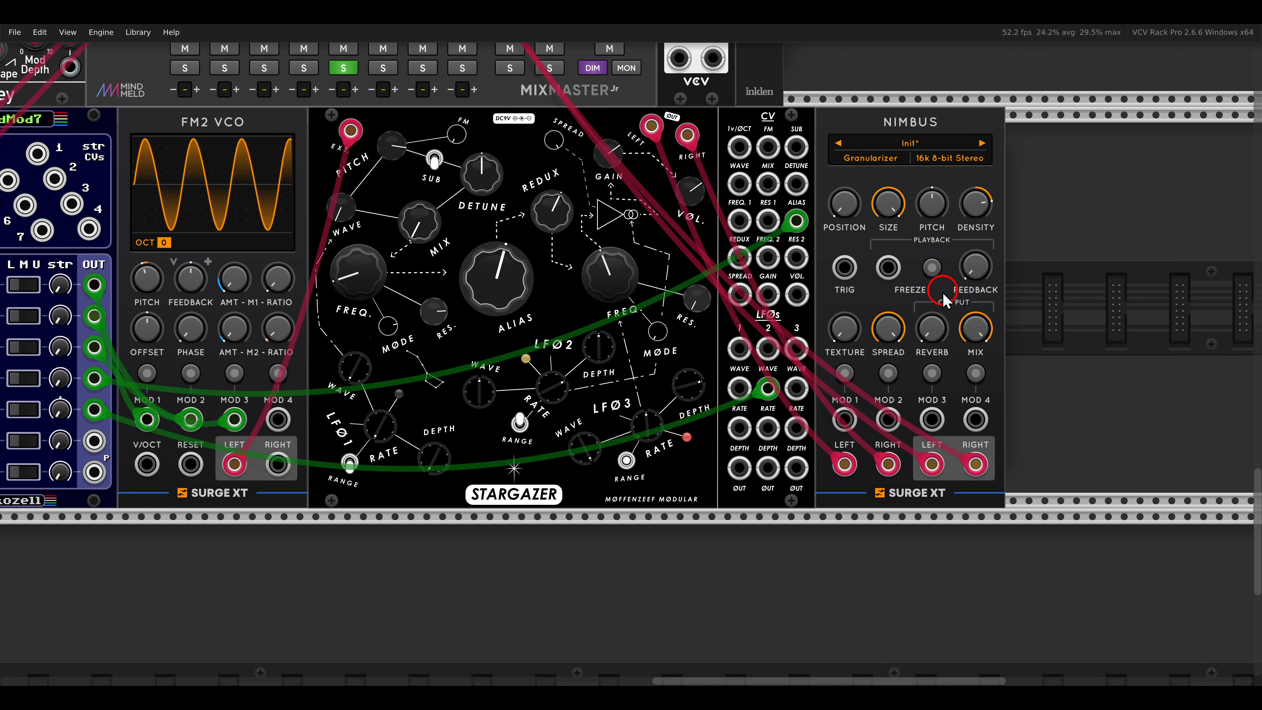
{"action": "left_click_drag", "start_coordinate": [942, 343], "coordinate": [926, 296]}
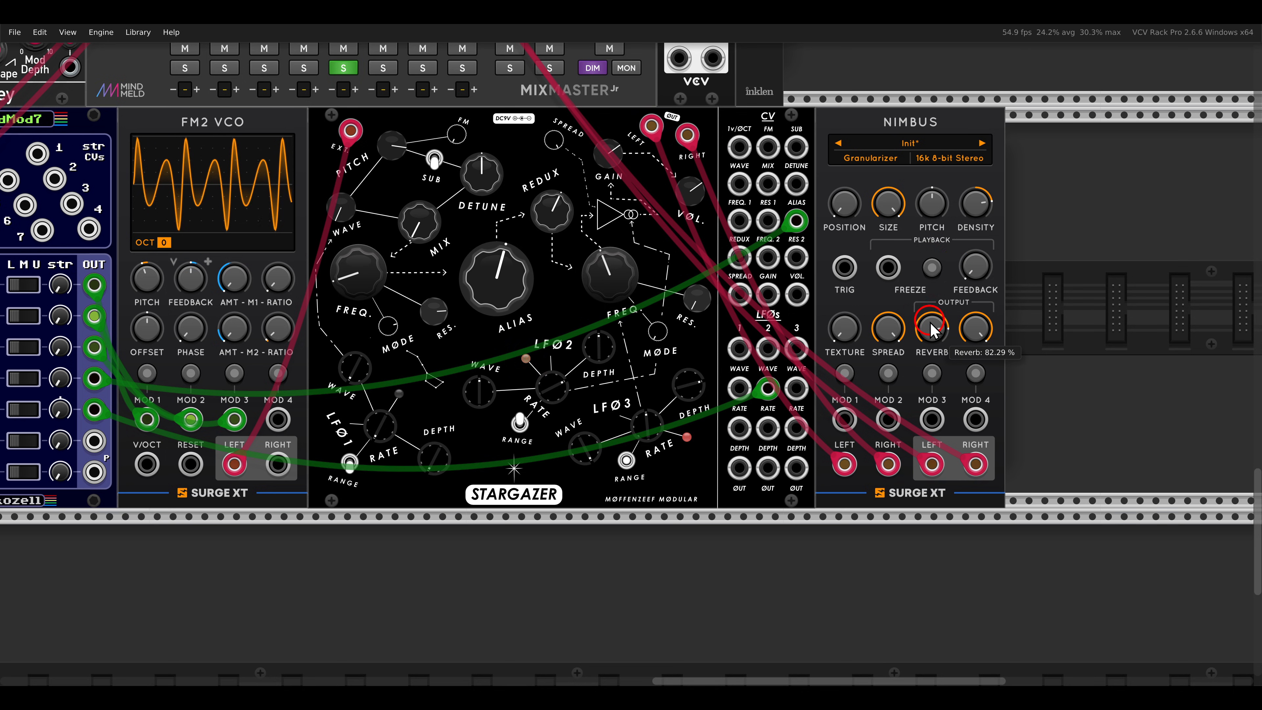
{"action": "left_click", "coordinate": [928, 275]}
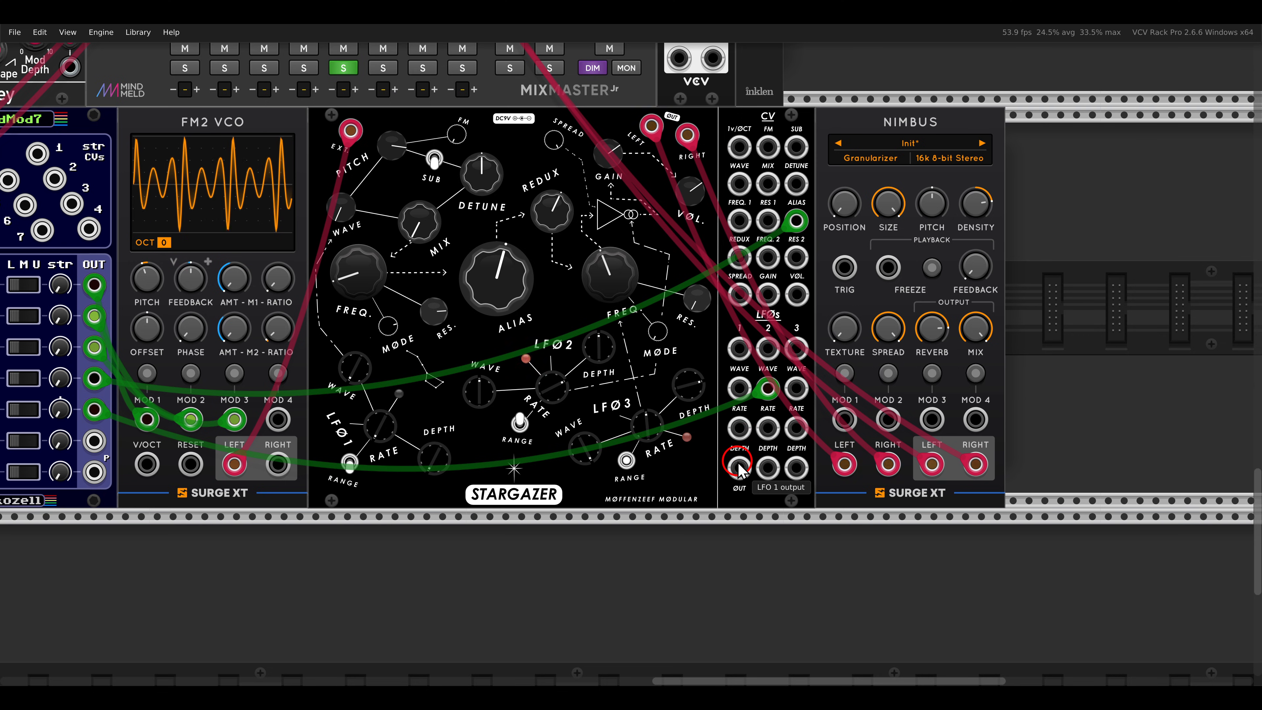
Step: Patch the third Stargazer's LFO 1 output into Nimbus's Freeze input and adjust LFO 1's wave and rate
{"action": "left_click_drag", "start_coordinate": [738, 465], "coordinate": [889, 268]}
{"action": "scroll", "coordinate": [820, 298], "scroll_direction": "down", "scroll_amount": 4}
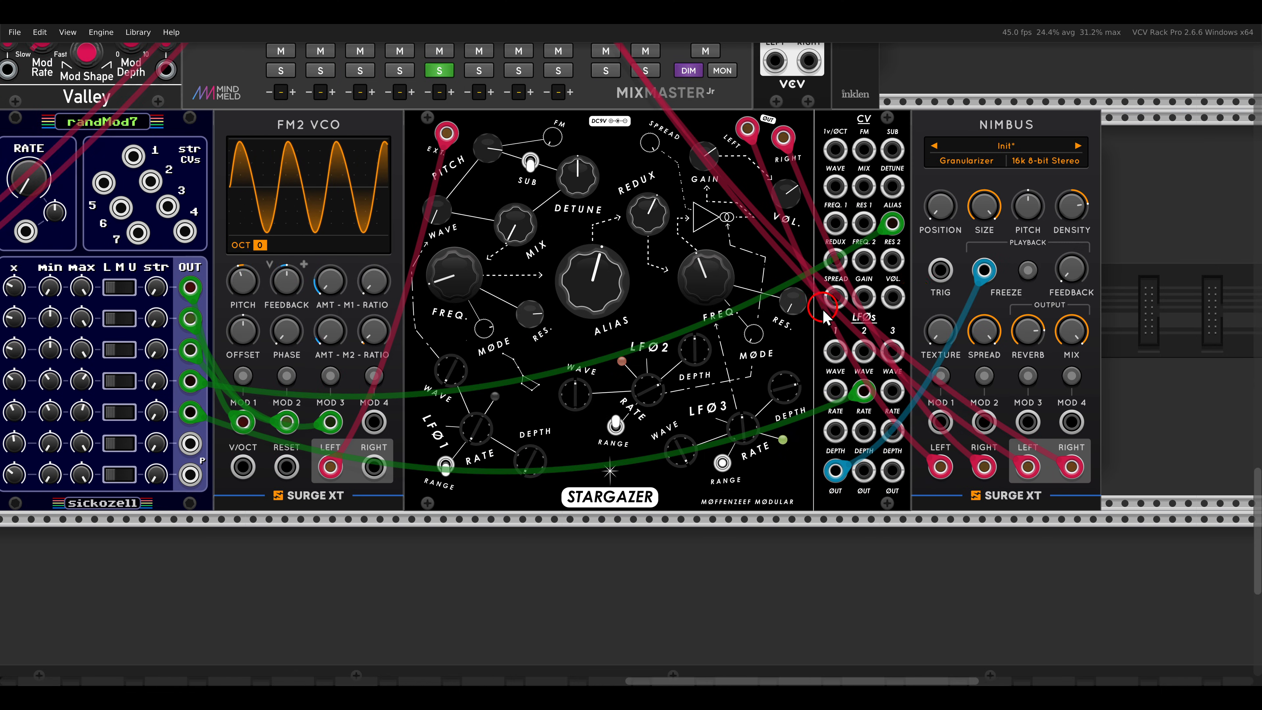
{"action": "scroll", "coordinate": [822, 308], "scroll_direction": "up", "scroll_amount": 5}
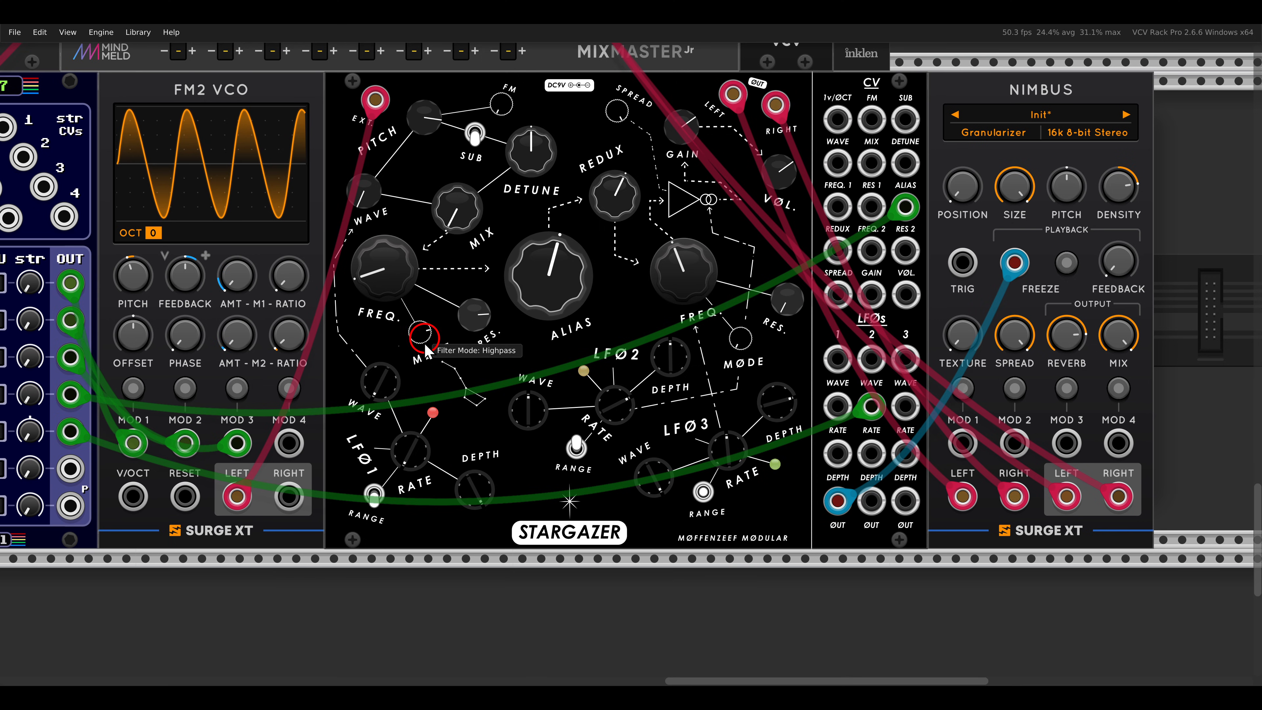
{"action": "left_click_drag", "start_coordinate": [392, 395], "coordinate": [379, 235]}
{"action": "left_click_drag", "start_coordinate": [409, 417], "coordinate": [401, 206]}
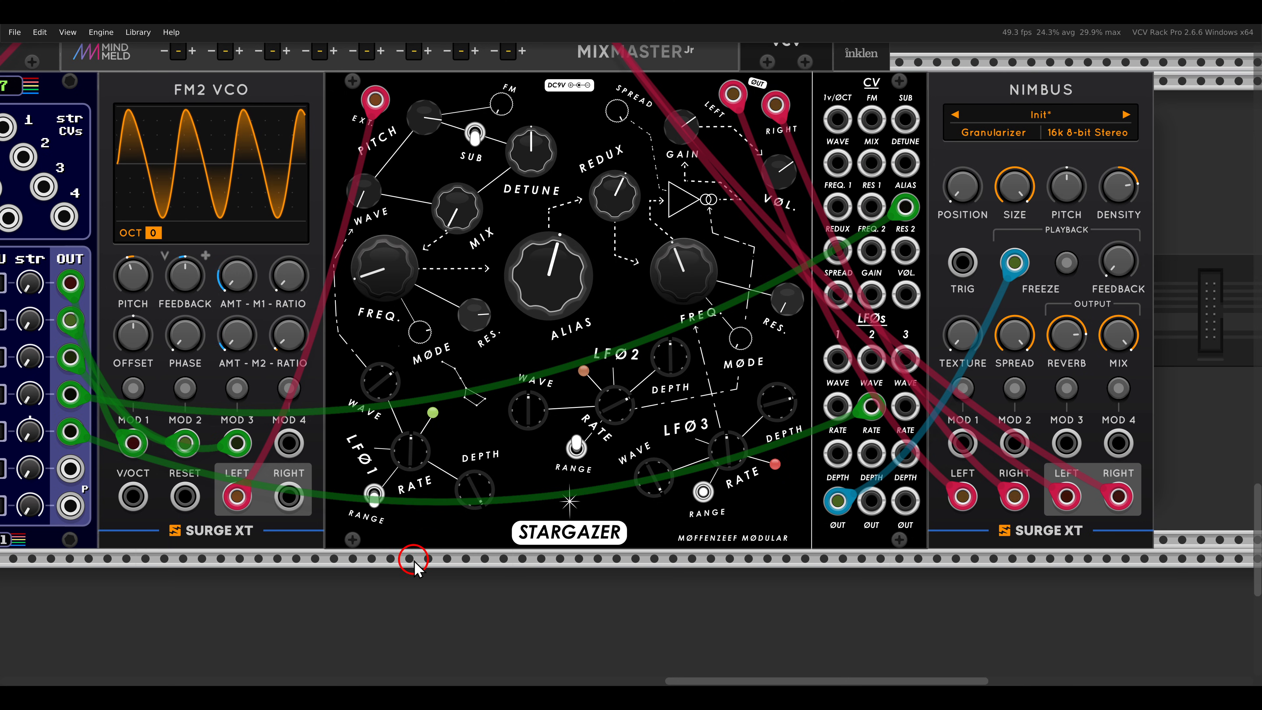
{"action": "left_click", "coordinate": [379, 500]}
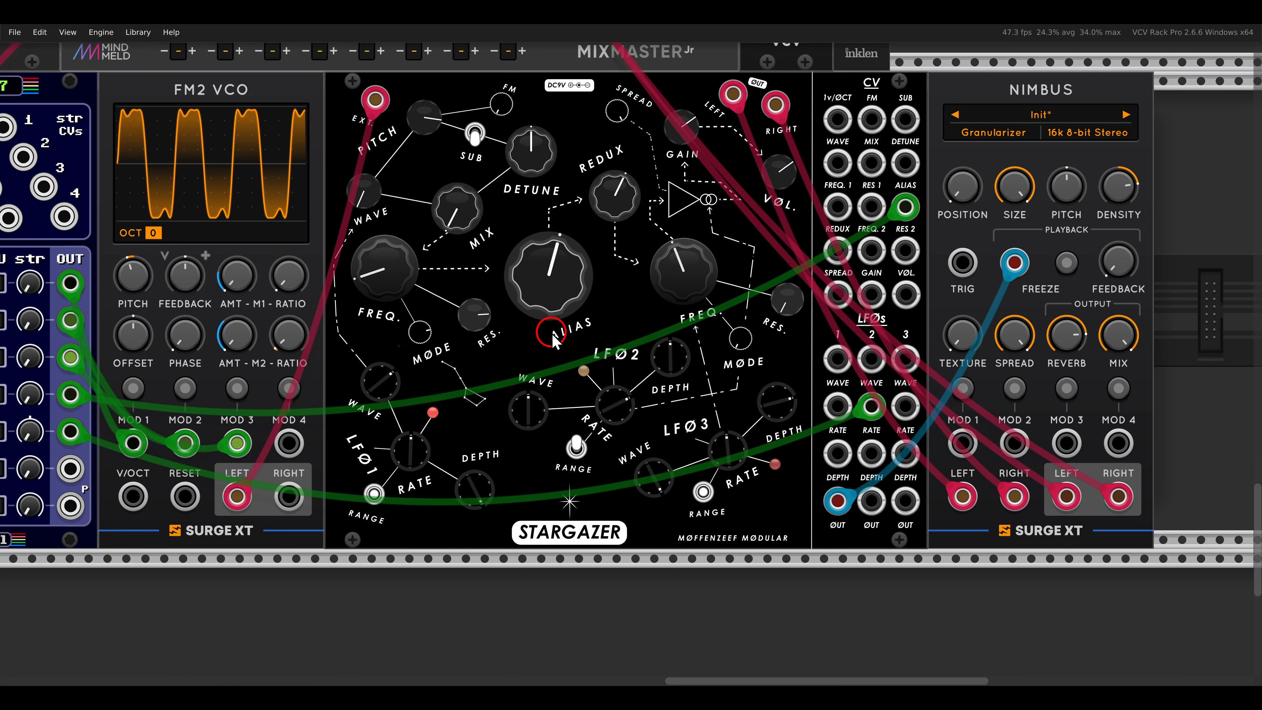
{"action": "scroll", "coordinate": [557, 333], "scroll_direction": "down", "scroll_amount": 3}
{"action": "left_click_drag", "start_coordinate": [545, 326], "coordinate": [641, 330]}
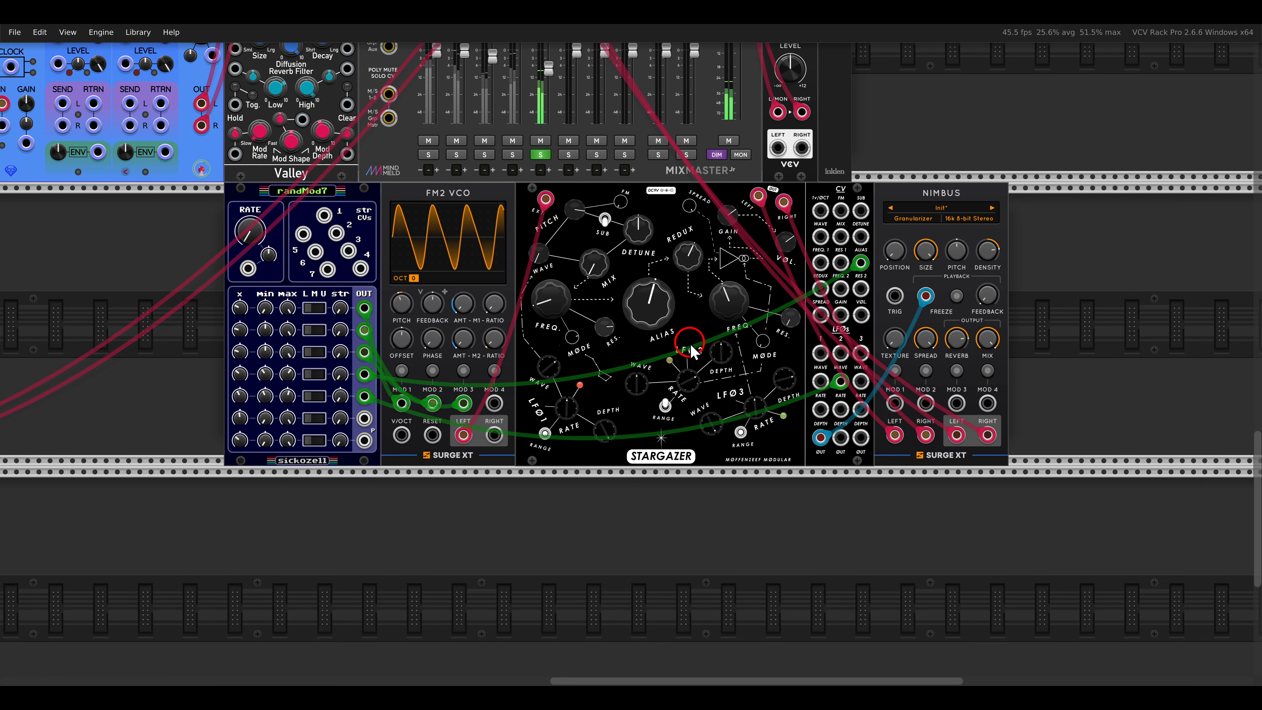
{"action": "scroll", "coordinate": [689, 343], "scroll_direction": "up", "scroll_amount": 1}
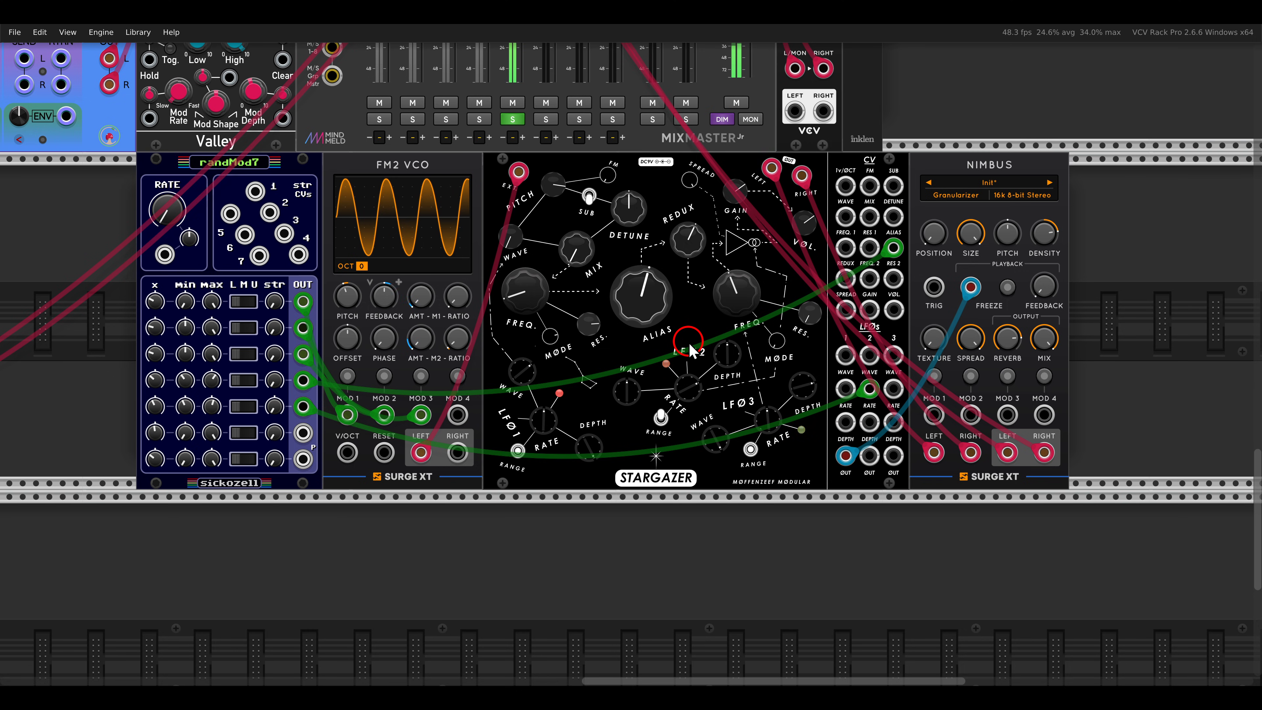
Step: Select the randMod7, FM2 VCO, third Stargazer and Nimbus chain and move it into line with the right end of the mixer row
{"action": "scroll", "coordinate": [690, 342], "scroll_direction": "down", "scroll_amount": 3}
{"action": "left_click_drag", "start_coordinate": [655, 324], "coordinate": [873, 321]}
{"action": "left_click_drag", "start_coordinate": [1186, 261], "coordinate": [576, 279]}
{"action": "left_click_drag", "start_coordinate": [729, 238], "coordinate": [617, 237]}
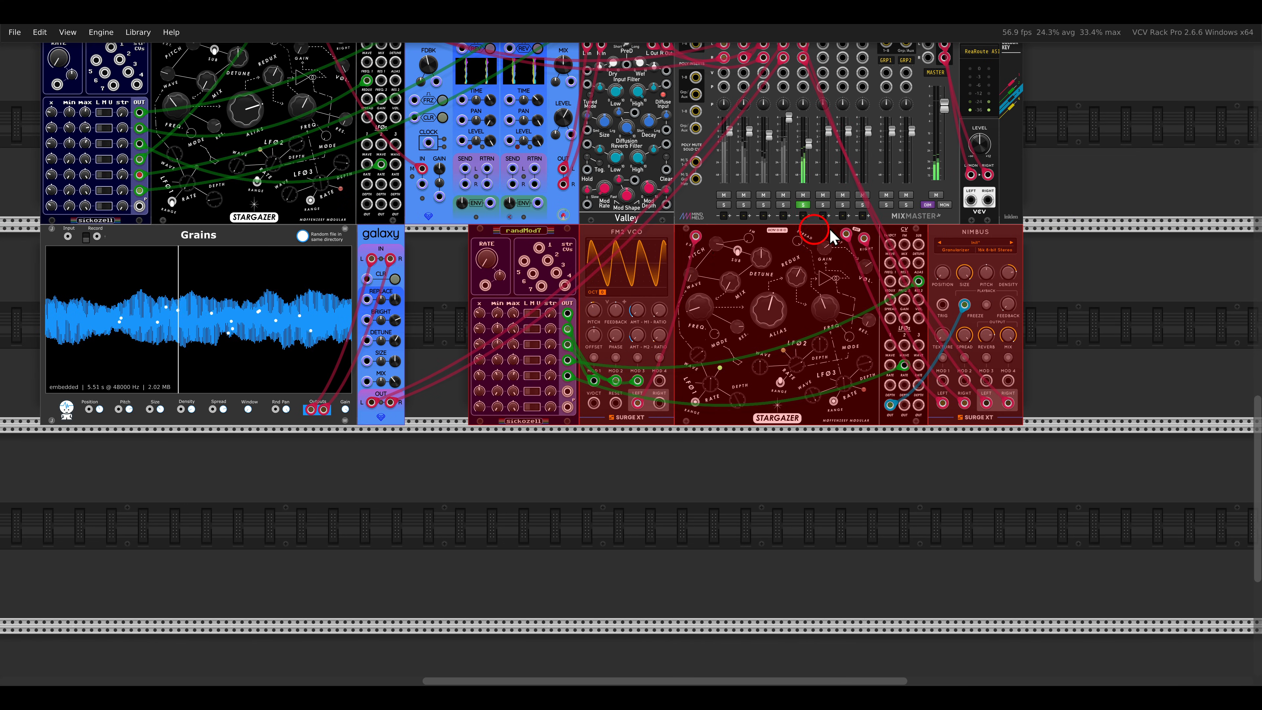
{"action": "left_click", "coordinate": [1063, 234]}
Step: Select the sickoSampler, Delay, Multimode Filter and galaxy chain and move it into line with the right end of the mixer row
{"action": "left_click_drag", "start_coordinate": [843, 209], "coordinate": [820, 349]}
{"action": "left_click_drag", "start_coordinate": [783, 119], "coordinate": [789, 253]}
{"action": "left_click_drag", "start_coordinate": [879, 193], "coordinate": [482, 180]}
{"action": "left_click_drag", "start_coordinate": [600, 110], "coordinate": [836, 120]}
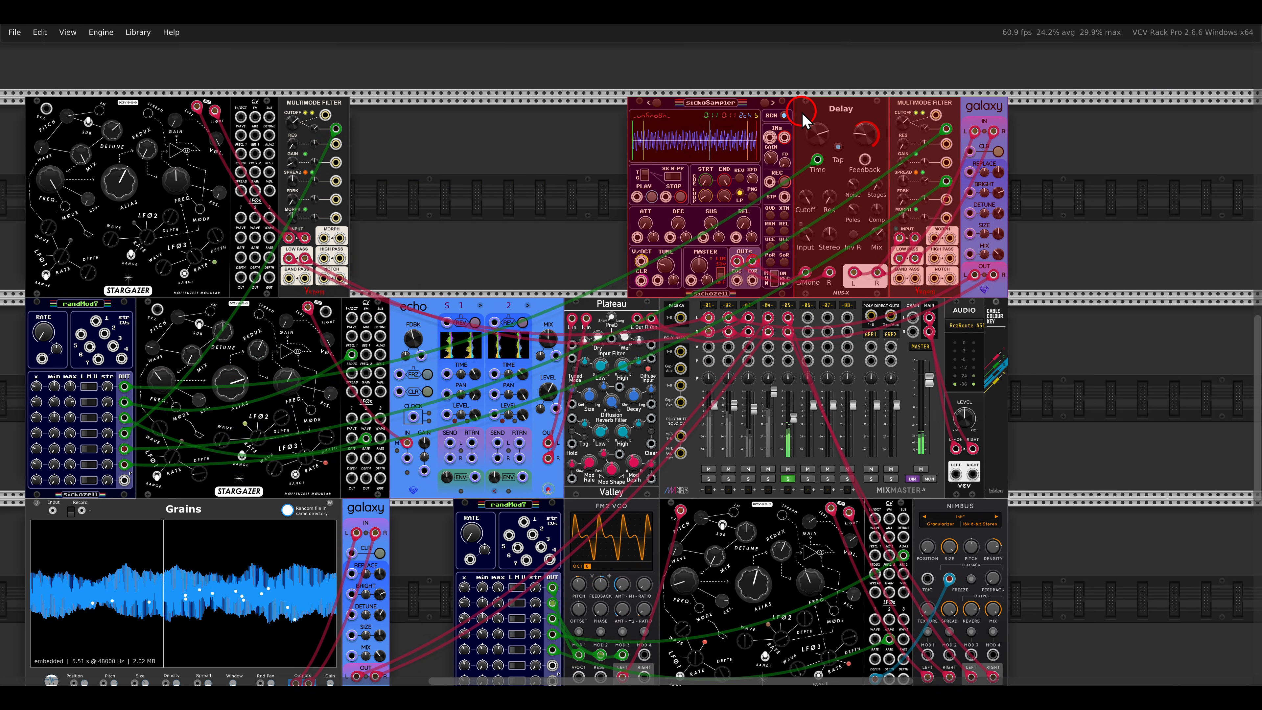
{"action": "left_click", "coordinate": [1043, 359]}
Step: Raise MixMaster channel 5's fader and take the channel out of solo
{"action": "scroll", "coordinate": [704, 470], "scroll_direction": "up", "scroll_amount": 3}
{"action": "left_click", "coordinate": [831, 441]}
{"action": "scroll", "coordinate": [844, 426], "scroll_direction": "up", "scroll_amount": 1}
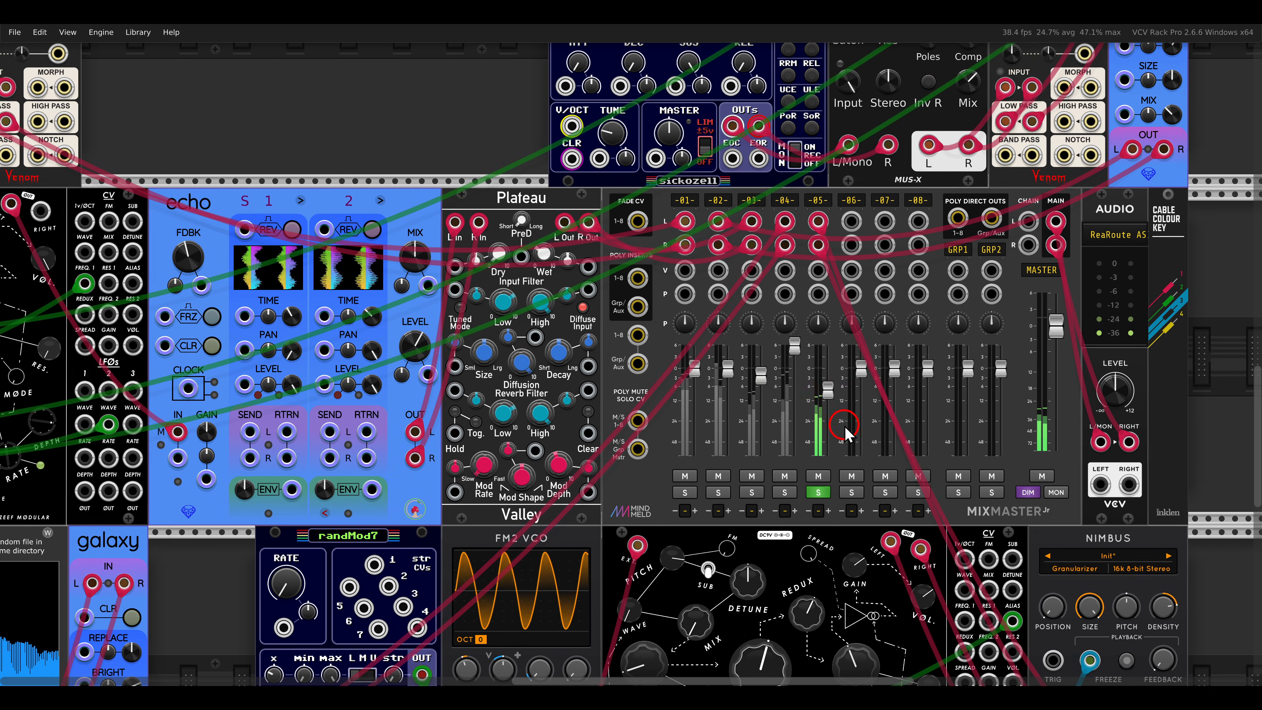
{"action": "left_click_drag", "start_coordinate": [829, 391], "coordinate": [825, 363]}
{"action": "left_click", "coordinate": [819, 493]}
Step: Turn Nimbus's Reverb up slightly and trim MixMaster channel 5's level down a little
{"action": "left_click_drag", "start_coordinate": [1022, 558], "coordinate": [850, 366]}
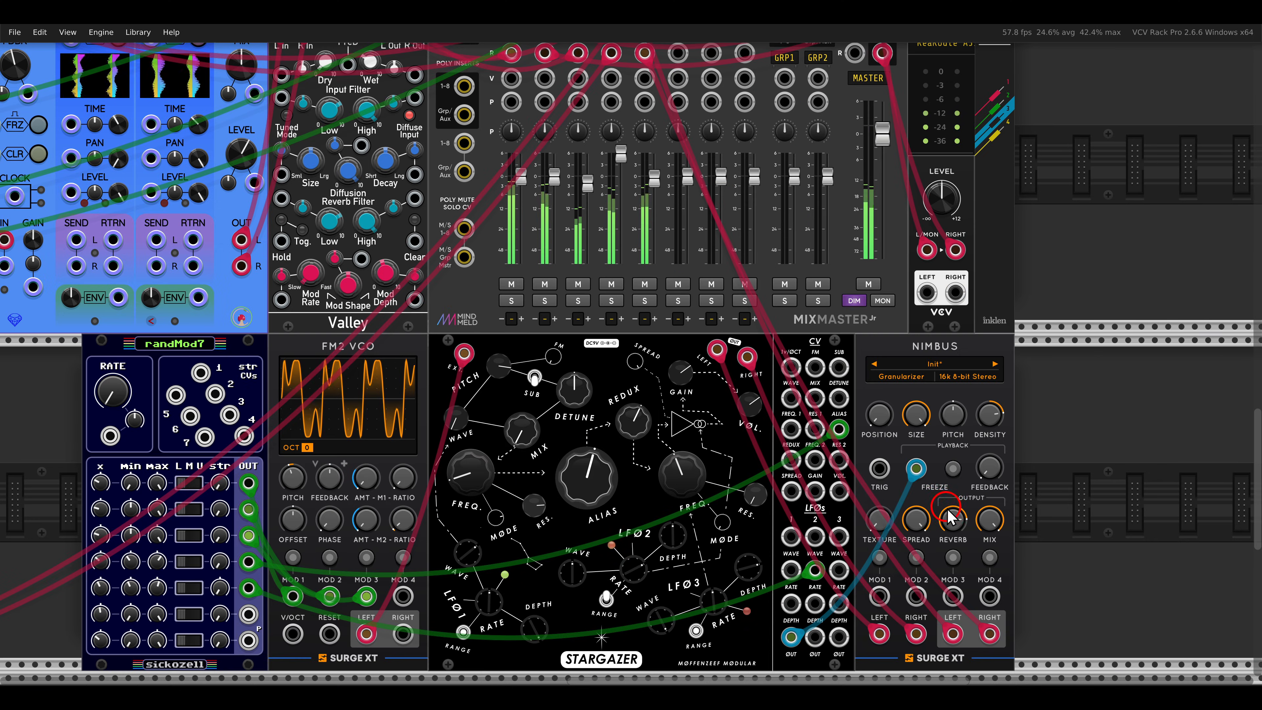
{"action": "left_click_drag", "start_coordinate": [954, 518], "coordinate": [955, 501]}
{"action": "left_click_drag", "start_coordinate": [665, 261], "coordinate": [797, 355]}
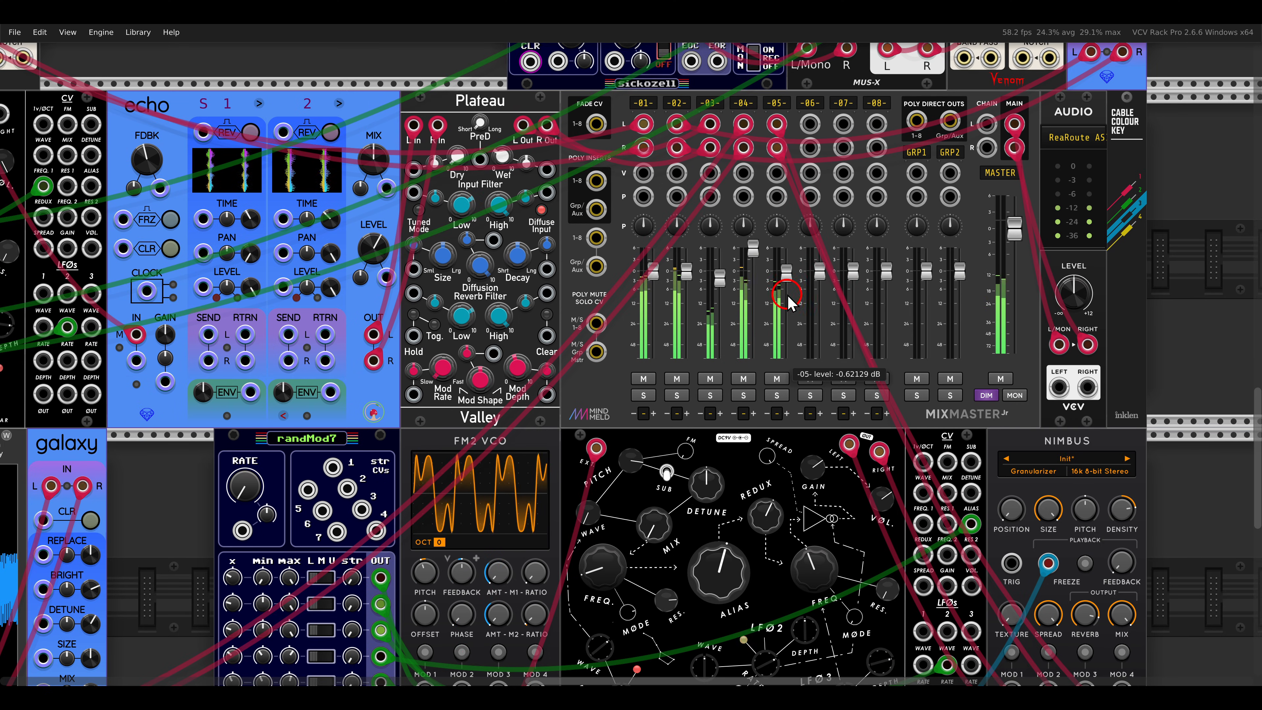
{"action": "left_click_drag", "start_coordinate": [788, 278], "coordinate": [789, 282]}
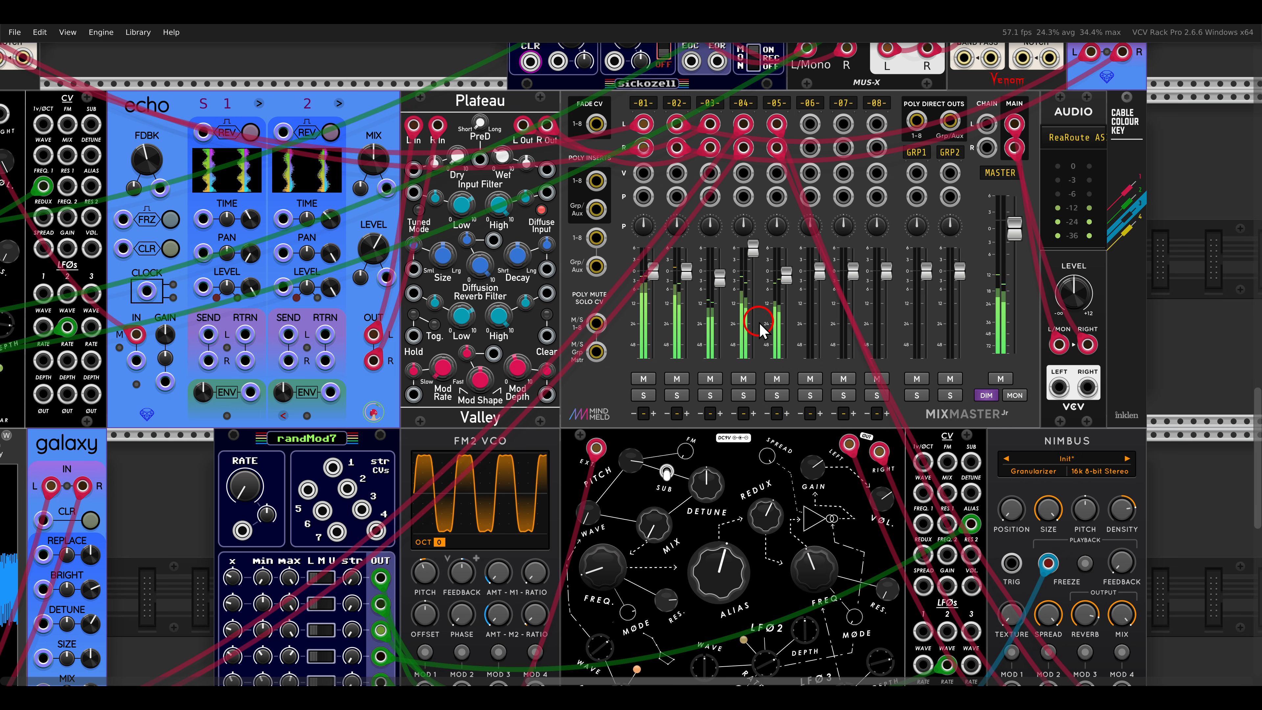
{"action": "scroll", "coordinate": [761, 318], "scroll_direction": "down", "scroll_amount": 5}
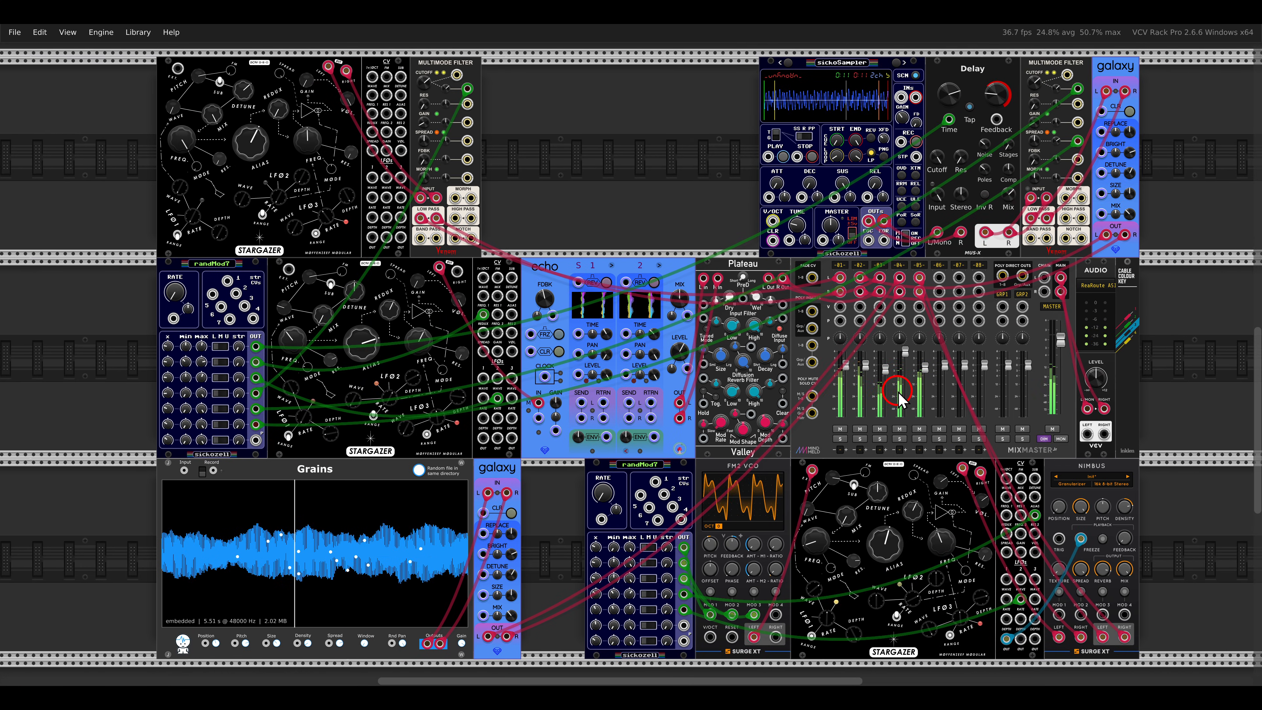
{"action": "left_click_drag", "start_coordinate": [898, 391], "coordinate": [906, 390]}
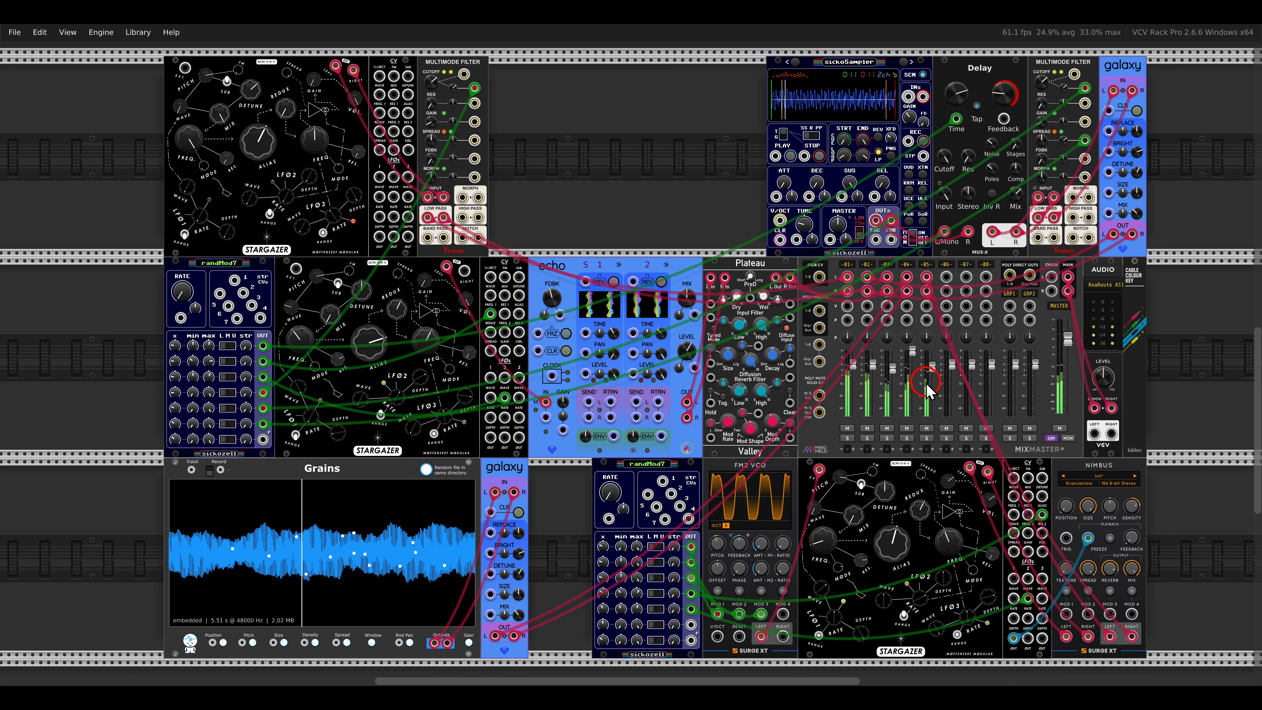
{"action": "mouse_move", "coordinate": [934, 378]}
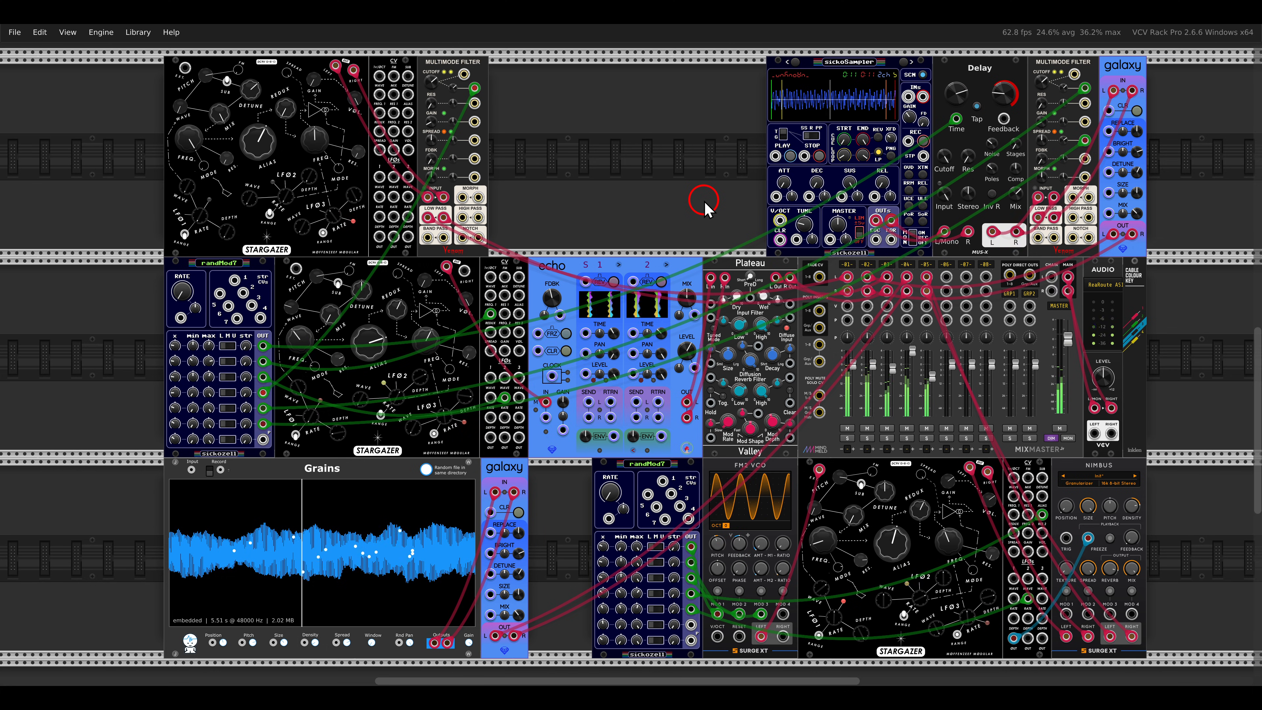
Step: Select the separate voice running from Quad LFO through Stargazer to Plateau and move it to the row directly beneath Grains
{"action": "scroll", "coordinate": [703, 199], "scroll_direction": "down", "scroll_amount": 3}
{"action": "scroll", "coordinate": [646, 348], "scroll_direction": "up", "scroll_amount": 5}
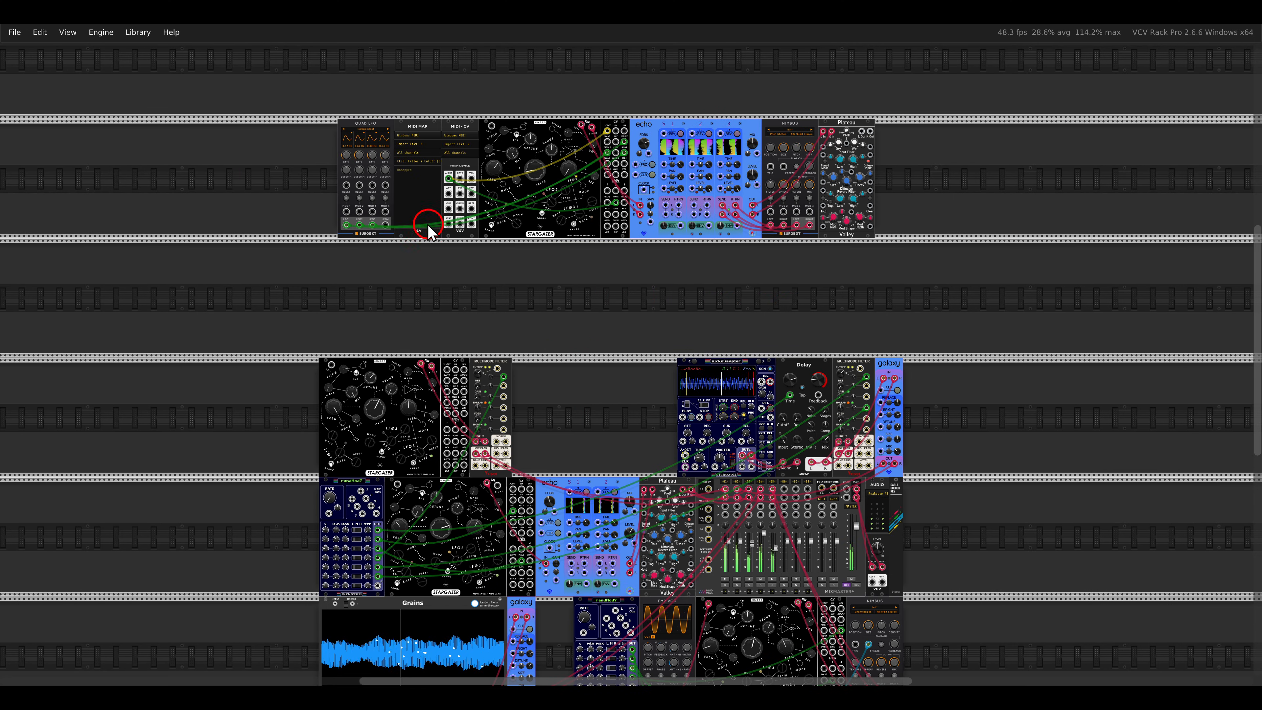
{"action": "left_click_drag", "start_coordinate": [444, 190], "coordinate": [919, 175]}
{"action": "scroll", "coordinate": [855, 123], "scroll_direction": "down", "scroll_amount": 12}
{"action": "left_click_drag", "start_coordinate": [855, 123], "coordinate": [837, 417]}
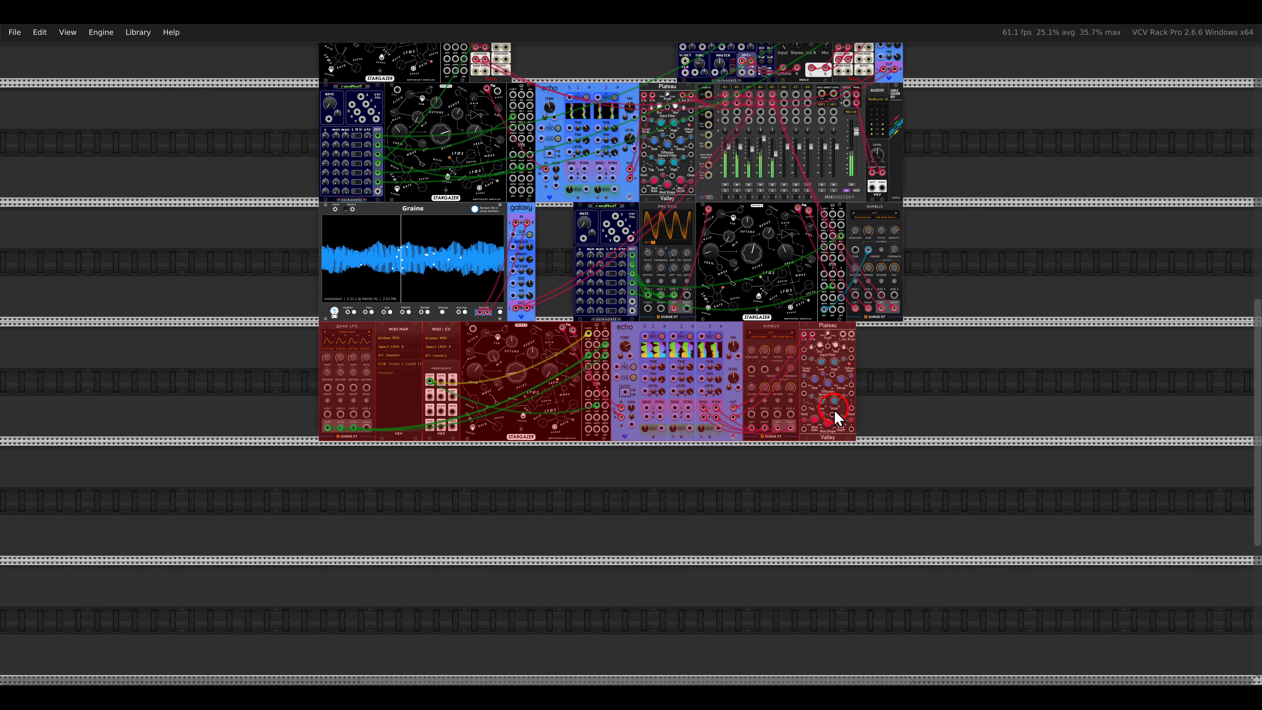
{"action": "left_click", "coordinate": [973, 375]}
Step: Patch the bottom-row Plateau's left and right outputs into MixMaster channel 6
{"action": "scroll", "coordinate": [873, 360], "scroll_direction": "up", "scroll_amount": 3}
{"action": "left_click_drag", "start_coordinate": [831, 327], "coordinate": [843, 411]}
{"action": "scroll", "coordinate": [831, 328], "scroll_direction": "up", "scroll_amount": 2}
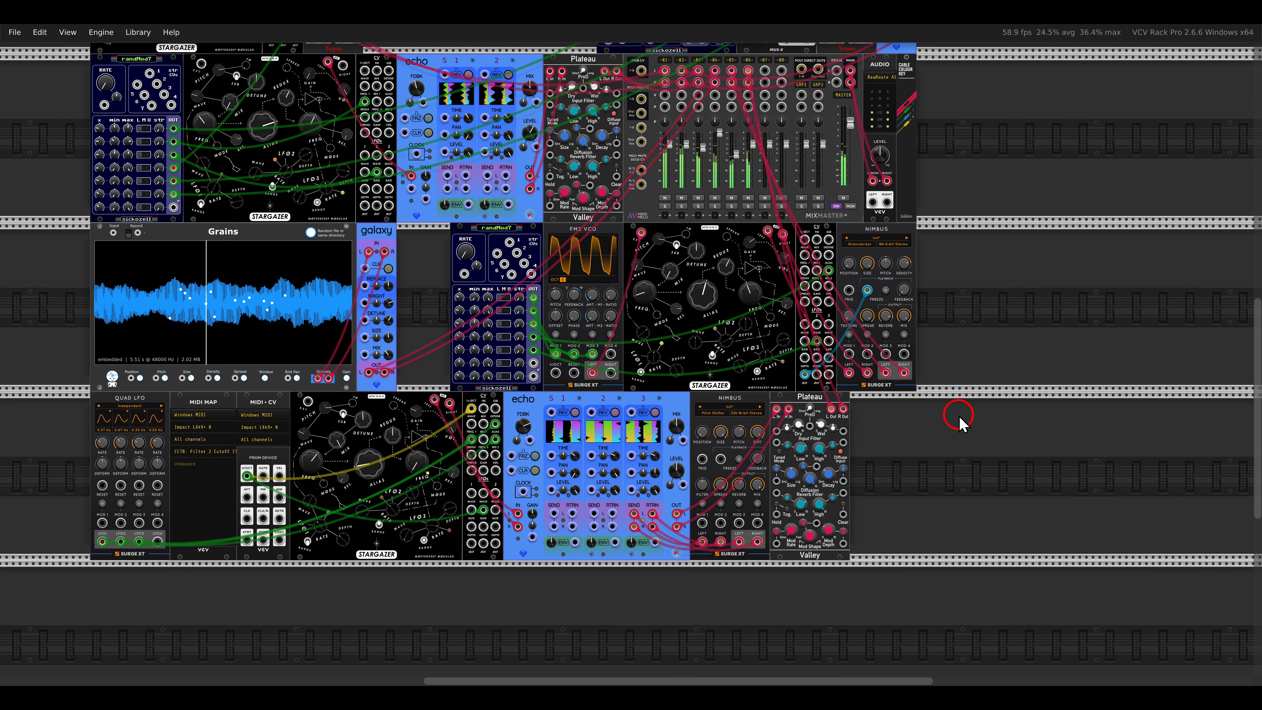
Step: Examine the MIDI-driven voice in the bottom row, especially its Stargazer's LFO 3 and pitch and FM controls, and review the whole patch
{"action": "scroll", "coordinate": [712, 395], "scroll_direction": "up", "scroll_amount": 5}
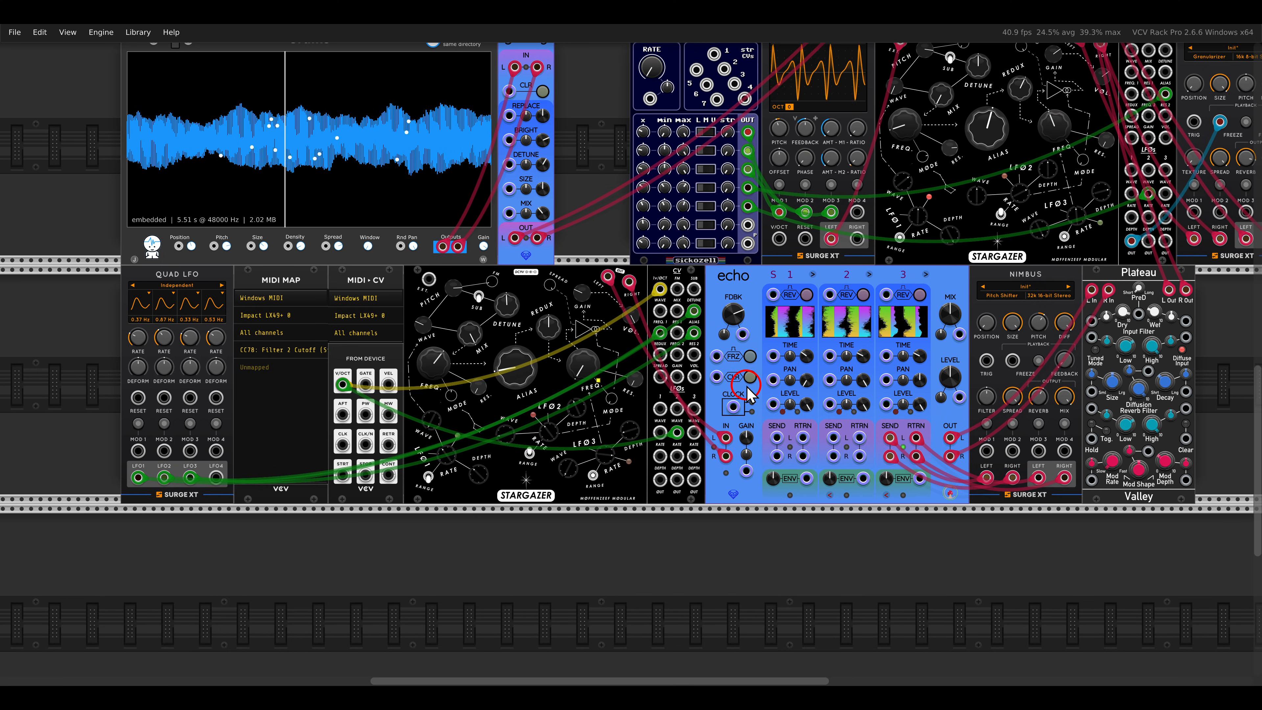
{"action": "scroll", "coordinate": [752, 394], "scroll_direction": "up", "scroll_amount": 2}
{"action": "left_click_drag", "start_coordinate": [740, 363], "coordinate": [730, 335]}
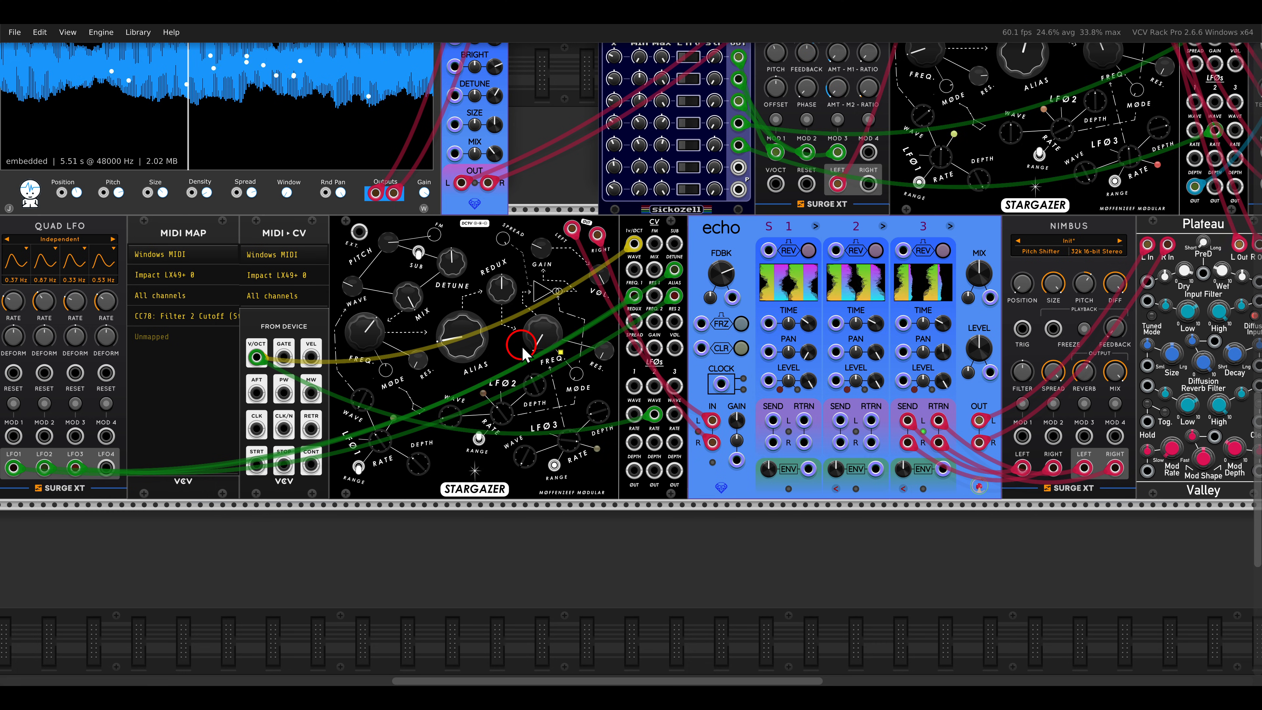
{"action": "mouse_move", "coordinate": [414, 356]}
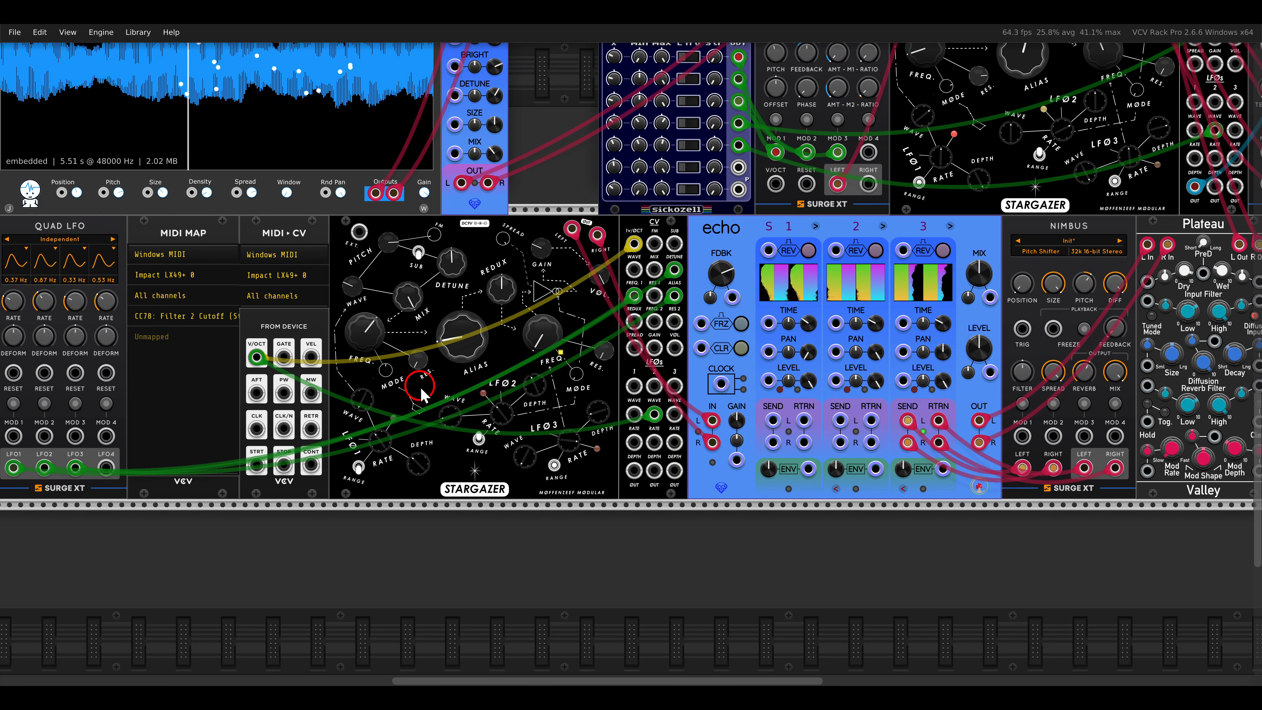
{"action": "scroll", "coordinate": [418, 358], "scroll_direction": "up", "scroll_amount": 3}
{"action": "left_click_drag", "start_coordinate": [642, 437], "coordinate": [712, 481]}
{"action": "mouse_move", "coordinate": [420, 160]}
{"action": "left_mouse_down"}
{"action": "mouse_move", "coordinate": [454, 191]}
{"action": "mouse_move", "coordinate": [547, 225]}
{"action": "left_mouse_up"}
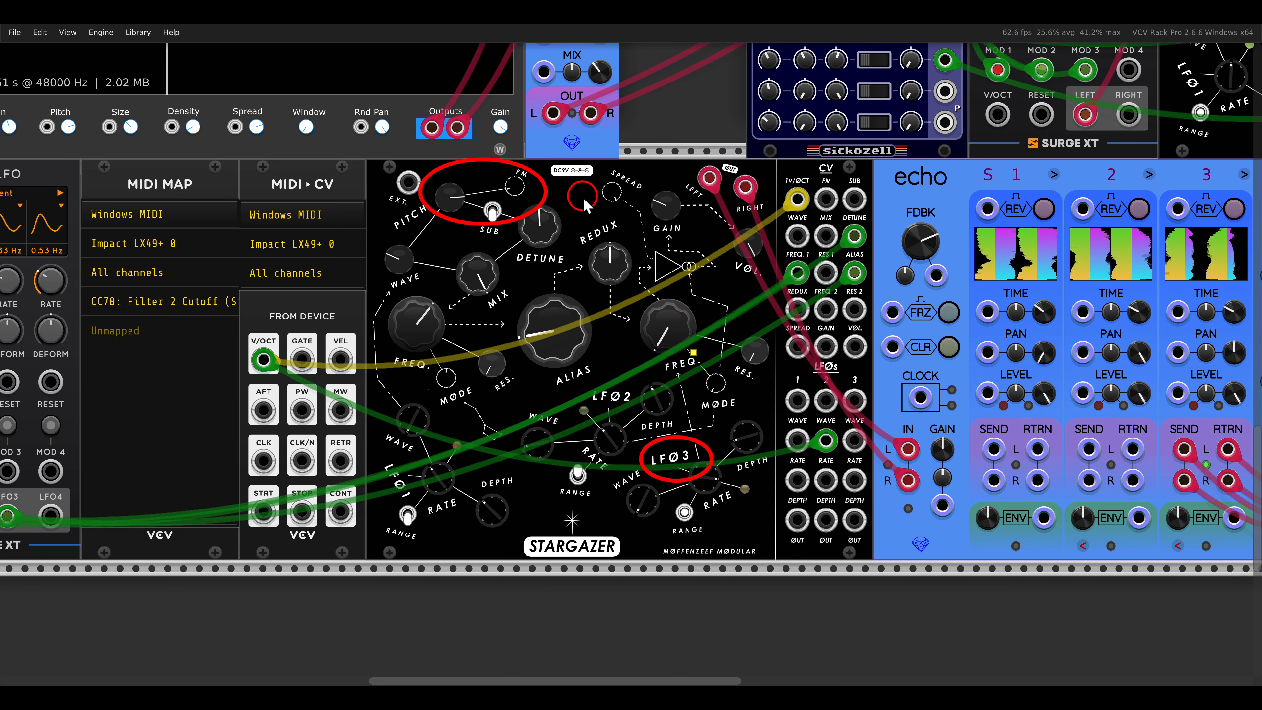
{"action": "key", "text": "Escape"}
{"action": "scroll", "coordinate": [590, 200], "scroll_direction": "down", "scroll_amount": 5, "text": "ctrl"}
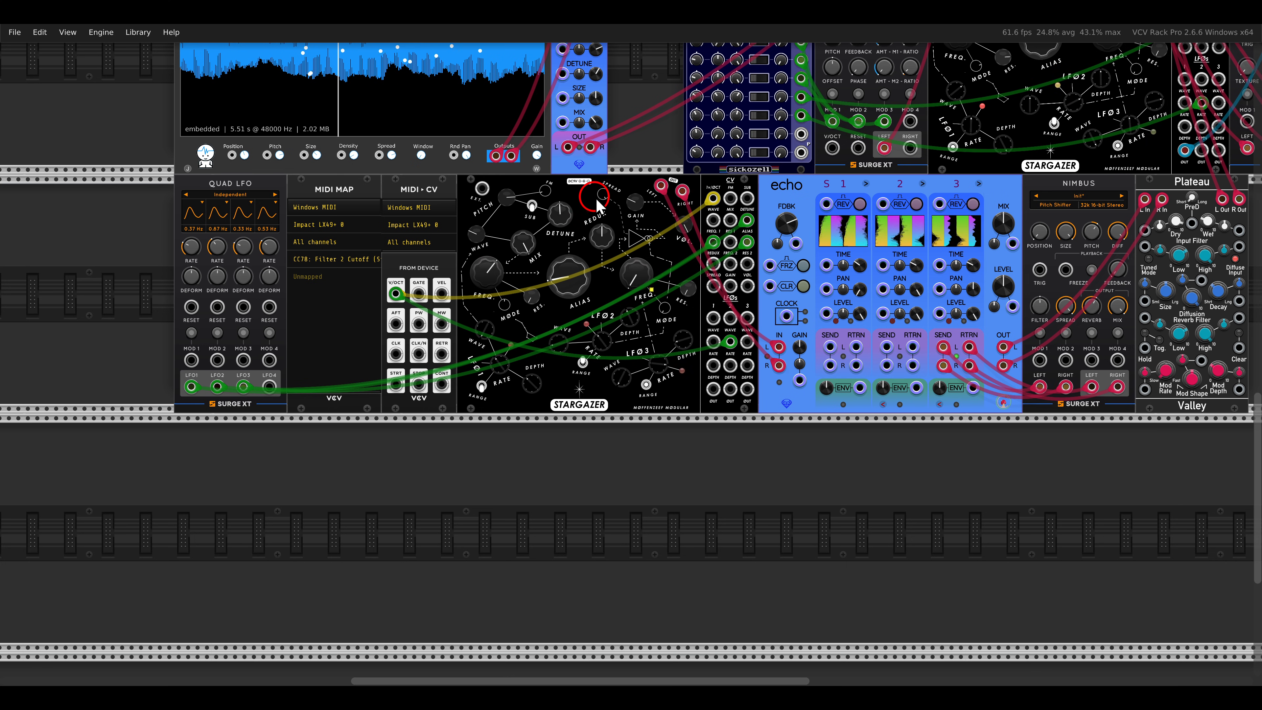
{"action": "scroll", "coordinate": [579, 190], "scroll_direction": "up", "scroll_amount": 4, "text": "ctrl"}
{"action": "scroll", "coordinate": [579, 194], "scroll_direction": "down", "scroll_amount": 5}
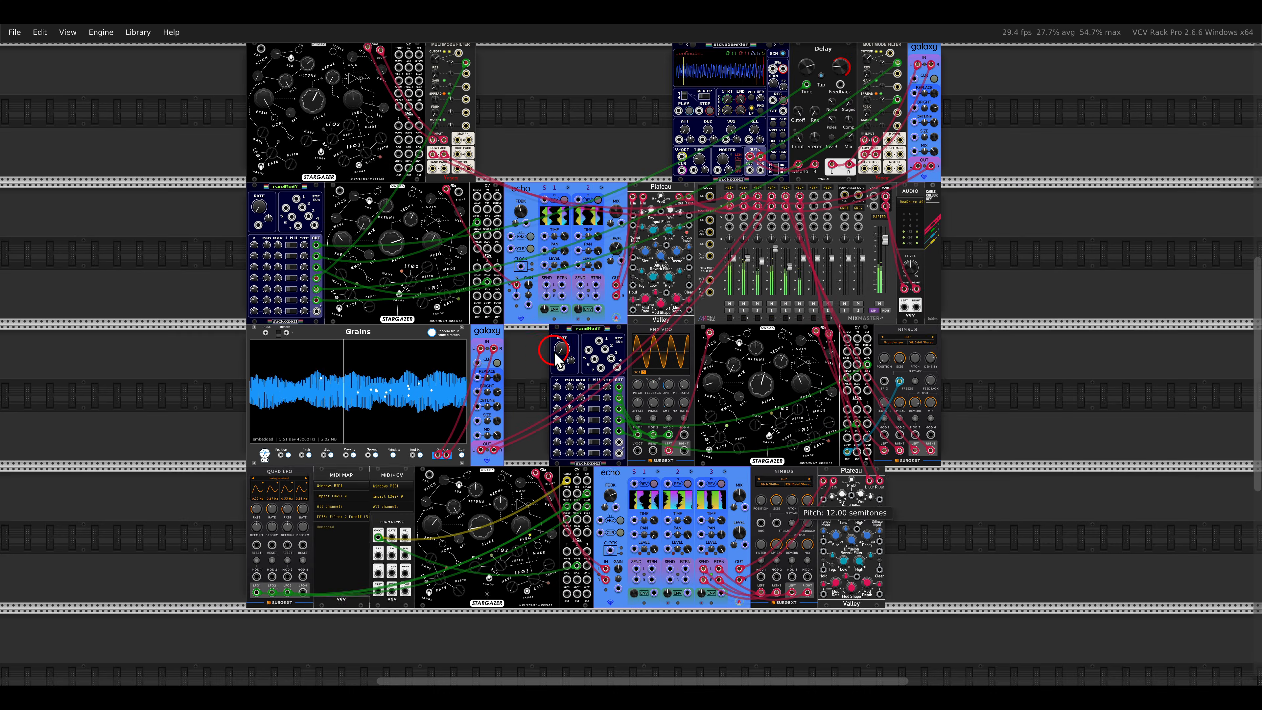
{"action": "left_click_drag", "start_coordinate": [535, 350], "coordinate": [640, 393]}
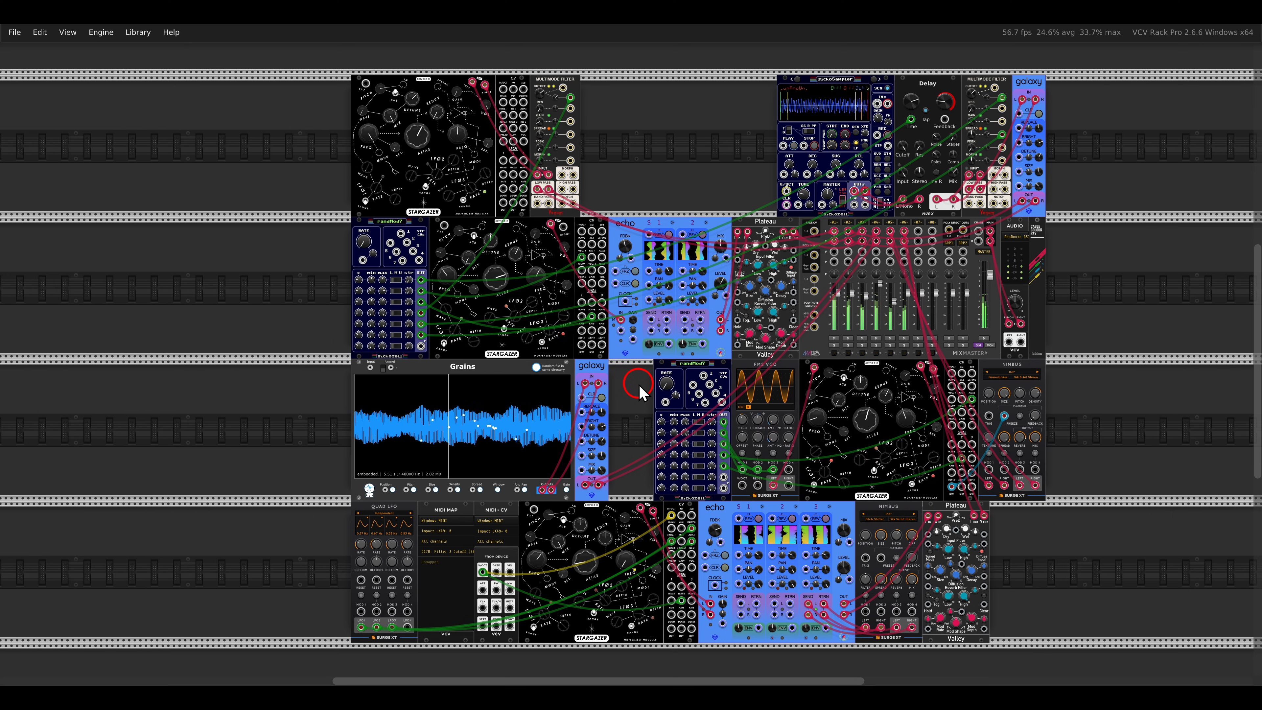